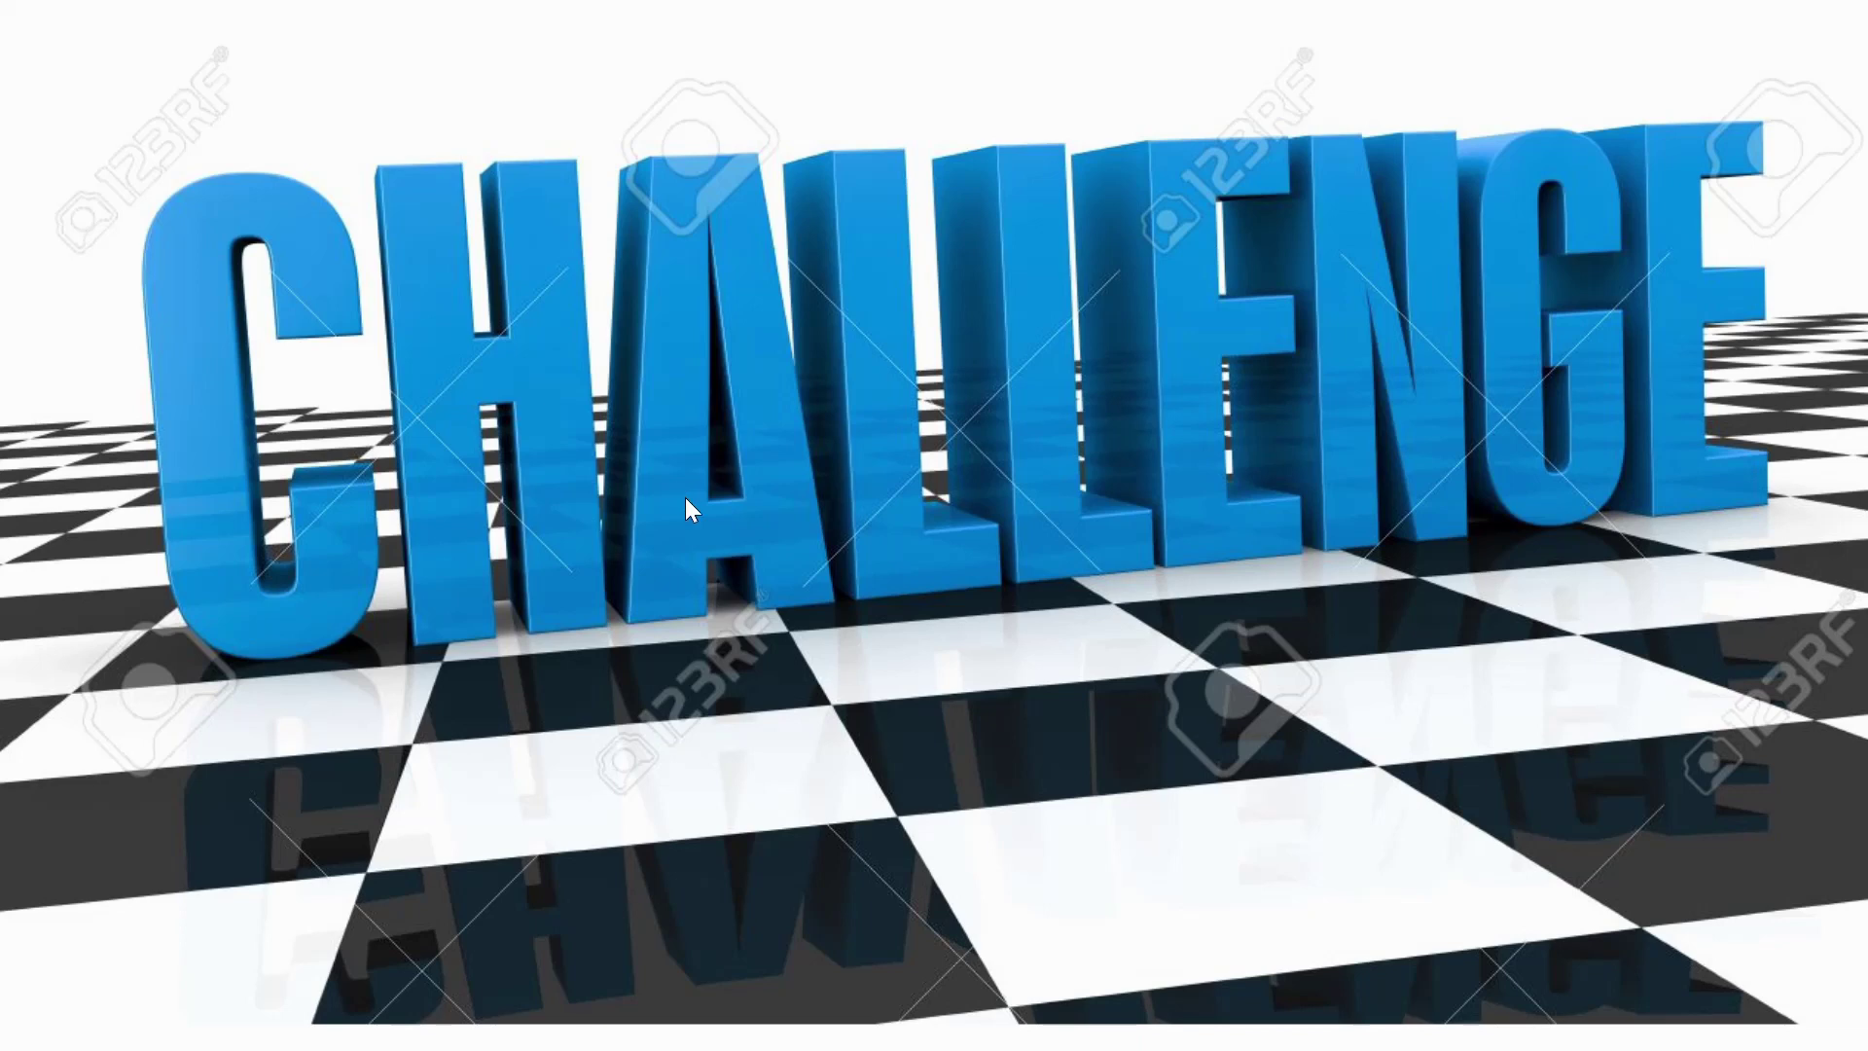
# Reveal both goal banners on the intro slide, including the one about automatic awards
pyautogui.click(863, 576)
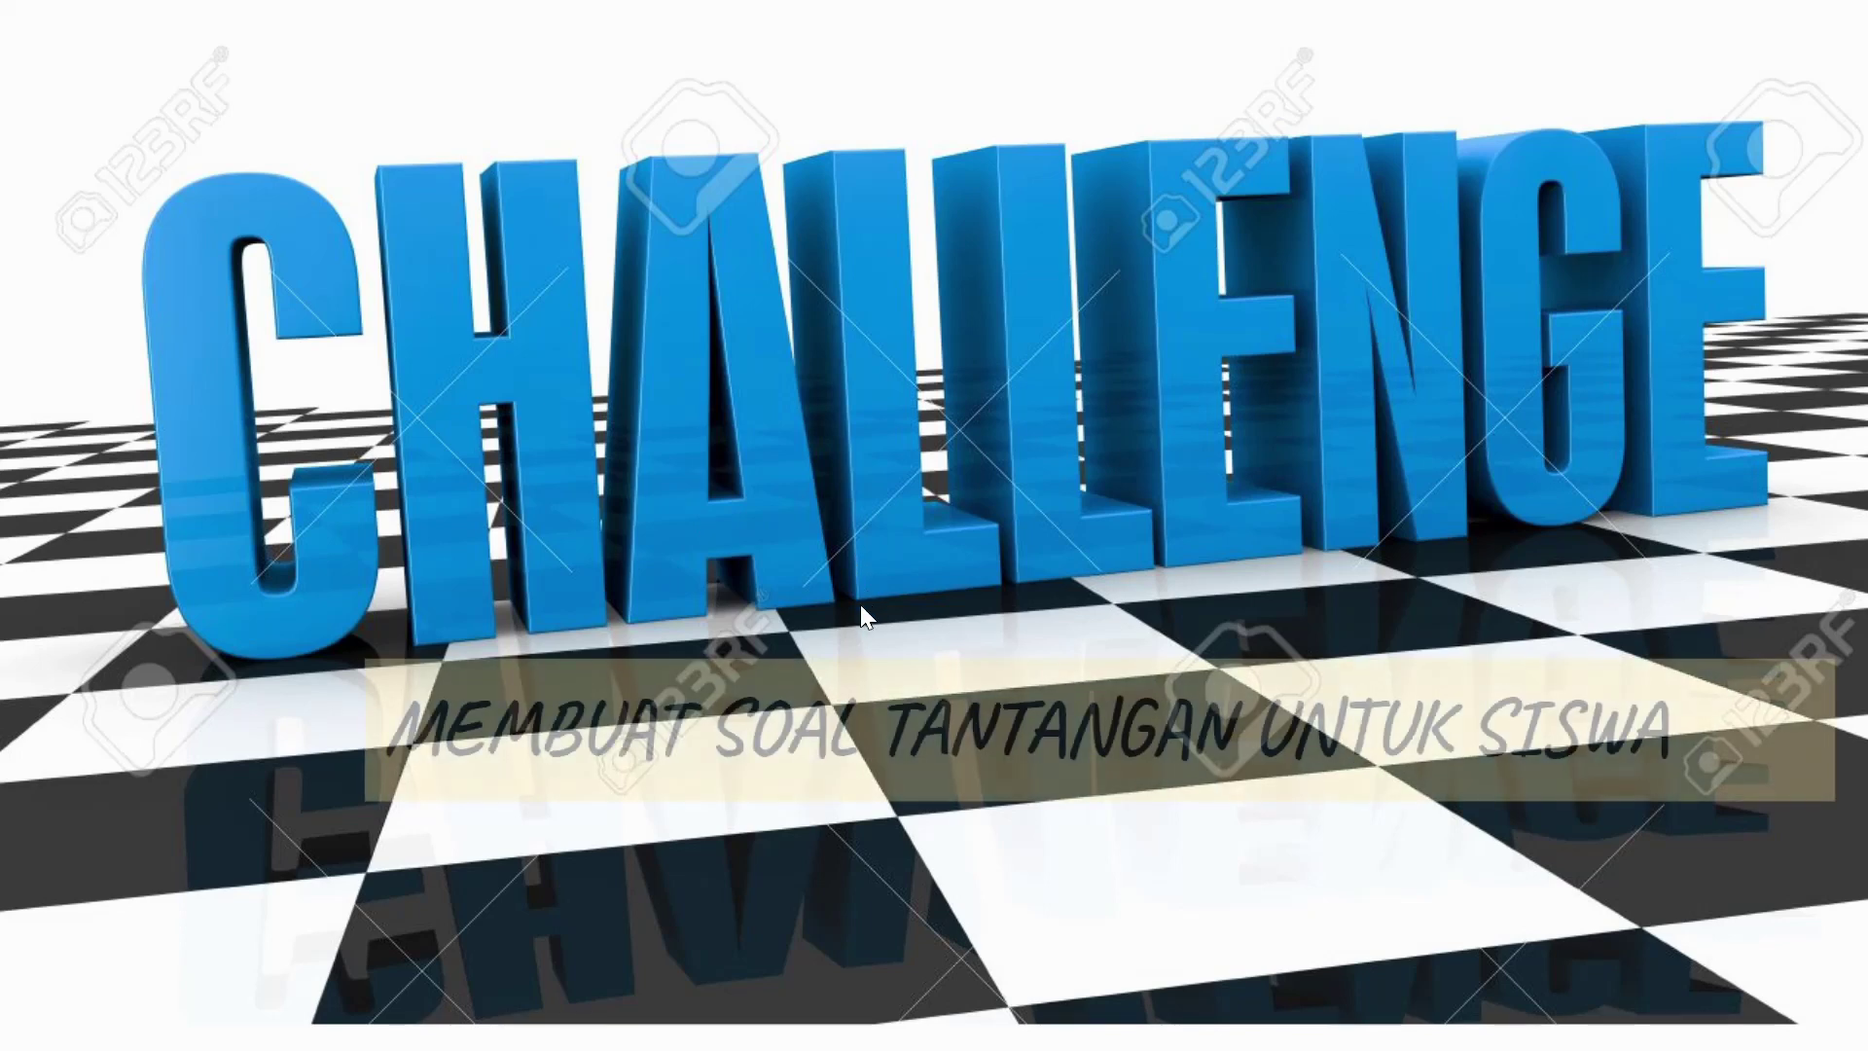
pyautogui.click(808, 593)
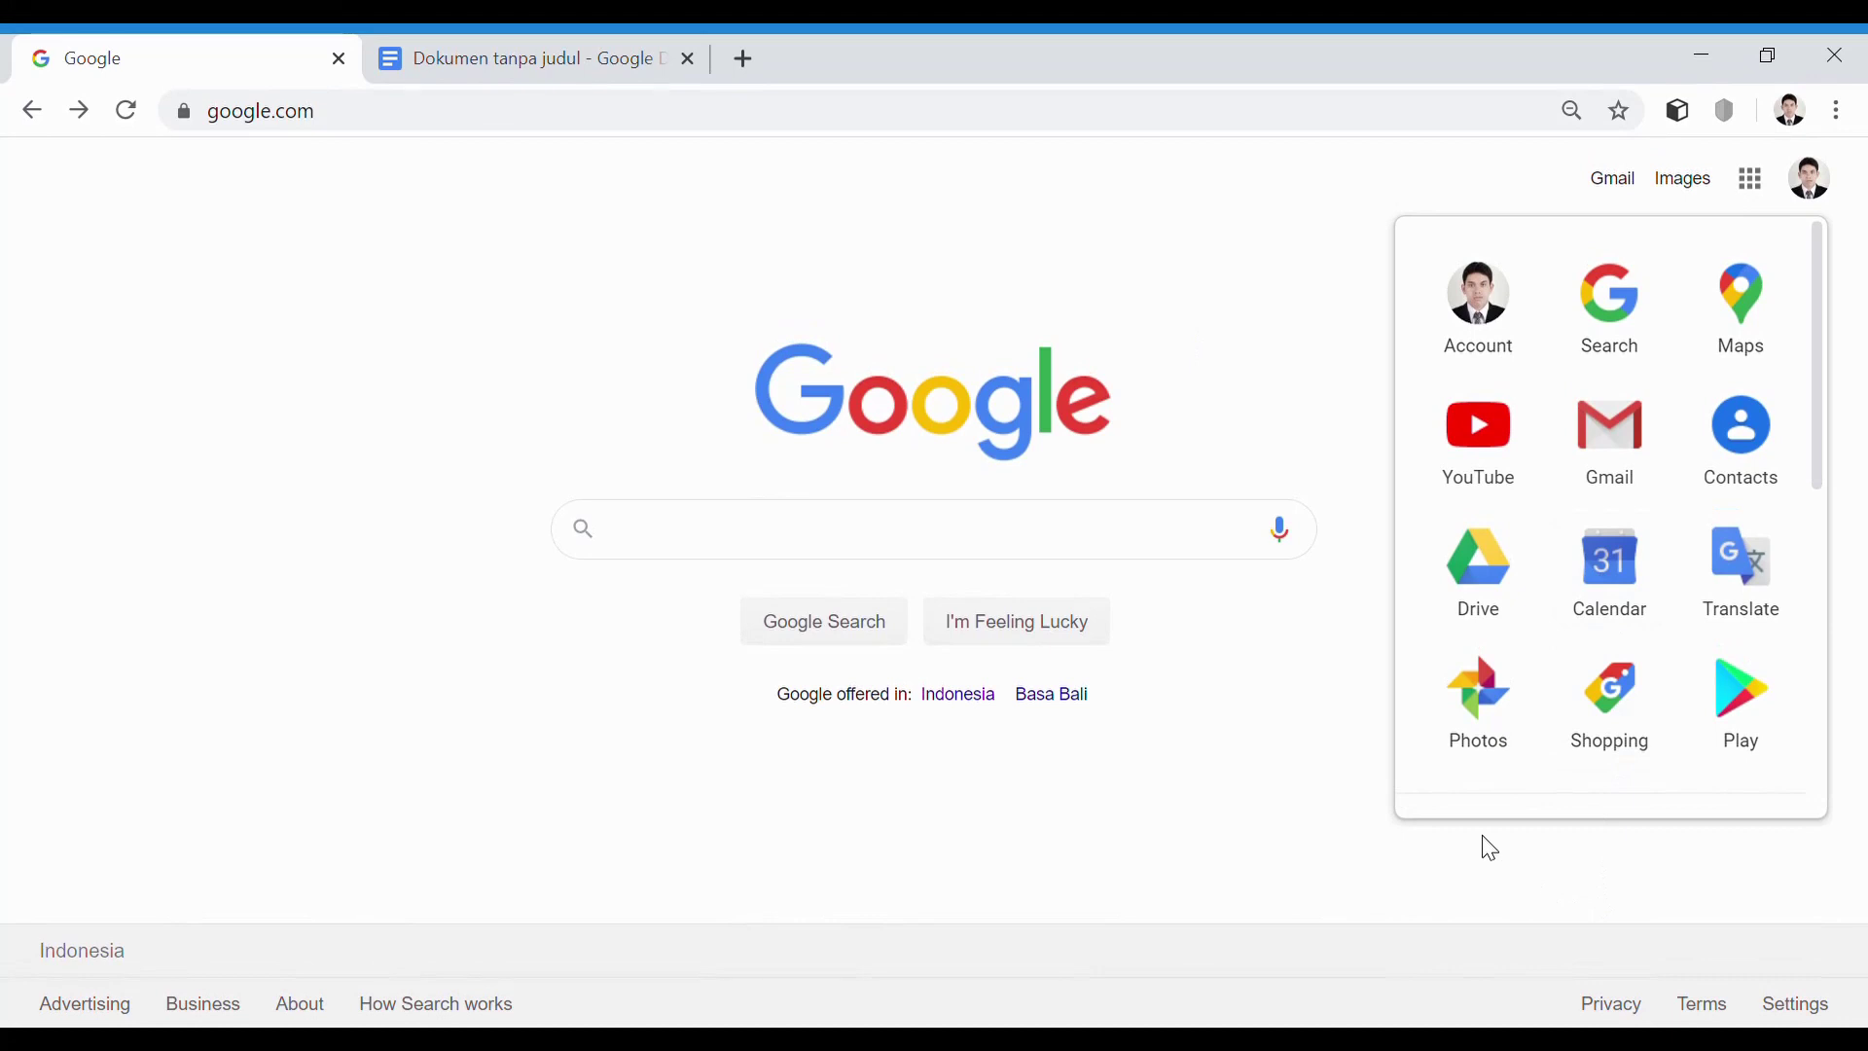
# From Google Drive, create a new blank Google Form (Formulir kosong)
pyautogui.click(1483, 593)
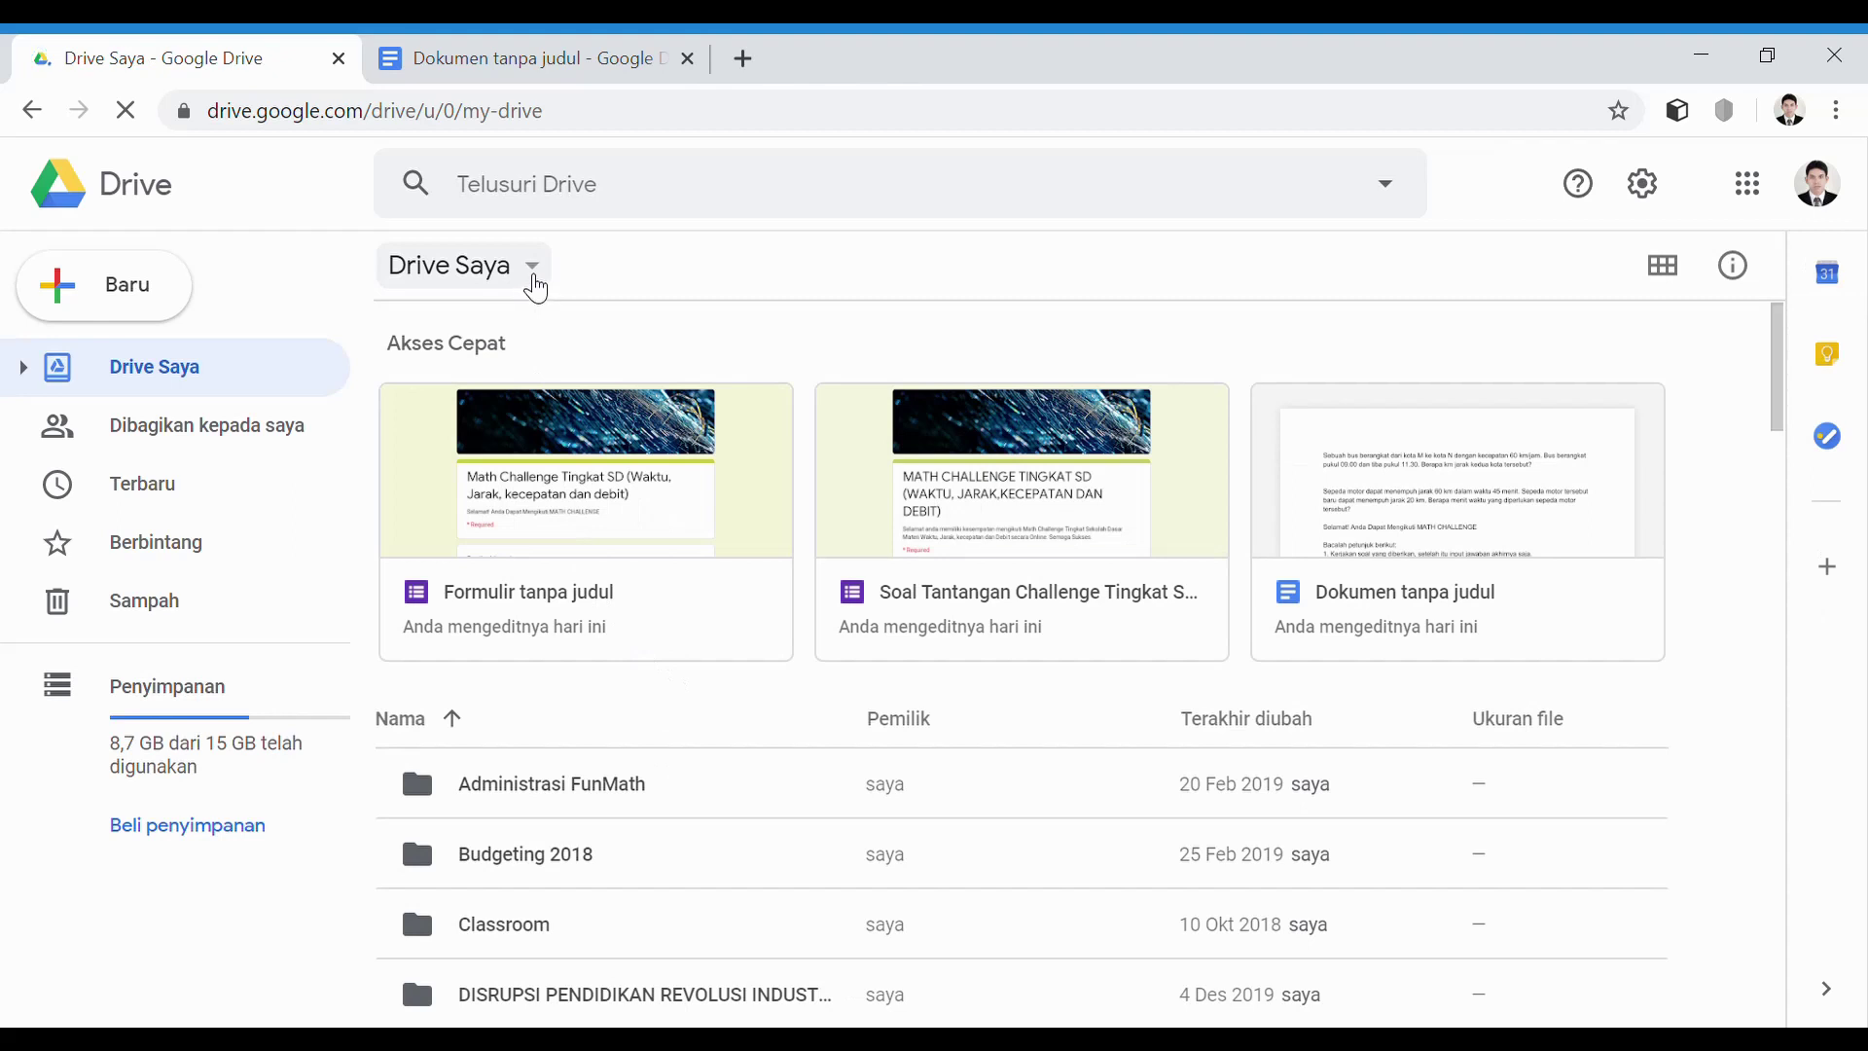
pyautogui.click(534, 280)
pyautogui.moveTo(705, 684)
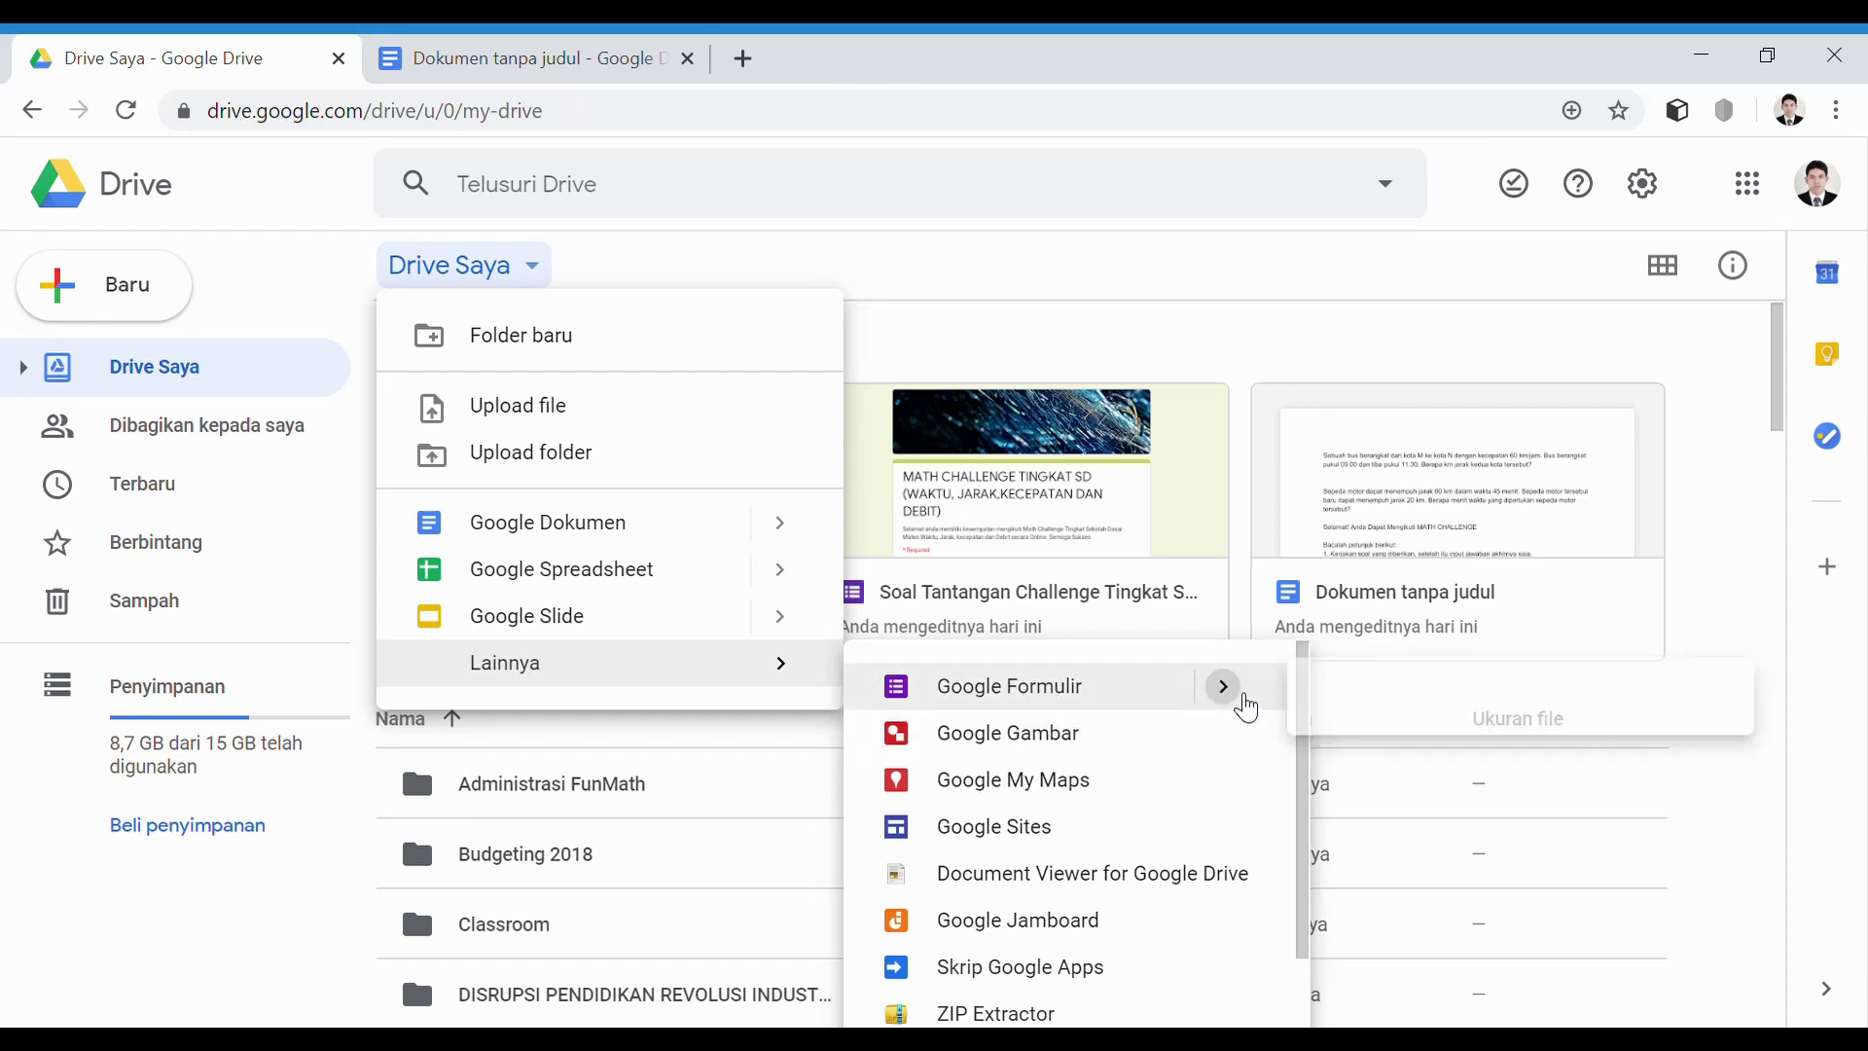
pyautogui.moveTo(1242, 704)
pyautogui.click(1450, 734)
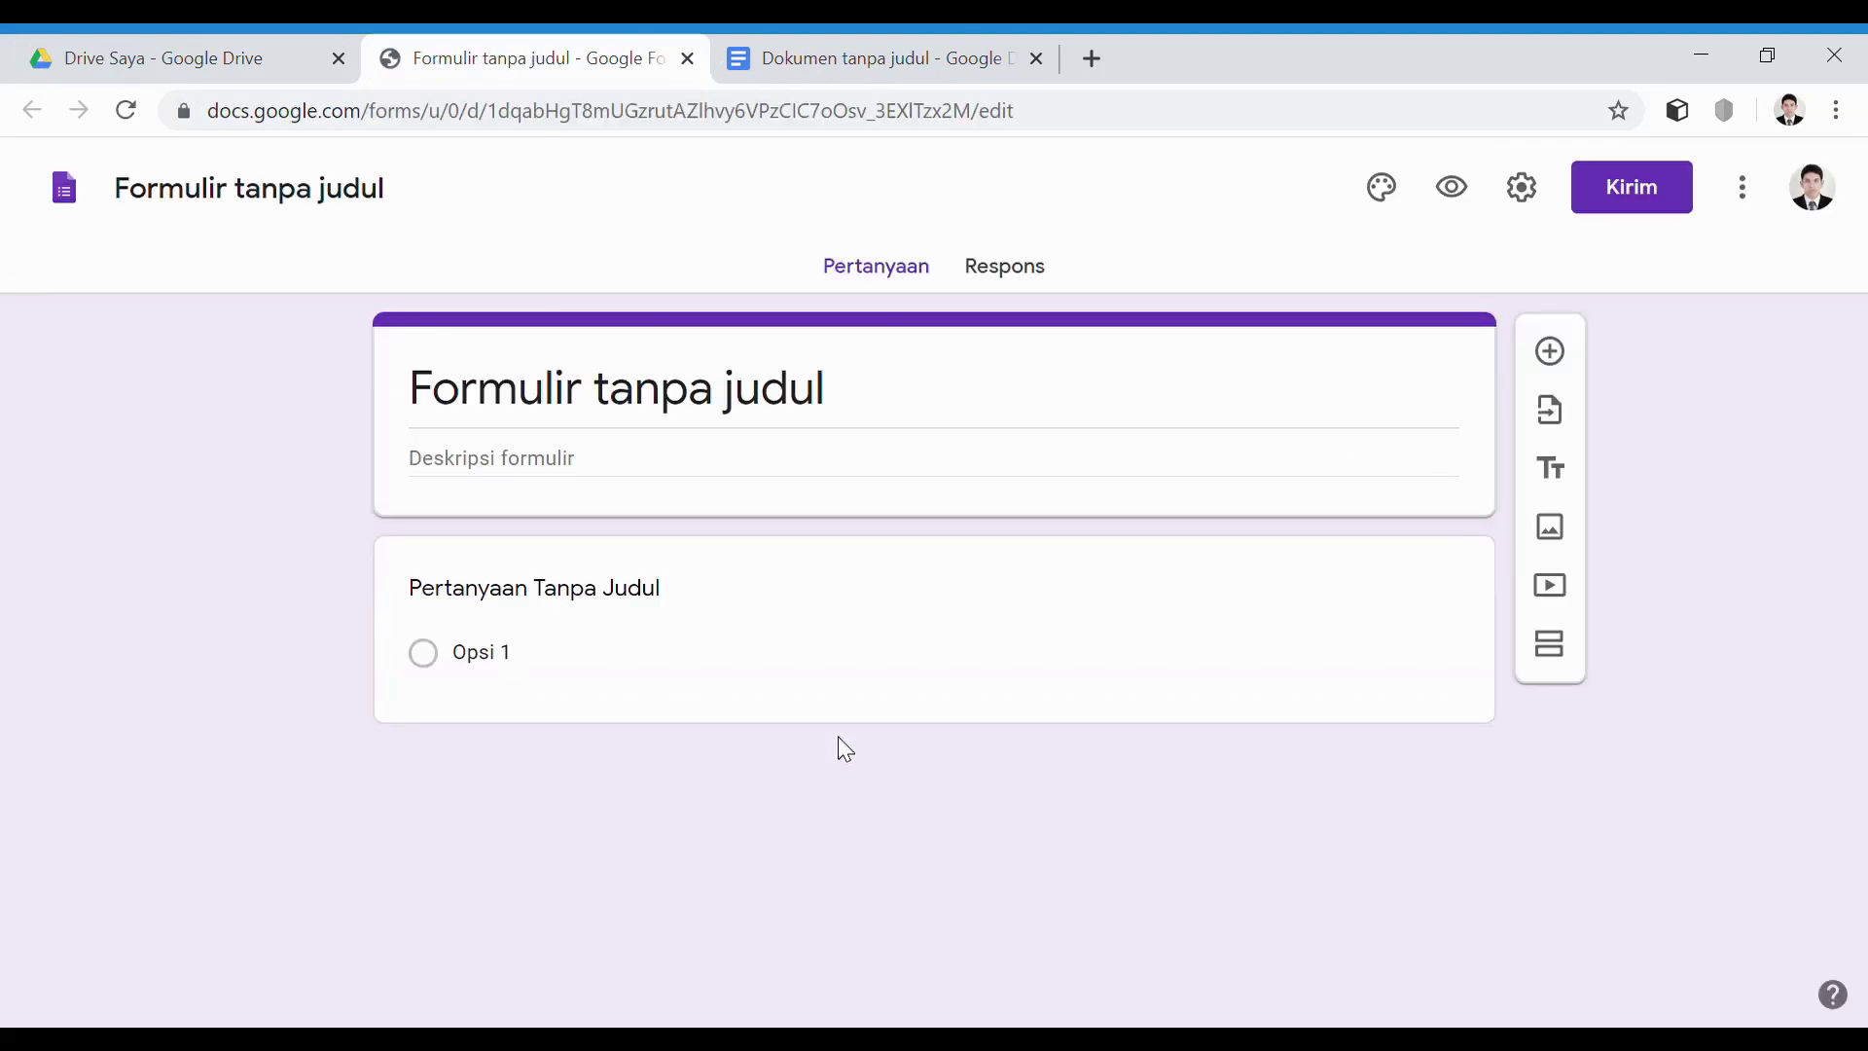
# Add the dark blue abstract header image from the theme options
pyautogui.click(1381, 188)
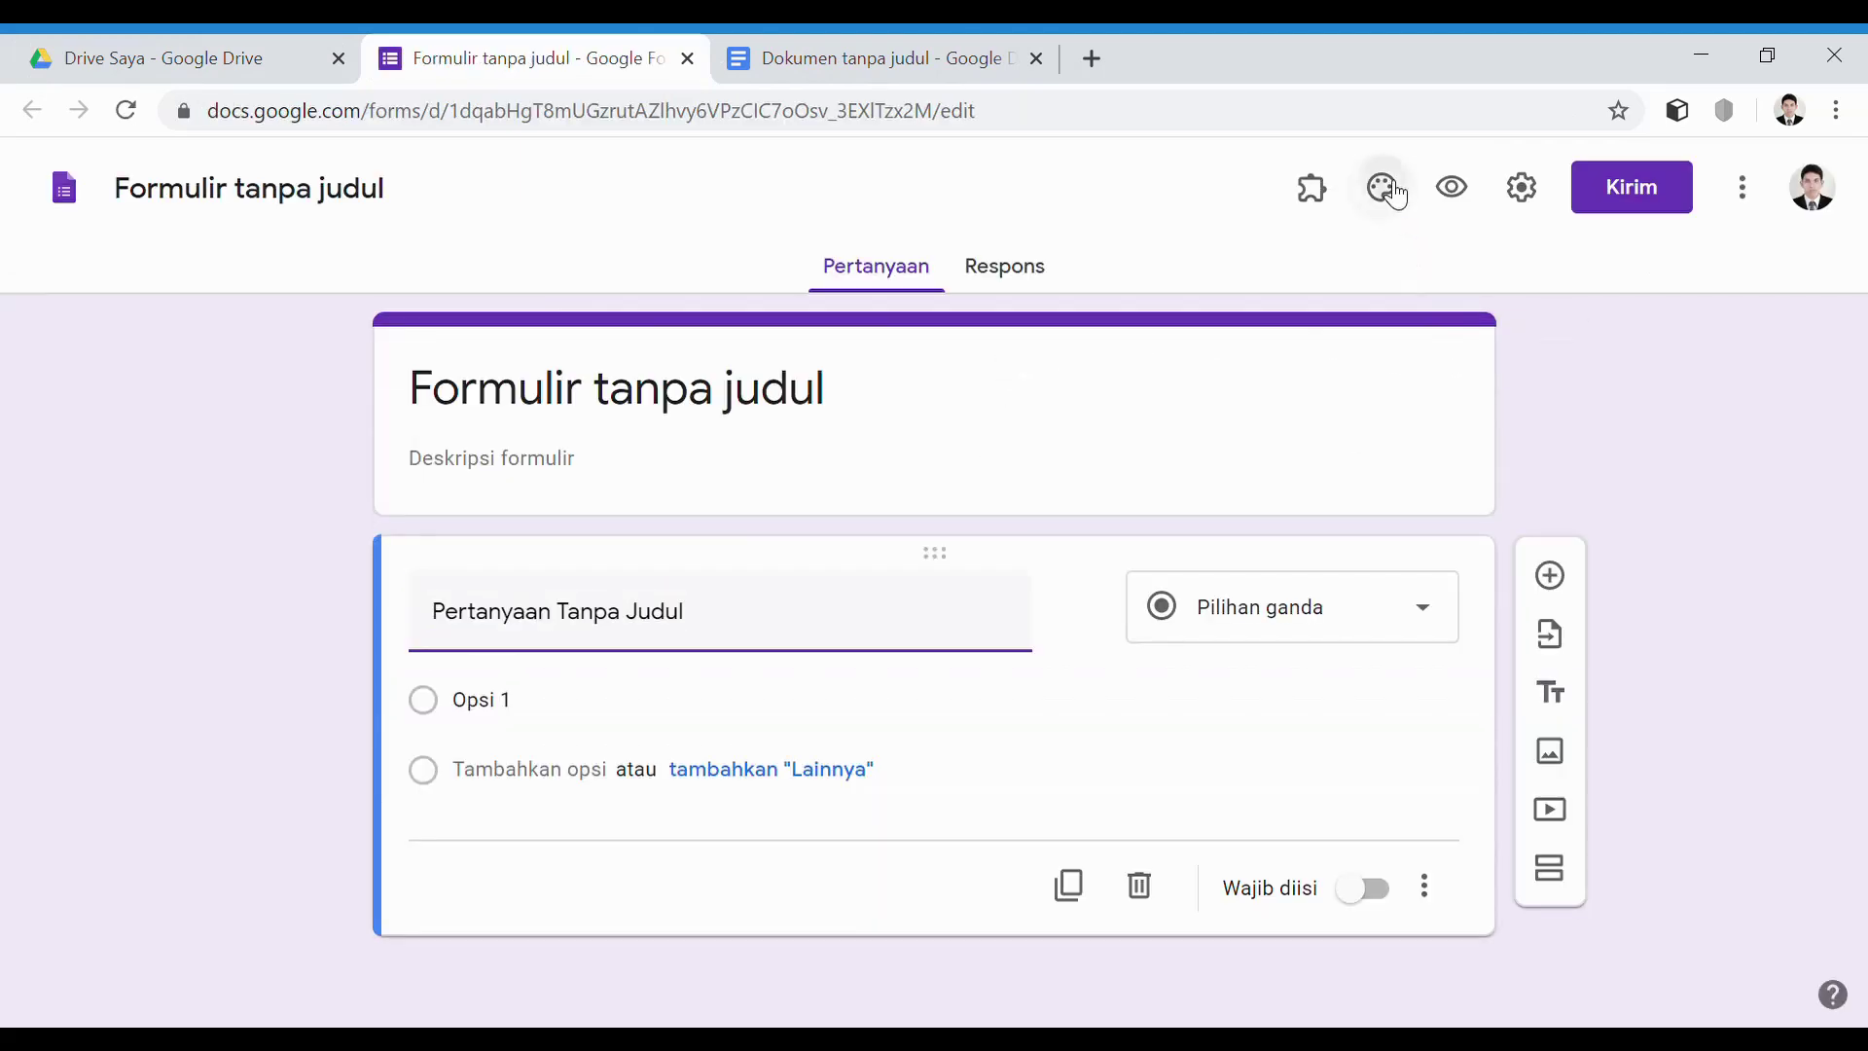
pyautogui.click(1574, 471)
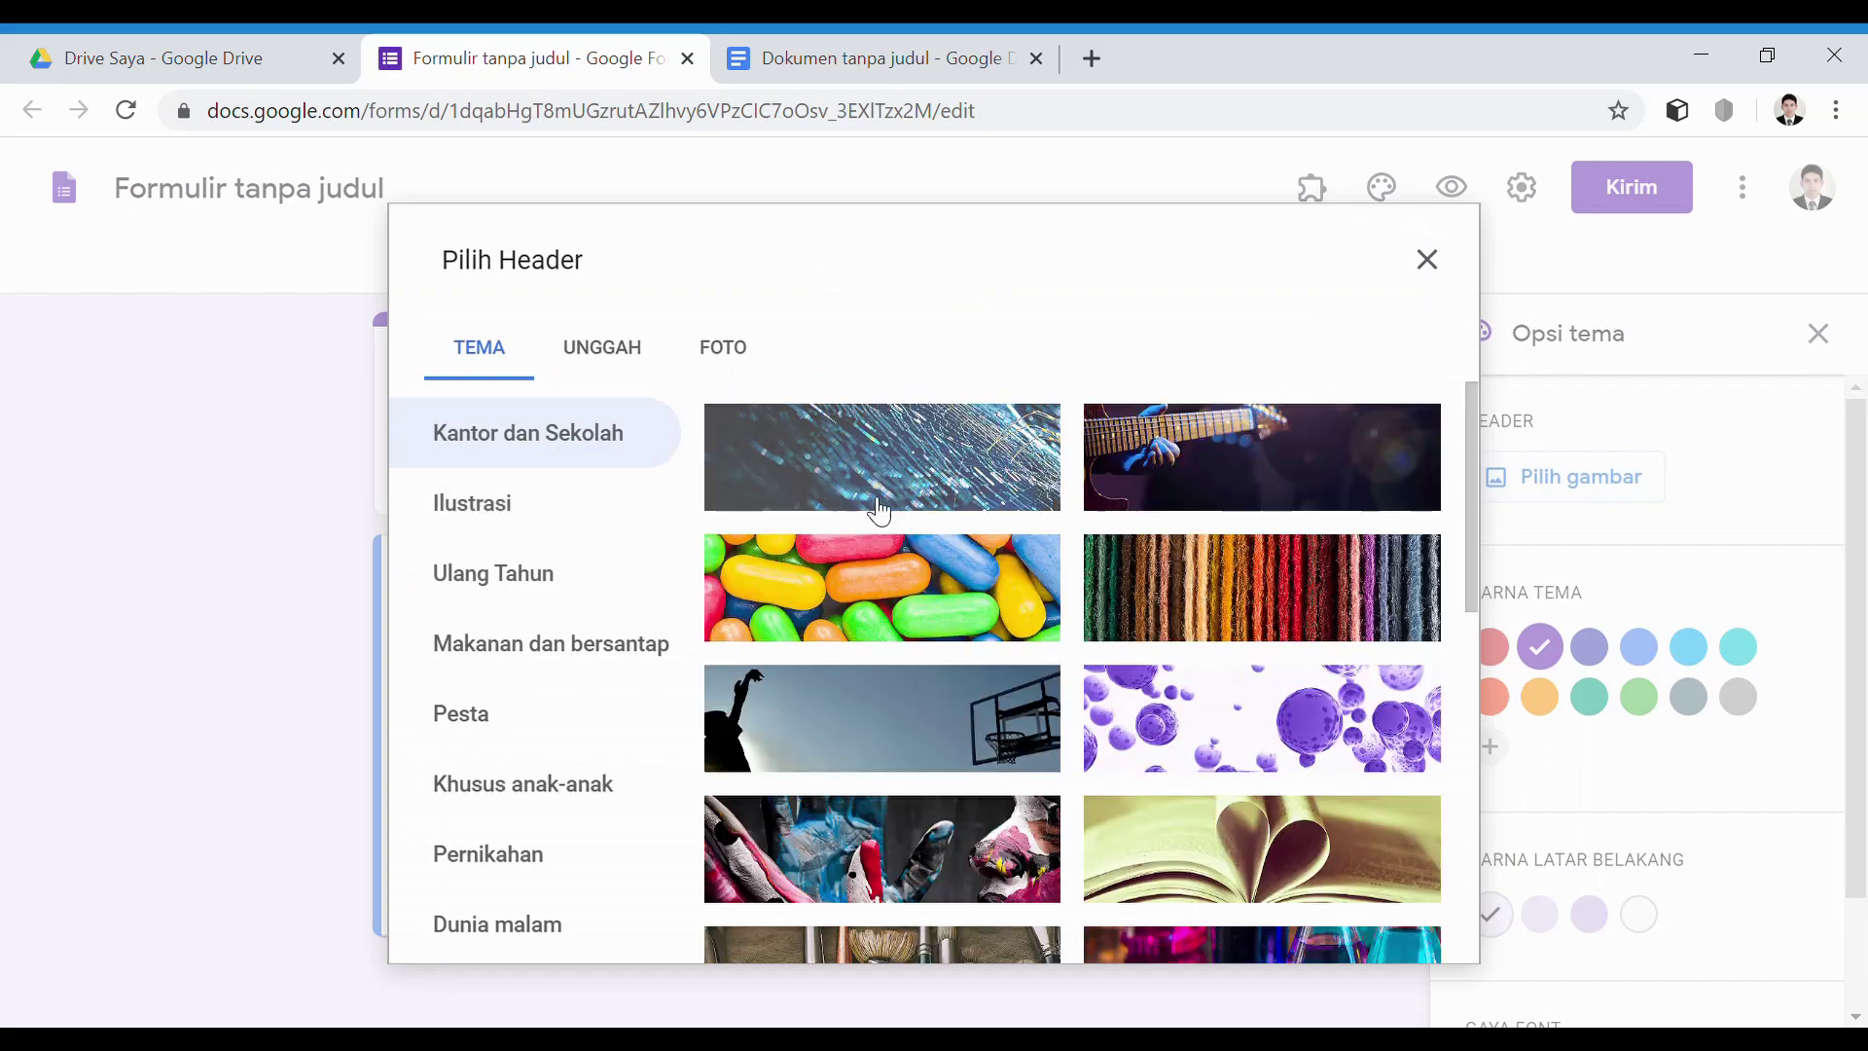
pyautogui.click(876, 506)
pyautogui.click(1397, 927)
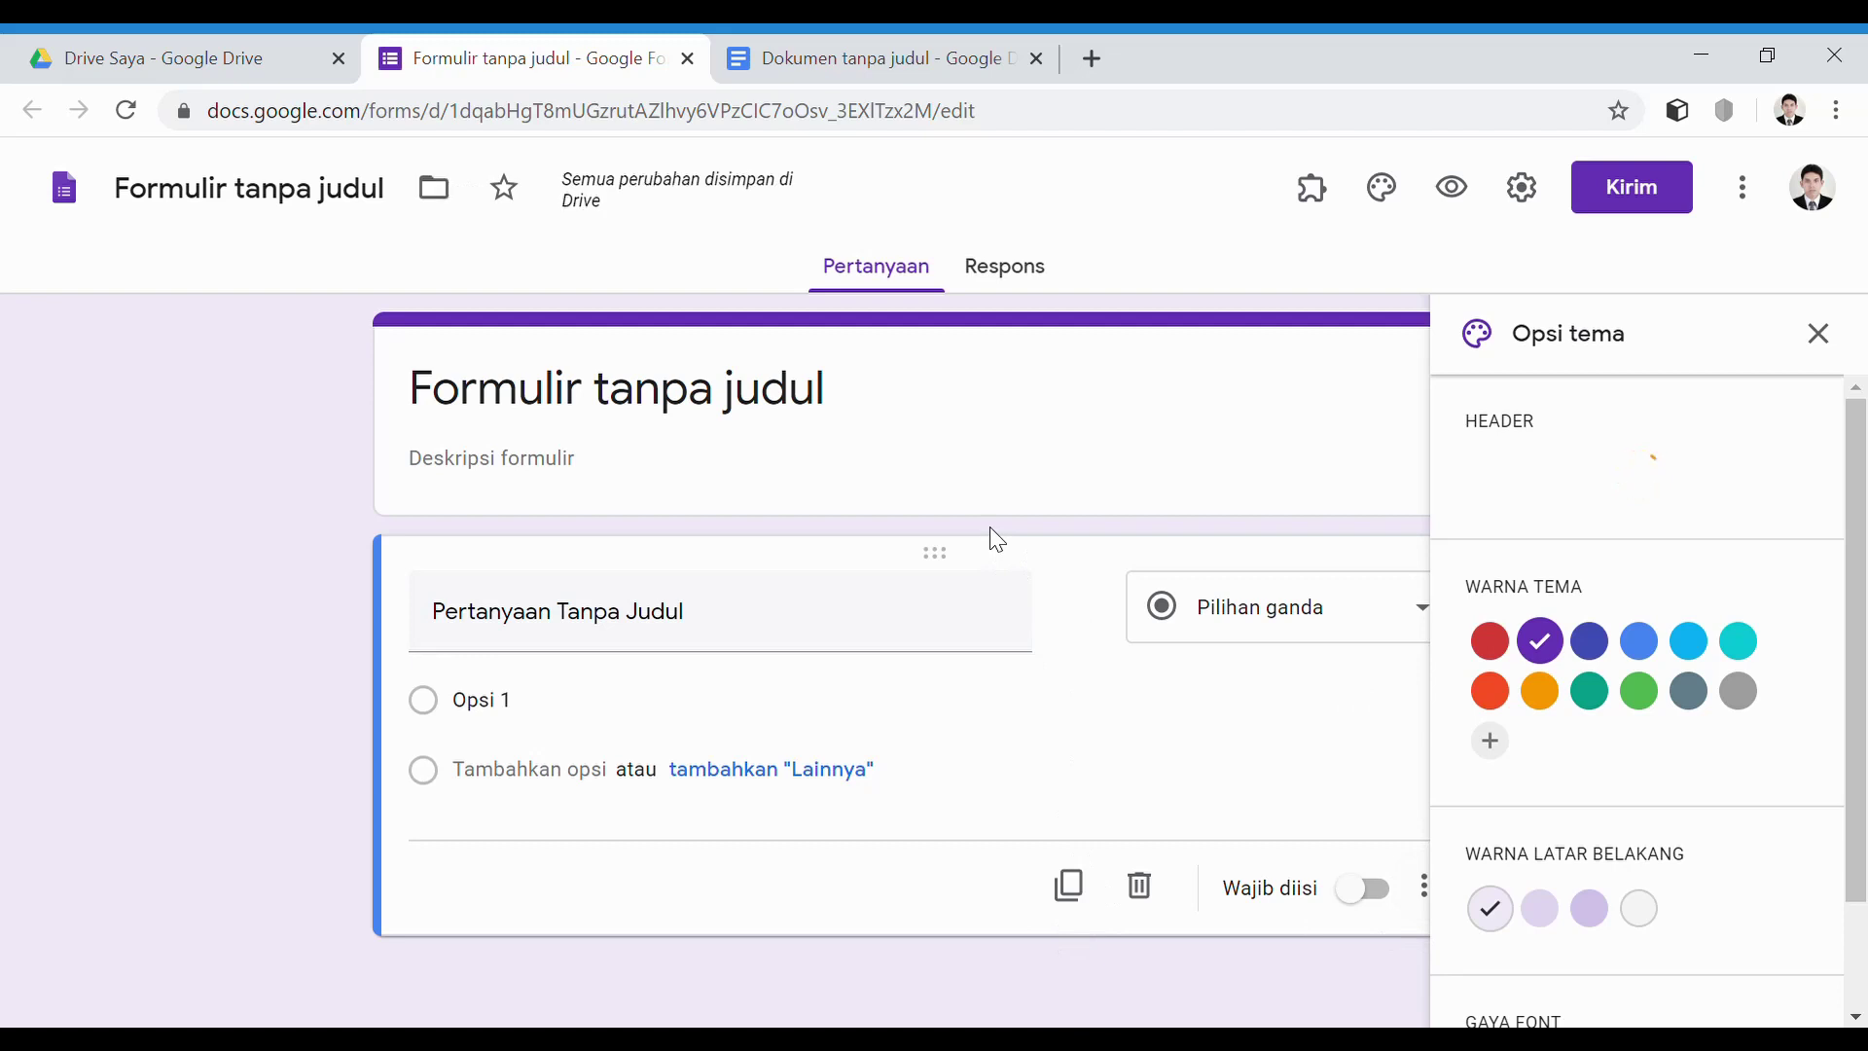
# Title the form 'Math Challenge Tingkat SD (Waktu, Jarak, kecepatan dan Debit)'
pyautogui.click(788, 416)
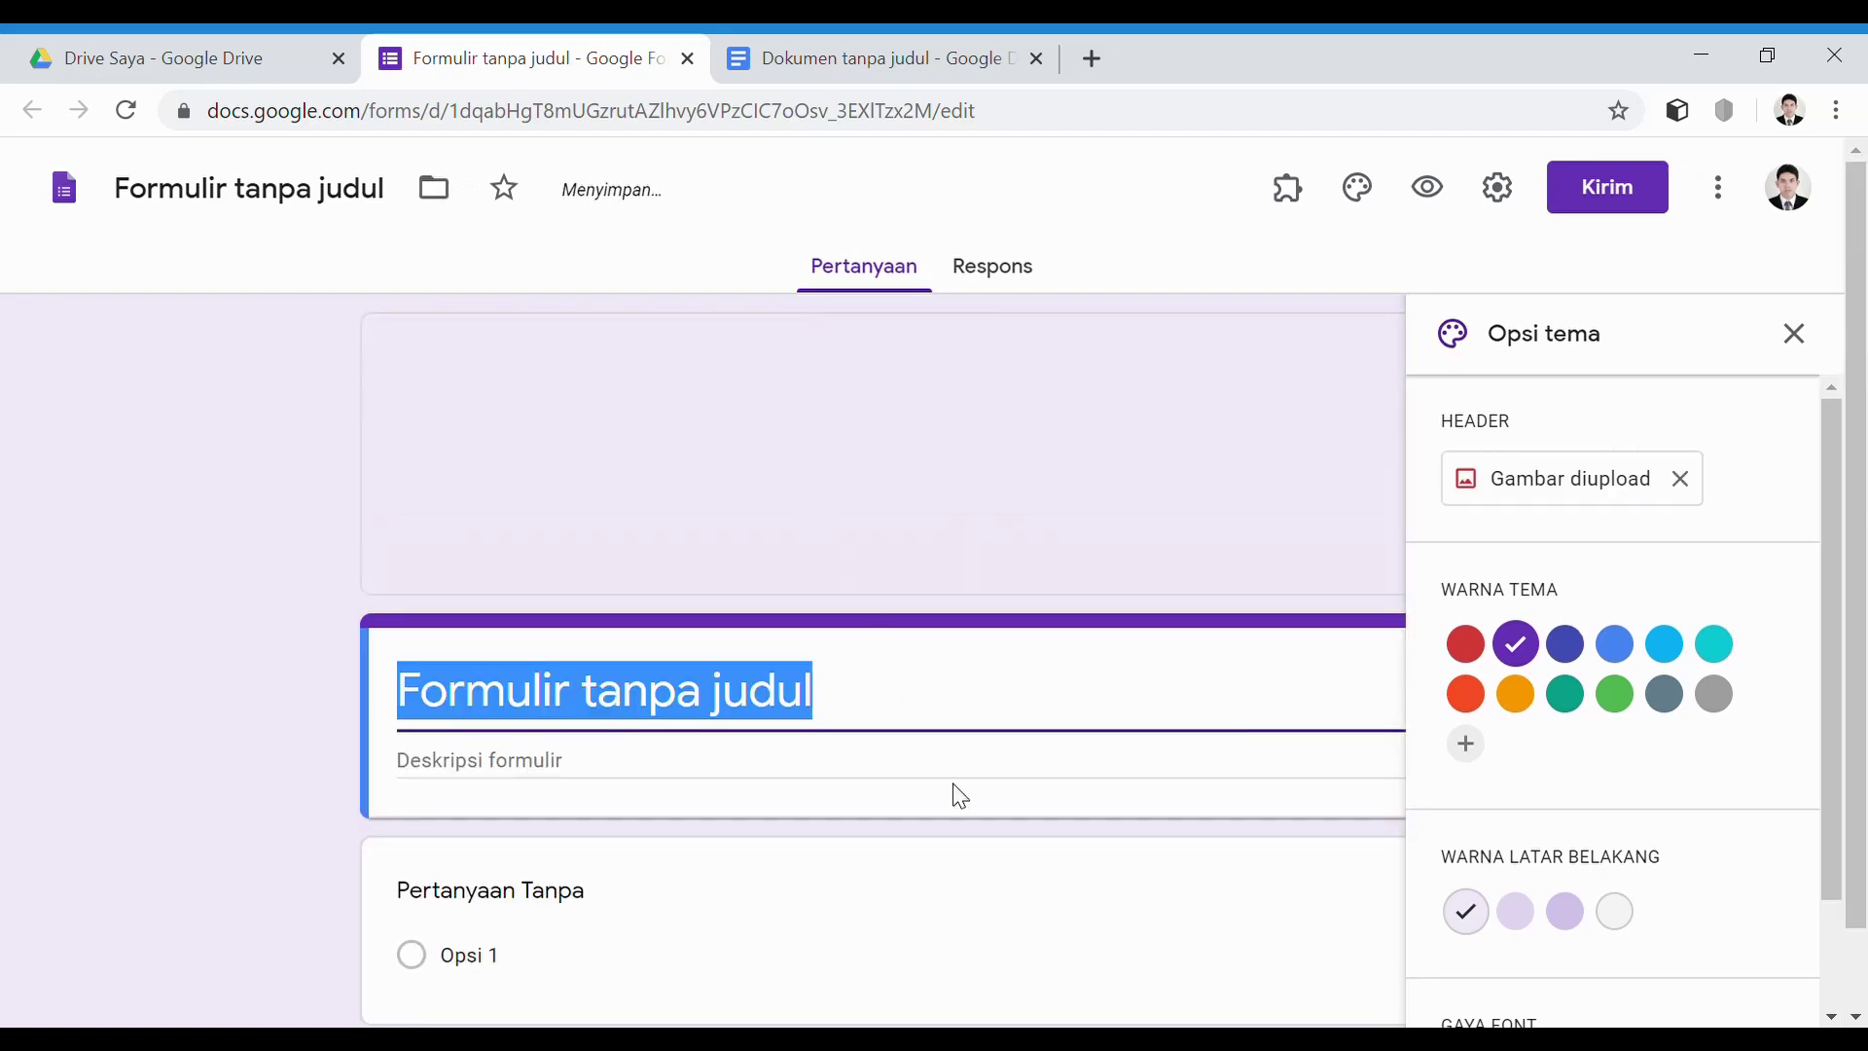
pyautogui.write('Ma')
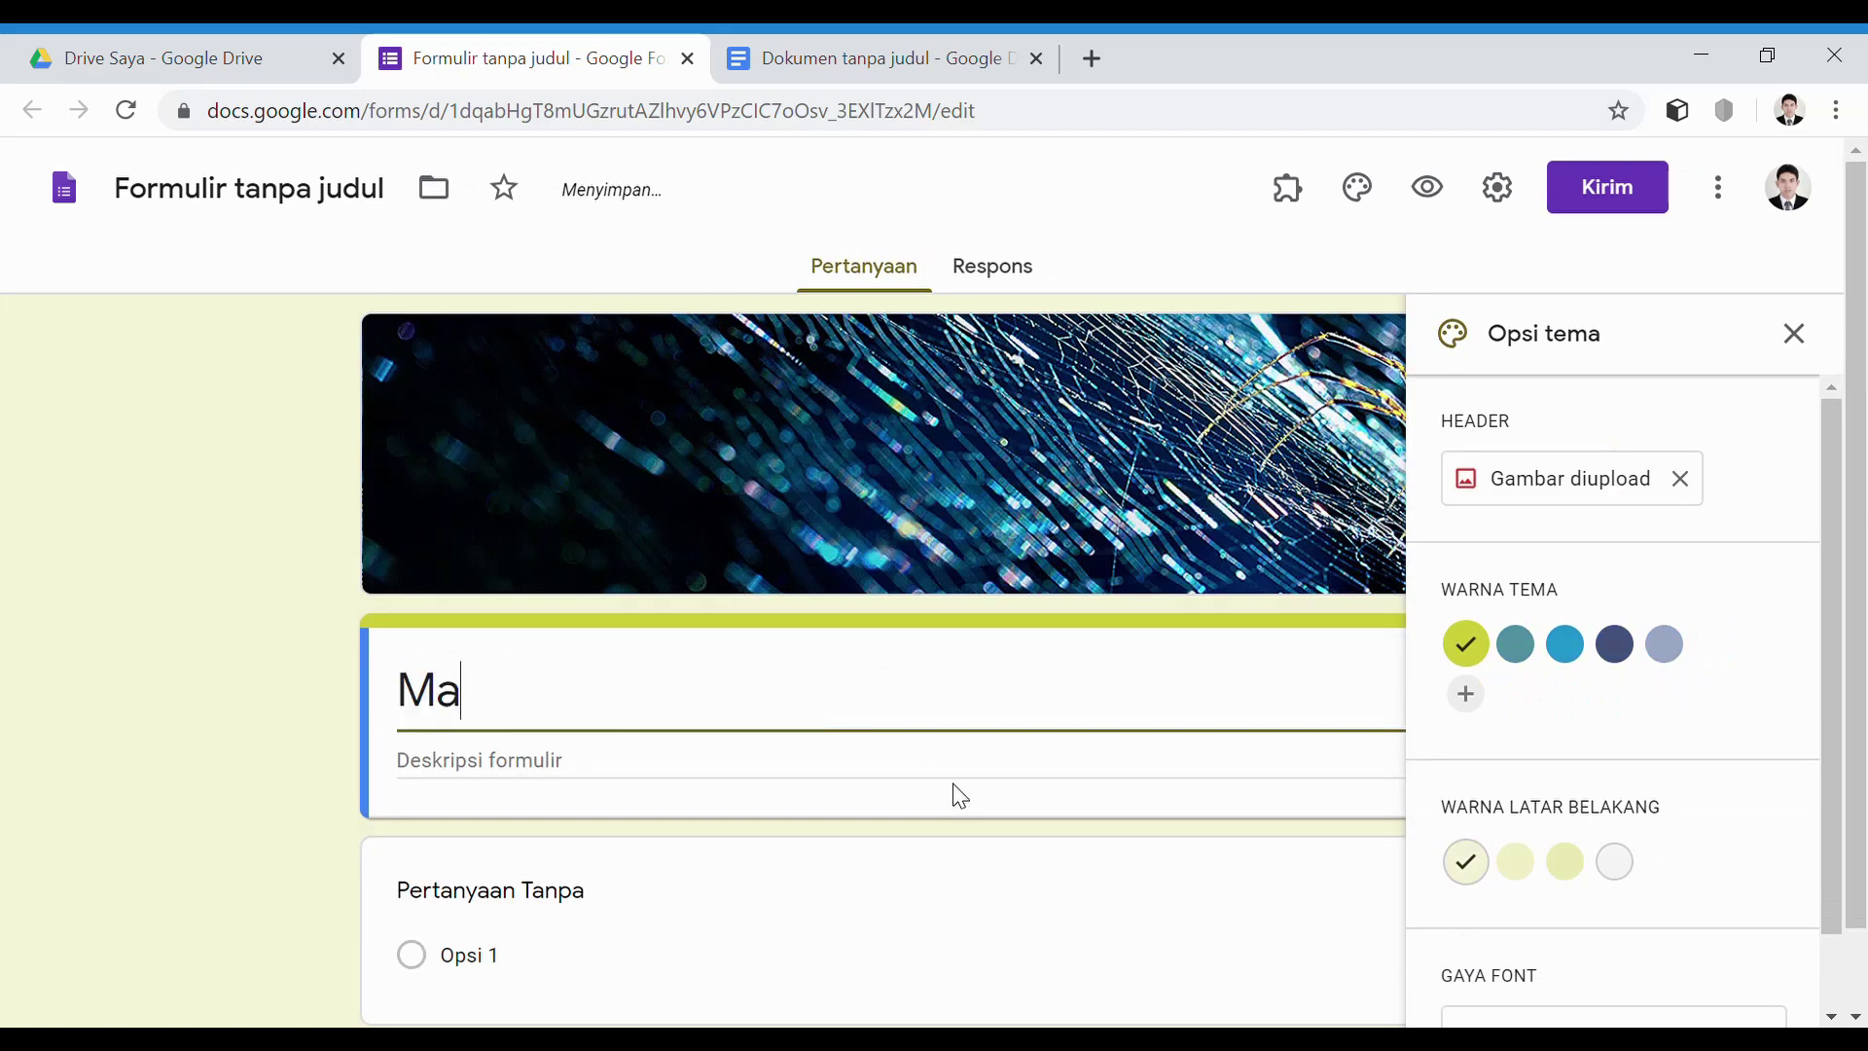
pyautogui.write('th Chall')
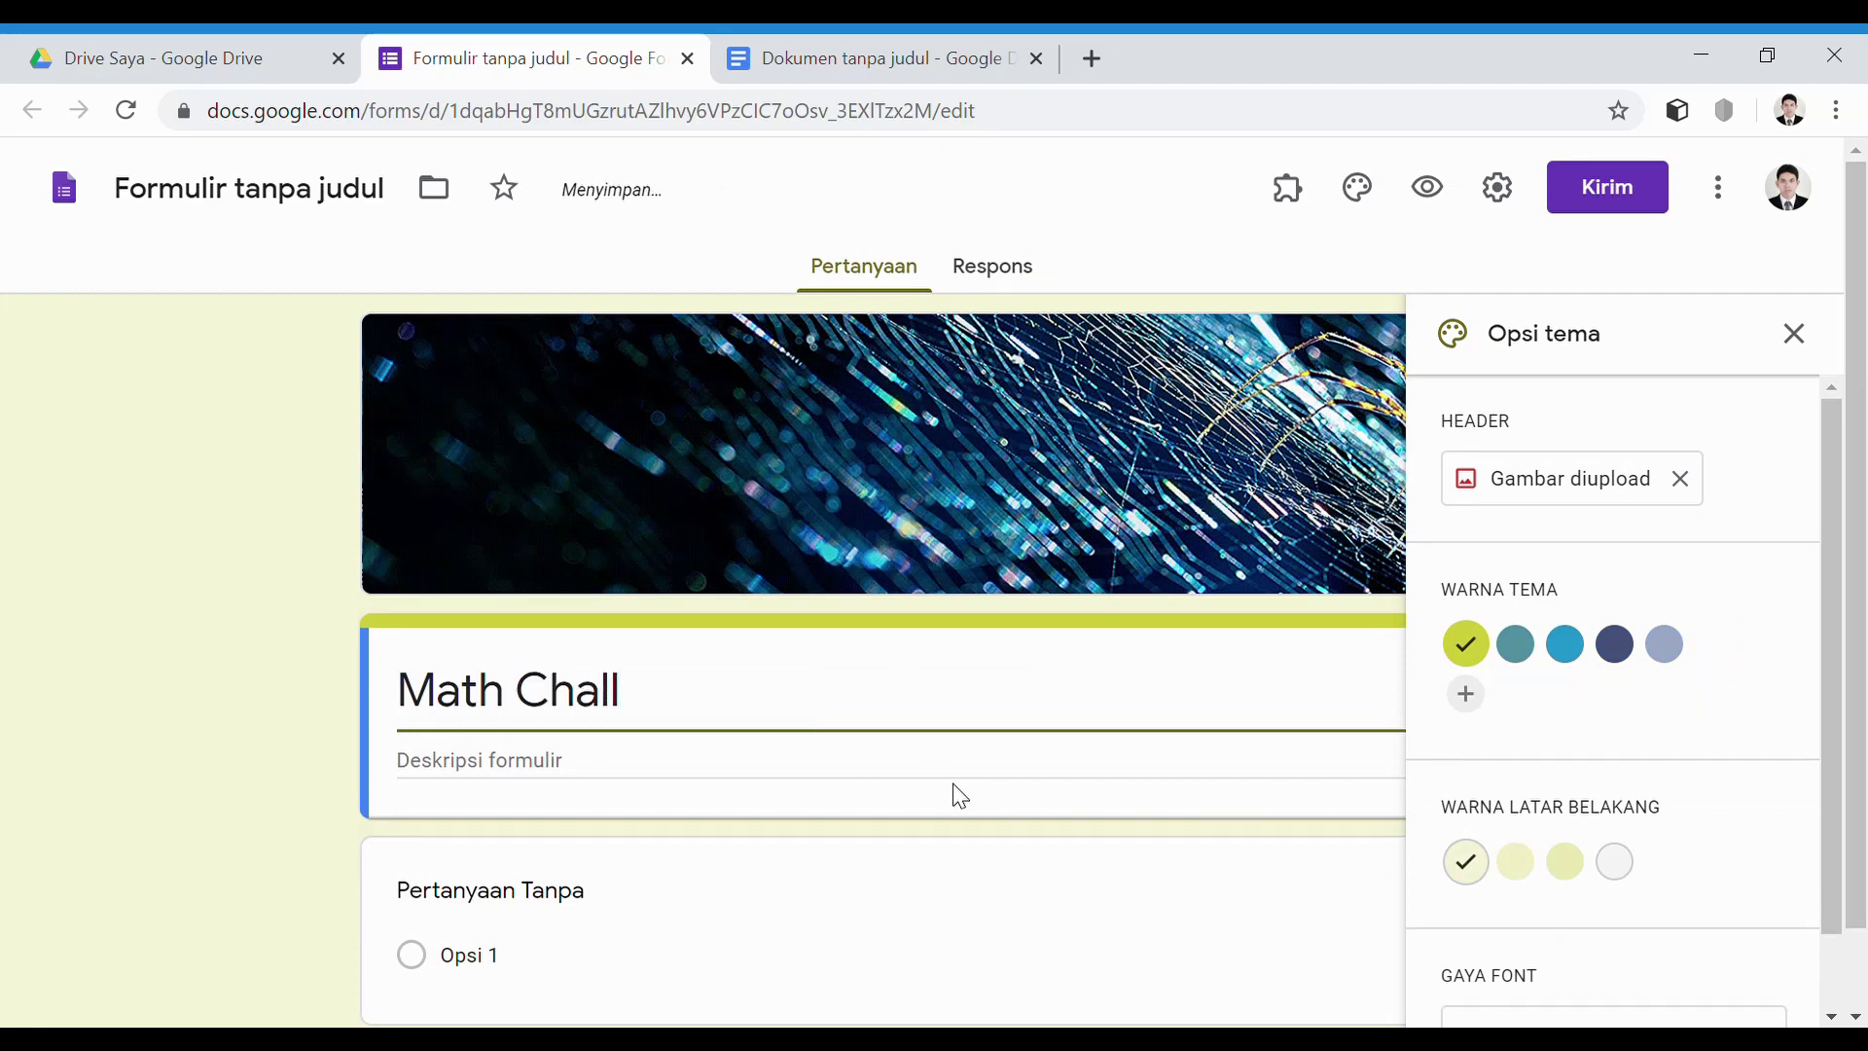
pyautogui.write('enge ')
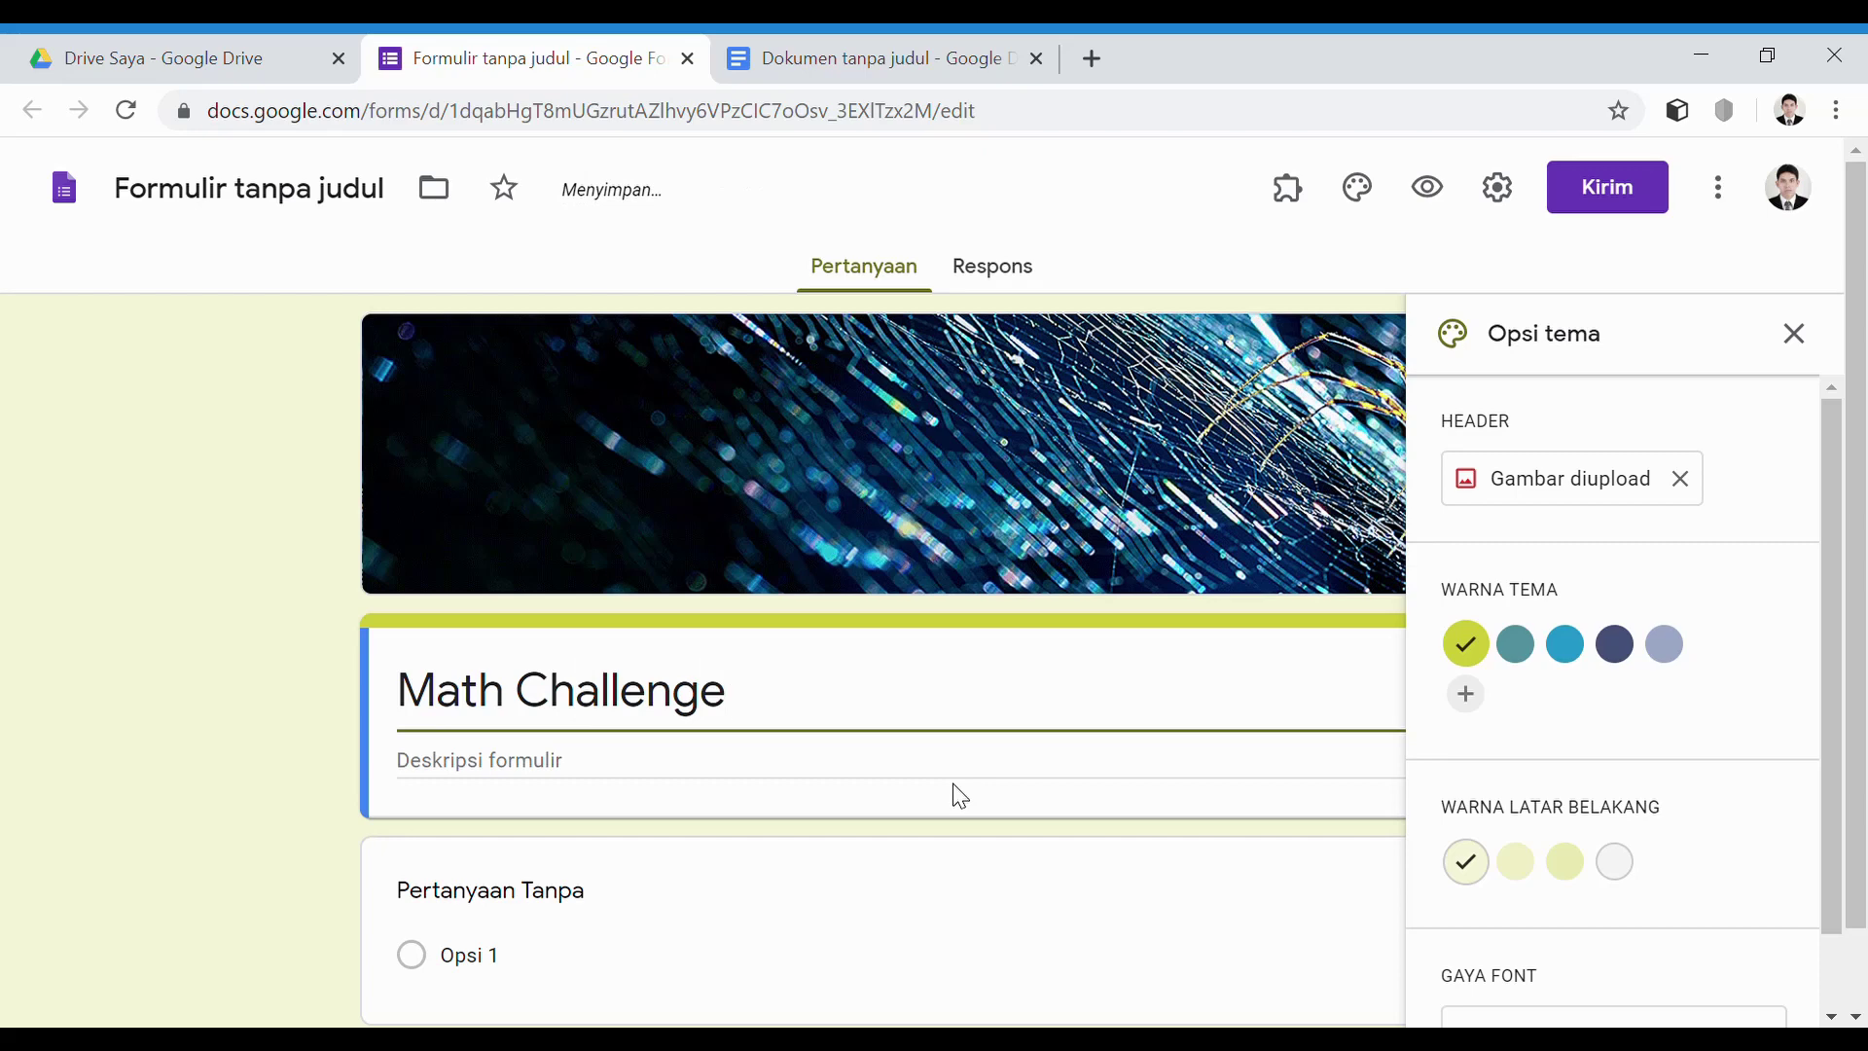
pyautogui.write('Unt')
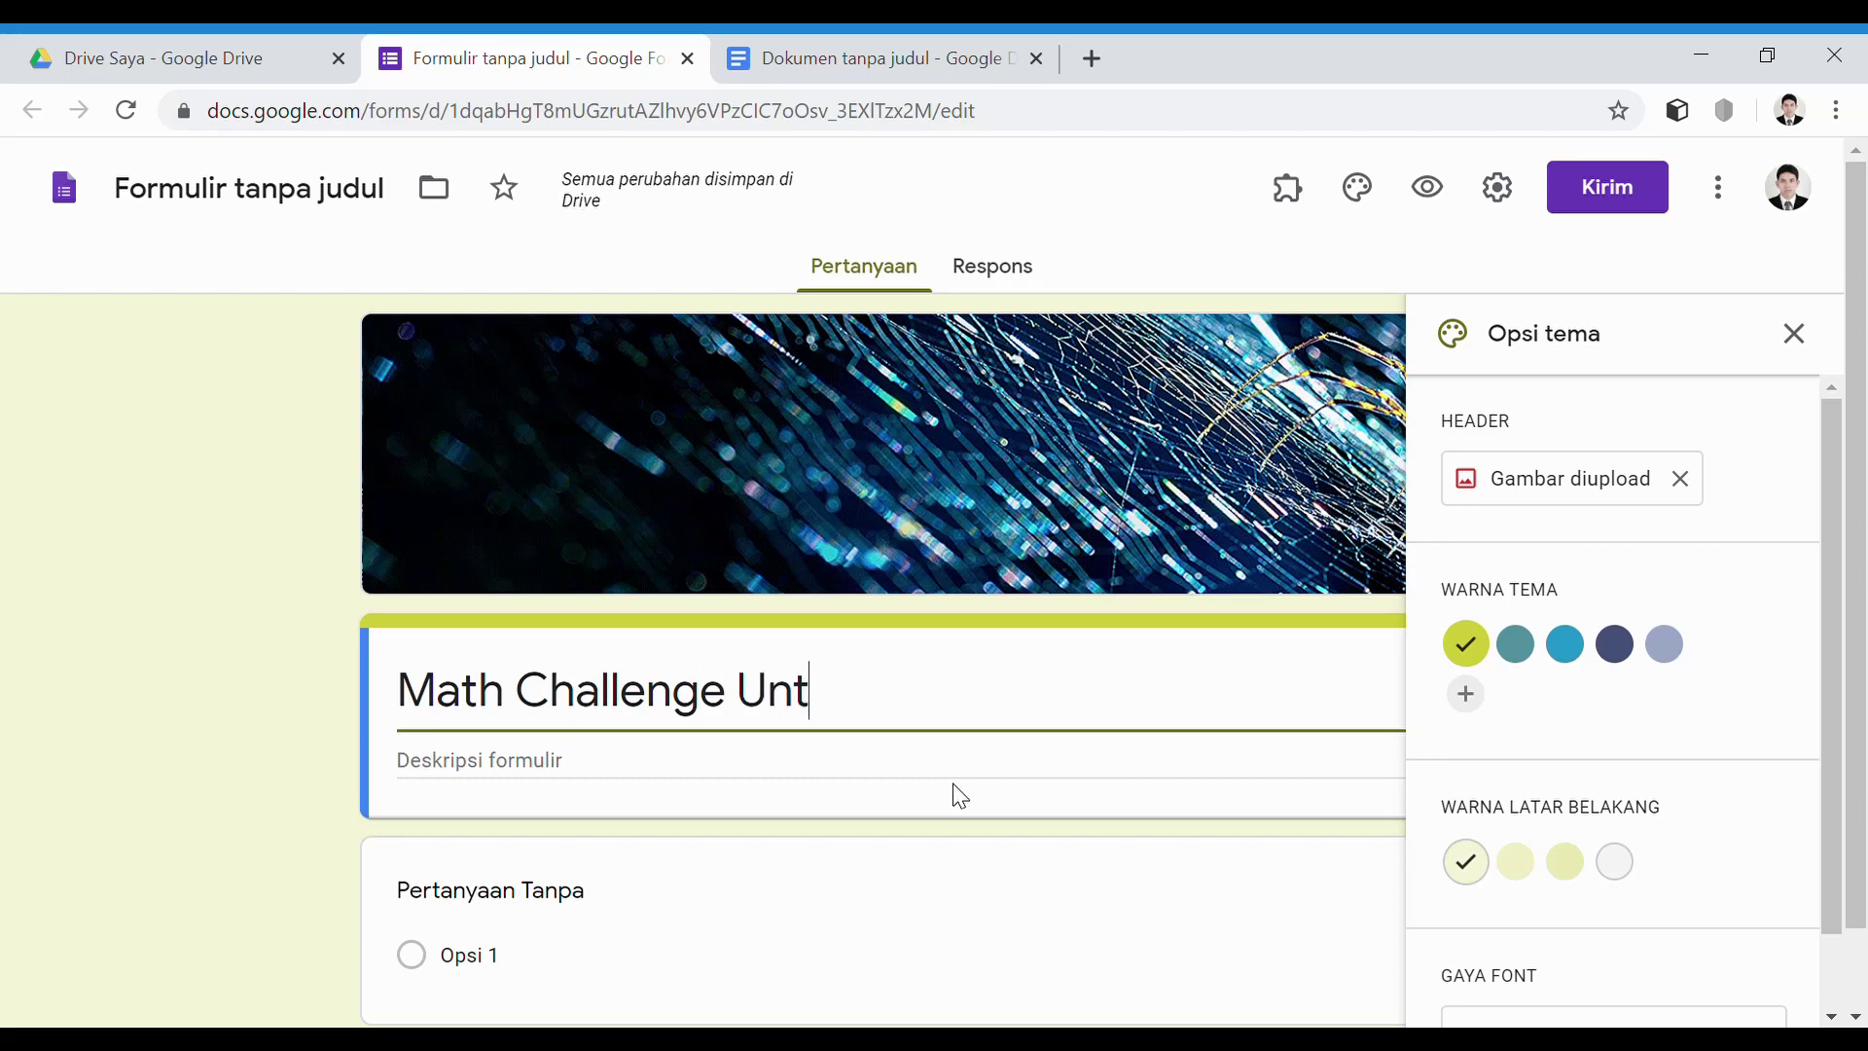
pyautogui.press('BackSpace')
pyautogui.press('BackSpace')
pyautogui.press('BackSpace')
pyautogui.write('Tin')
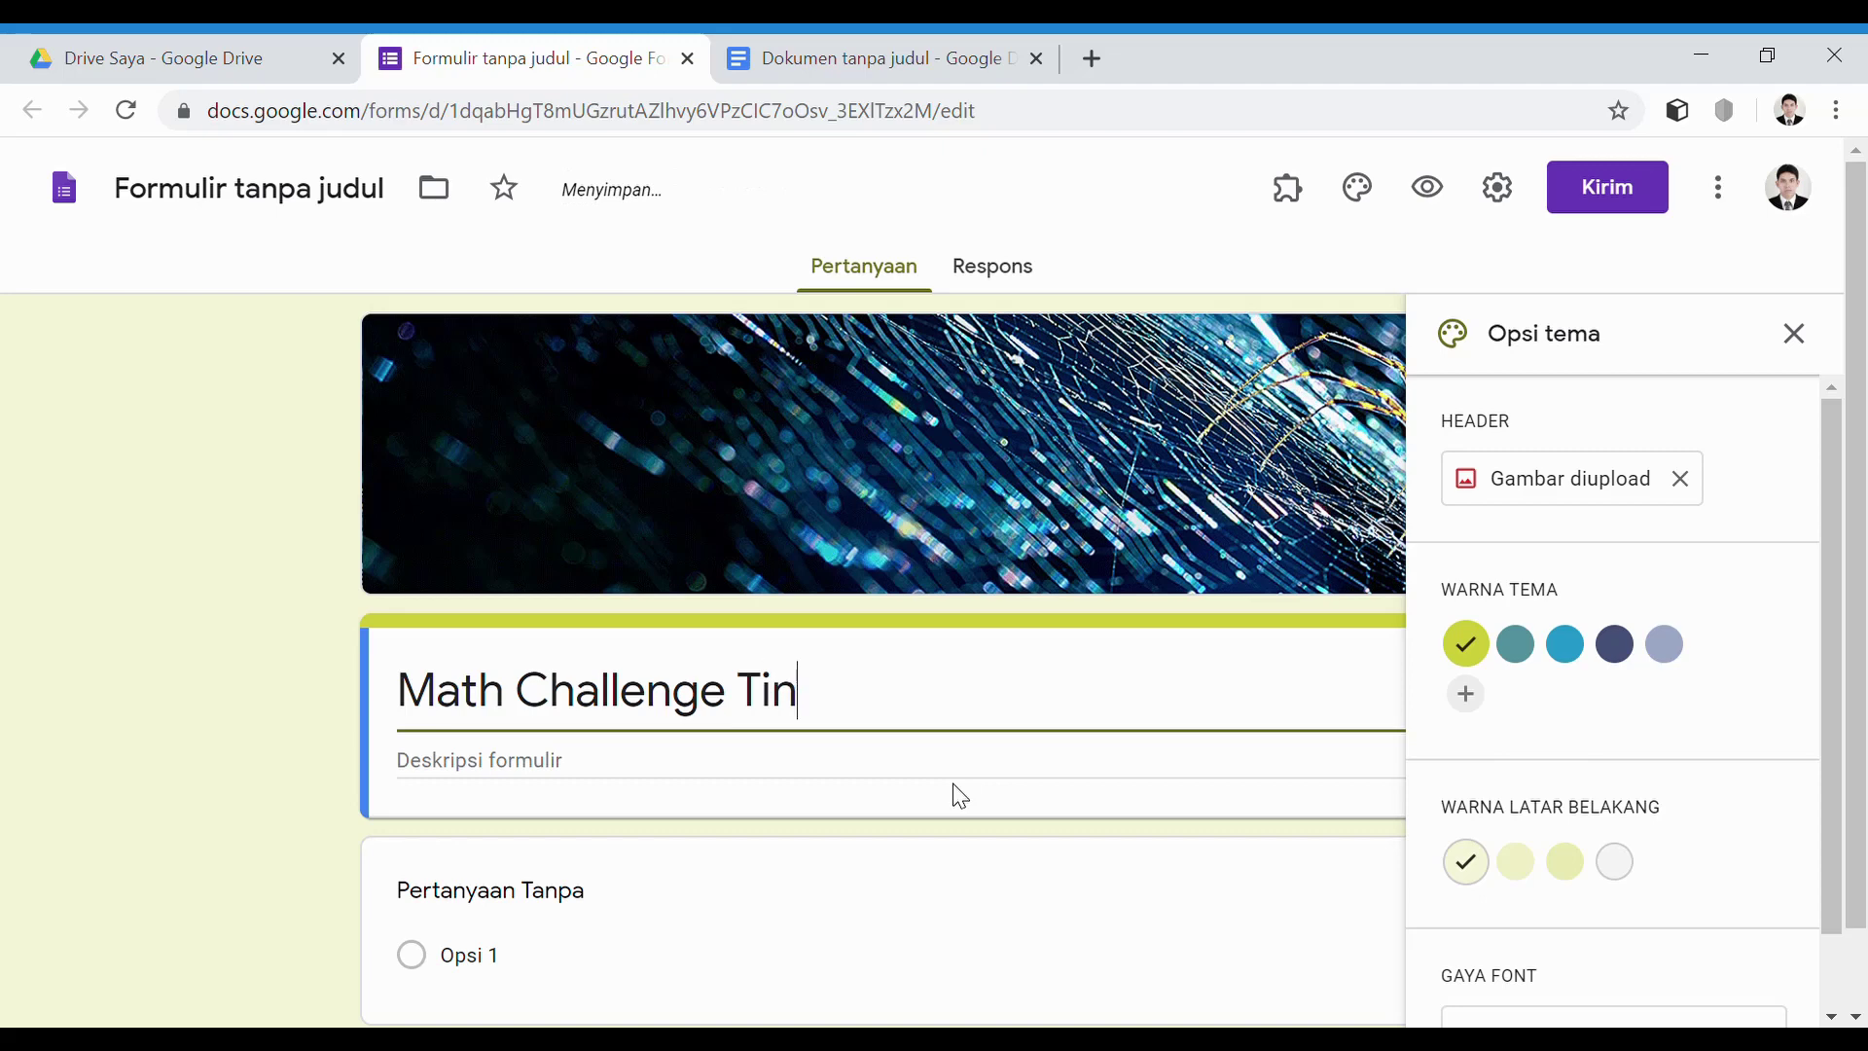
pyautogui.write('gkat SD')
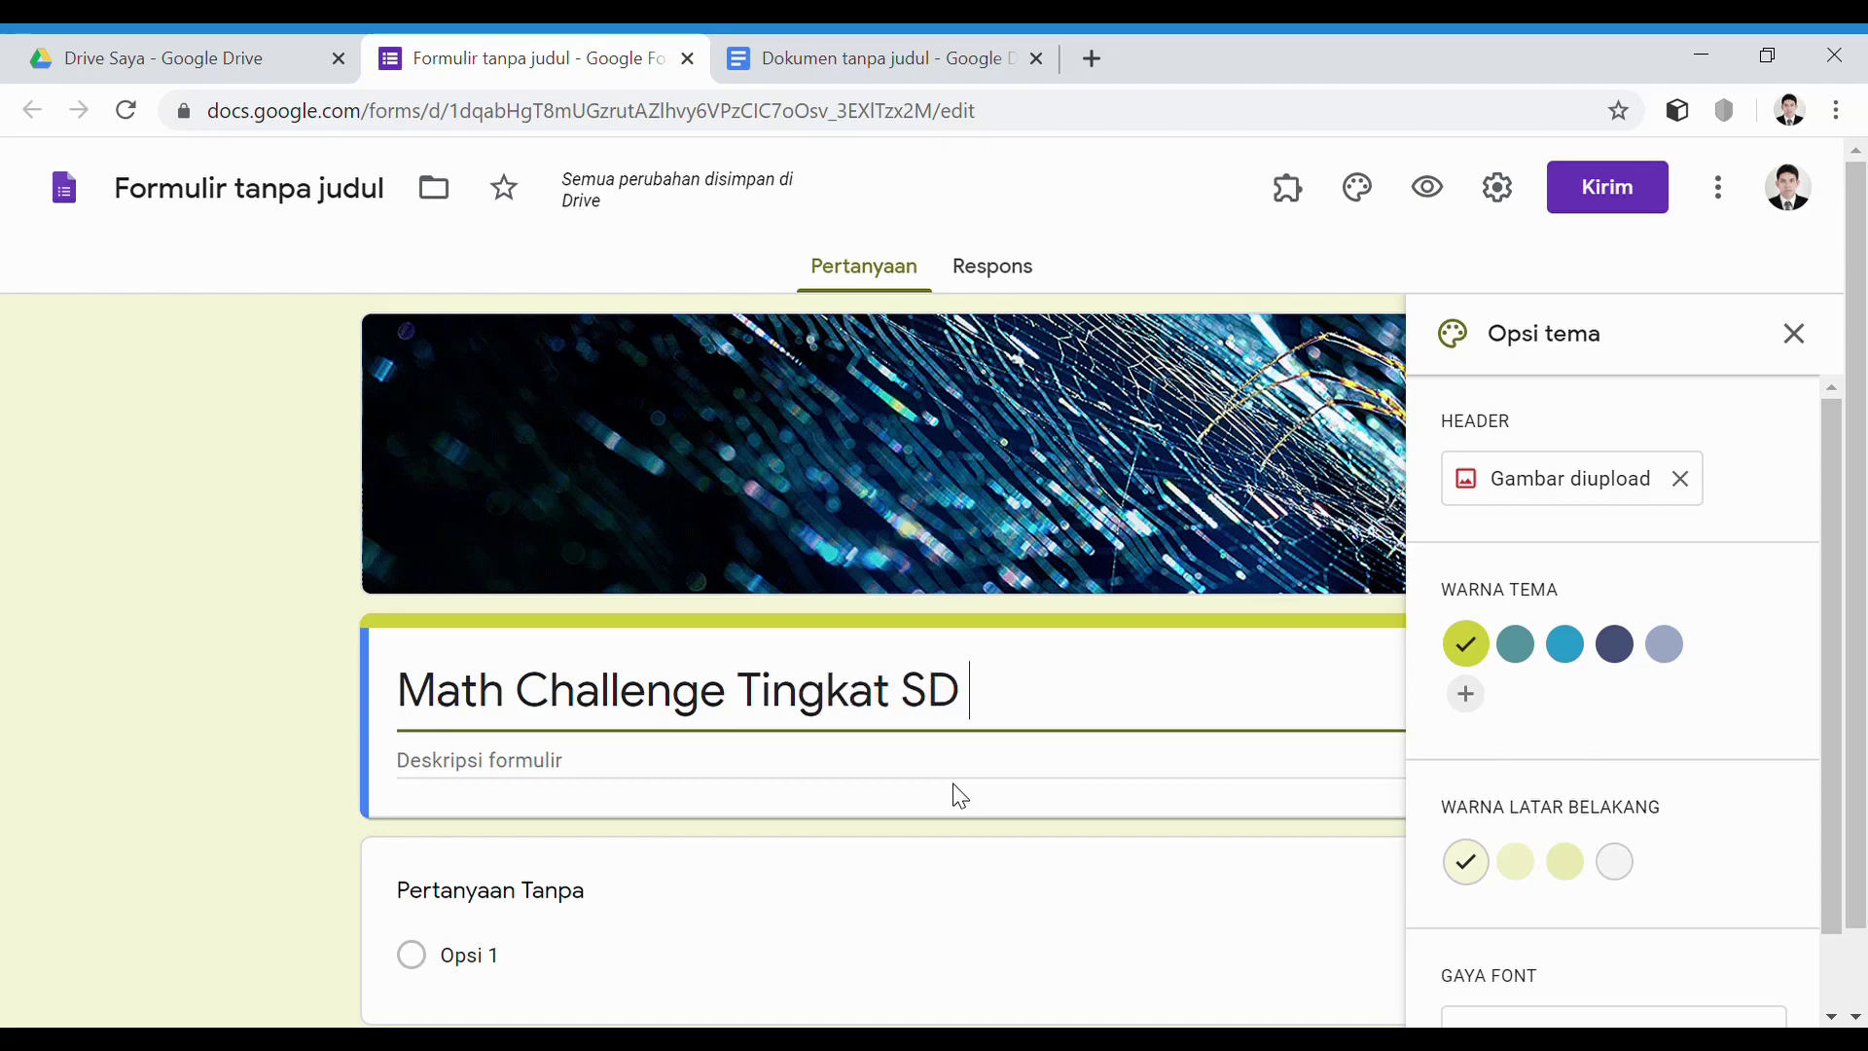
pyautogui.write(' (W')
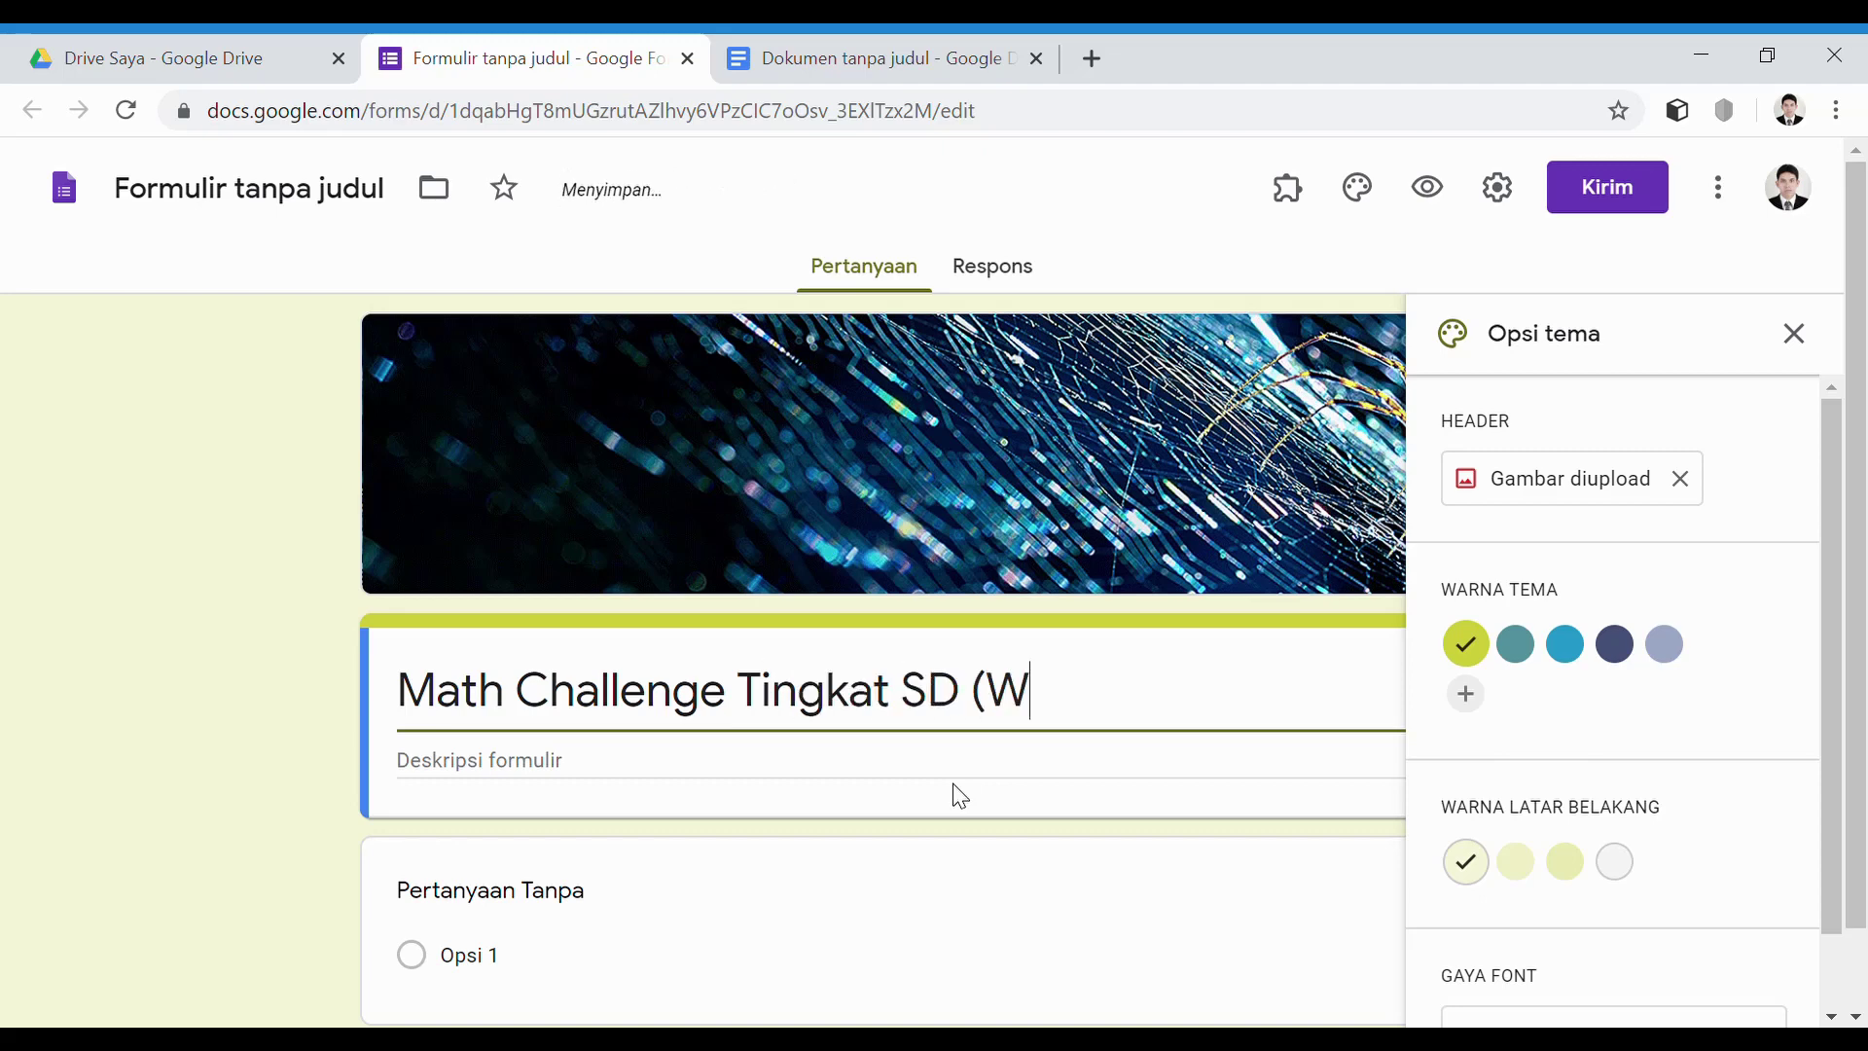
pyautogui.write('aktu, ')
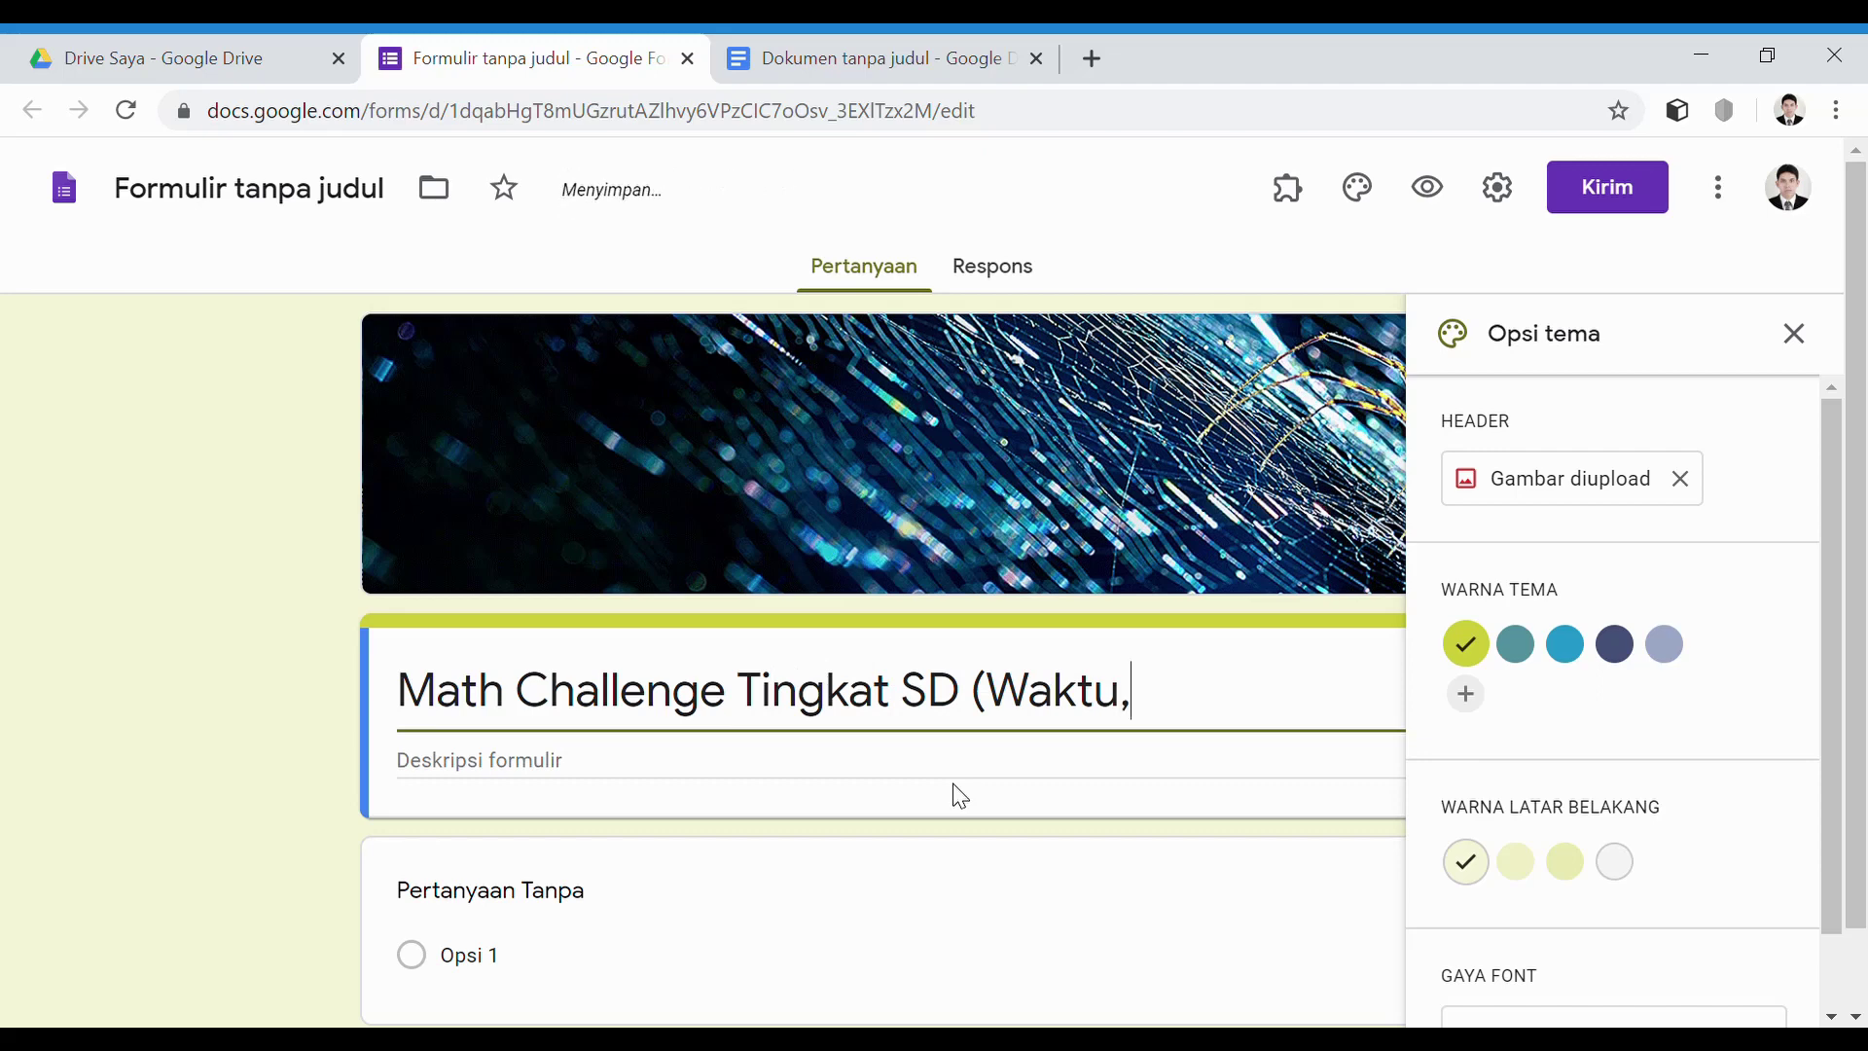
pyautogui.write('Jarak, kecep')
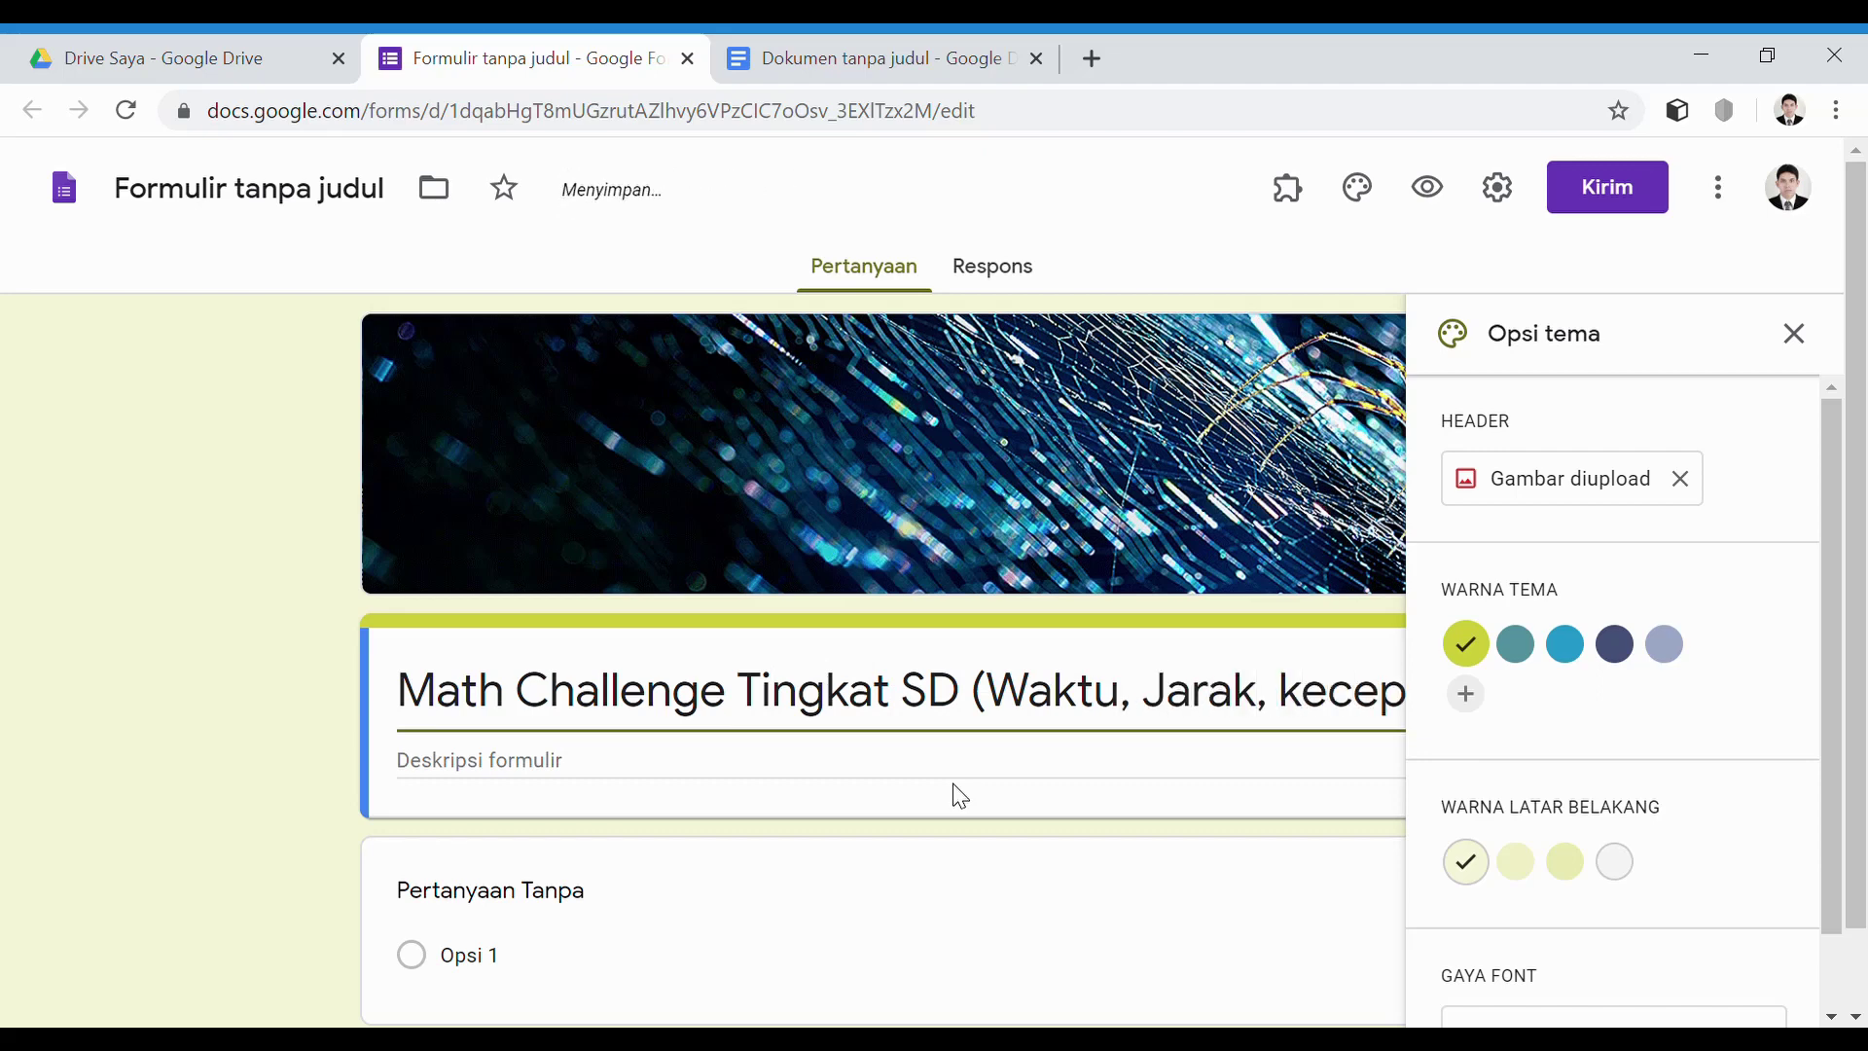
pyautogui.write('atan dan')
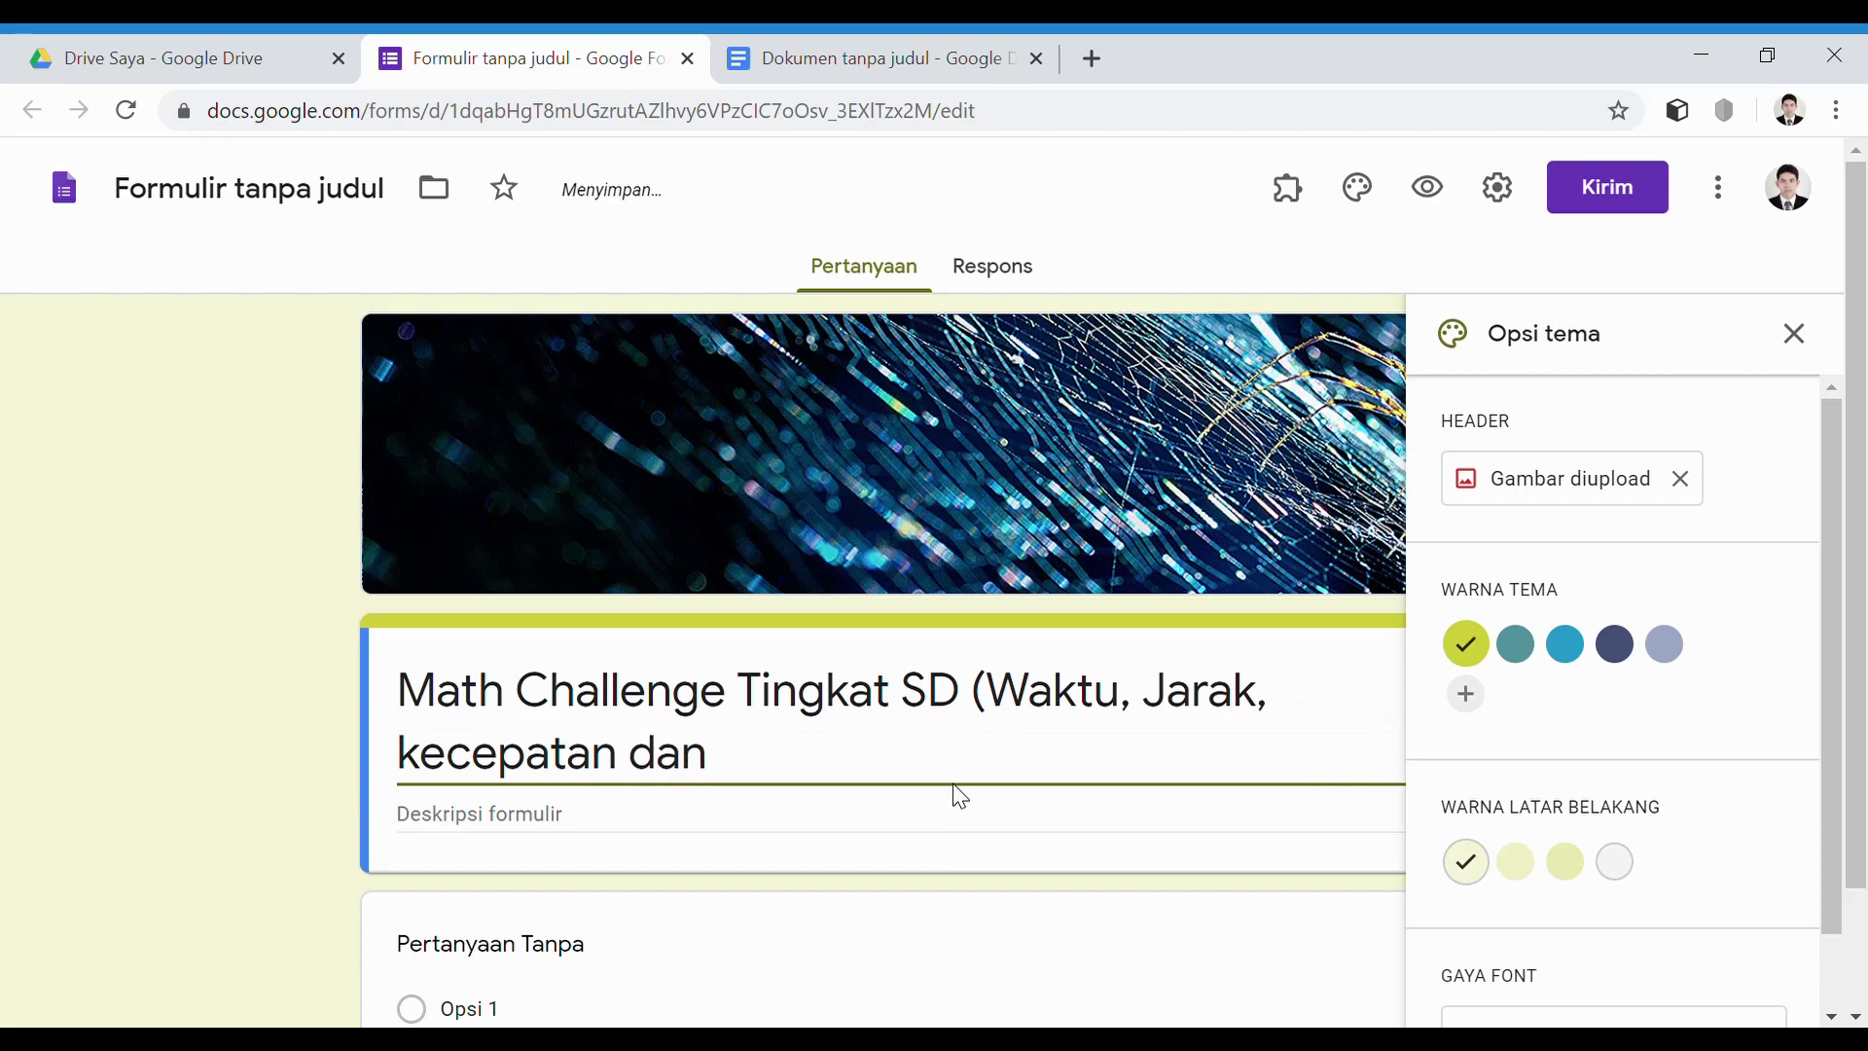
pyautogui.write(' Debit')
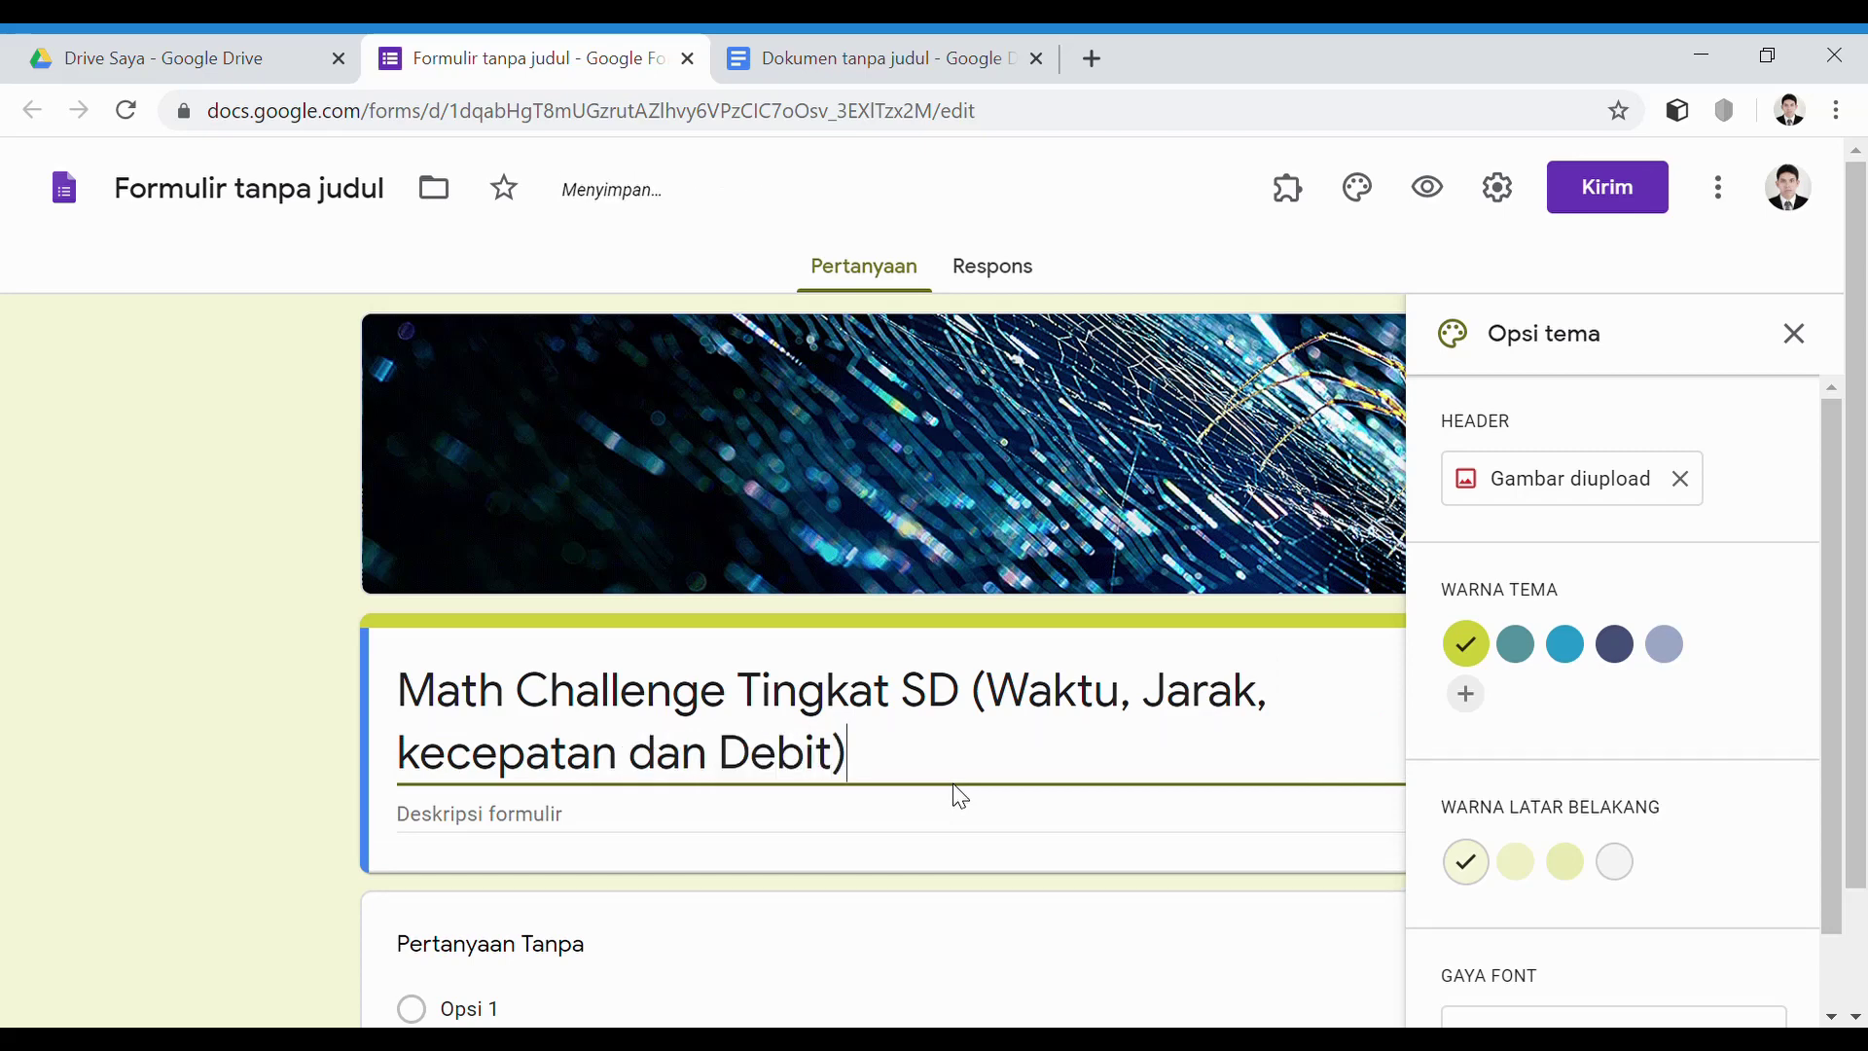
pyautogui.click(1795, 334)
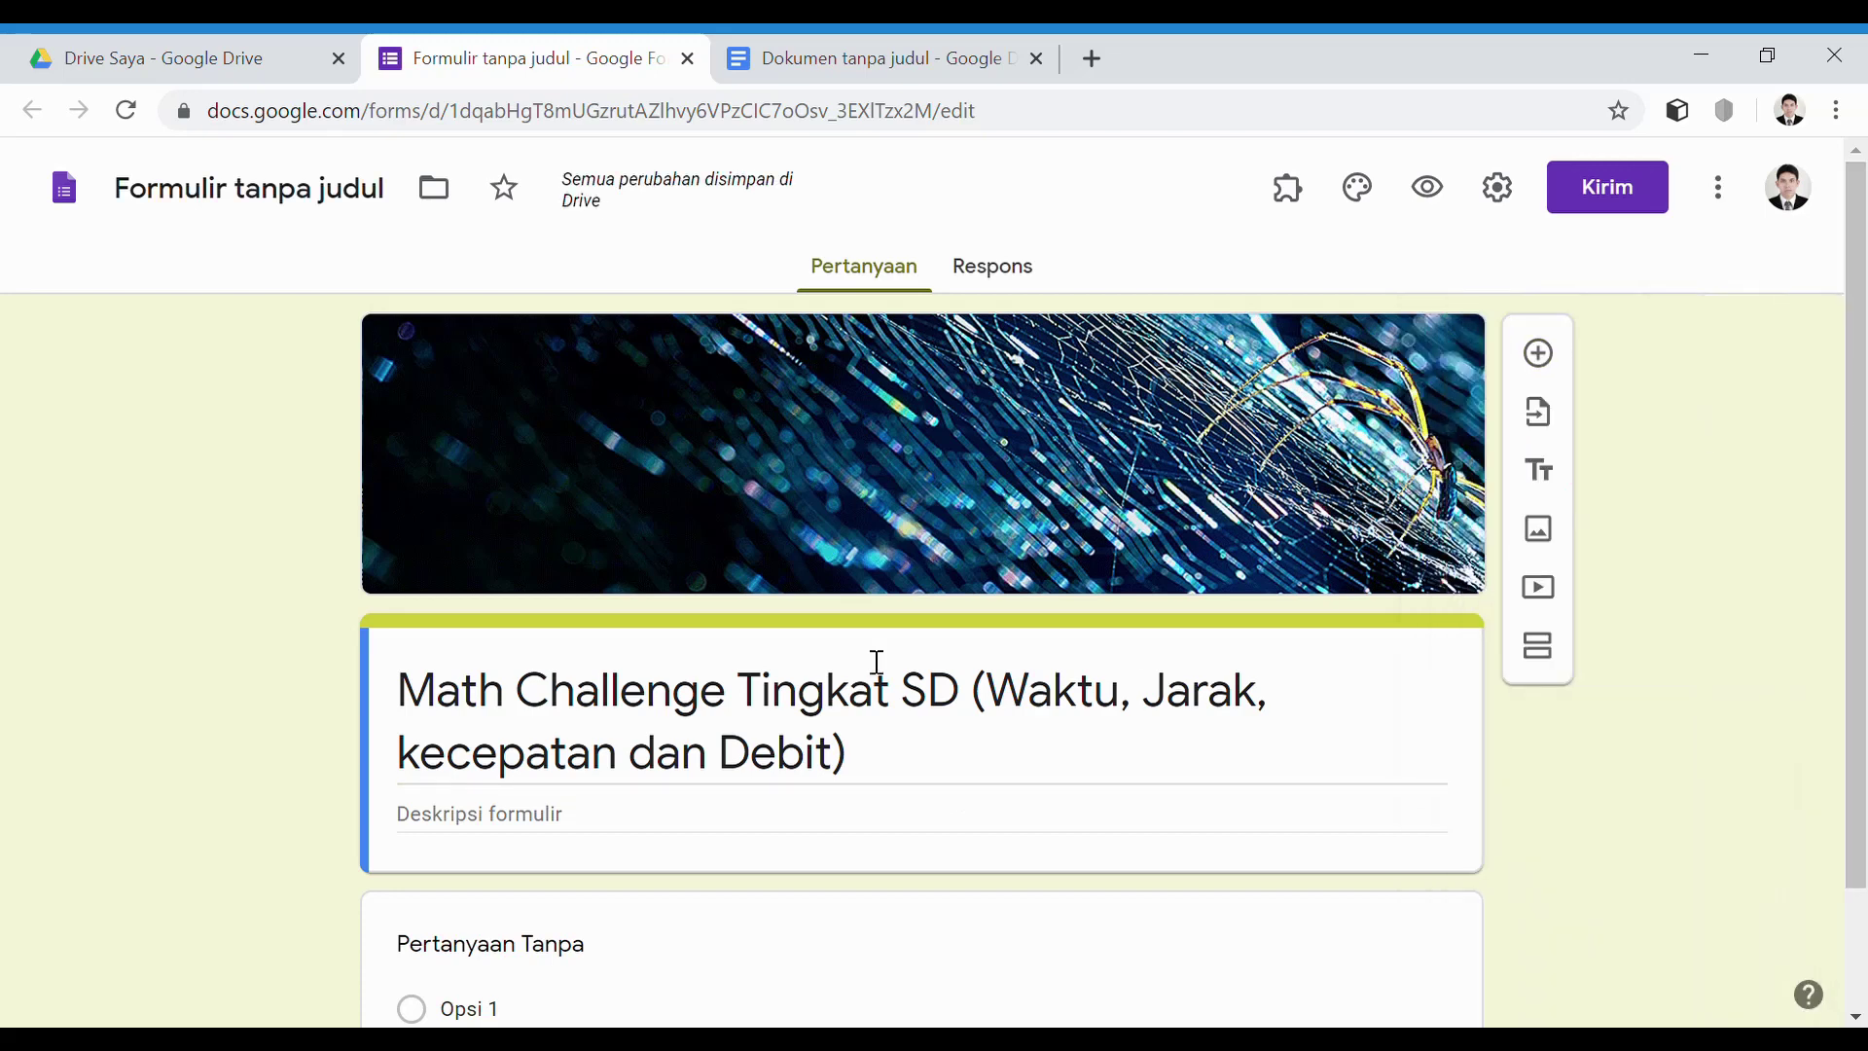
# Turn on Kumpulkan alamat email in the form settings and save
pyautogui.scroll(-2, 681, 813)
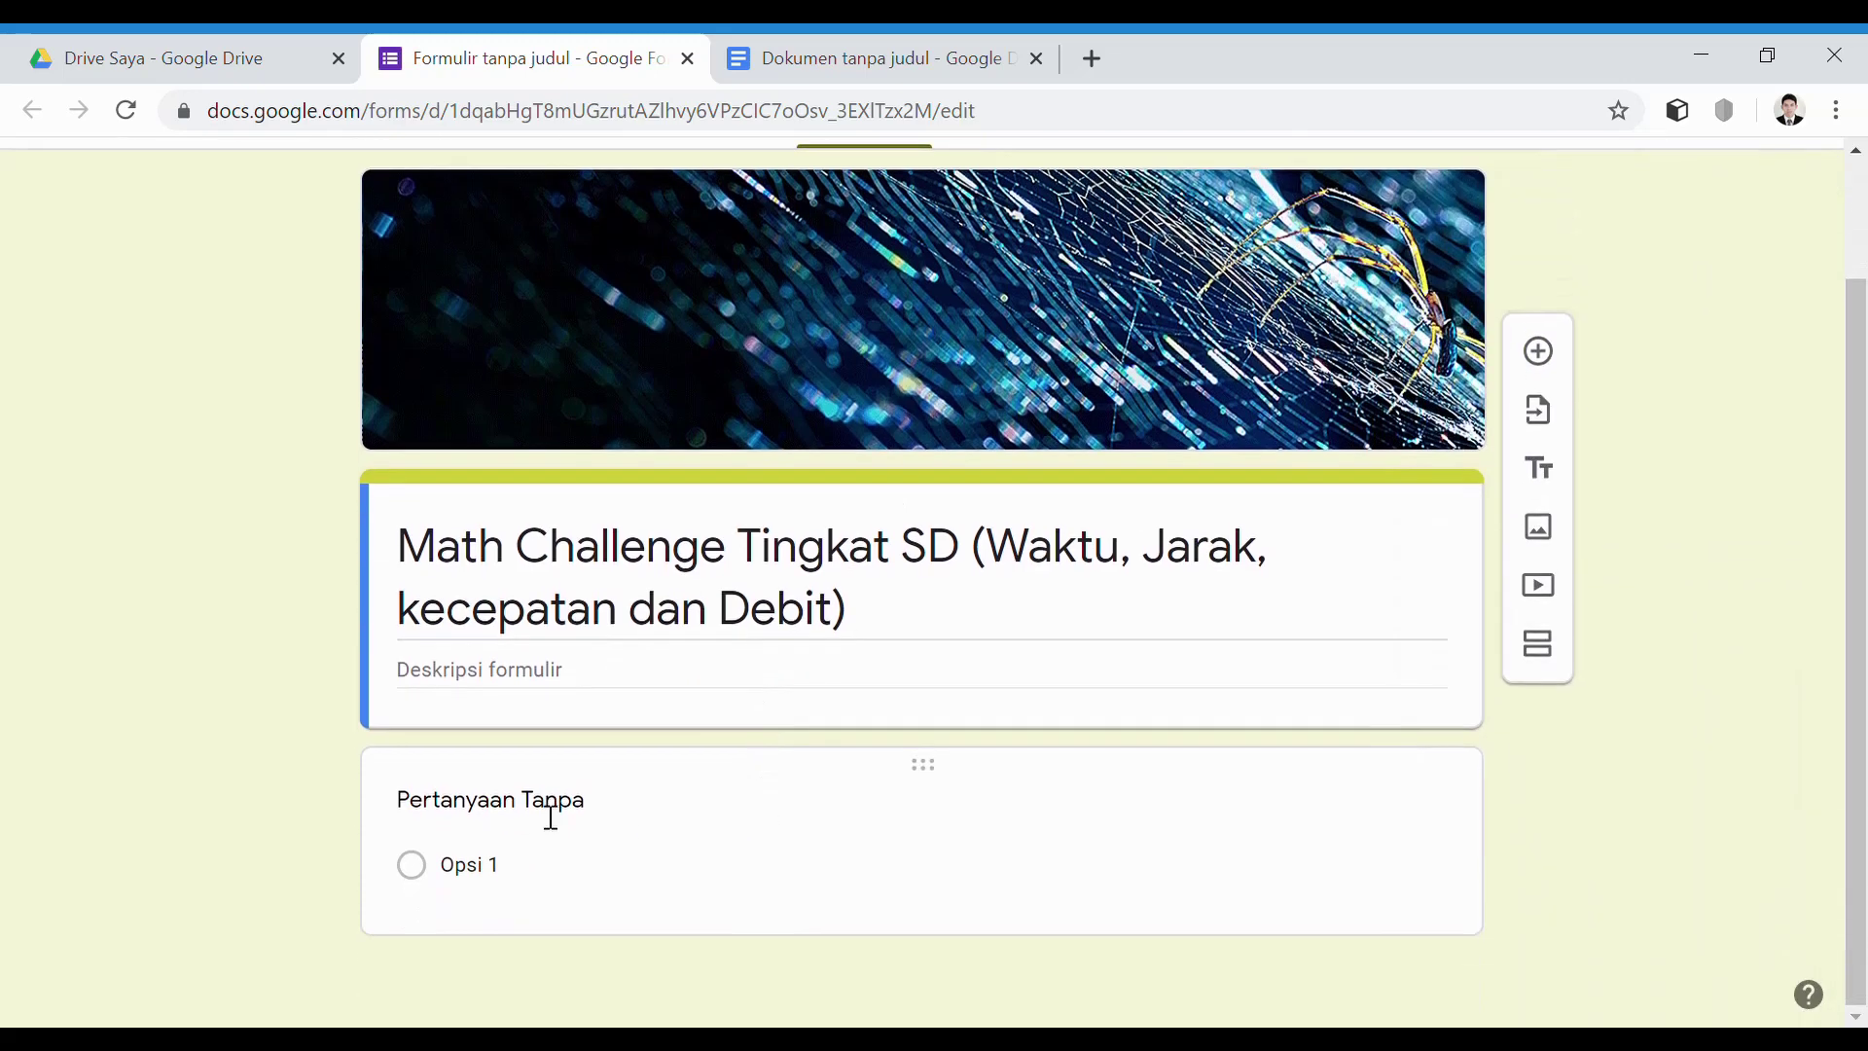
pyautogui.scroll(2, 1161, 567)
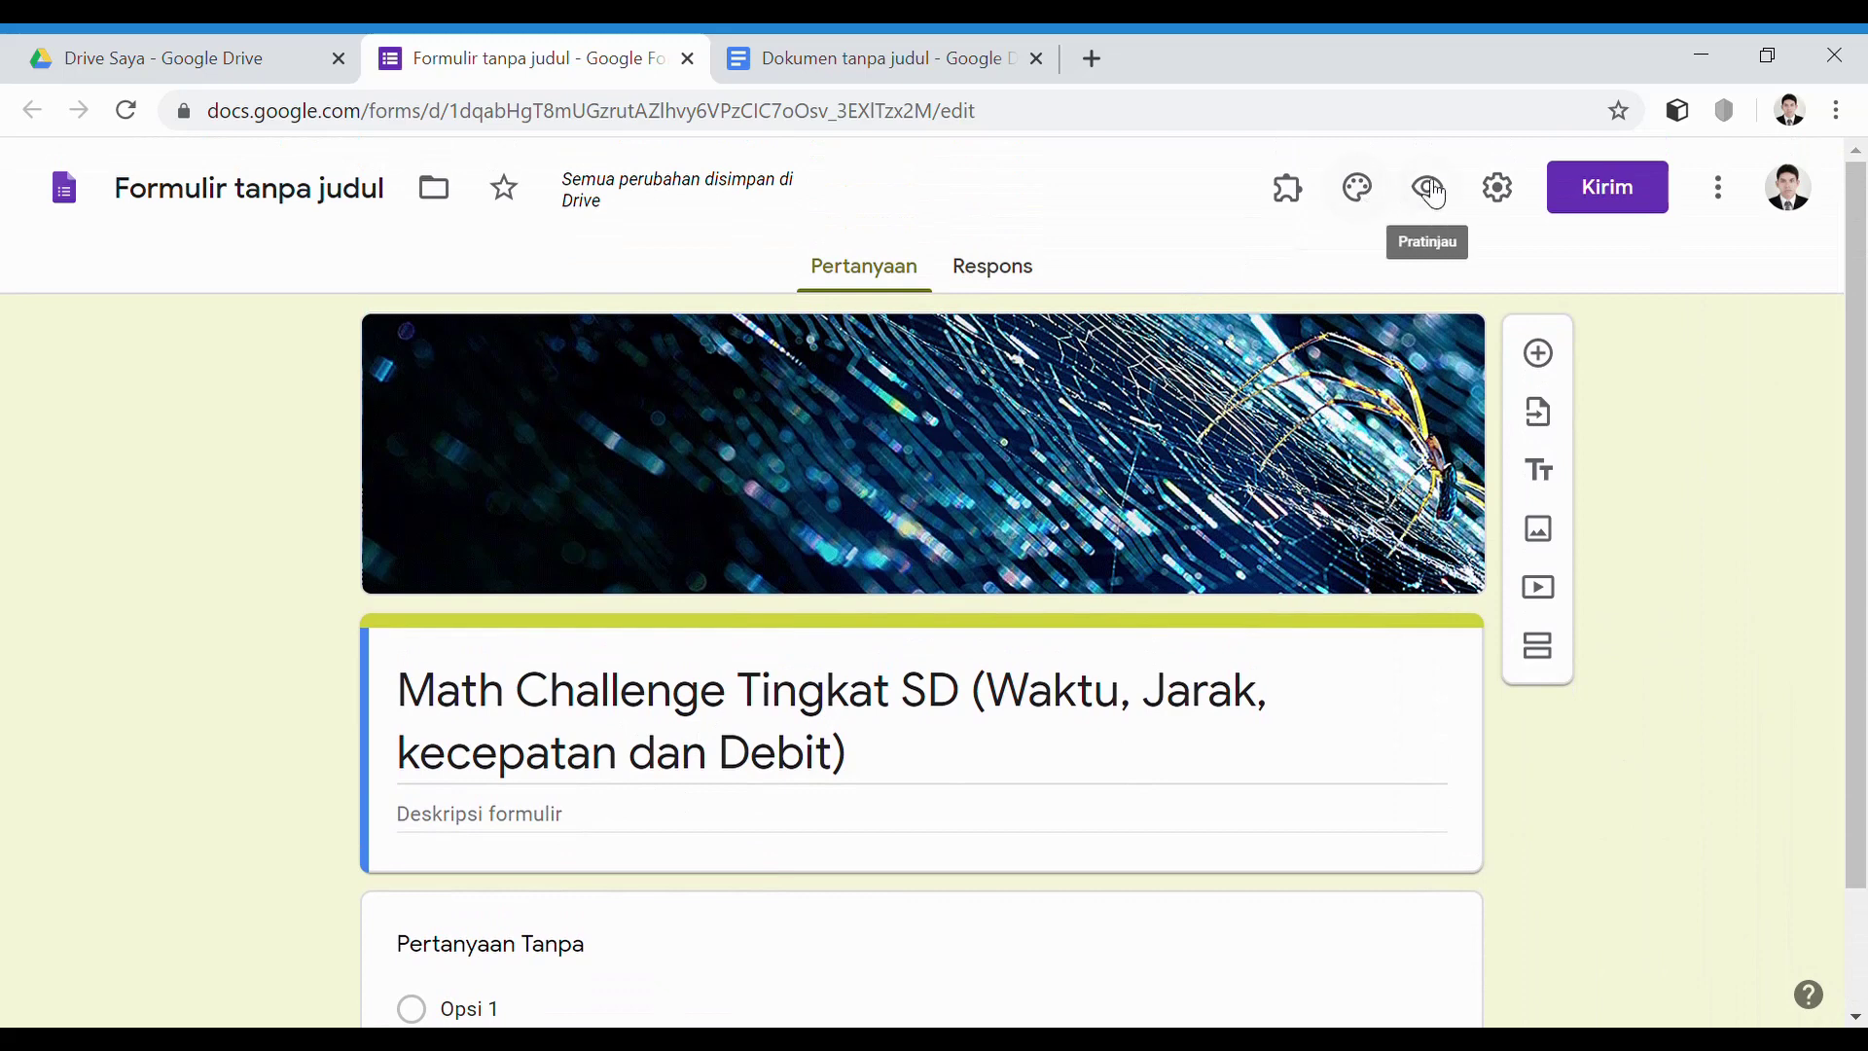
pyautogui.click(1496, 189)
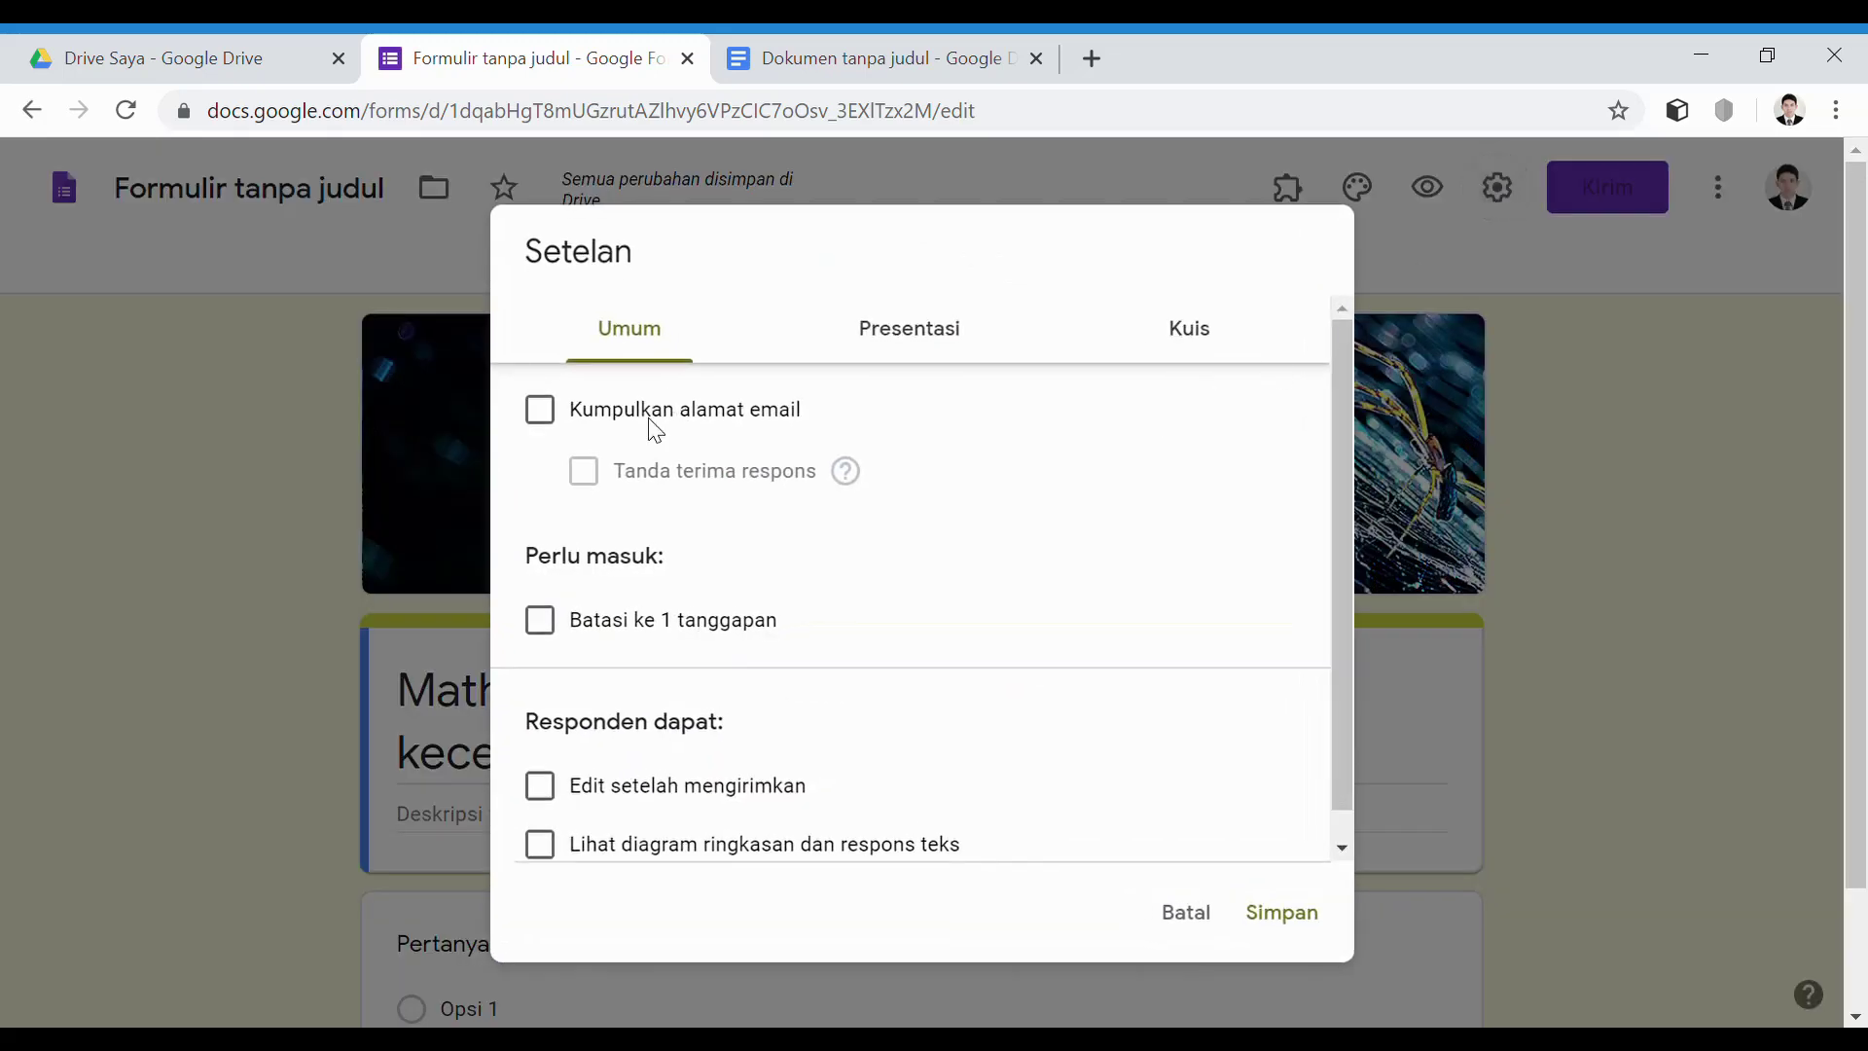
pyautogui.click(543, 416)
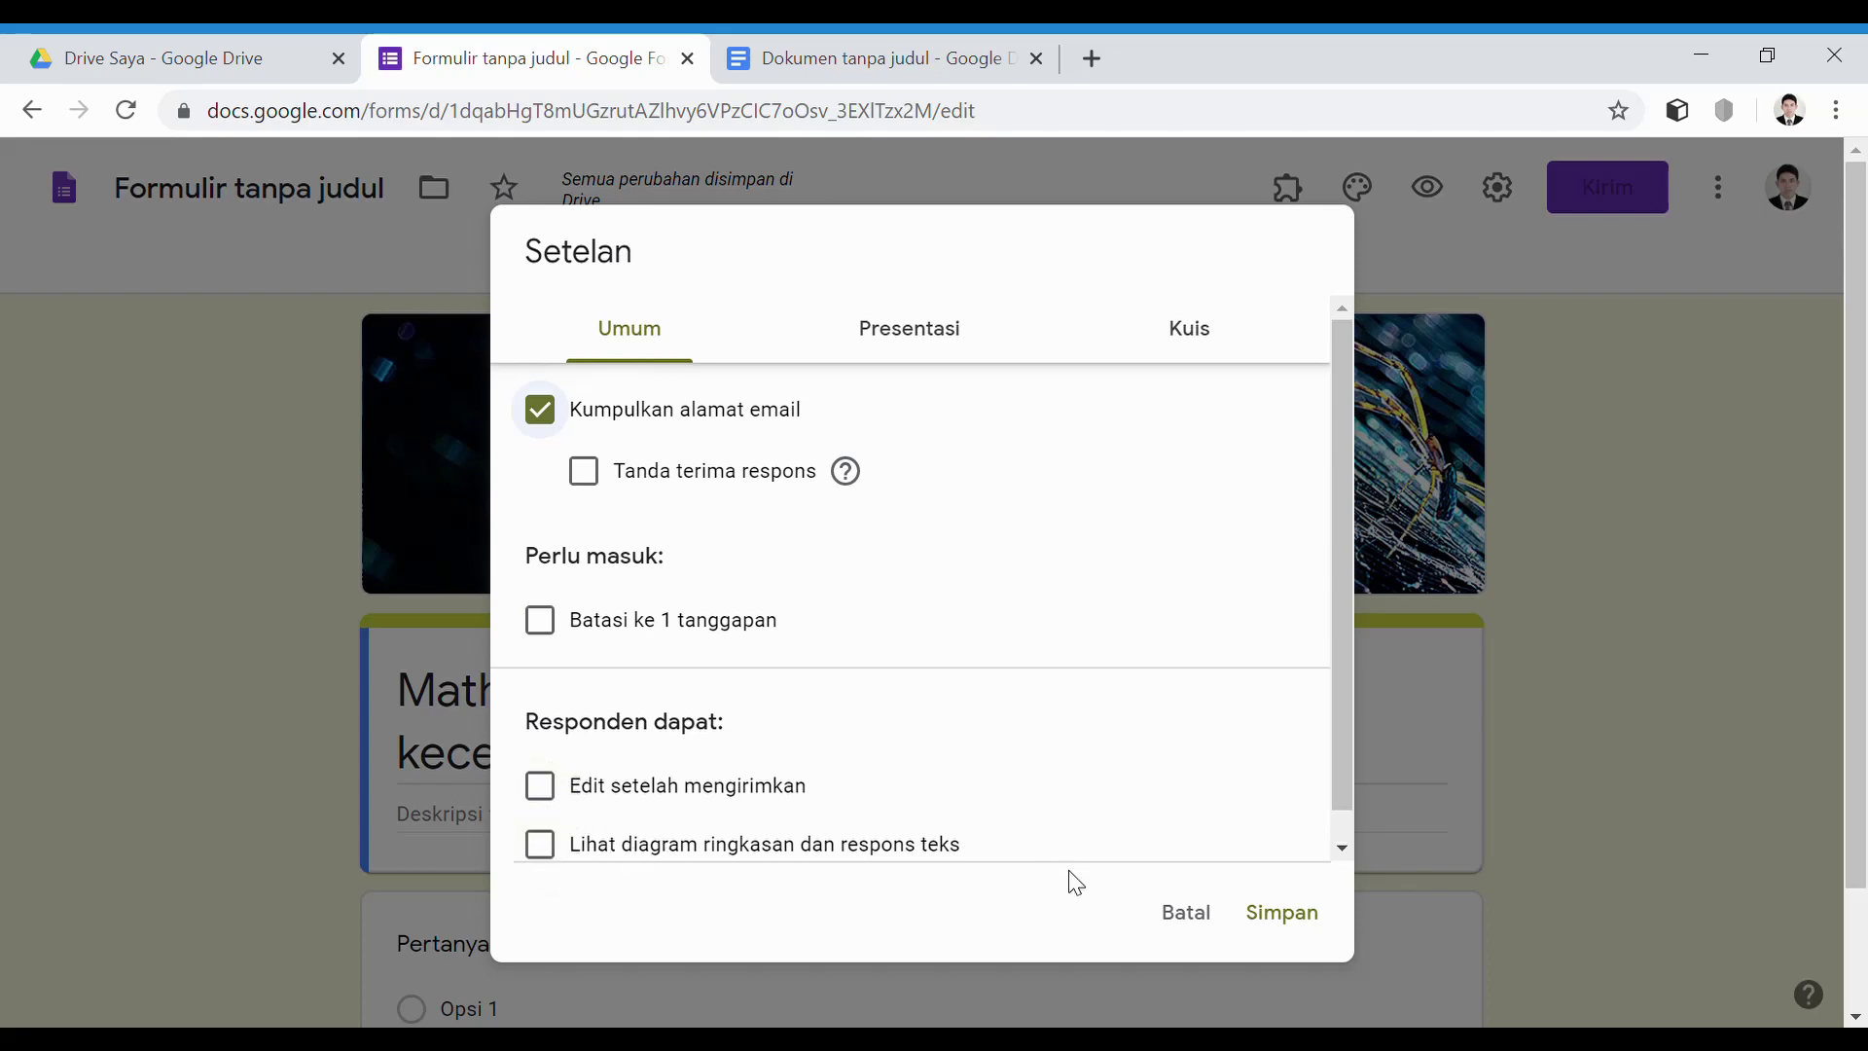
pyautogui.click(1299, 914)
pyautogui.scroll(-3, 664, 733)
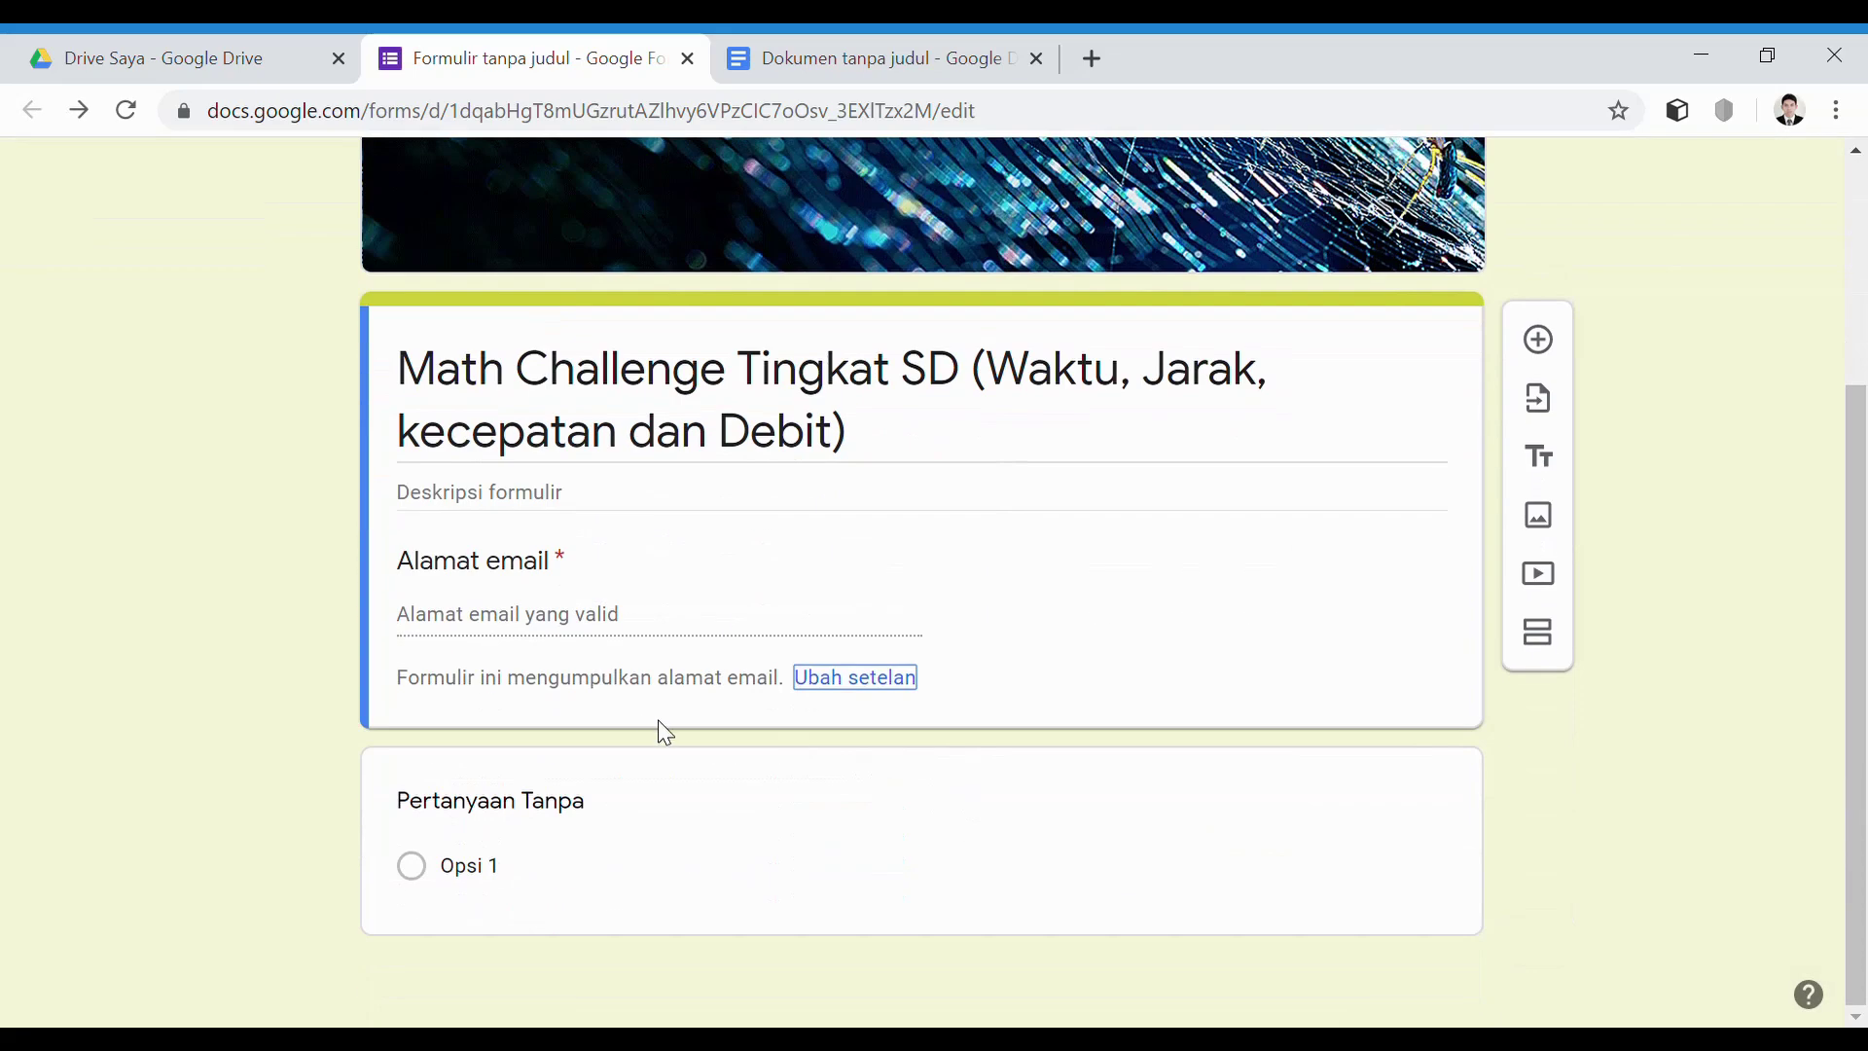
pyautogui.click(564, 820)
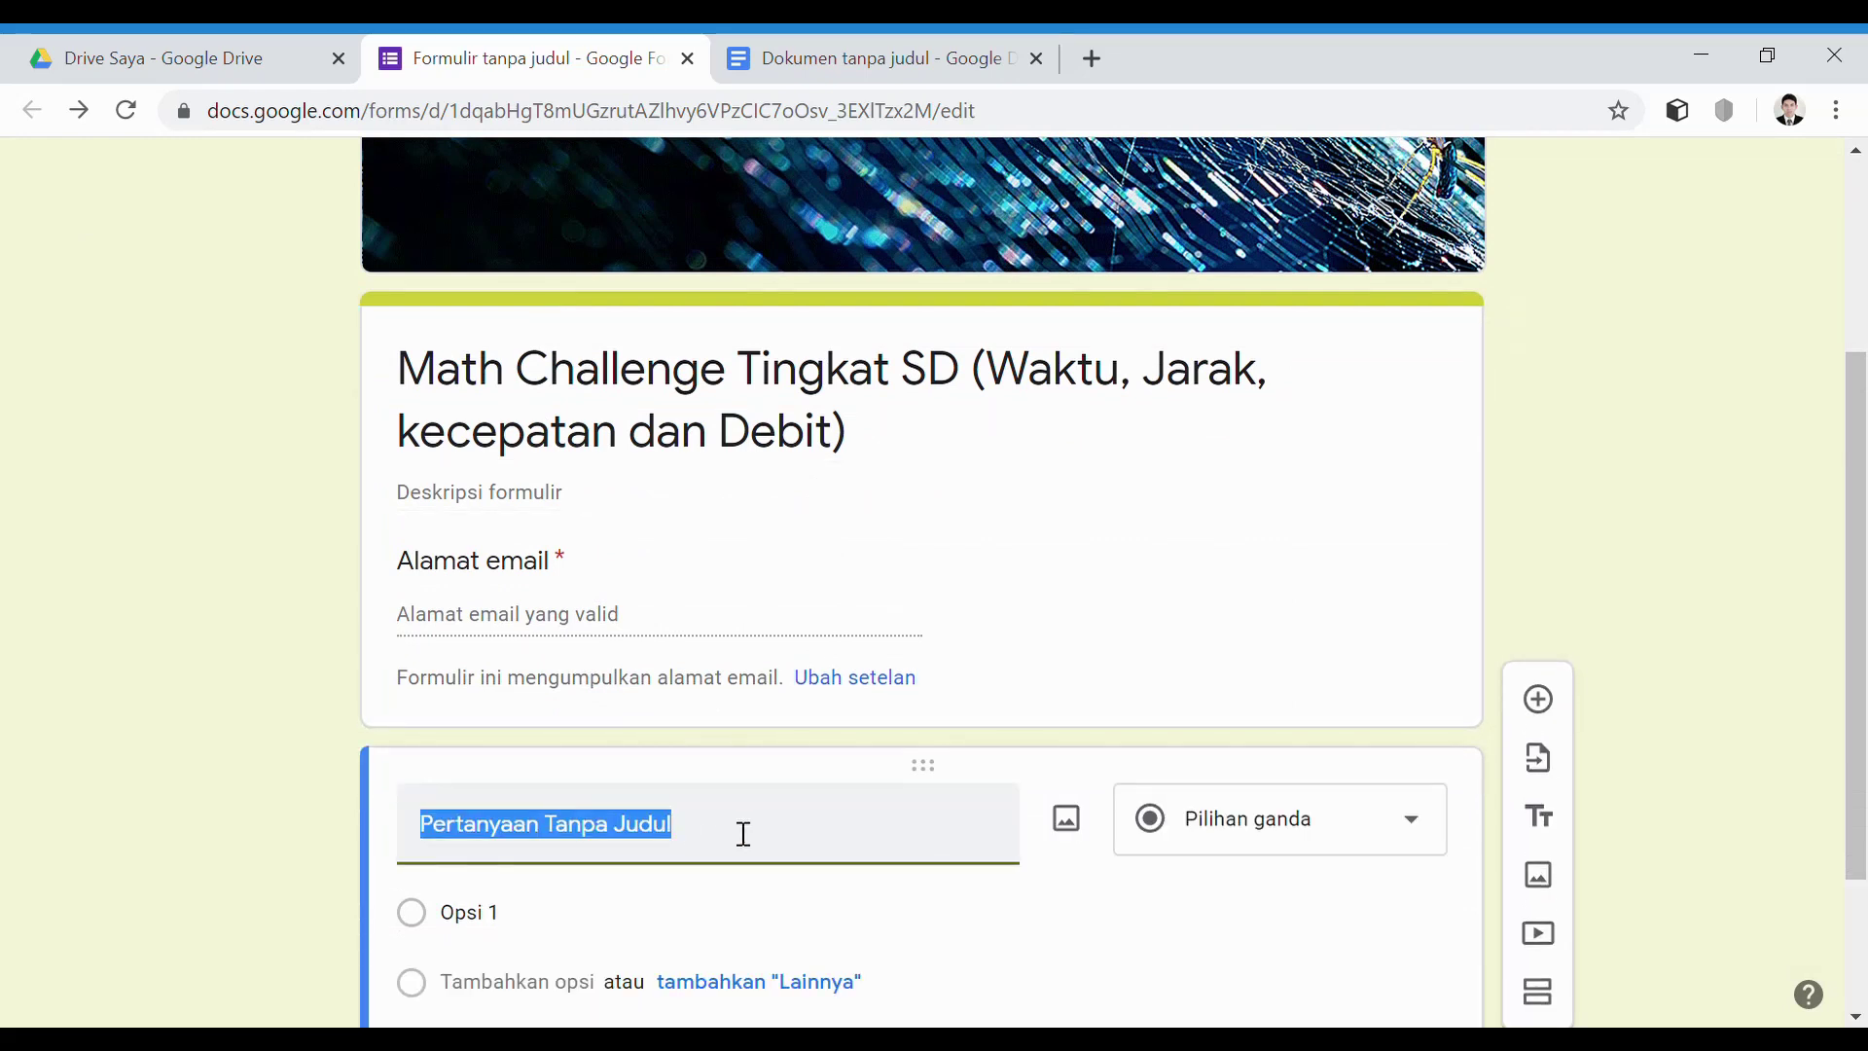
# Name the first question Nama Lengkap and add Tingkatan Kelas with options Kelas 4, 5, 6 SD
pyautogui.write('Nama Lengkap')
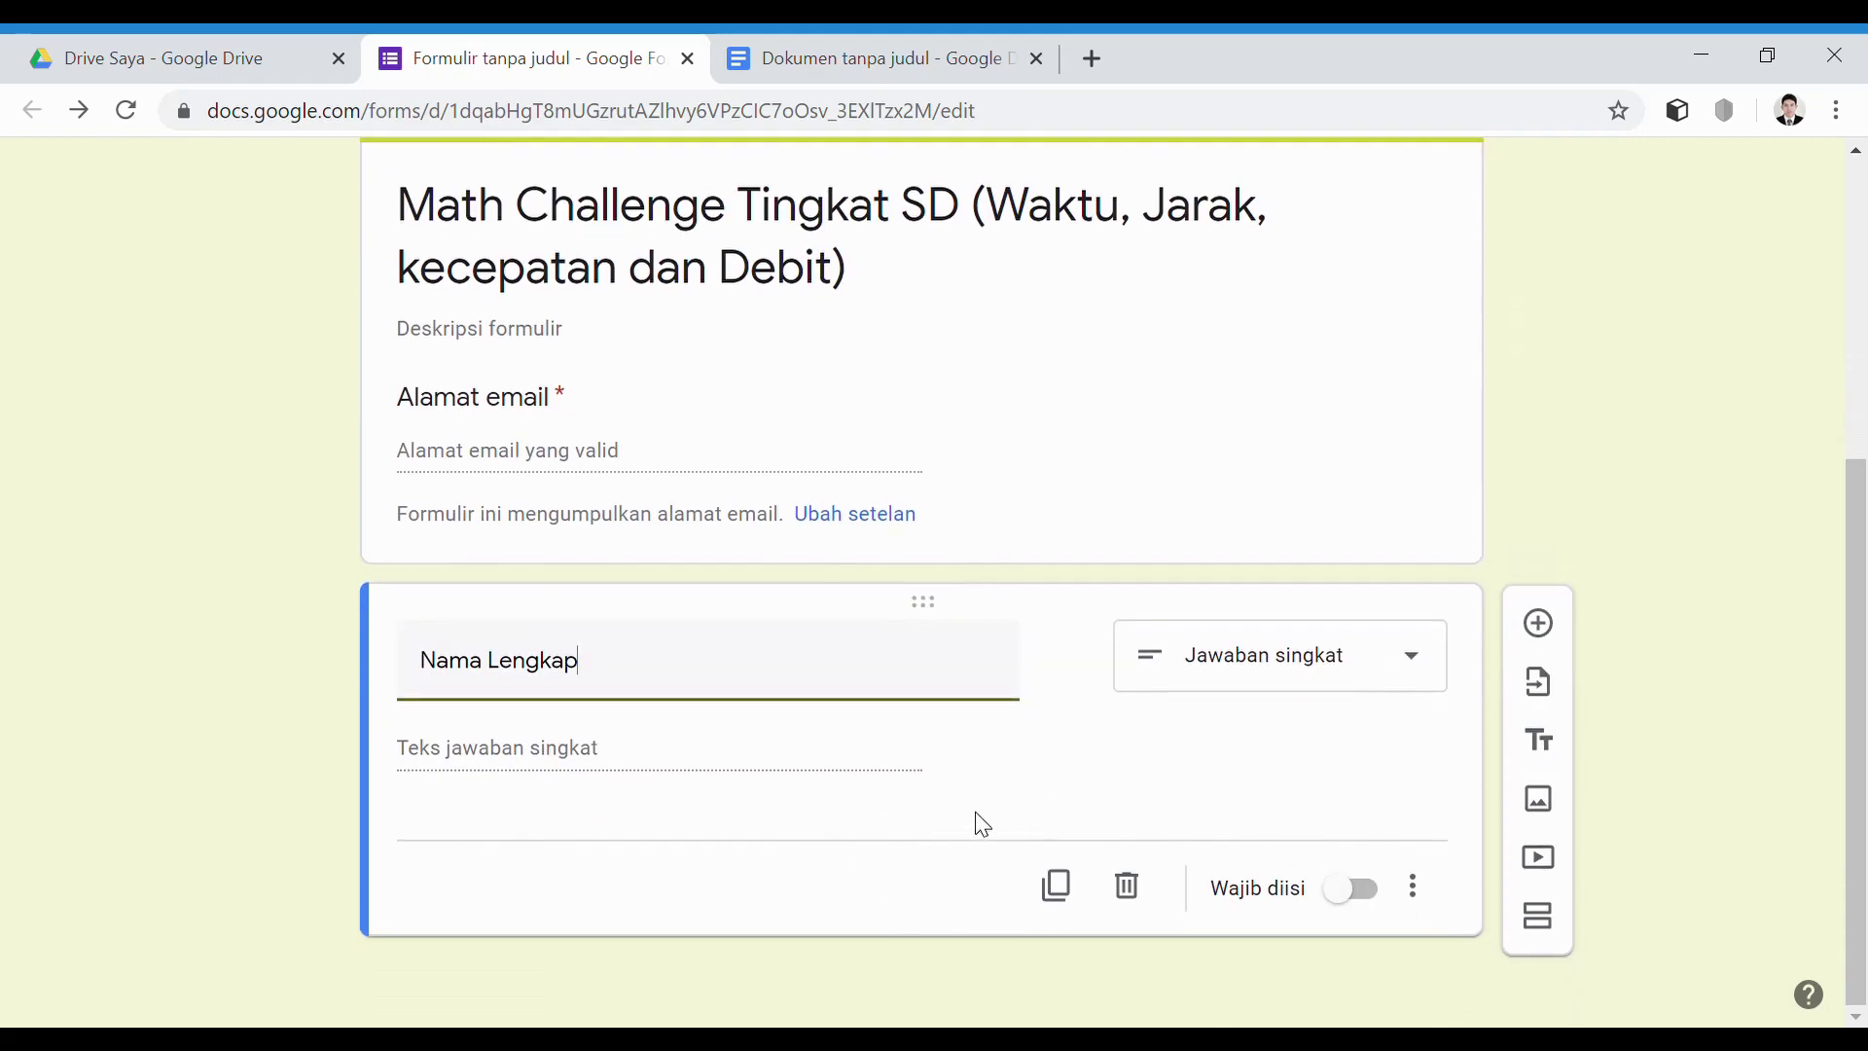
pyautogui.click(1551, 637)
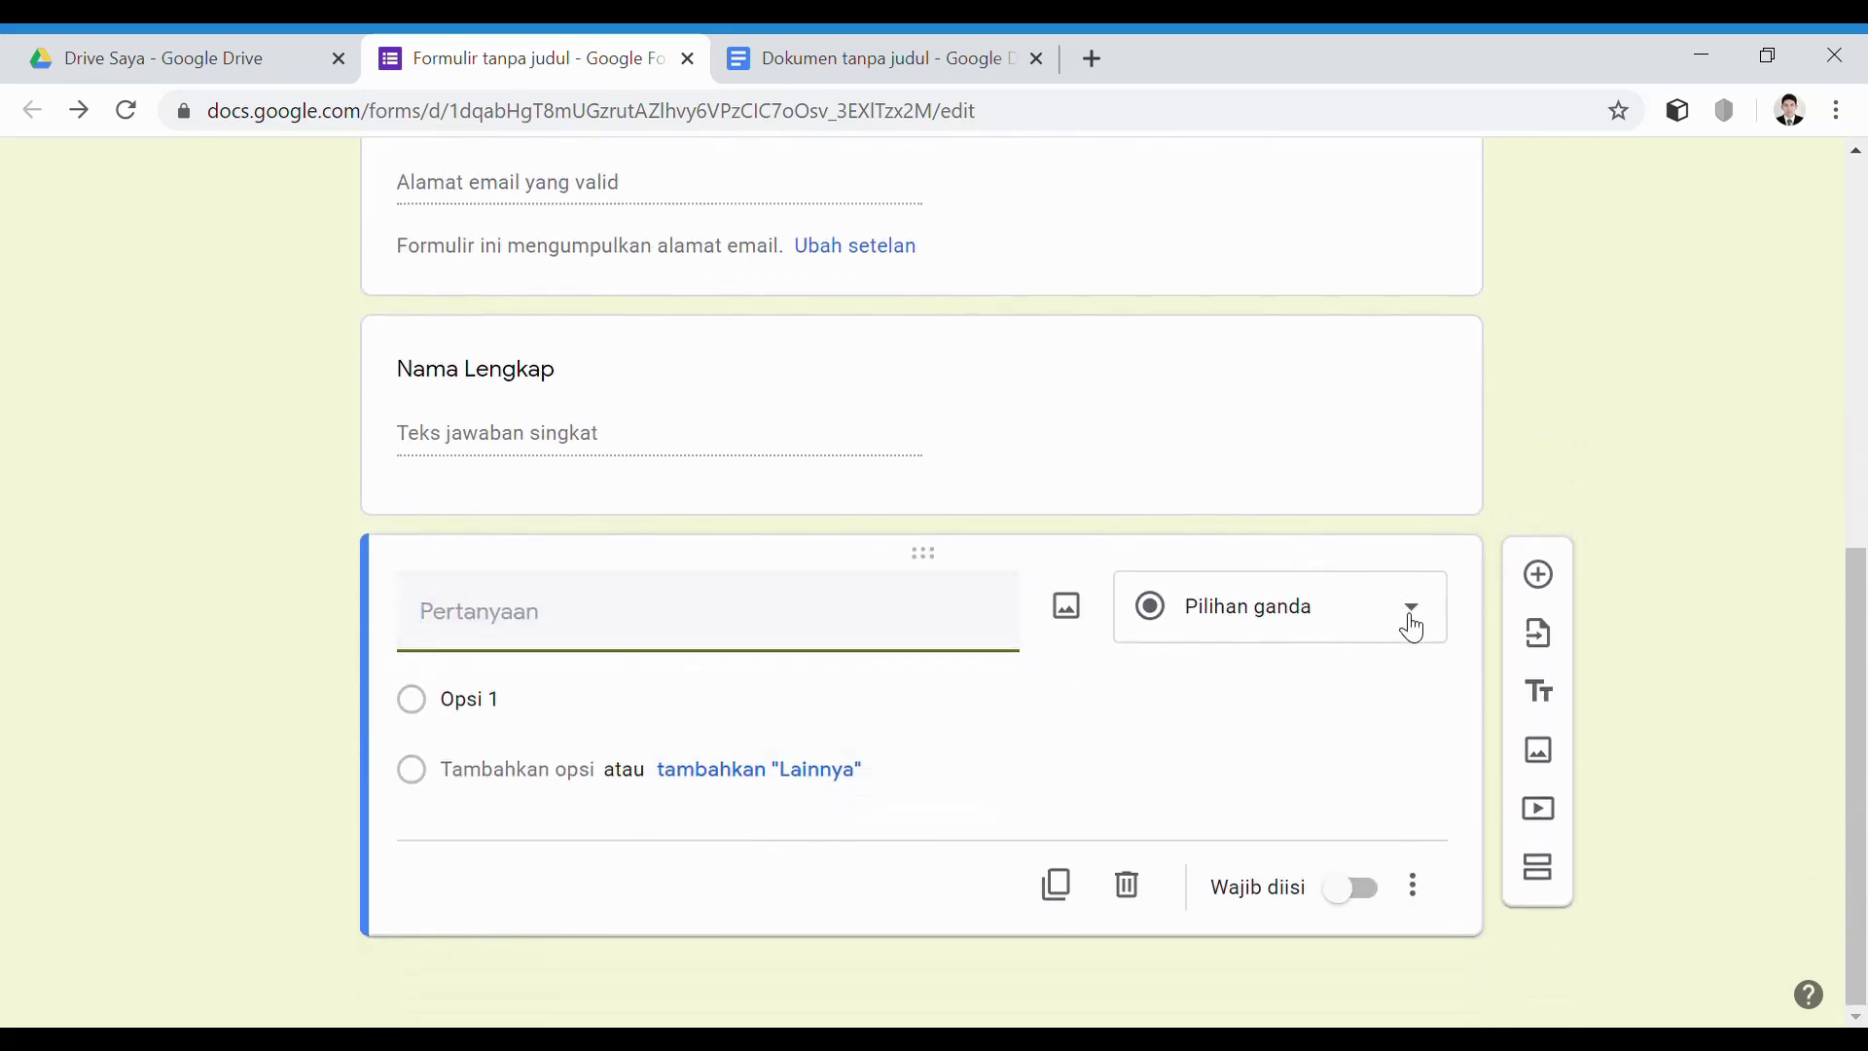
pyautogui.write('Tingkatan Kelas')
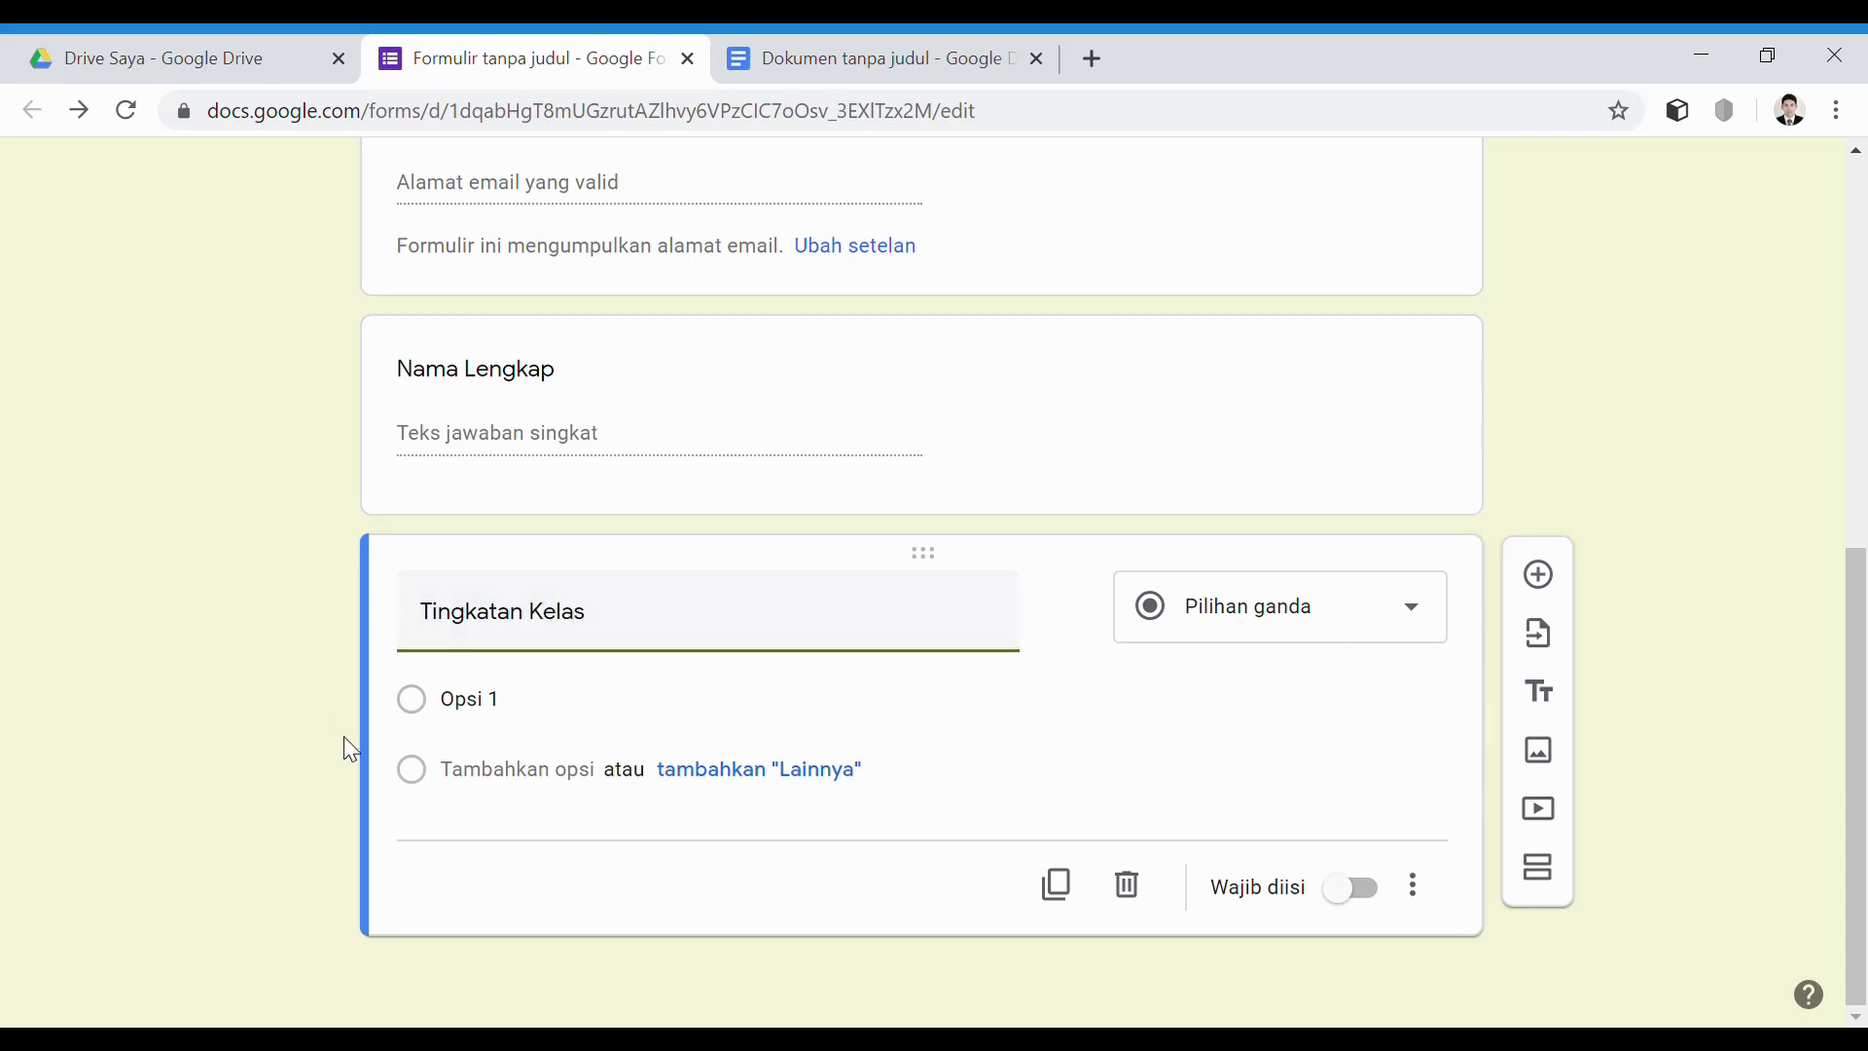
pyautogui.click(494, 705)
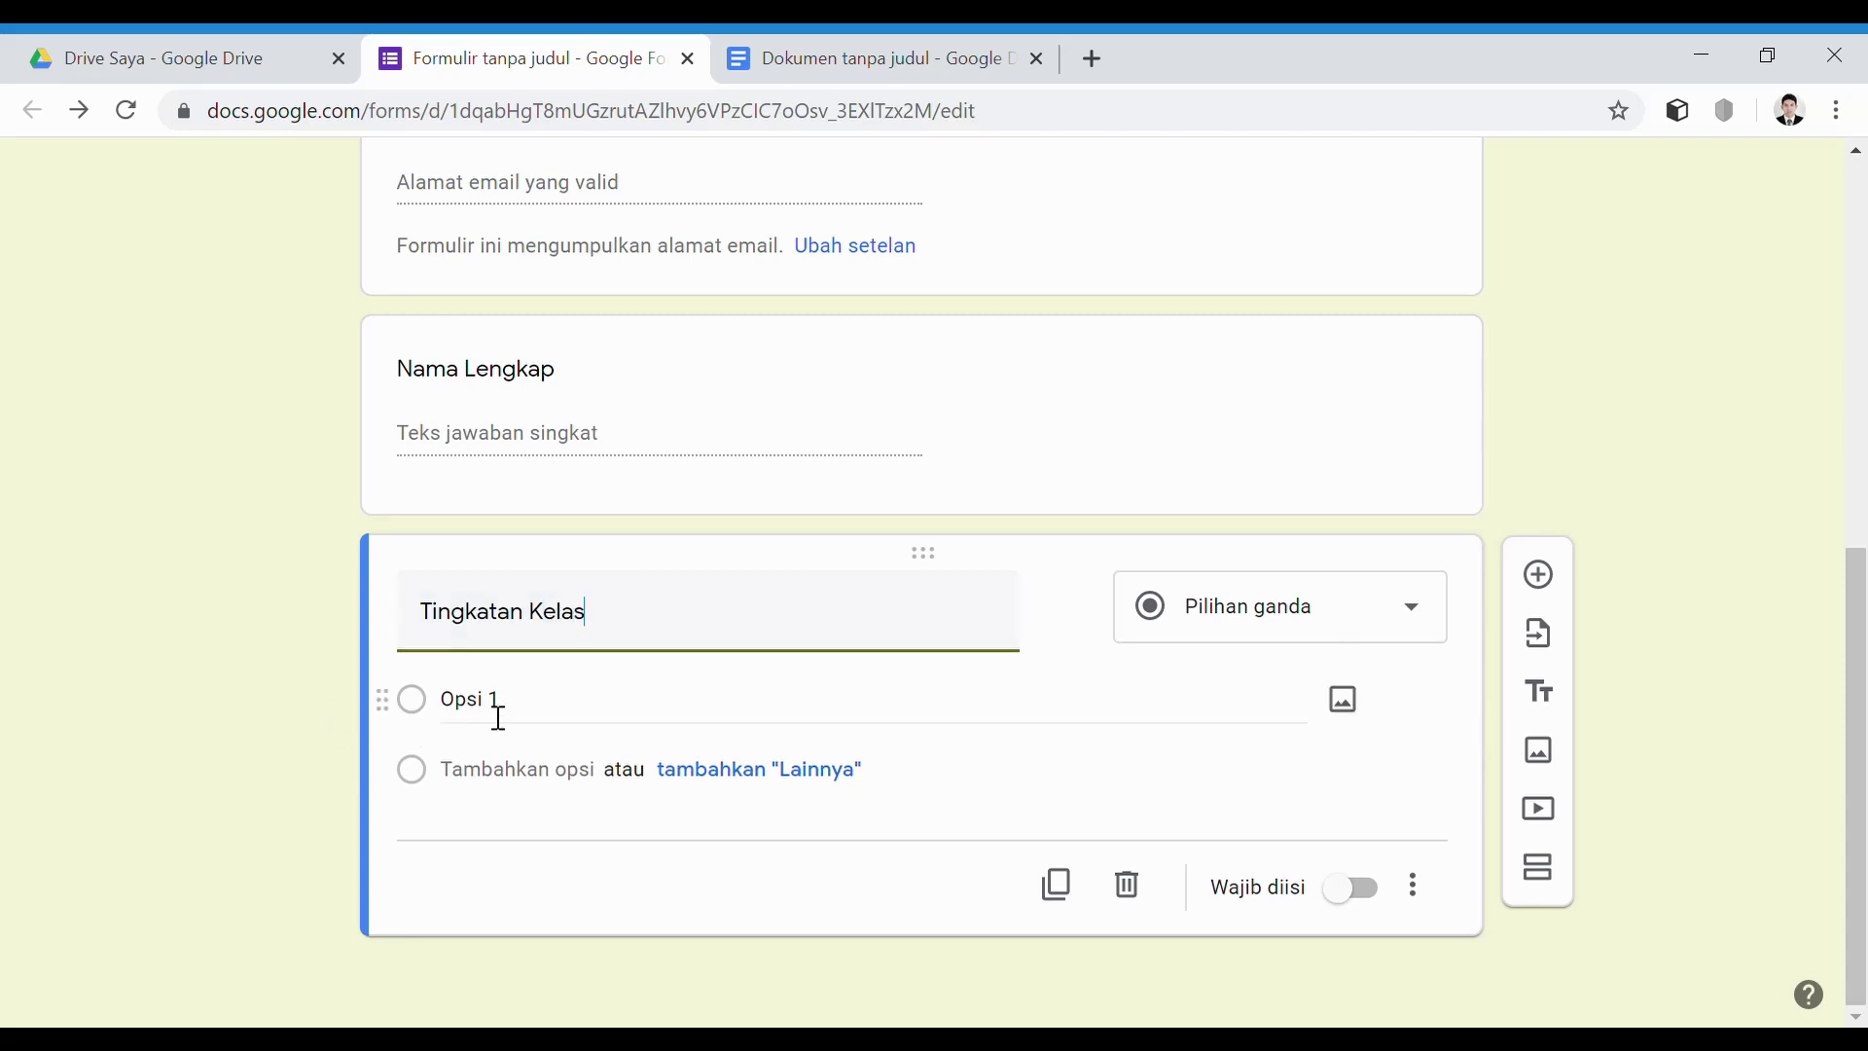
pyautogui.write('SD')
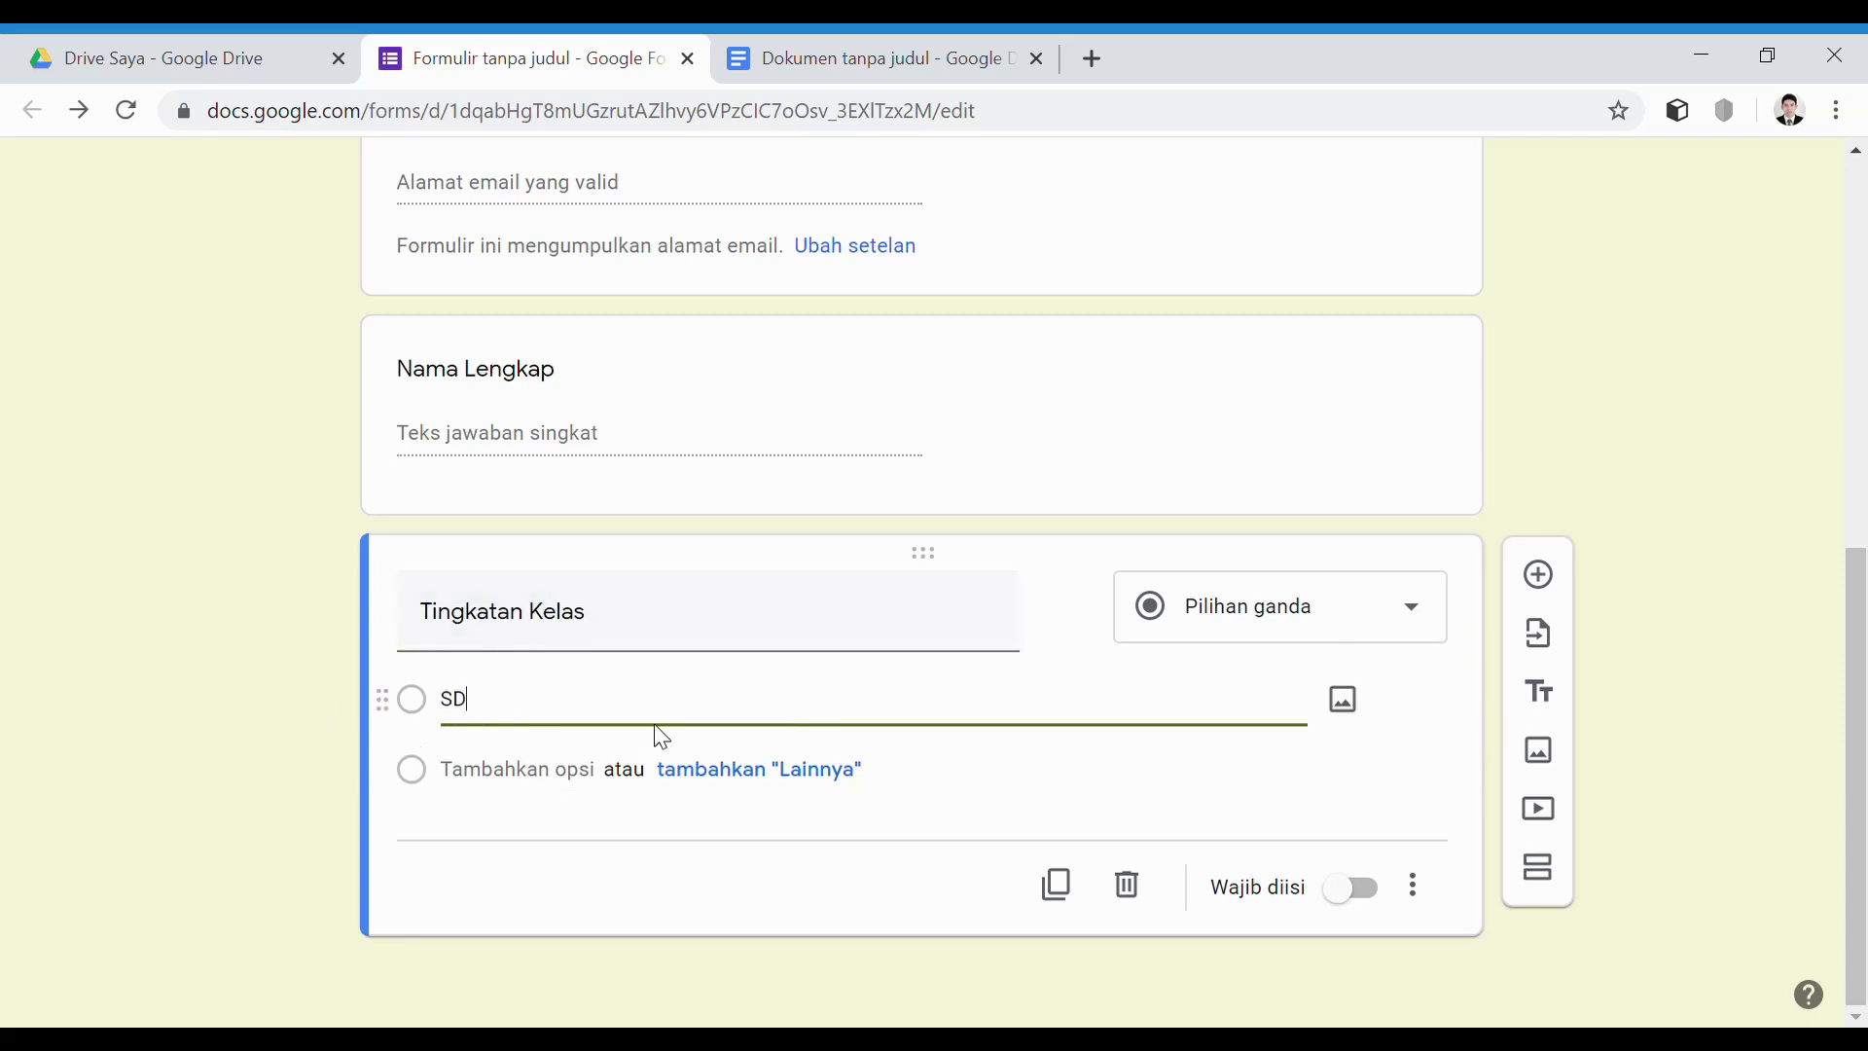
pyautogui.press('BackSpace')
pyautogui.press('Return')
pyautogui.write('SD')
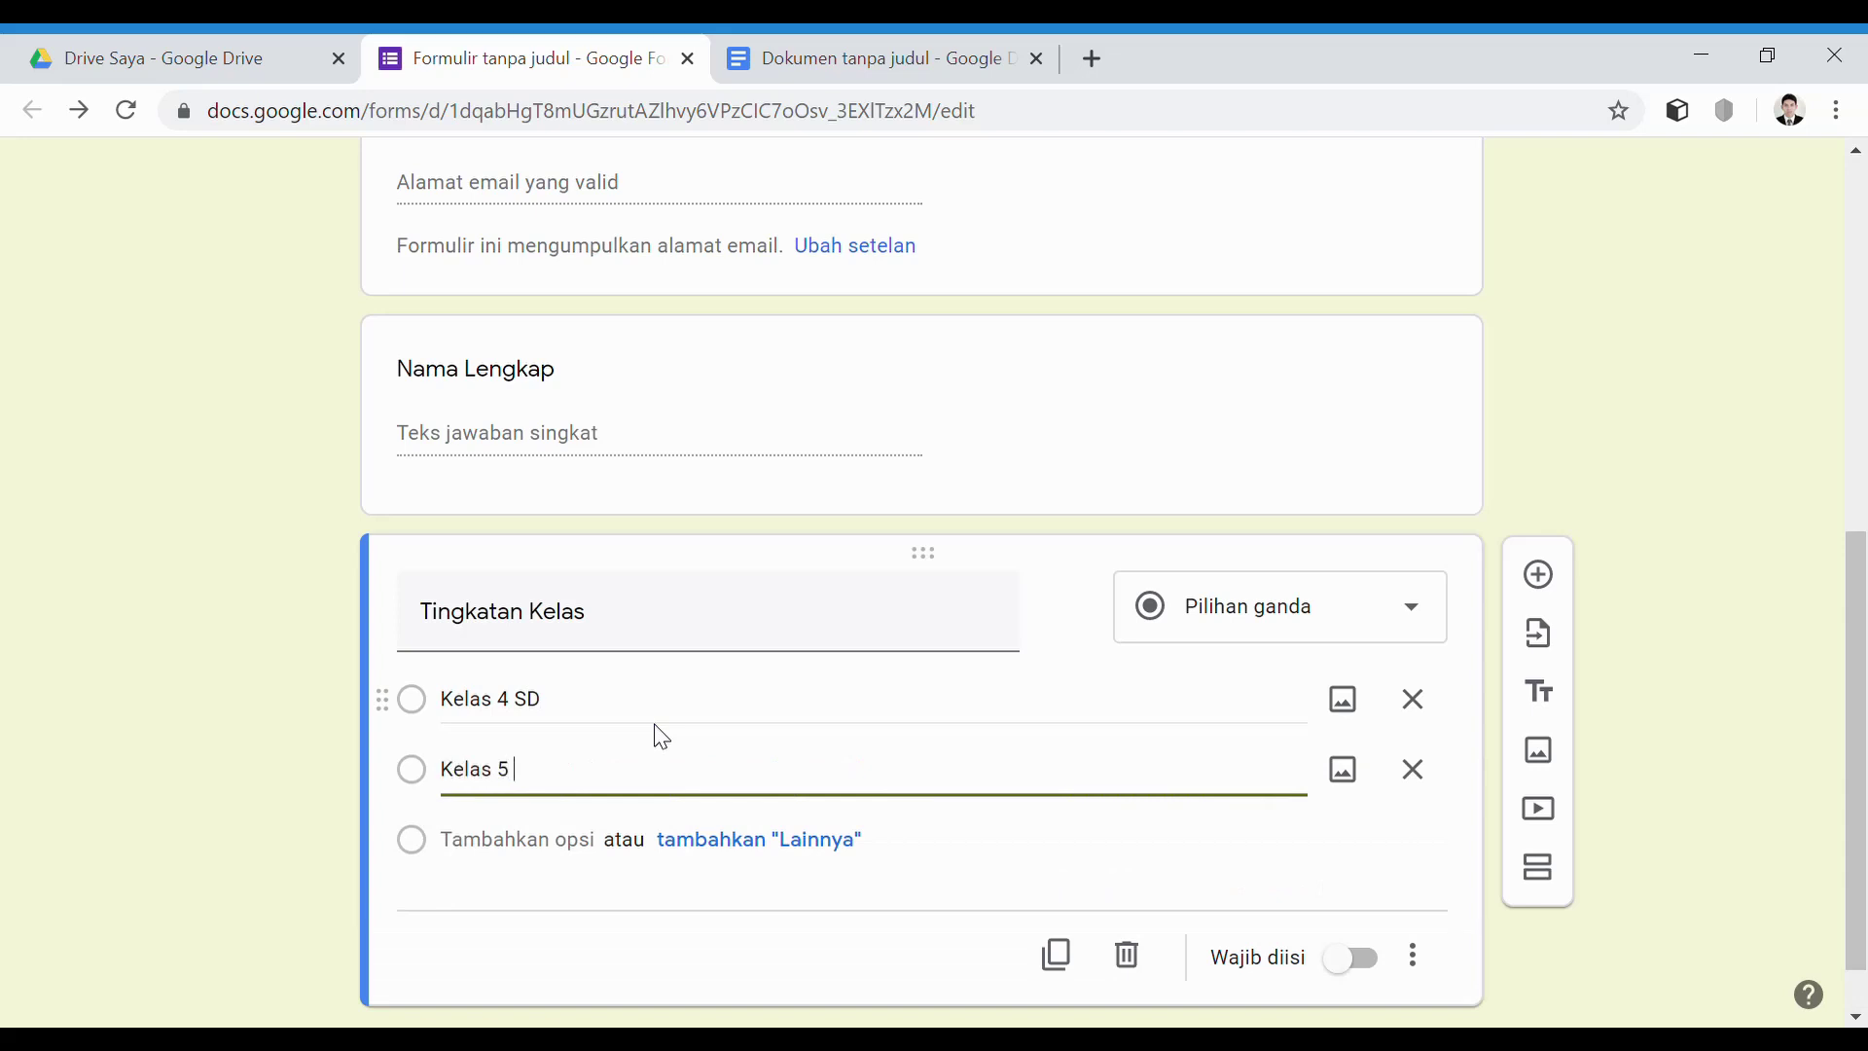
pyautogui.press('Return')
pyautogui.write('Kelas 6 SD')
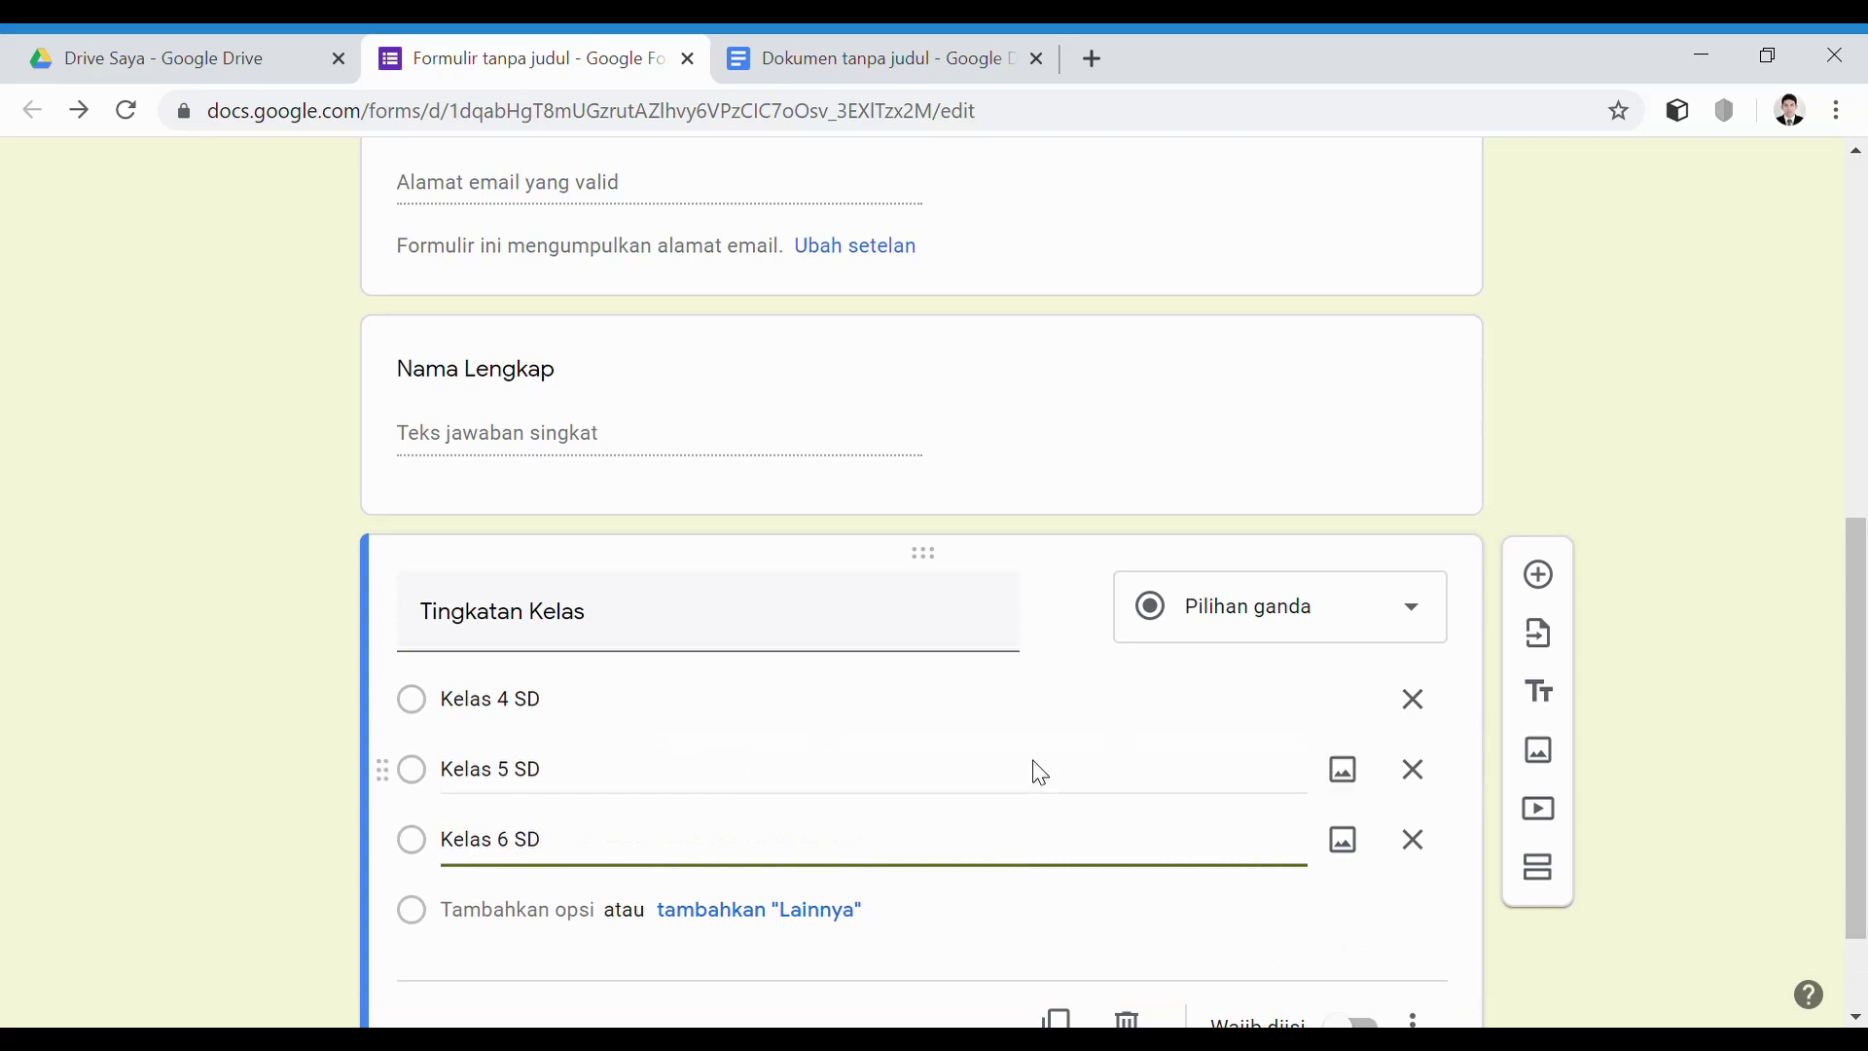
# Make both the Tingkatan Kelas and Nama Lengkap questions required
pyautogui.scroll(-1, 778, 741)
pyautogui.click(1368, 899)
pyautogui.scroll(2, 671, 579)
pyautogui.click(738, 571)
pyautogui.click(1379, 784)
pyautogui.scroll(-3, 1342, 793)
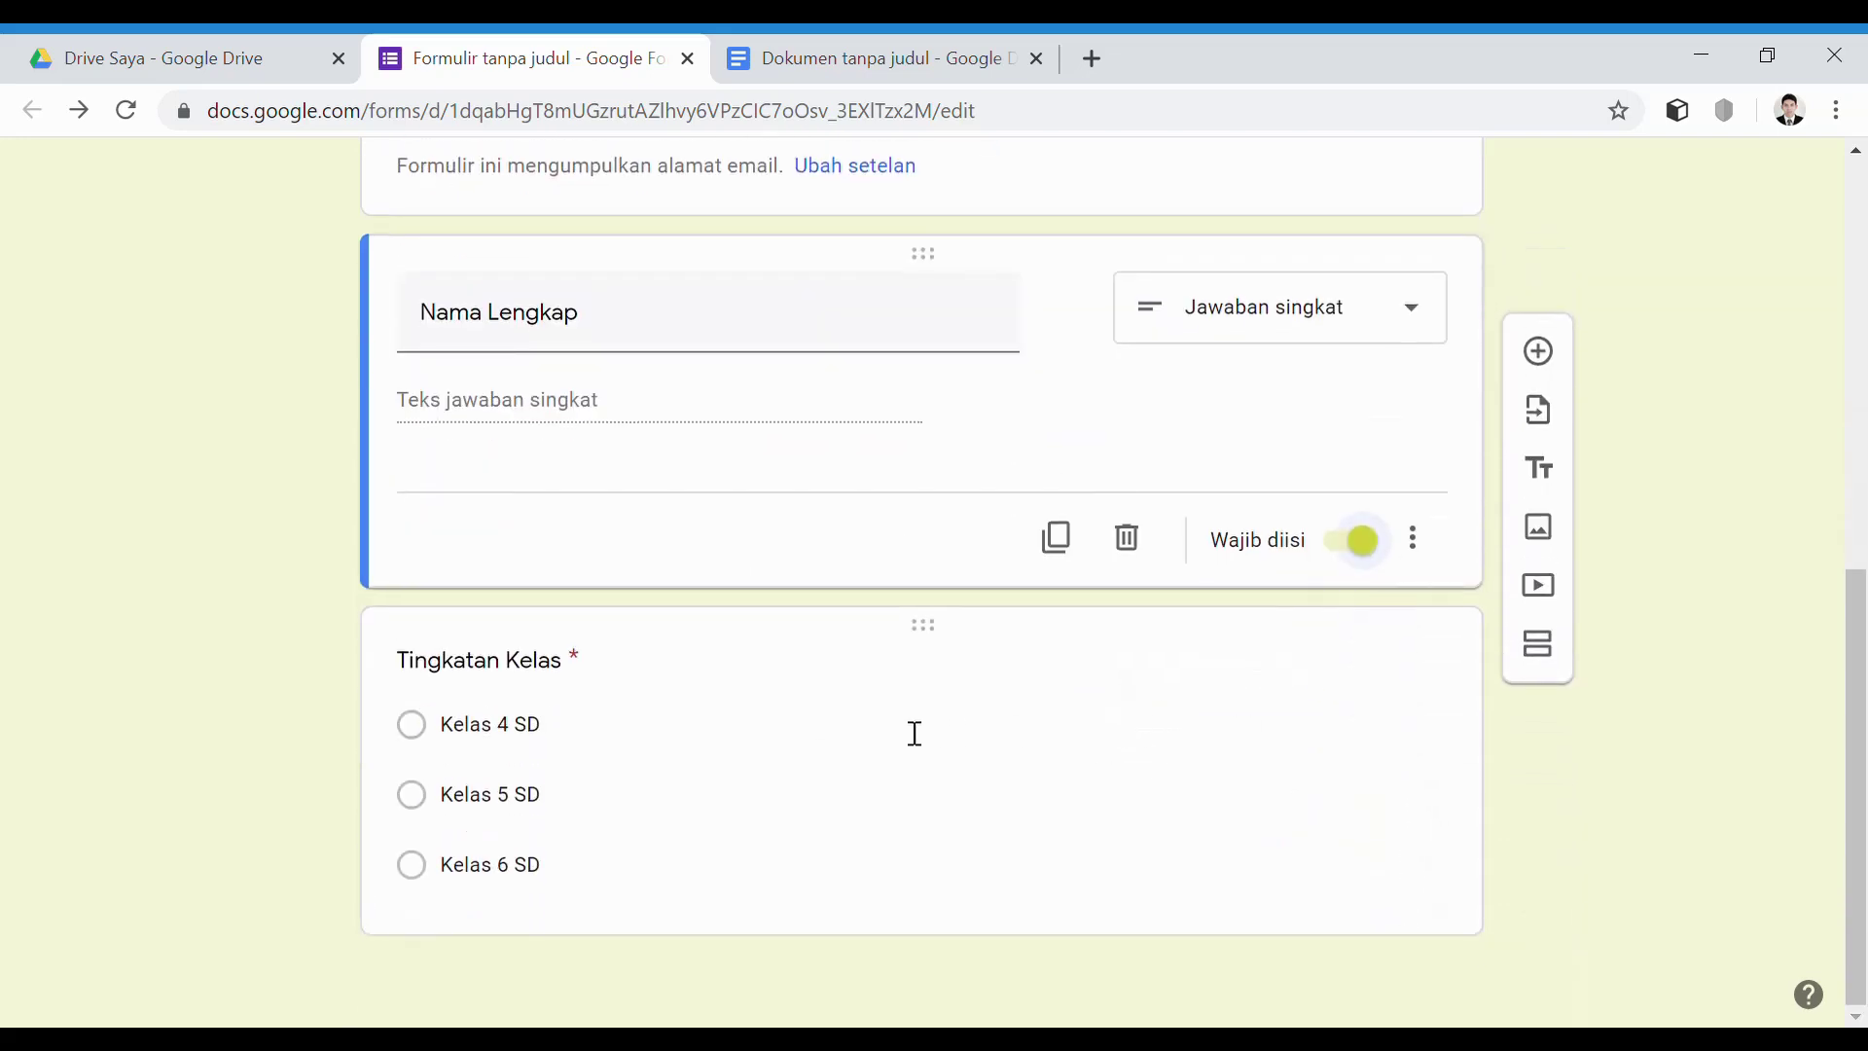
pyautogui.click(633, 667)
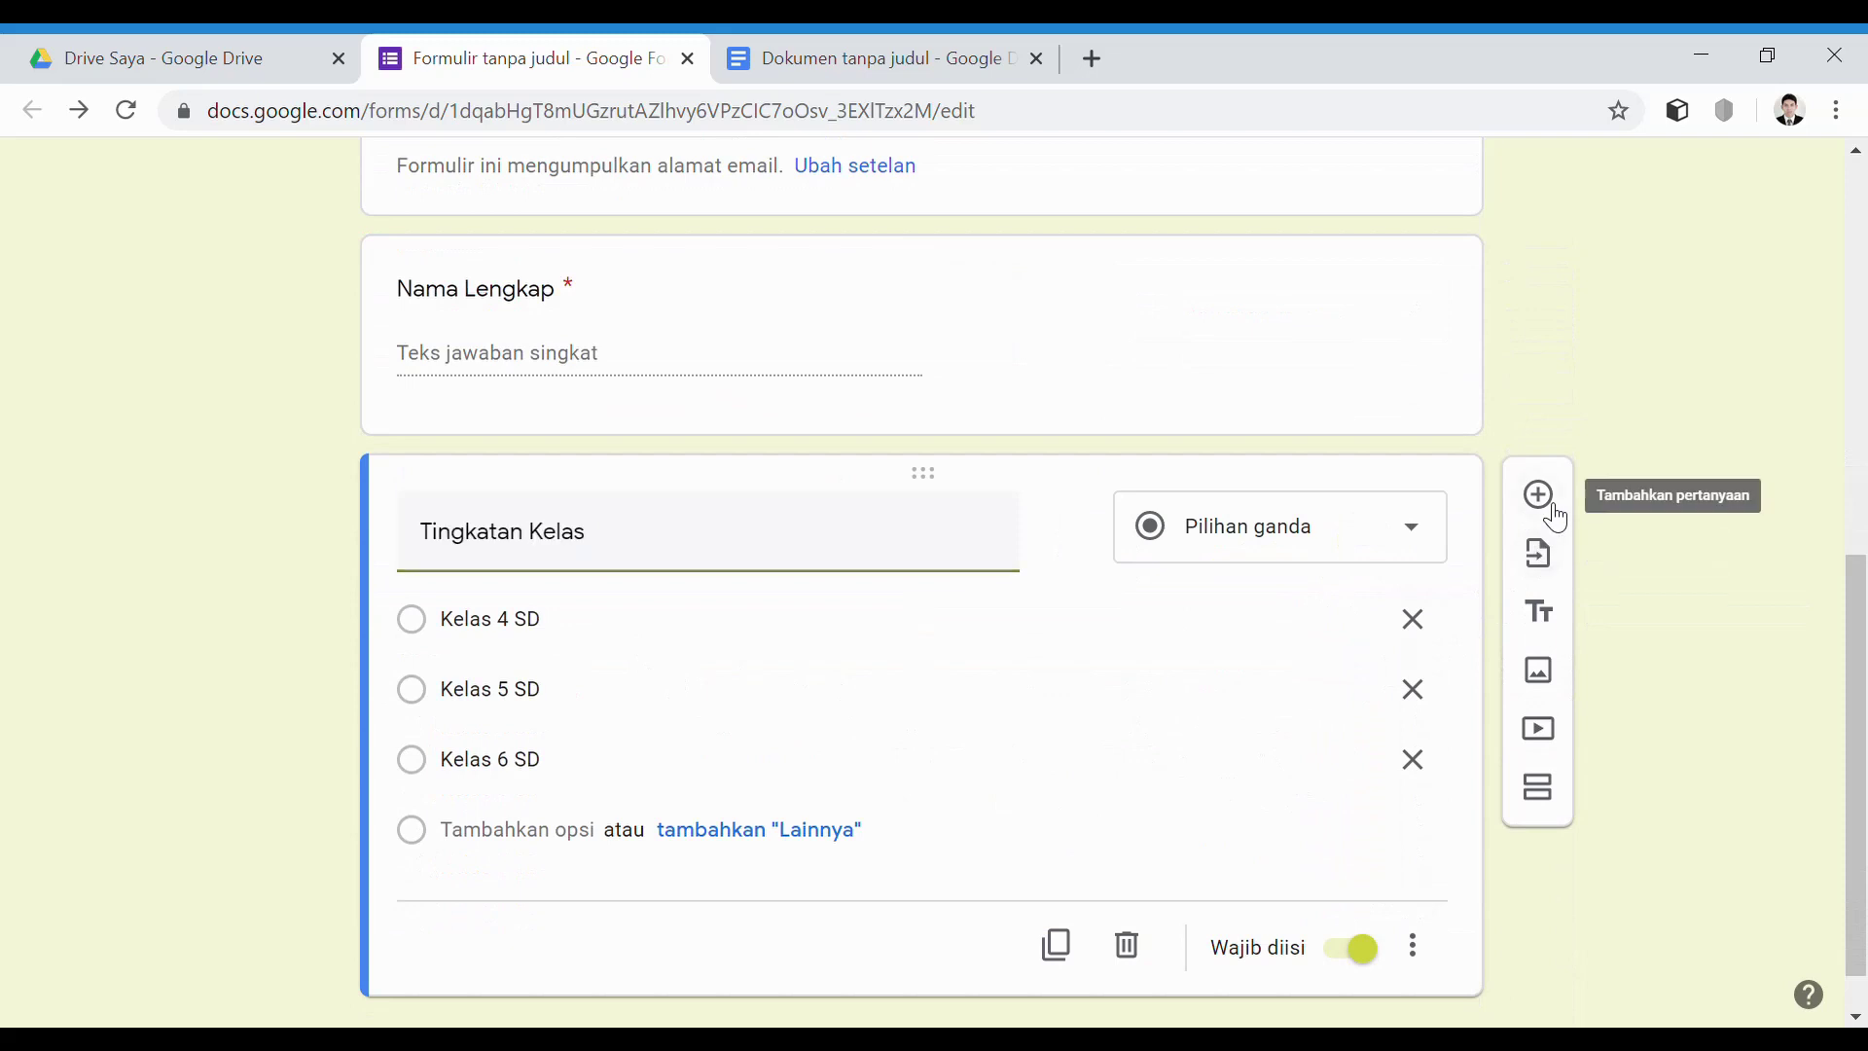
# Add a required short-answer question titled Password Soal
pyautogui.click(1538, 495)
pyautogui.write('Password Soal')
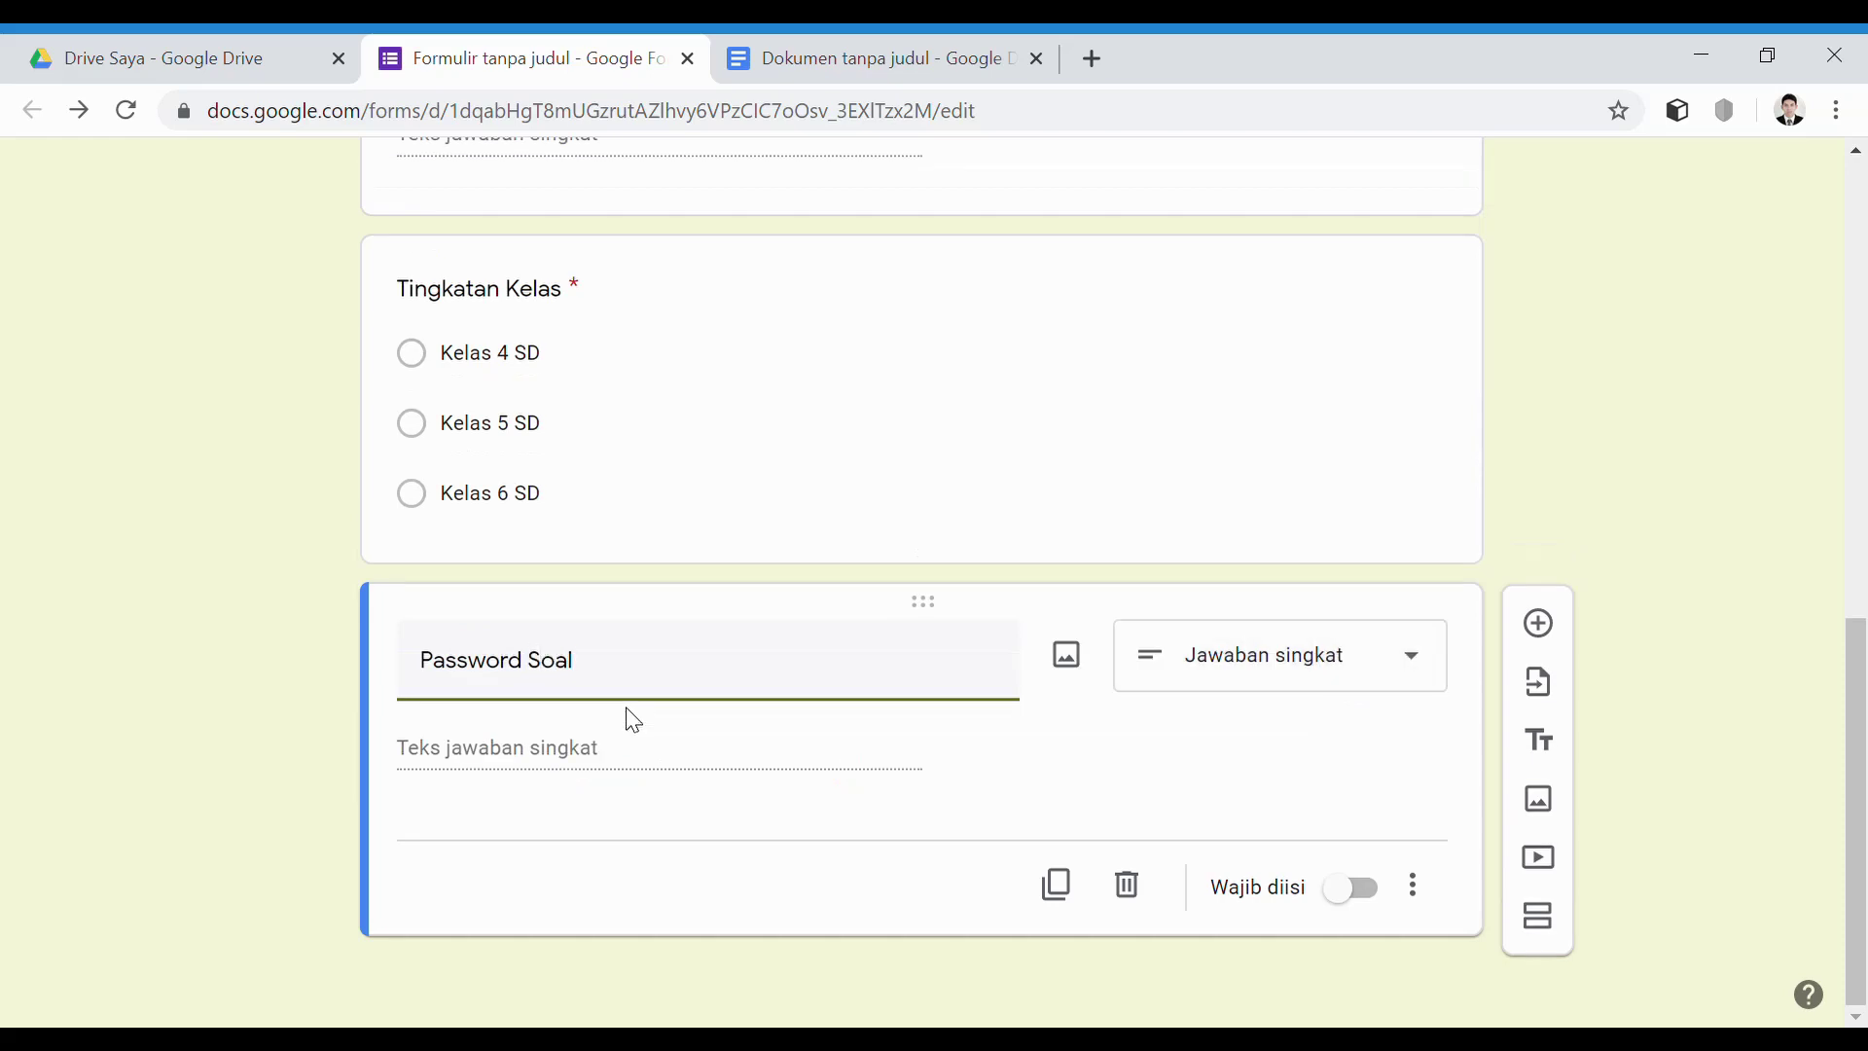
pyautogui.click(1367, 893)
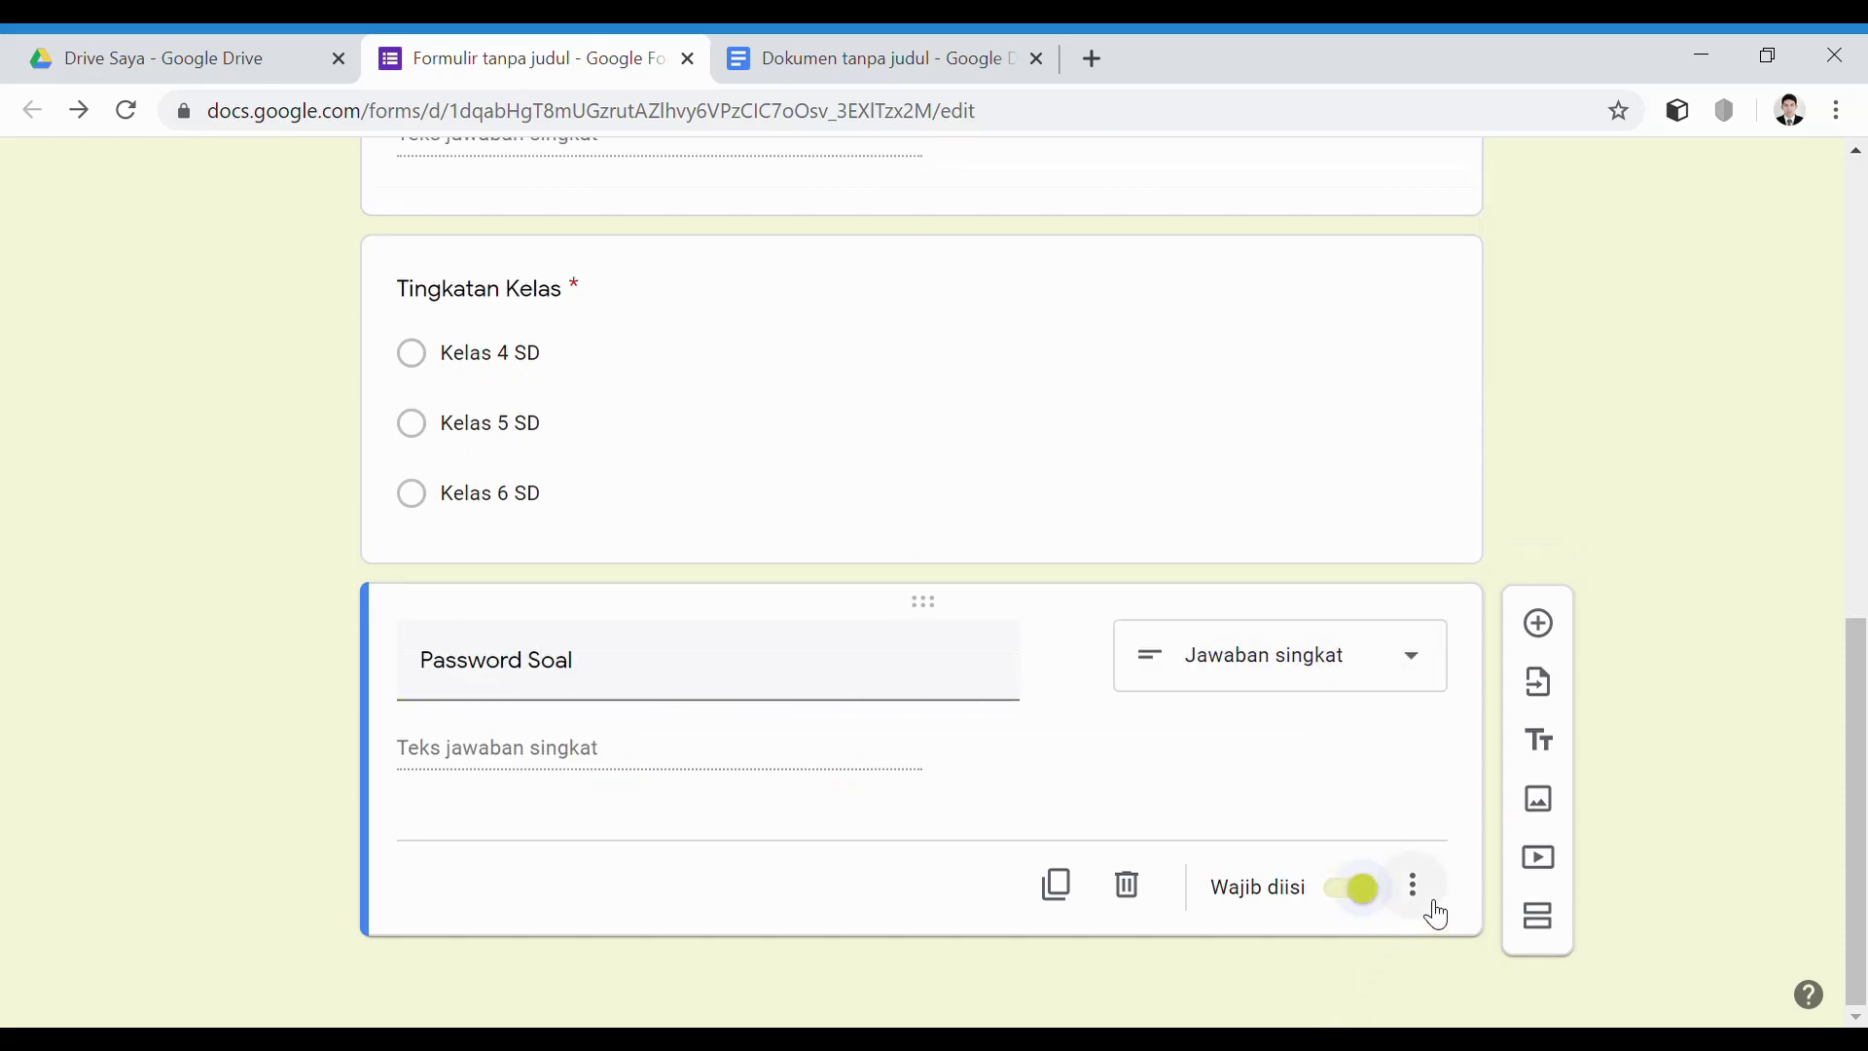
# Validate Password Soal with a regular-expression password pattern and error 'Password Anda Salah!'
pyautogui.click(1422, 891)
pyautogui.click(1479, 973)
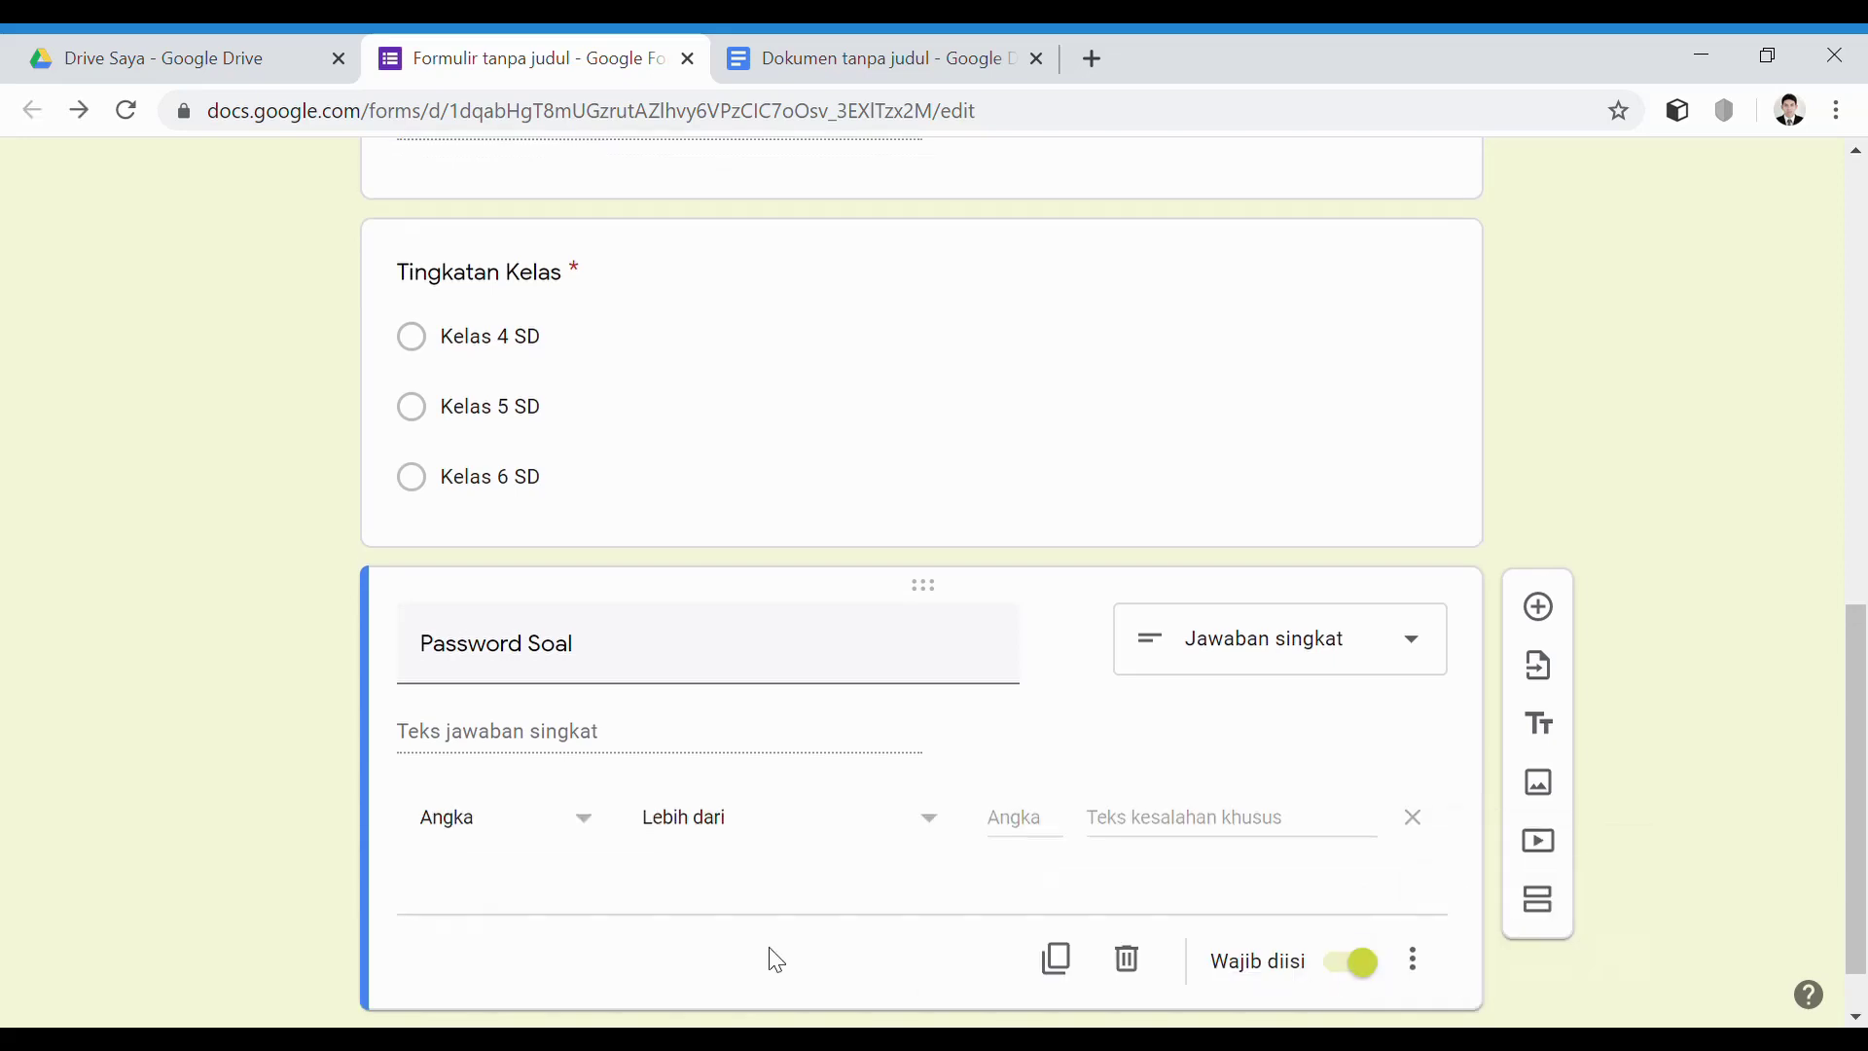
pyautogui.click(595, 840)
pyautogui.click(742, 897)
pyautogui.click(584, 826)
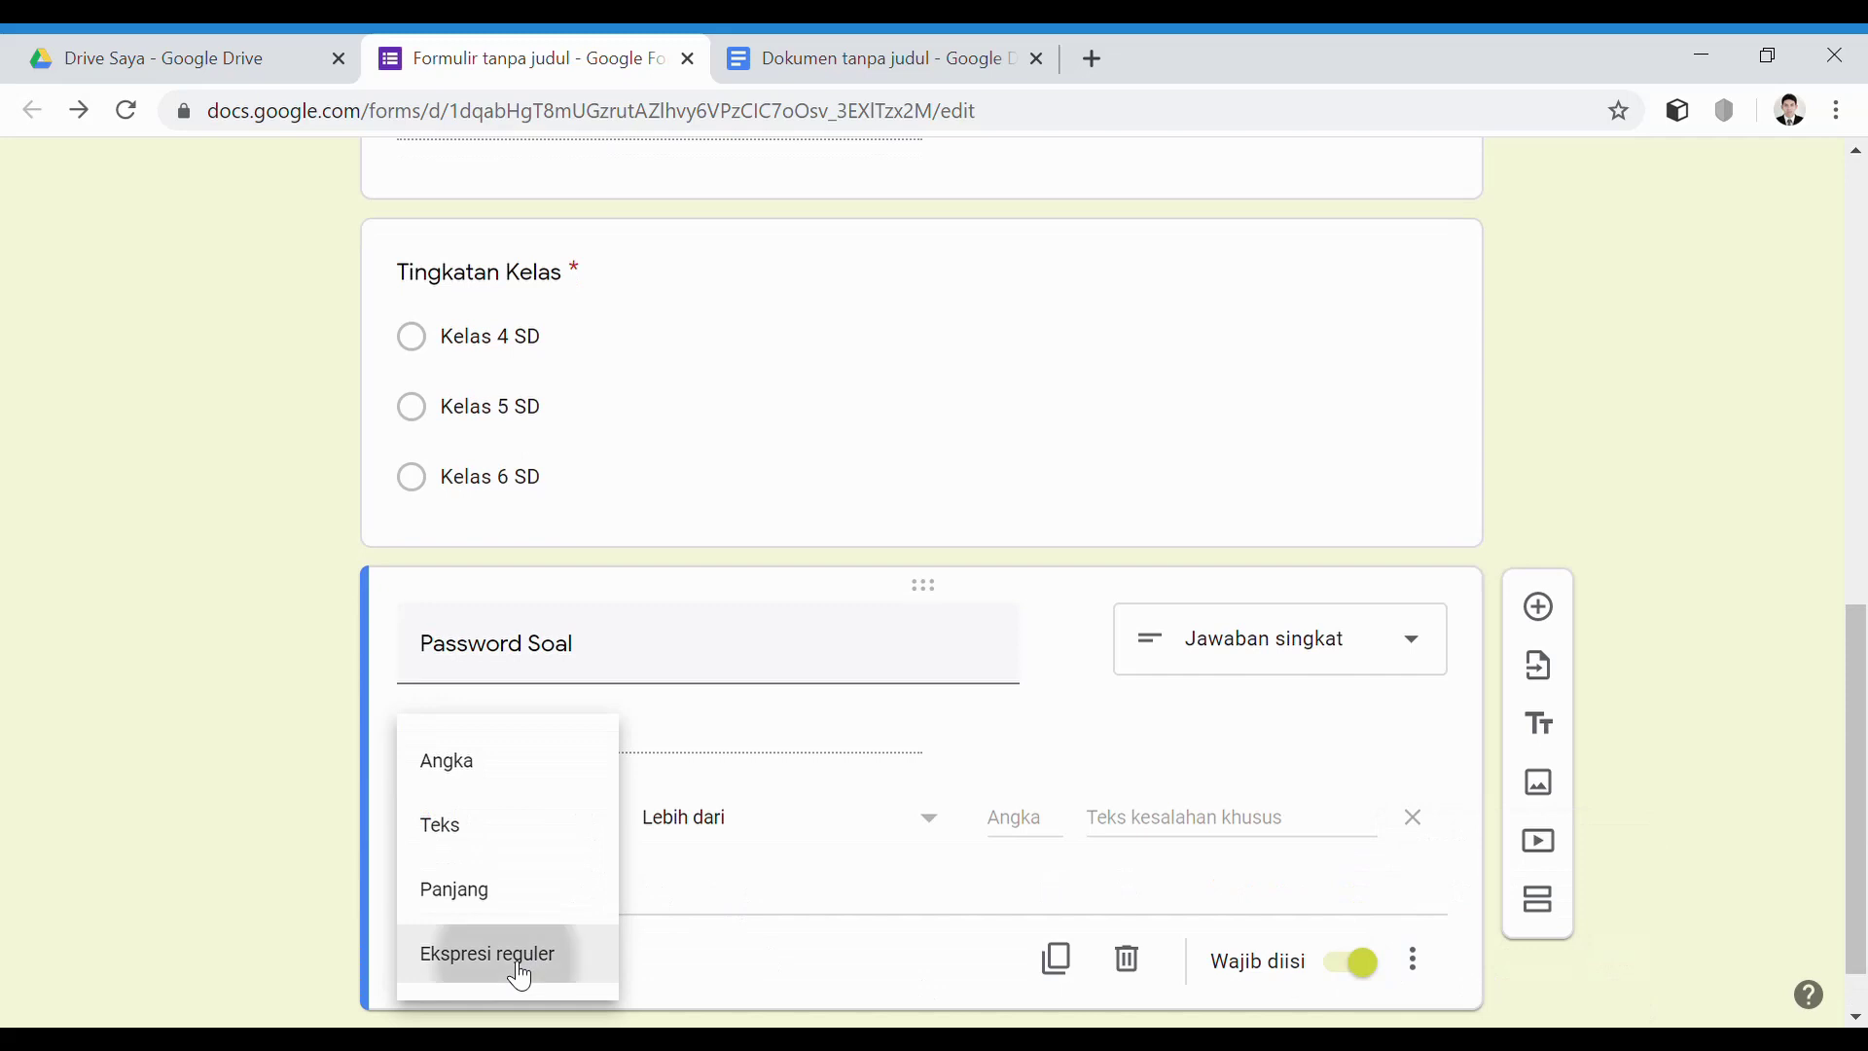
pyautogui.click(521, 975)
pyautogui.click(895, 838)
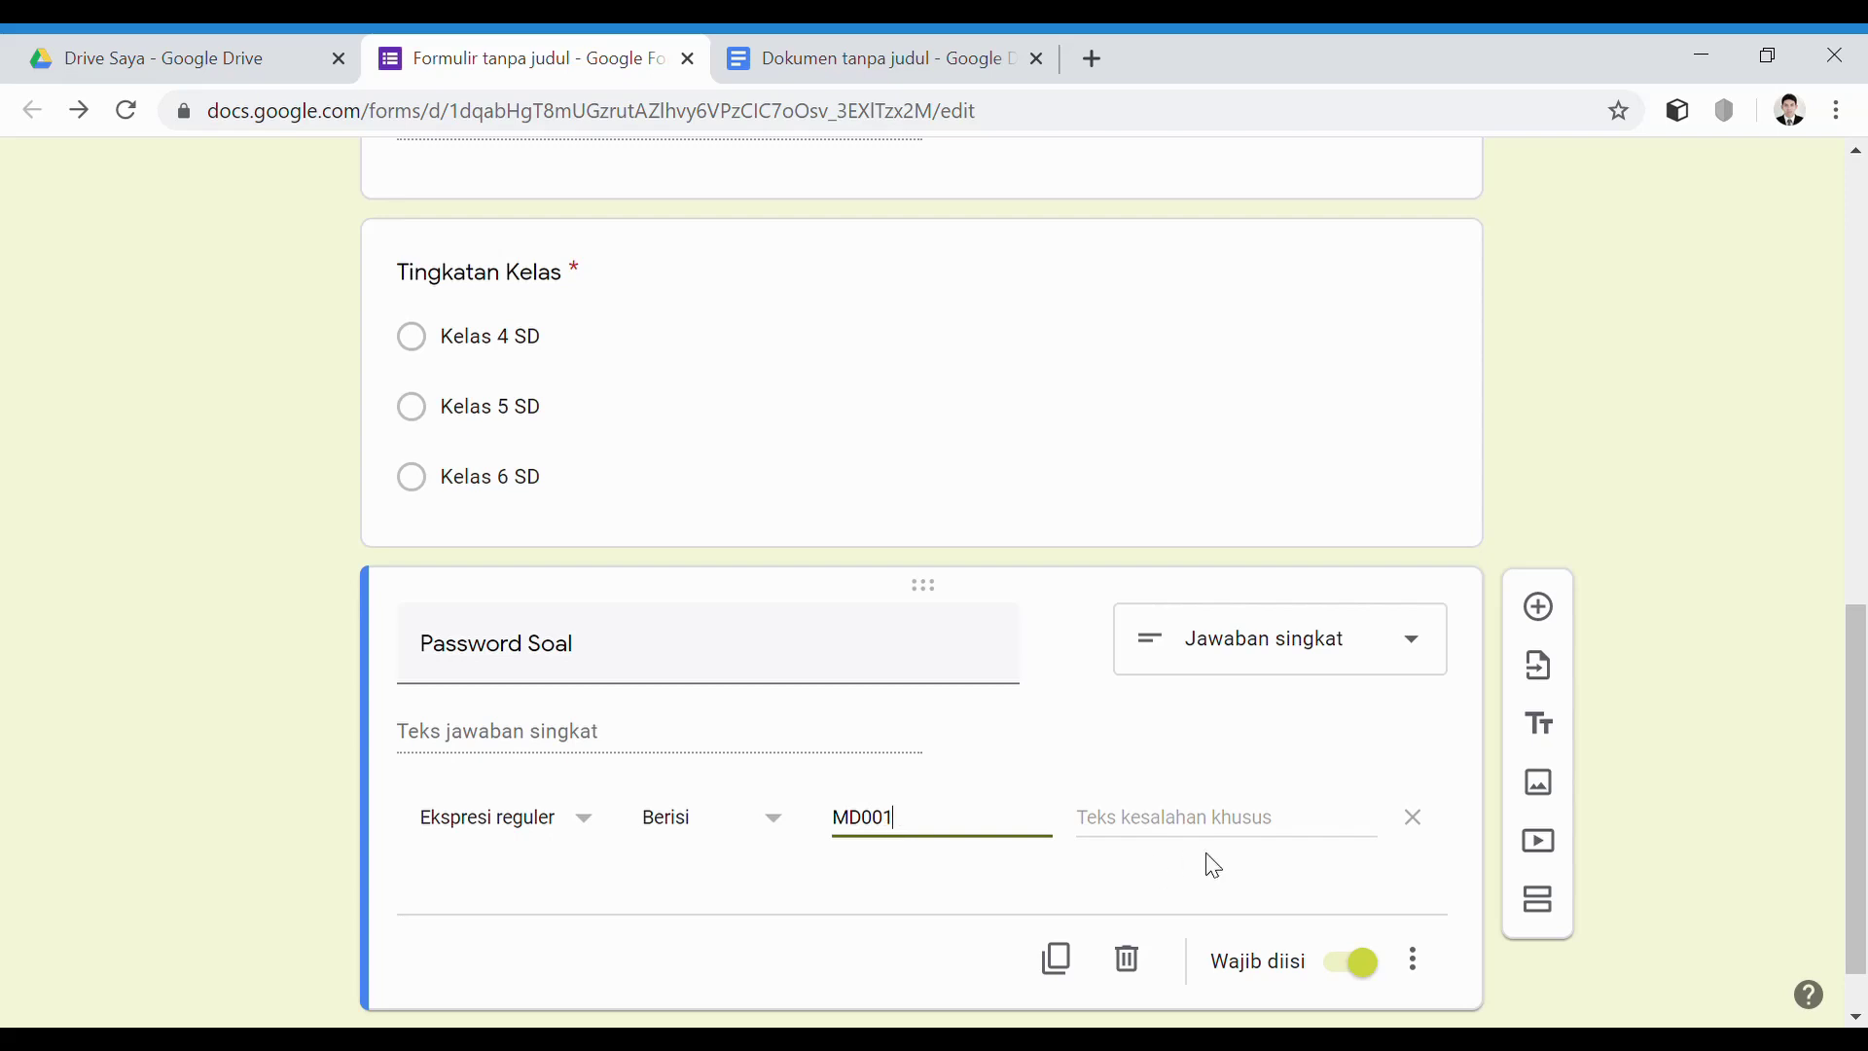
pyautogui.click(1160, 830)
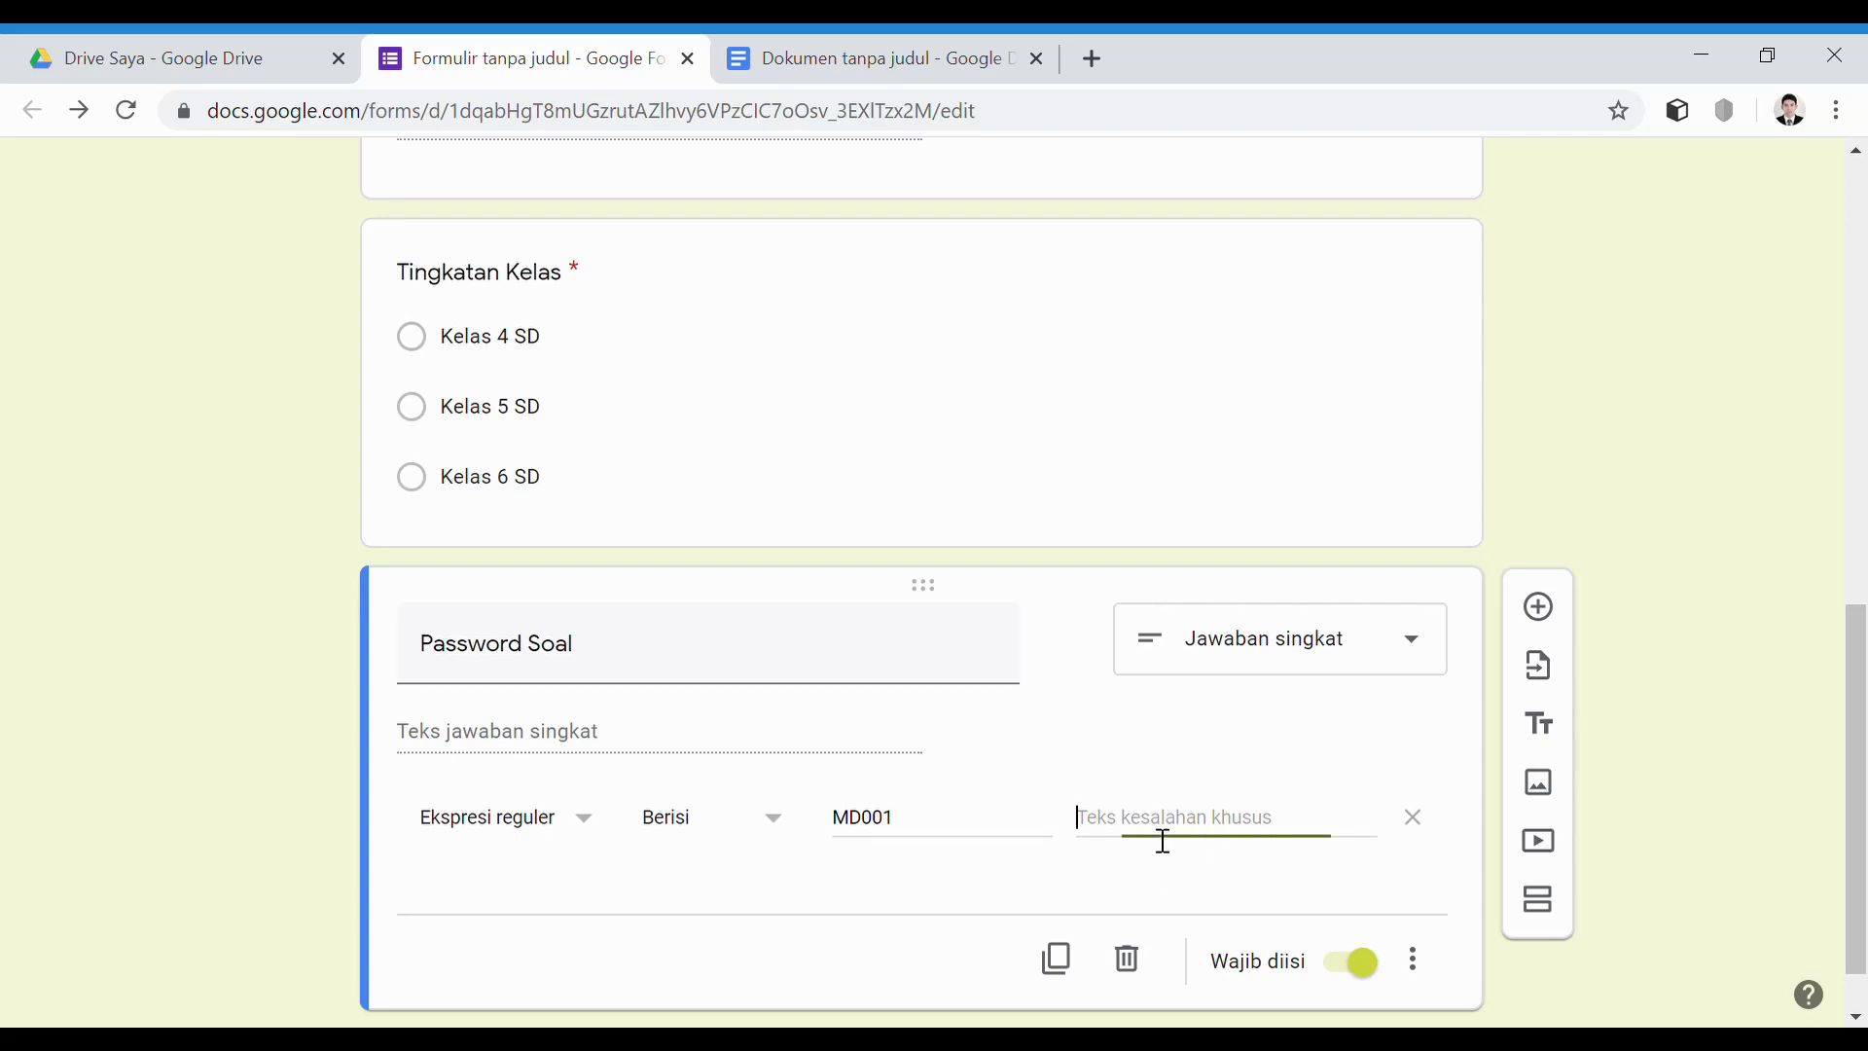
pyautogui.write('Password Anda Salah!')
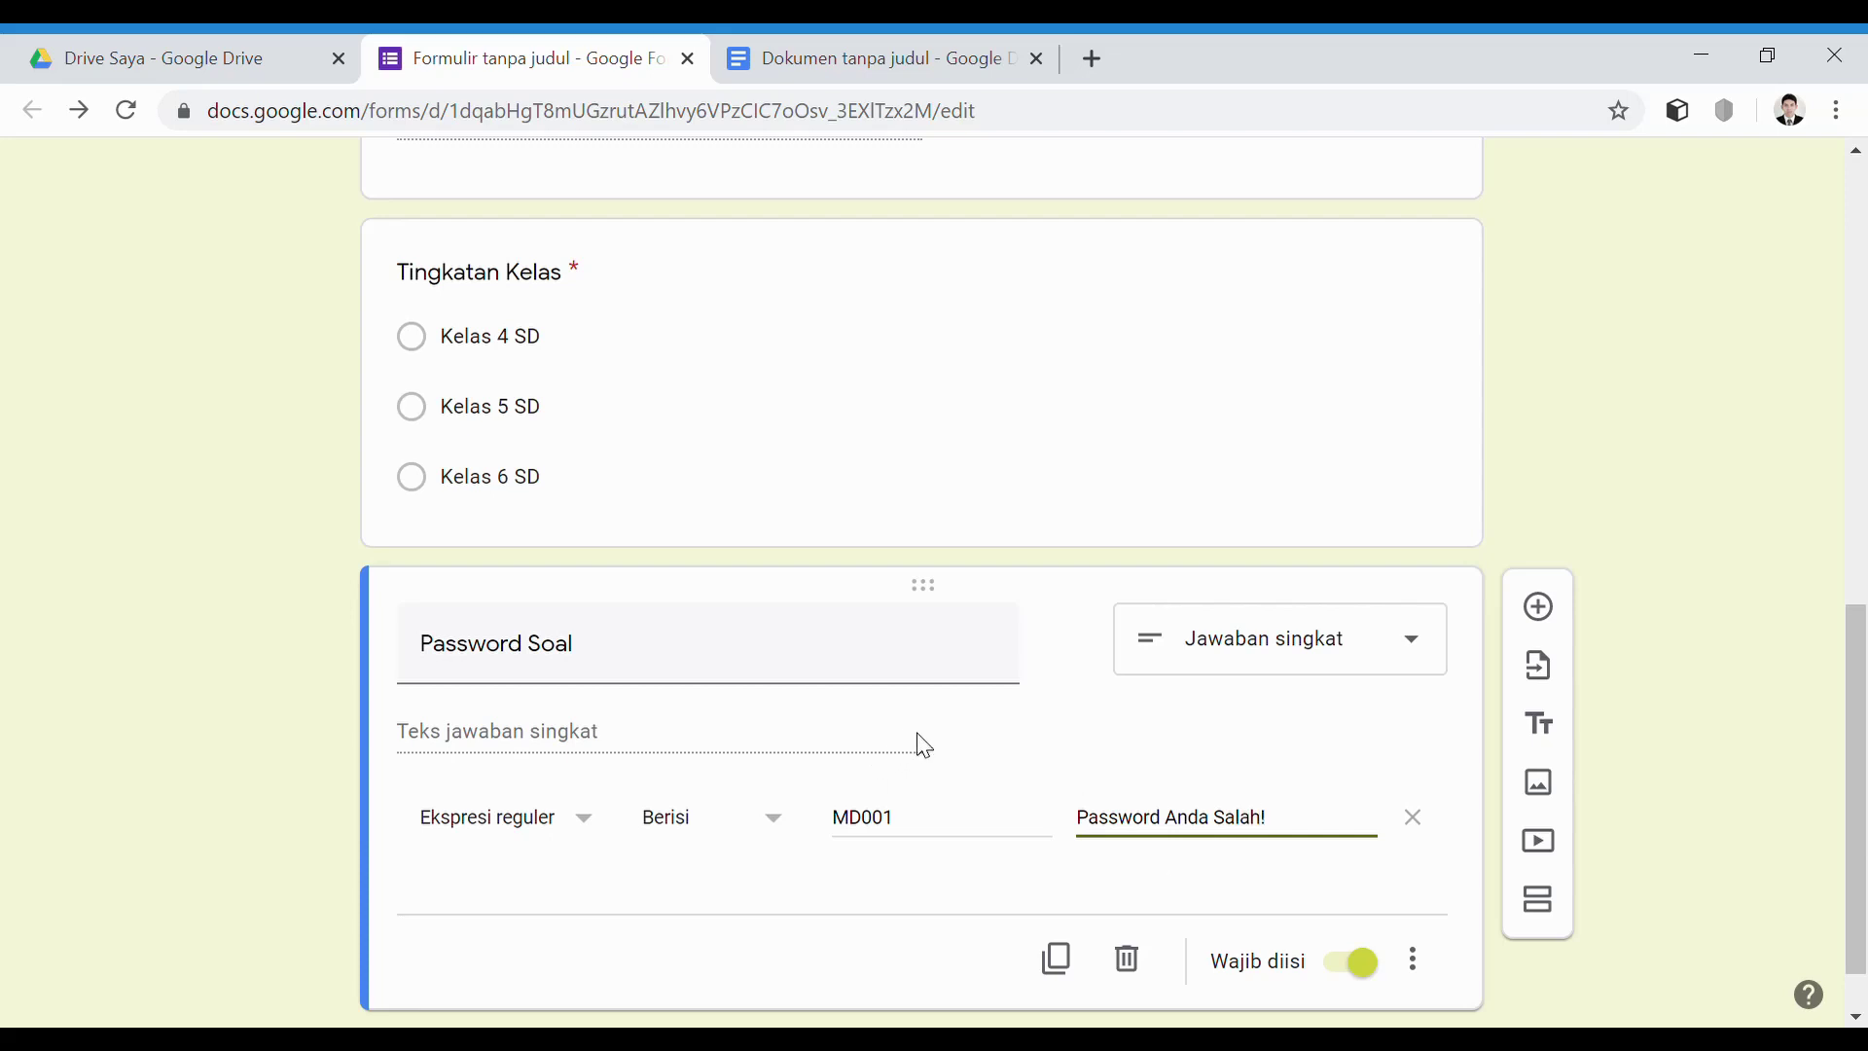
# Add a second section after the Password Soal question
pyautogui.scroll(-1, 914, 749)
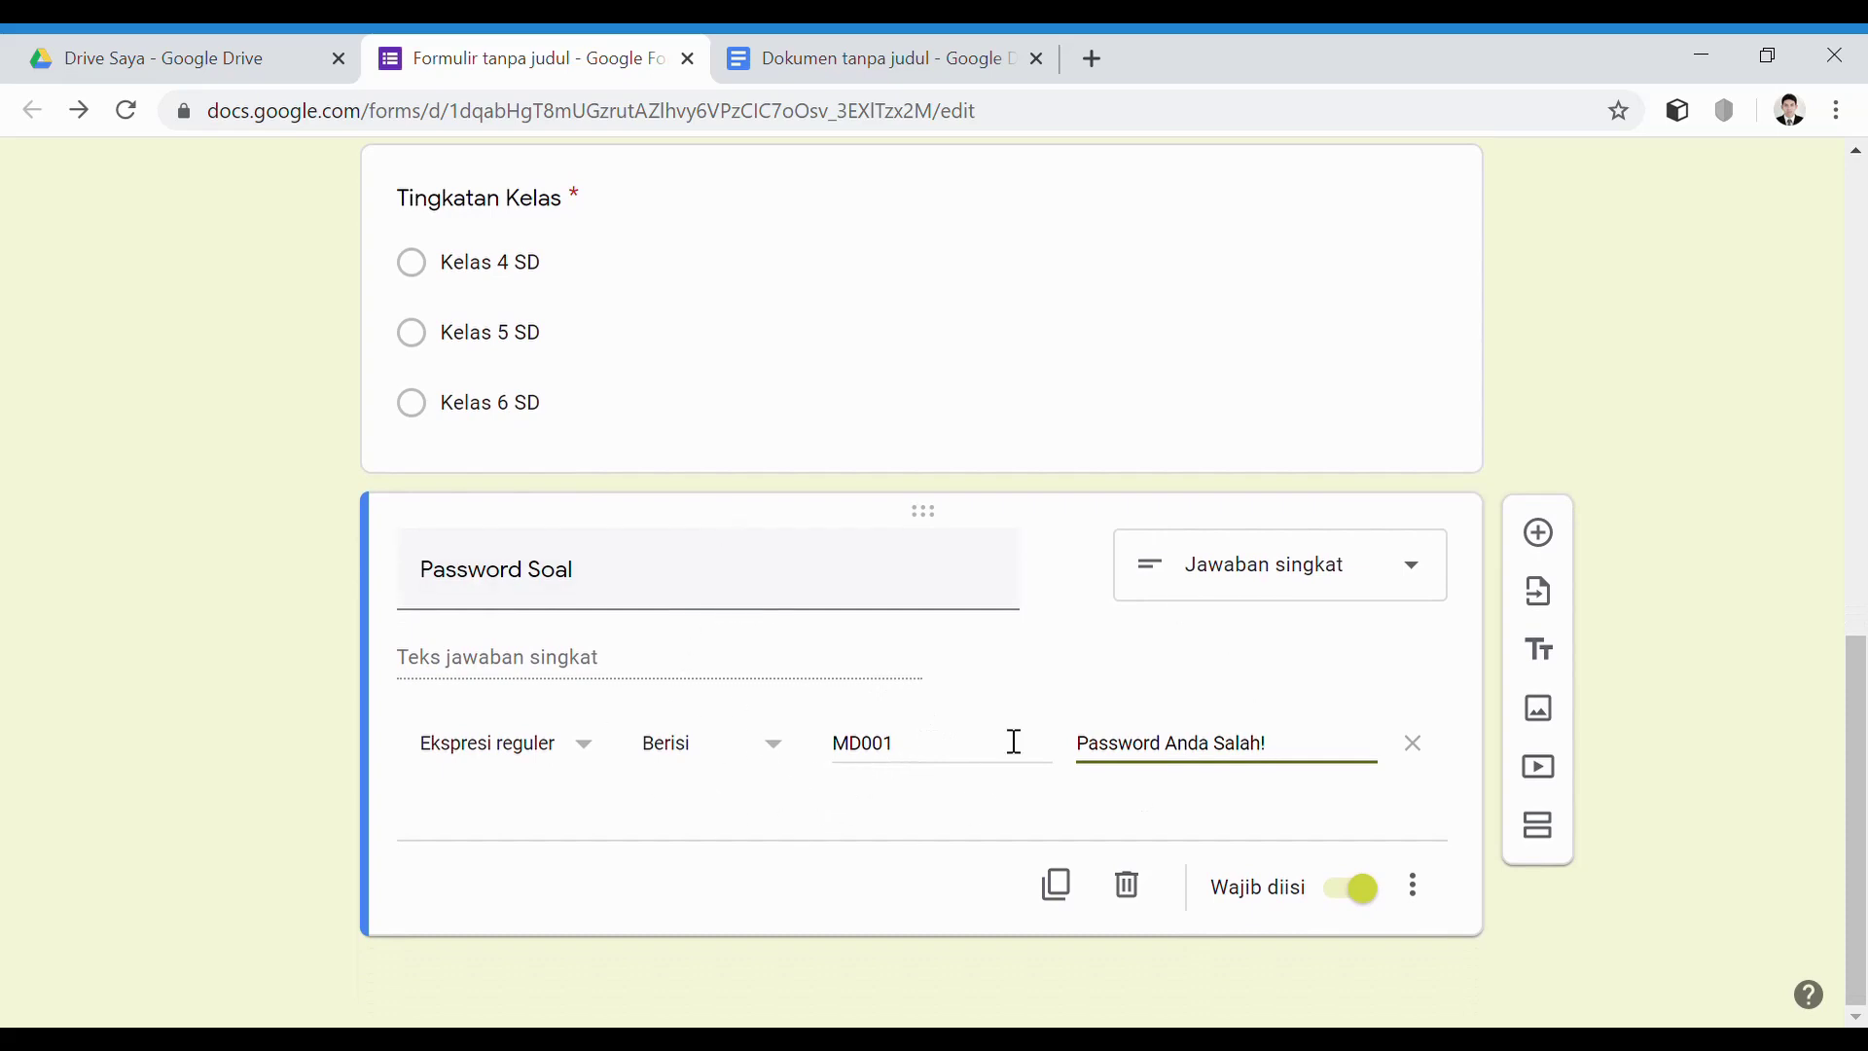
pyautogui.scroll(4, 913, 720)
pyautogui.scroll(-4, 913, 721)
pyautogui.click(1542, 832)
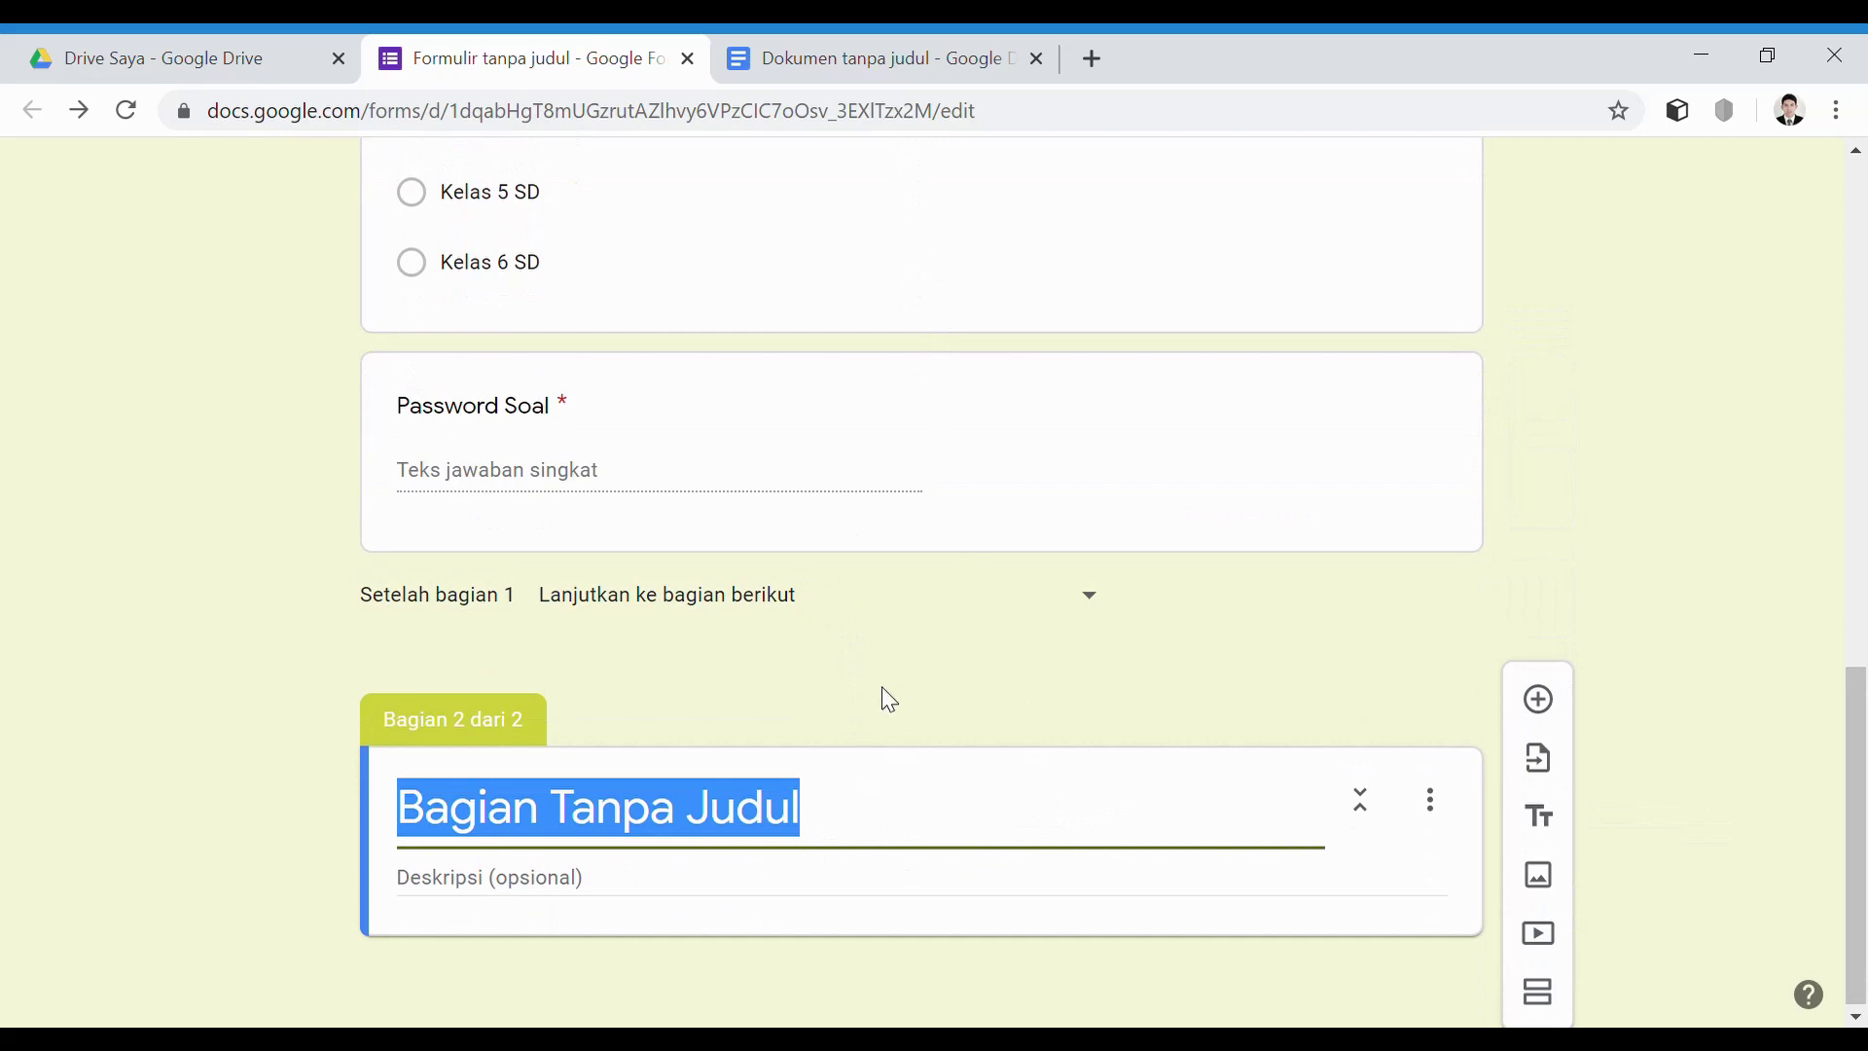
# Copy the four-point 'Bacalah petunjuk berikut:' instructions from the Doc and begin the section 2 title
pyautogui.click(856, 60)
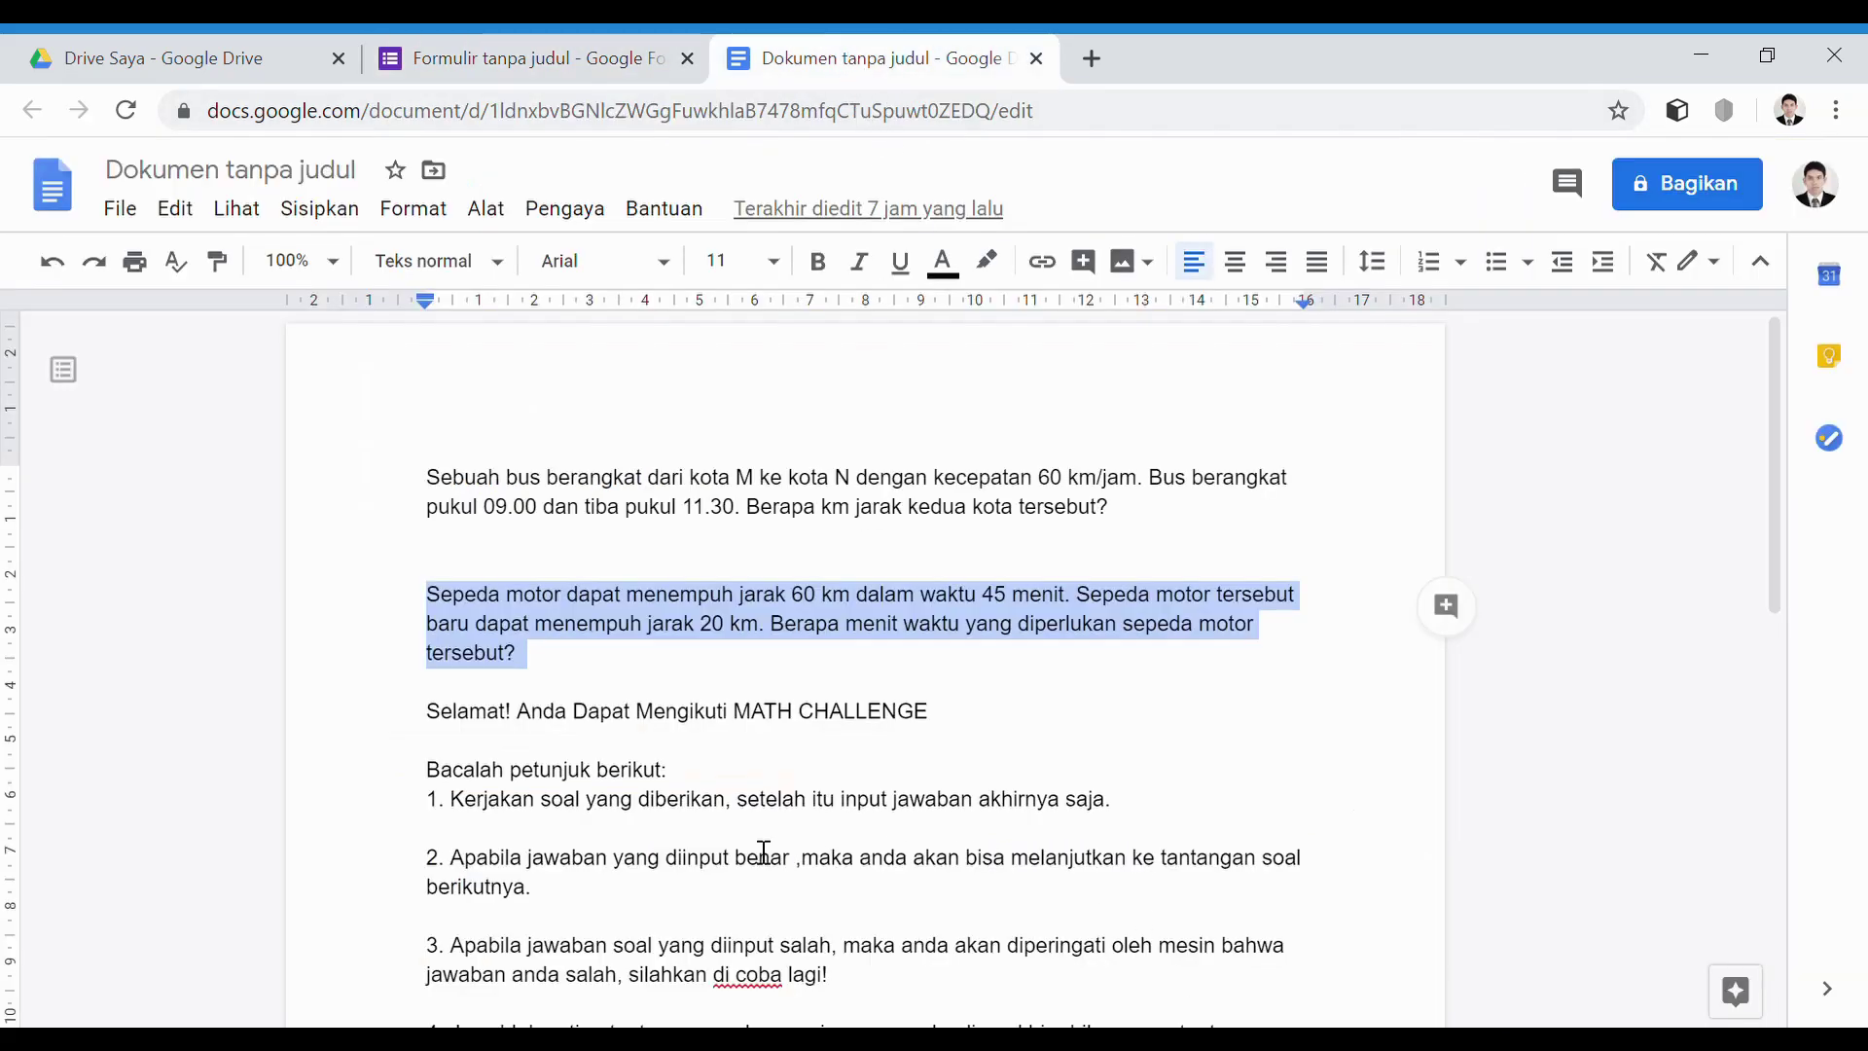
pyautogui.click(447, 784)
pyautogui.moveTo(448, 784); pyautogui.dragTo(896, 888)
pyautogui.hotkey('ctrl', 'c')
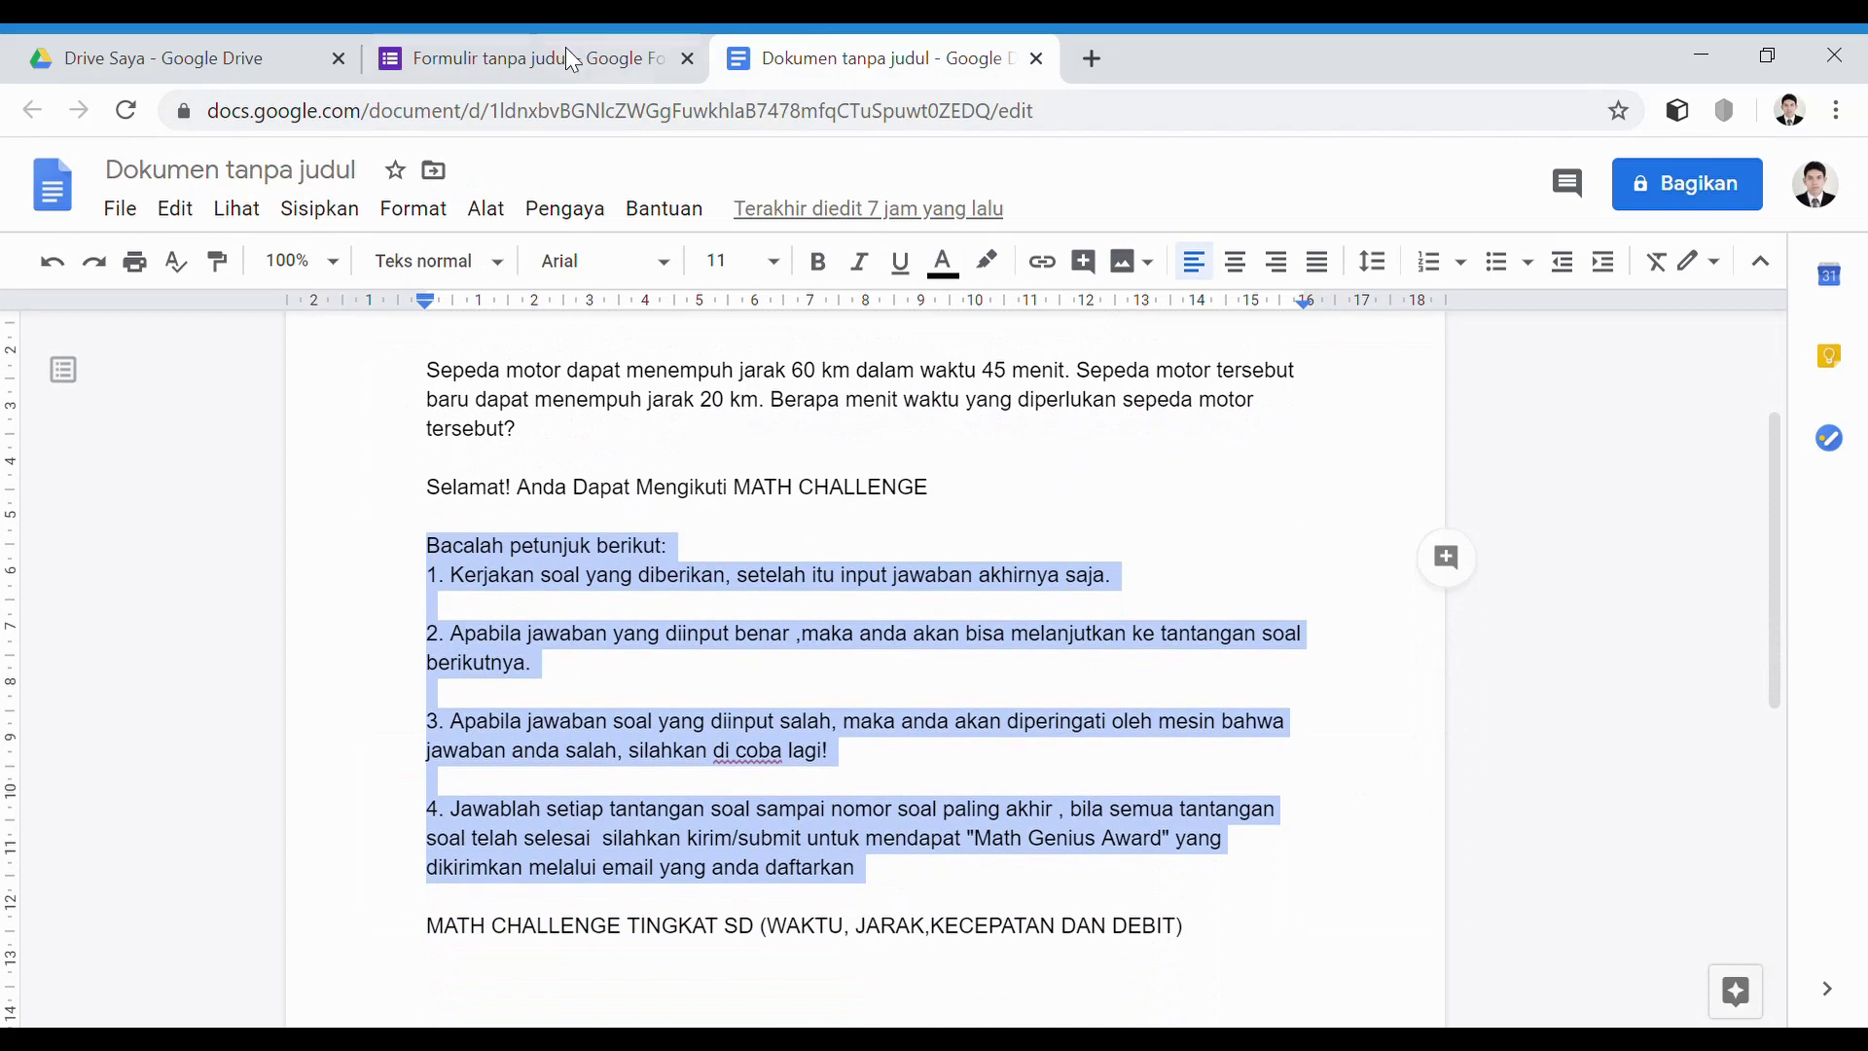
pyautogui.click(564, 53)
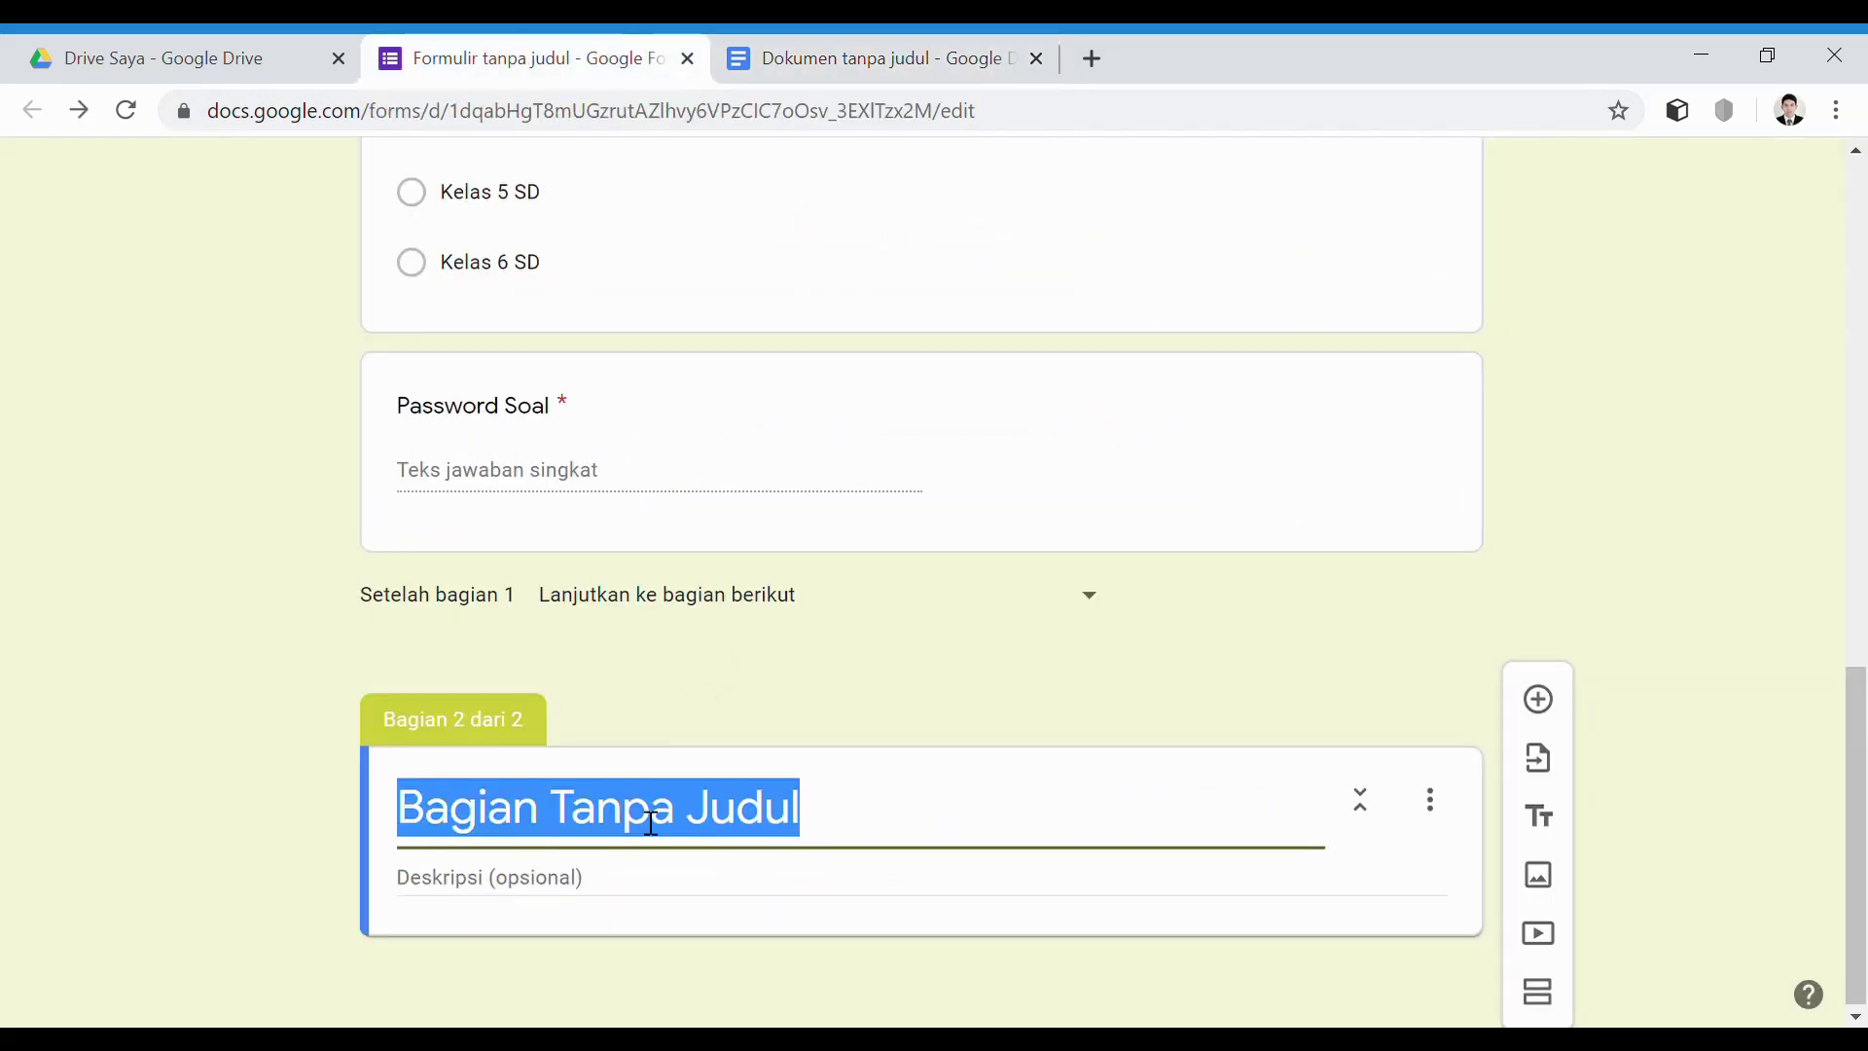
pyautogui.write('Selamat A')
pyautogui.write('nda bis')
pyautogui.write('a')
# Finish the section 2 title as 'Selamat! Anda Bisa Mengikuti Math Challenge'
pyautogui.press('BackSpace')
pyautogui.press('BackSpace')
pyautogui.press('BackSpace')
pyautogui.press('BackSpace')
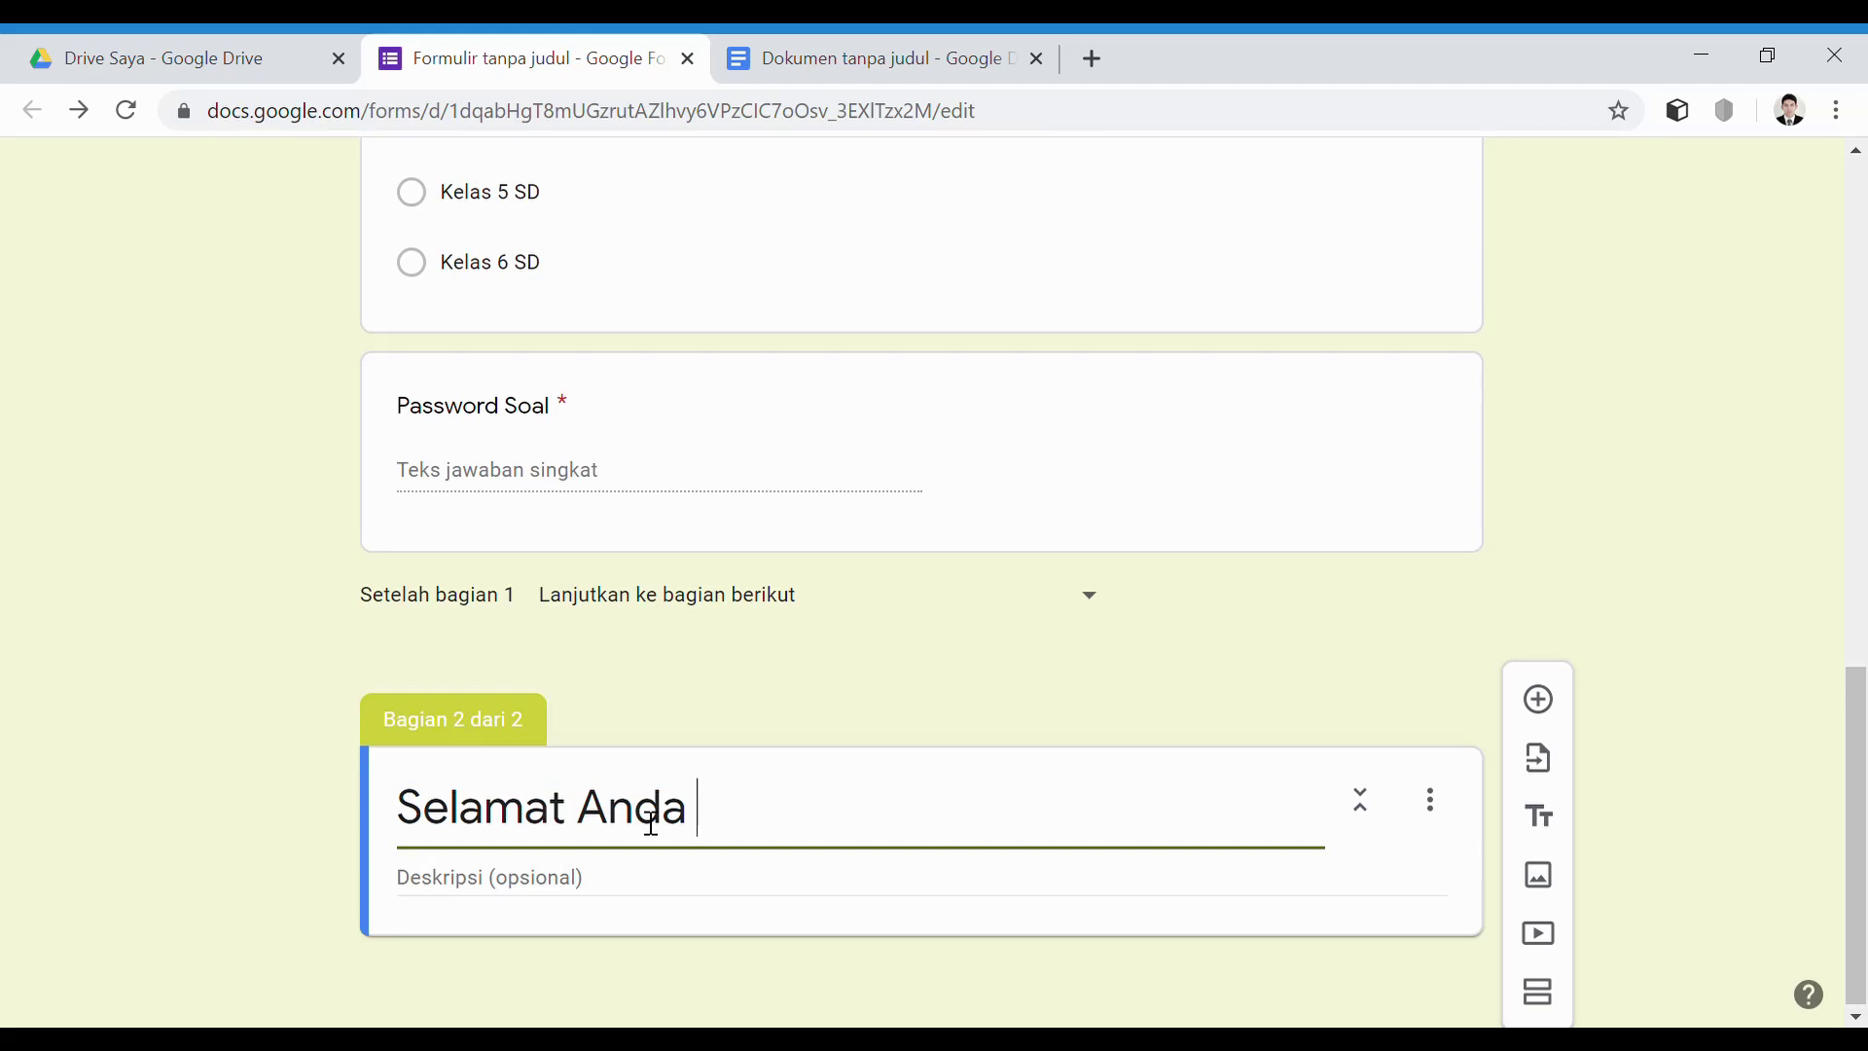
pyautogui.write('Bisa Mengikuto')
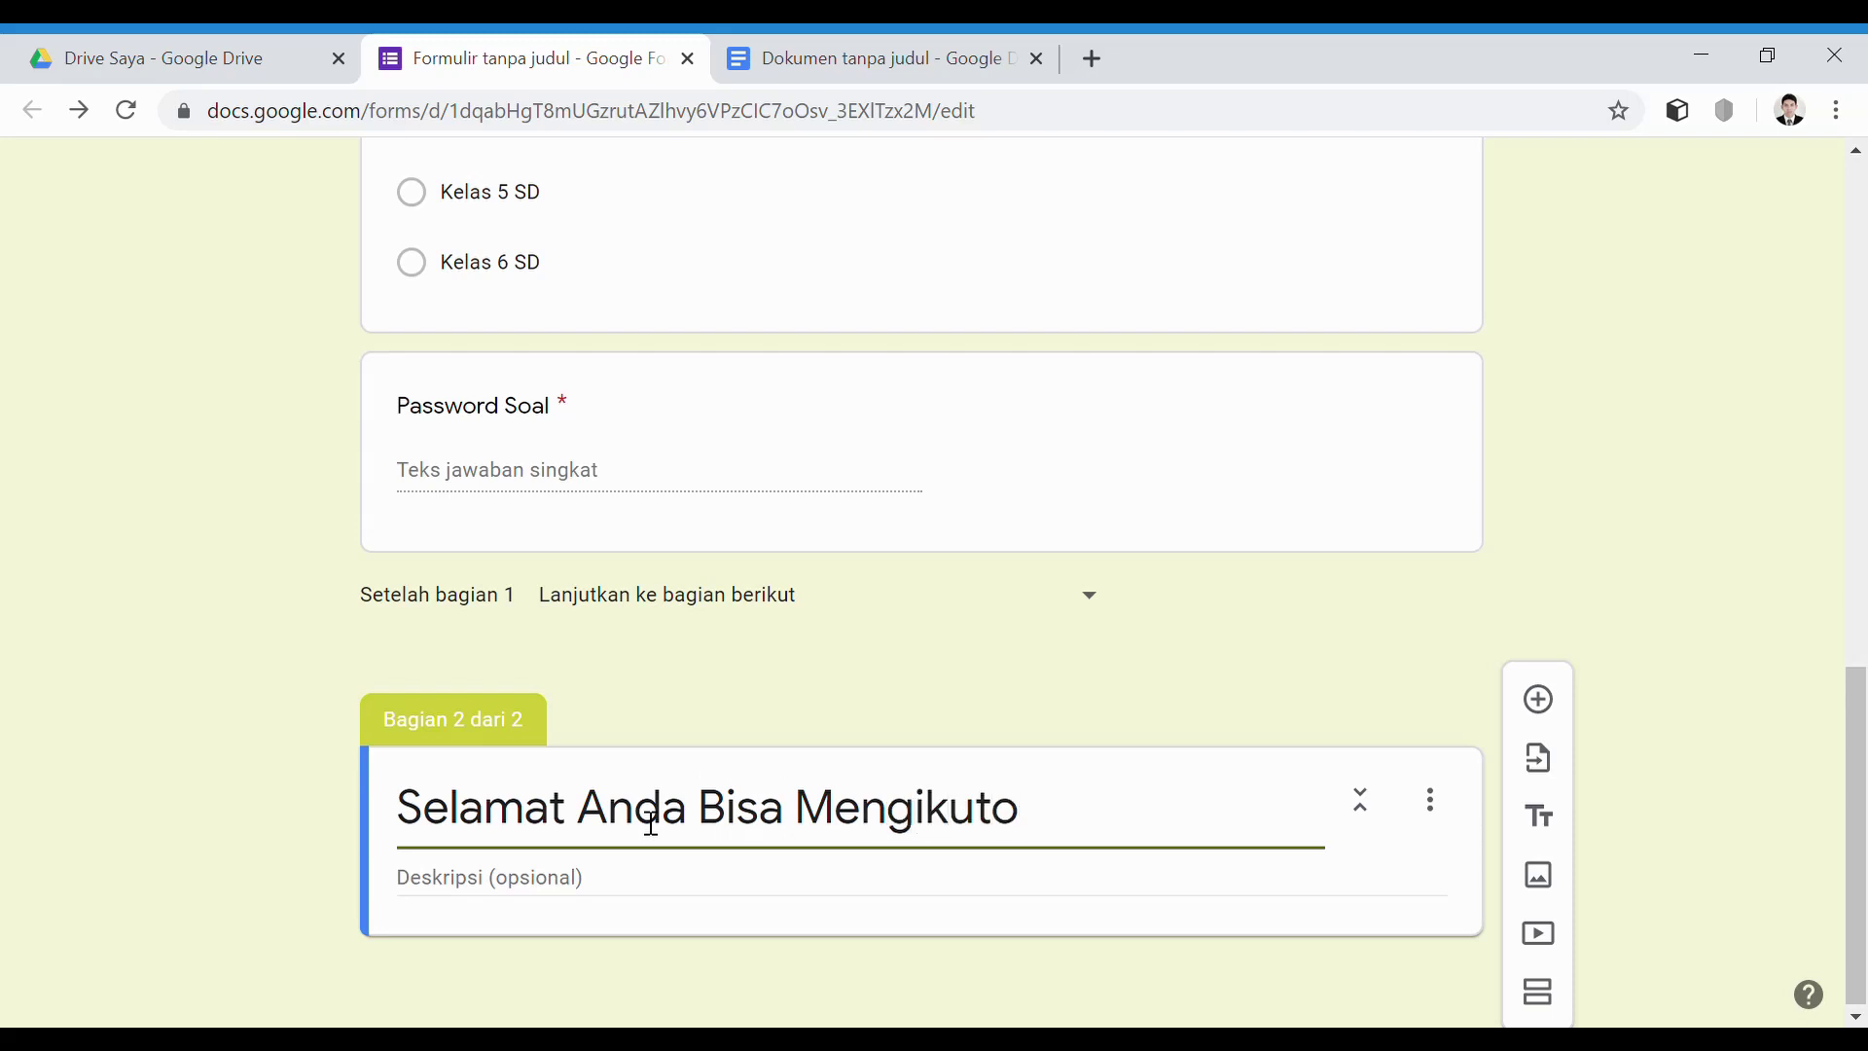
pyautogui.press('BackSpace')
pyautogui.write('i Math')
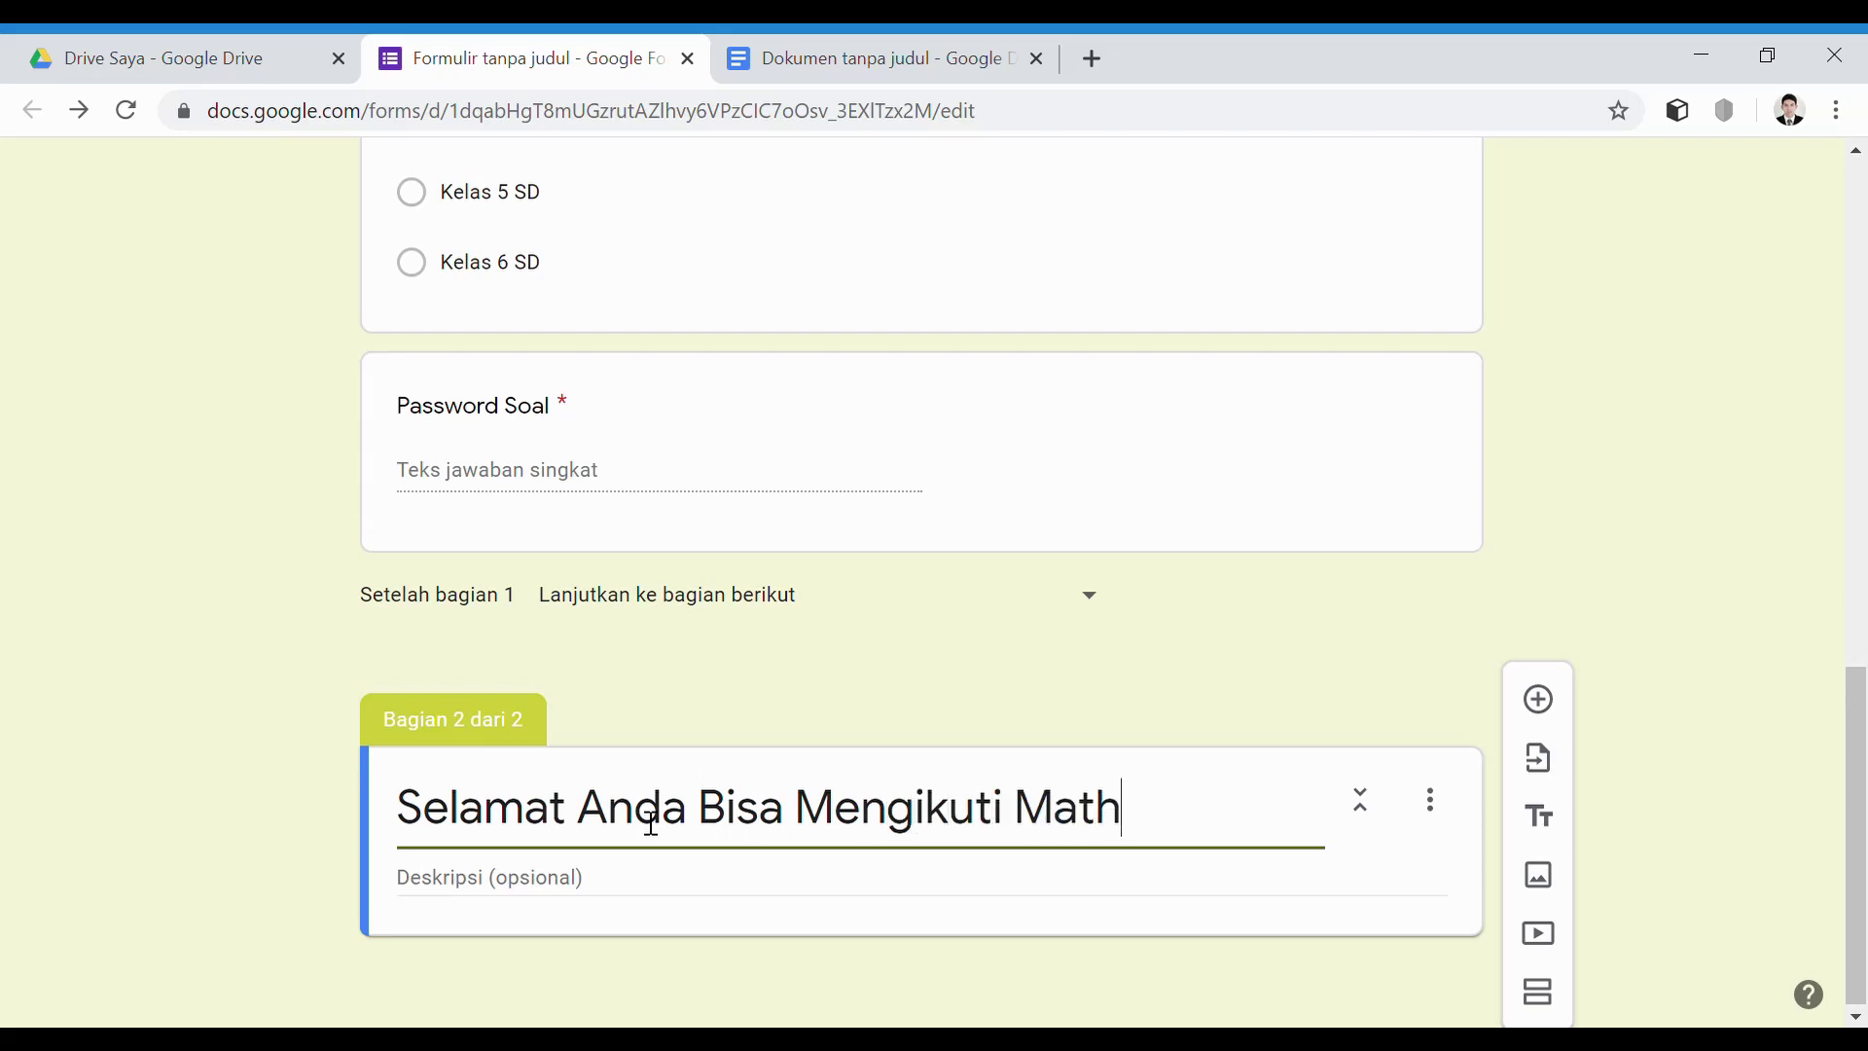
pyautogui.write(' Chall')
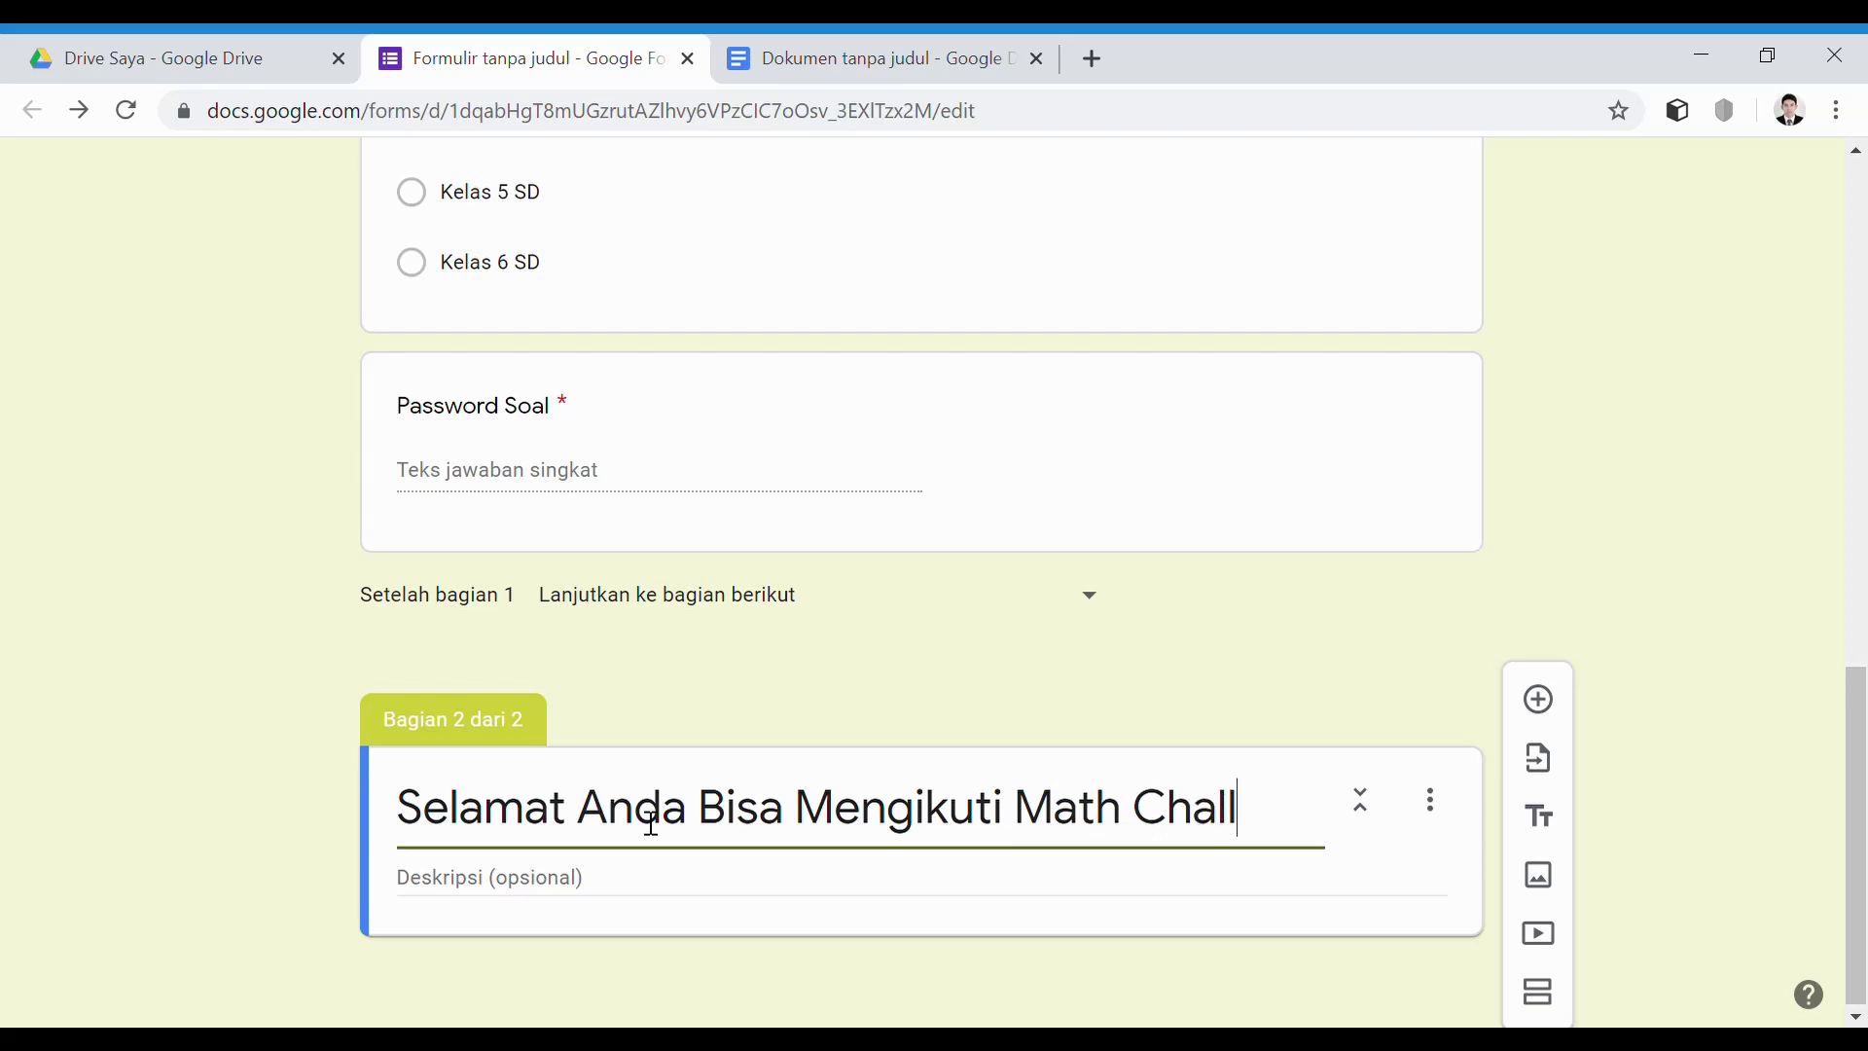
pyautogui.write('enge')
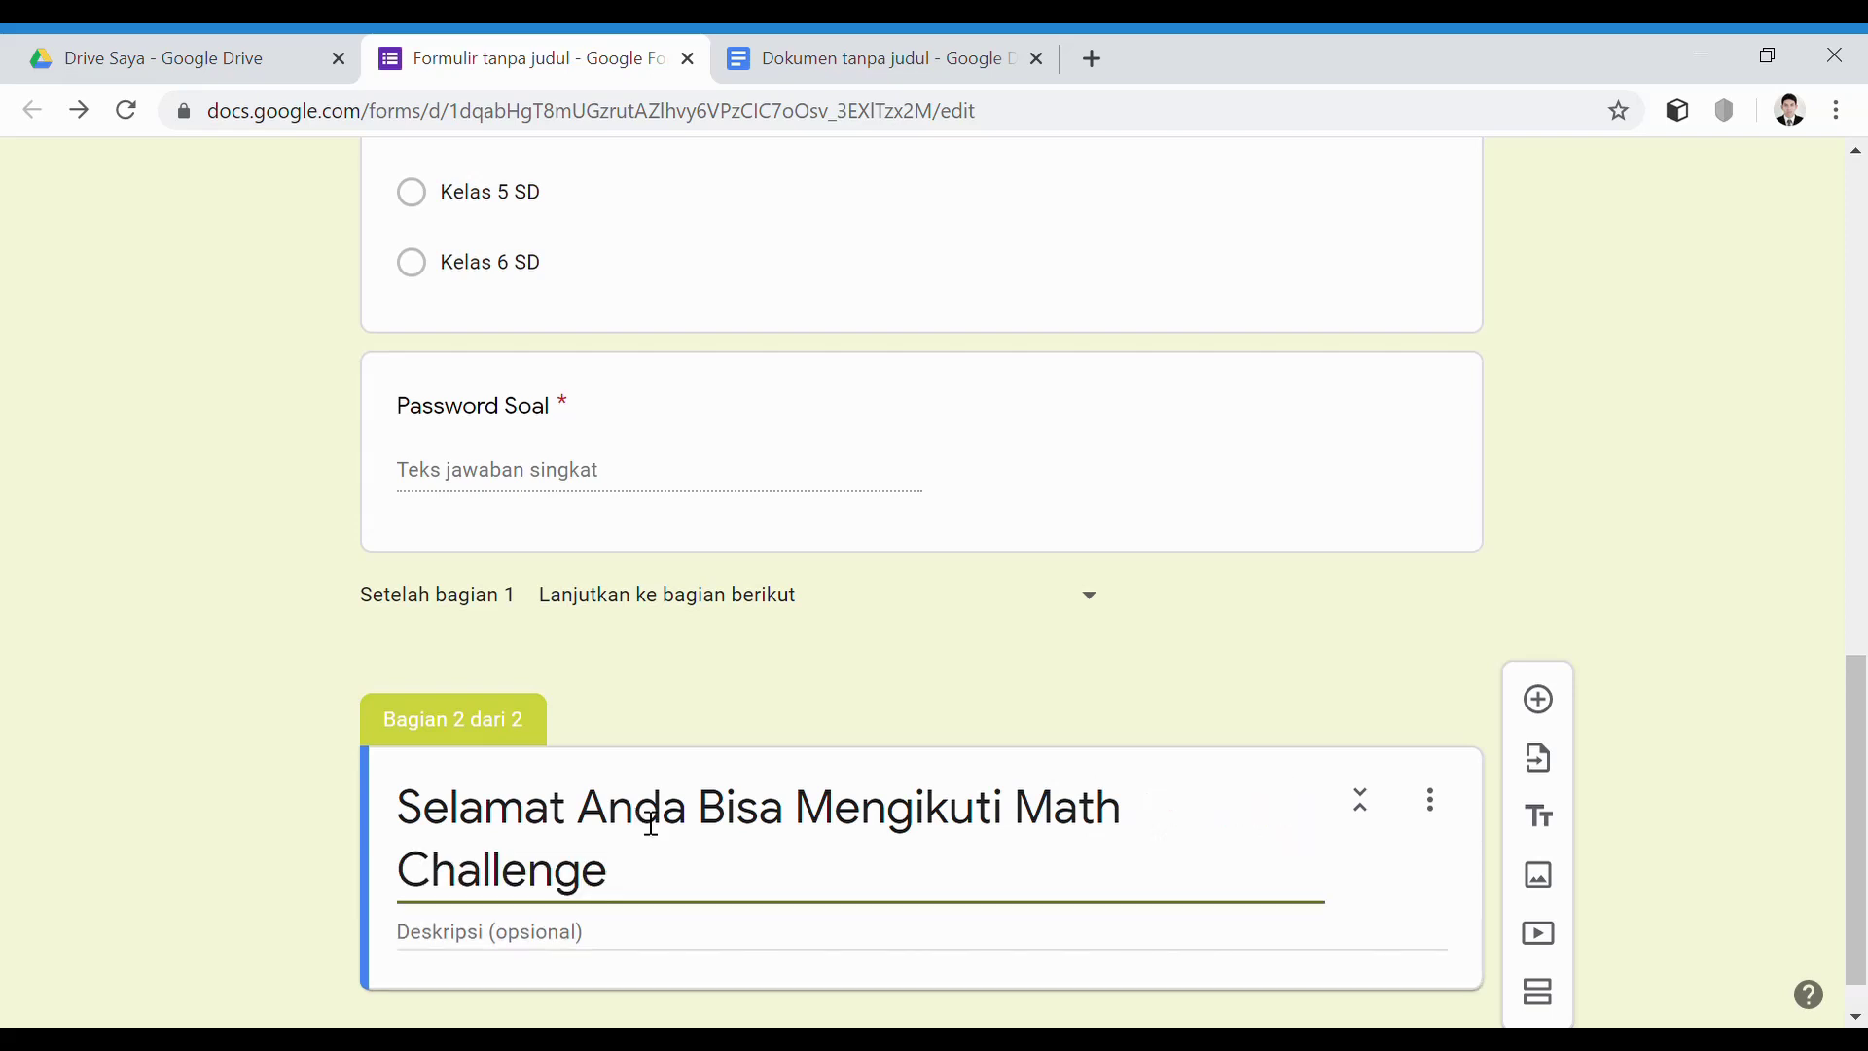
pyautogui.click(698, 824)
pyautogui.click(580, 815)
pyautogui.write('!')
# Paste the copied instructions as the section description, then add a third section
pyautogui.scroll(-1, 580, 815)
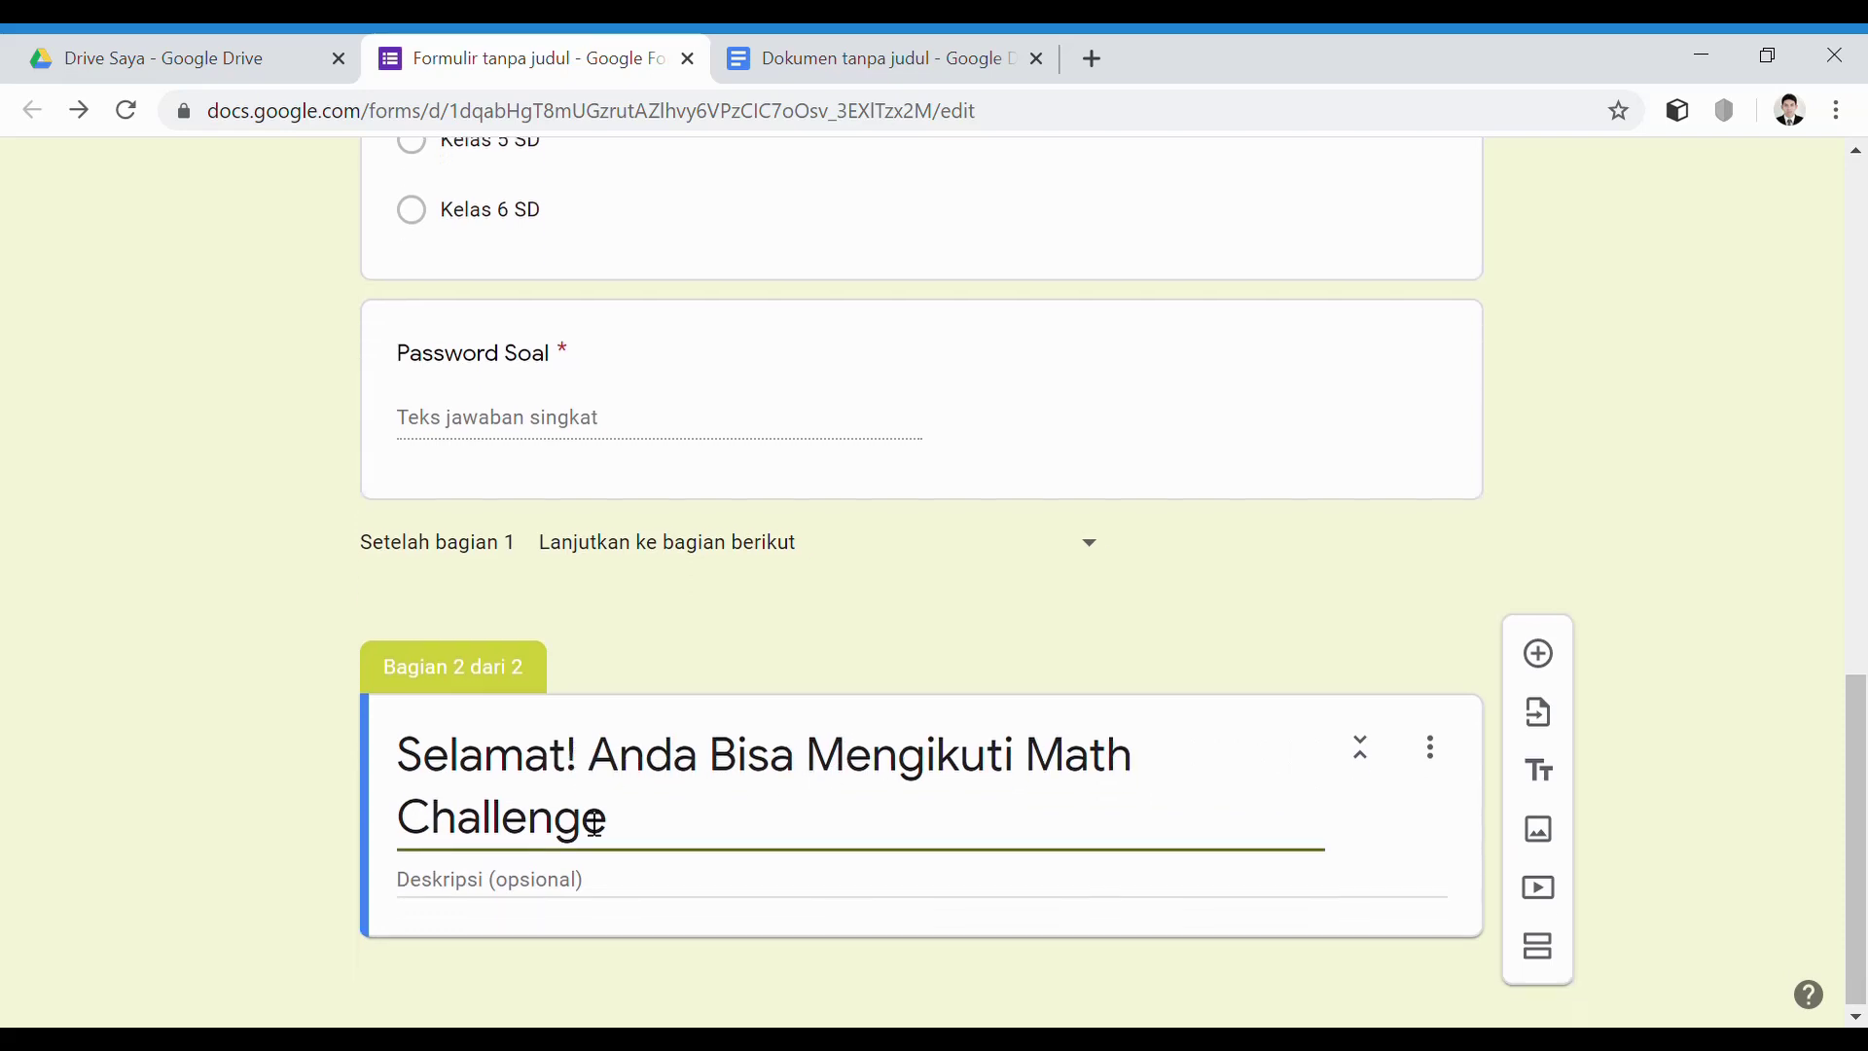
pyautogui.click(547, 894)
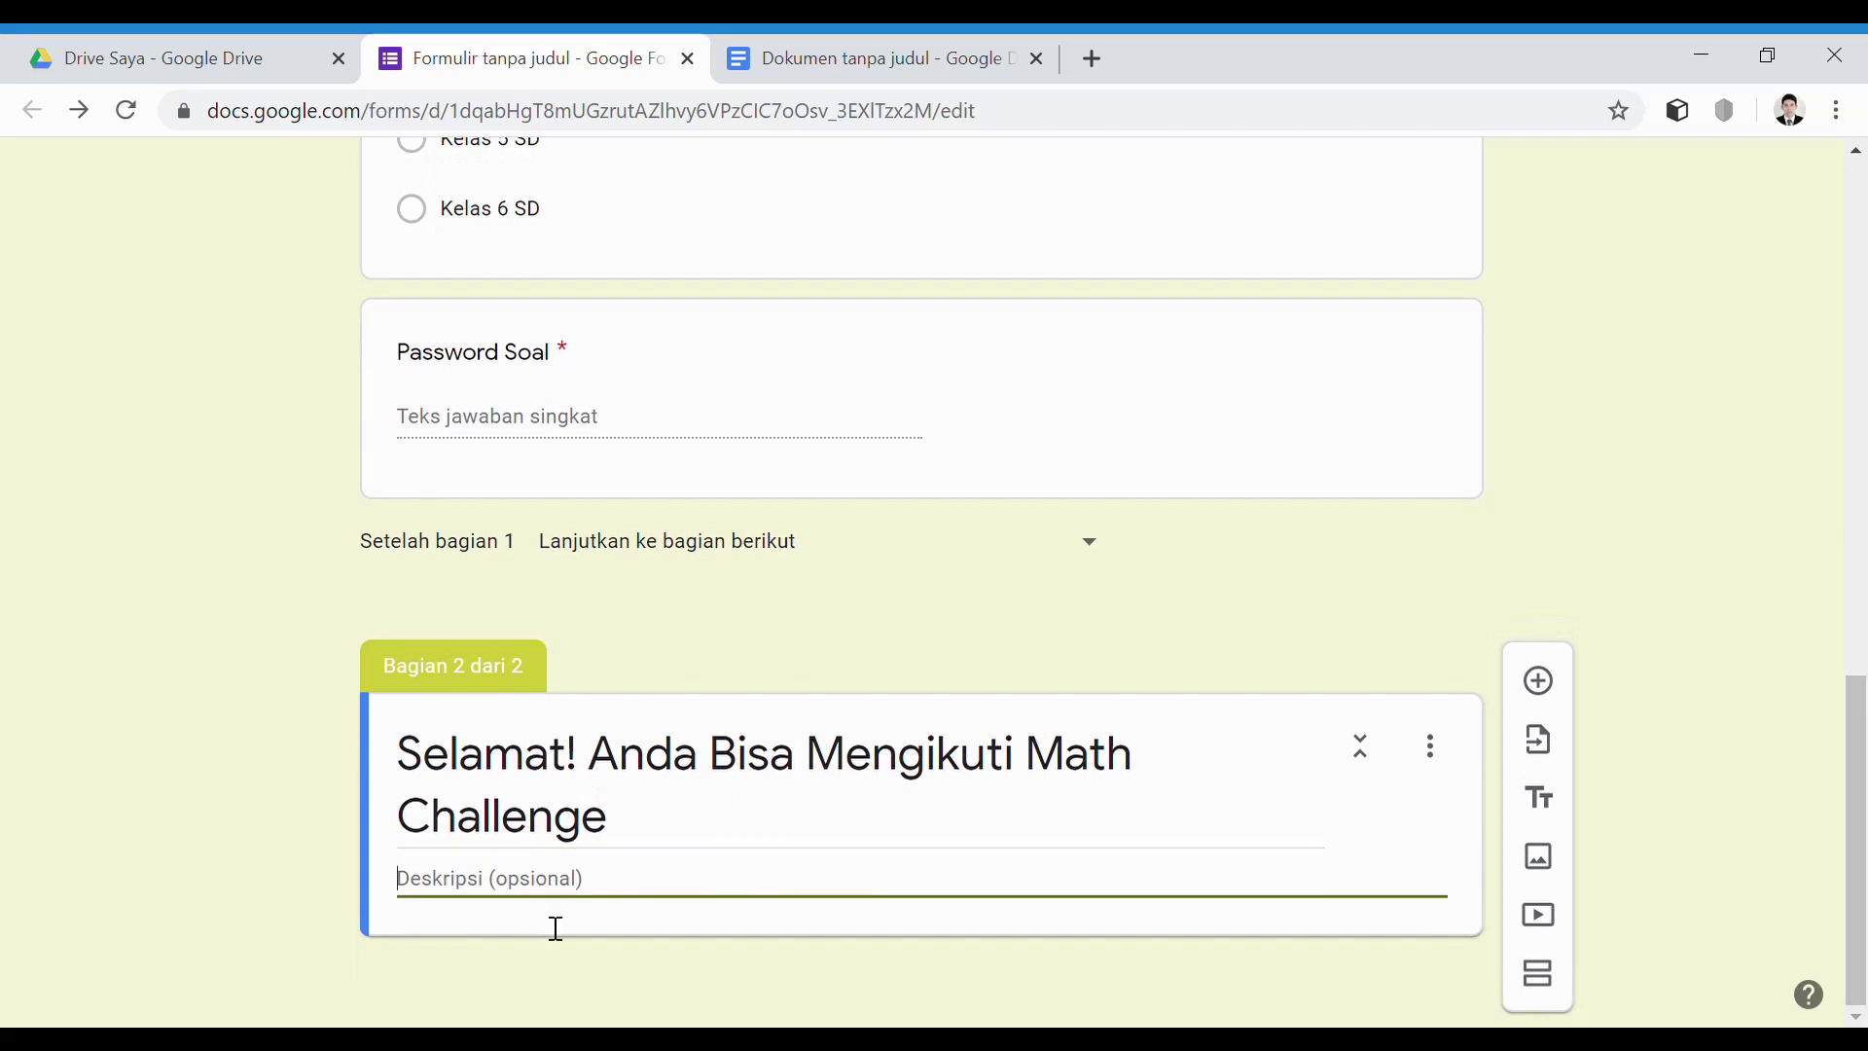
pyautogui.hotkey('ctrl', 'v')
pyautogui.scroll(-3, 758, 808)
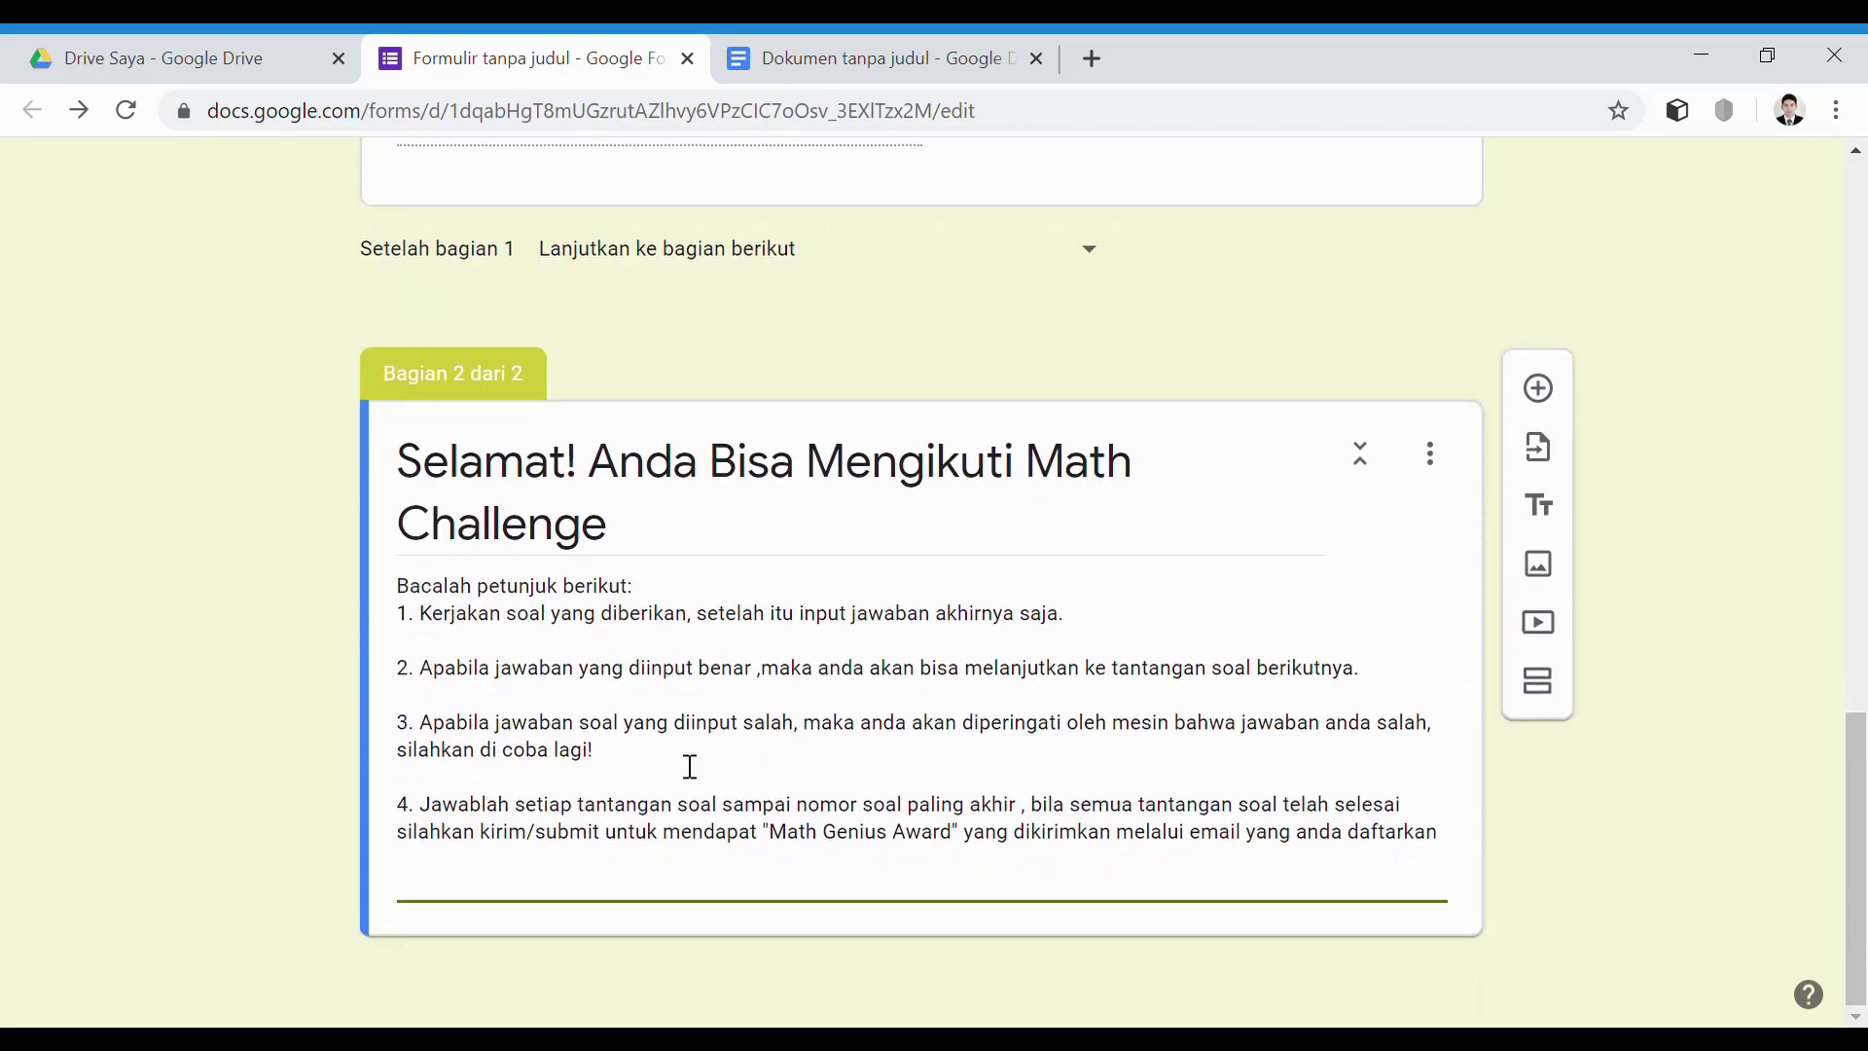
pyautogui.press('BackSpace')
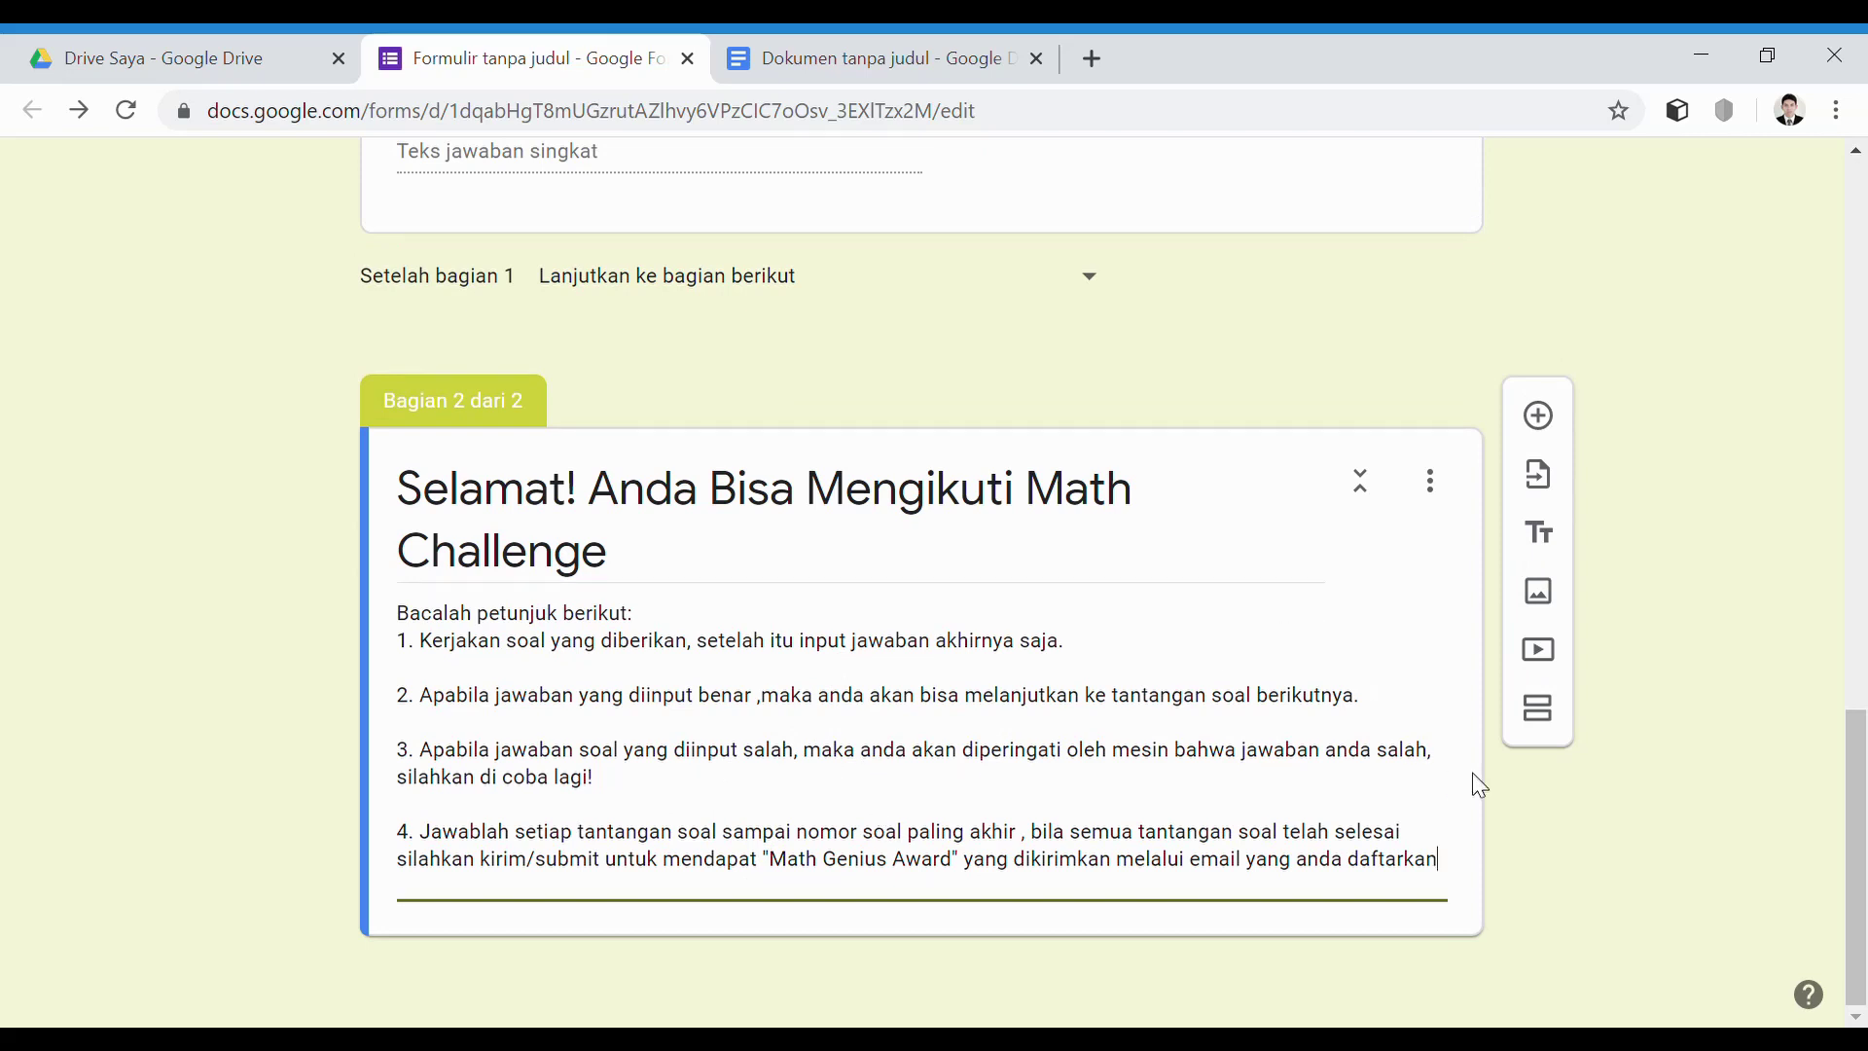
pyautogui.click(1538, 708)
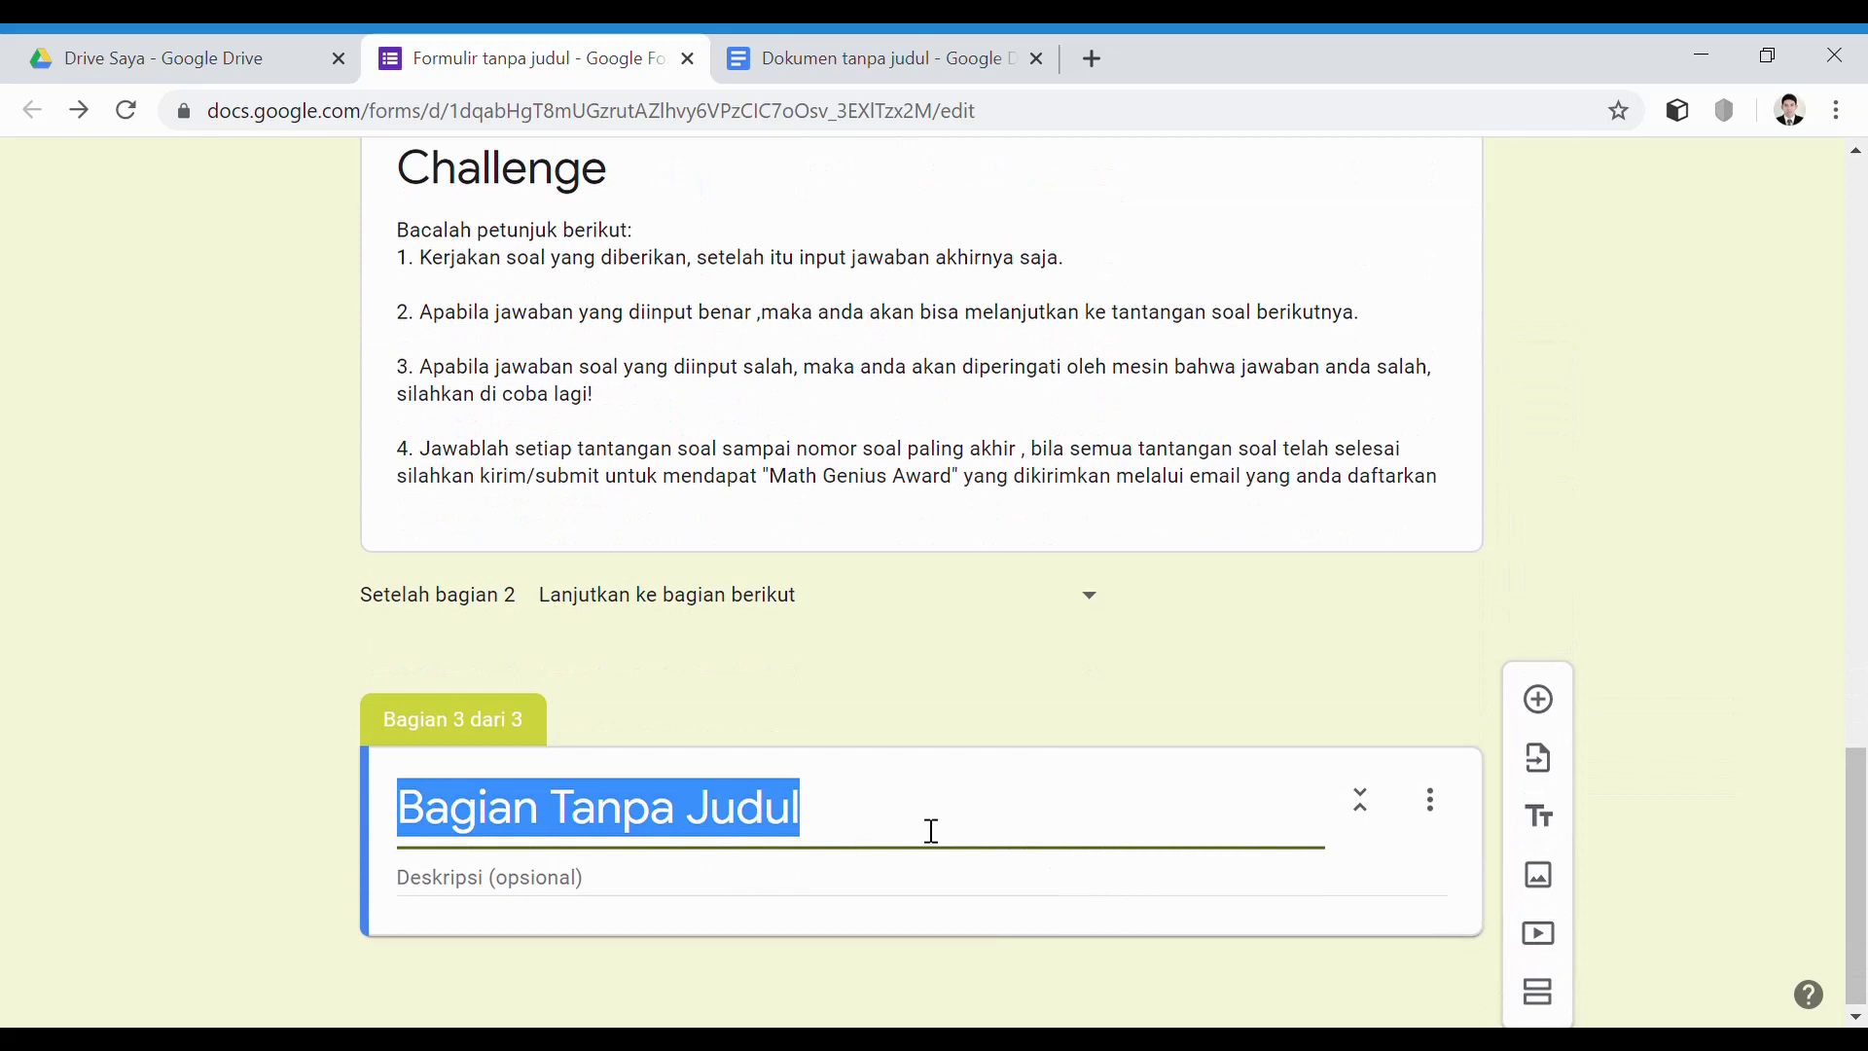
# Title the third section 'Challenge-1'
pyautogui.write('Chan')
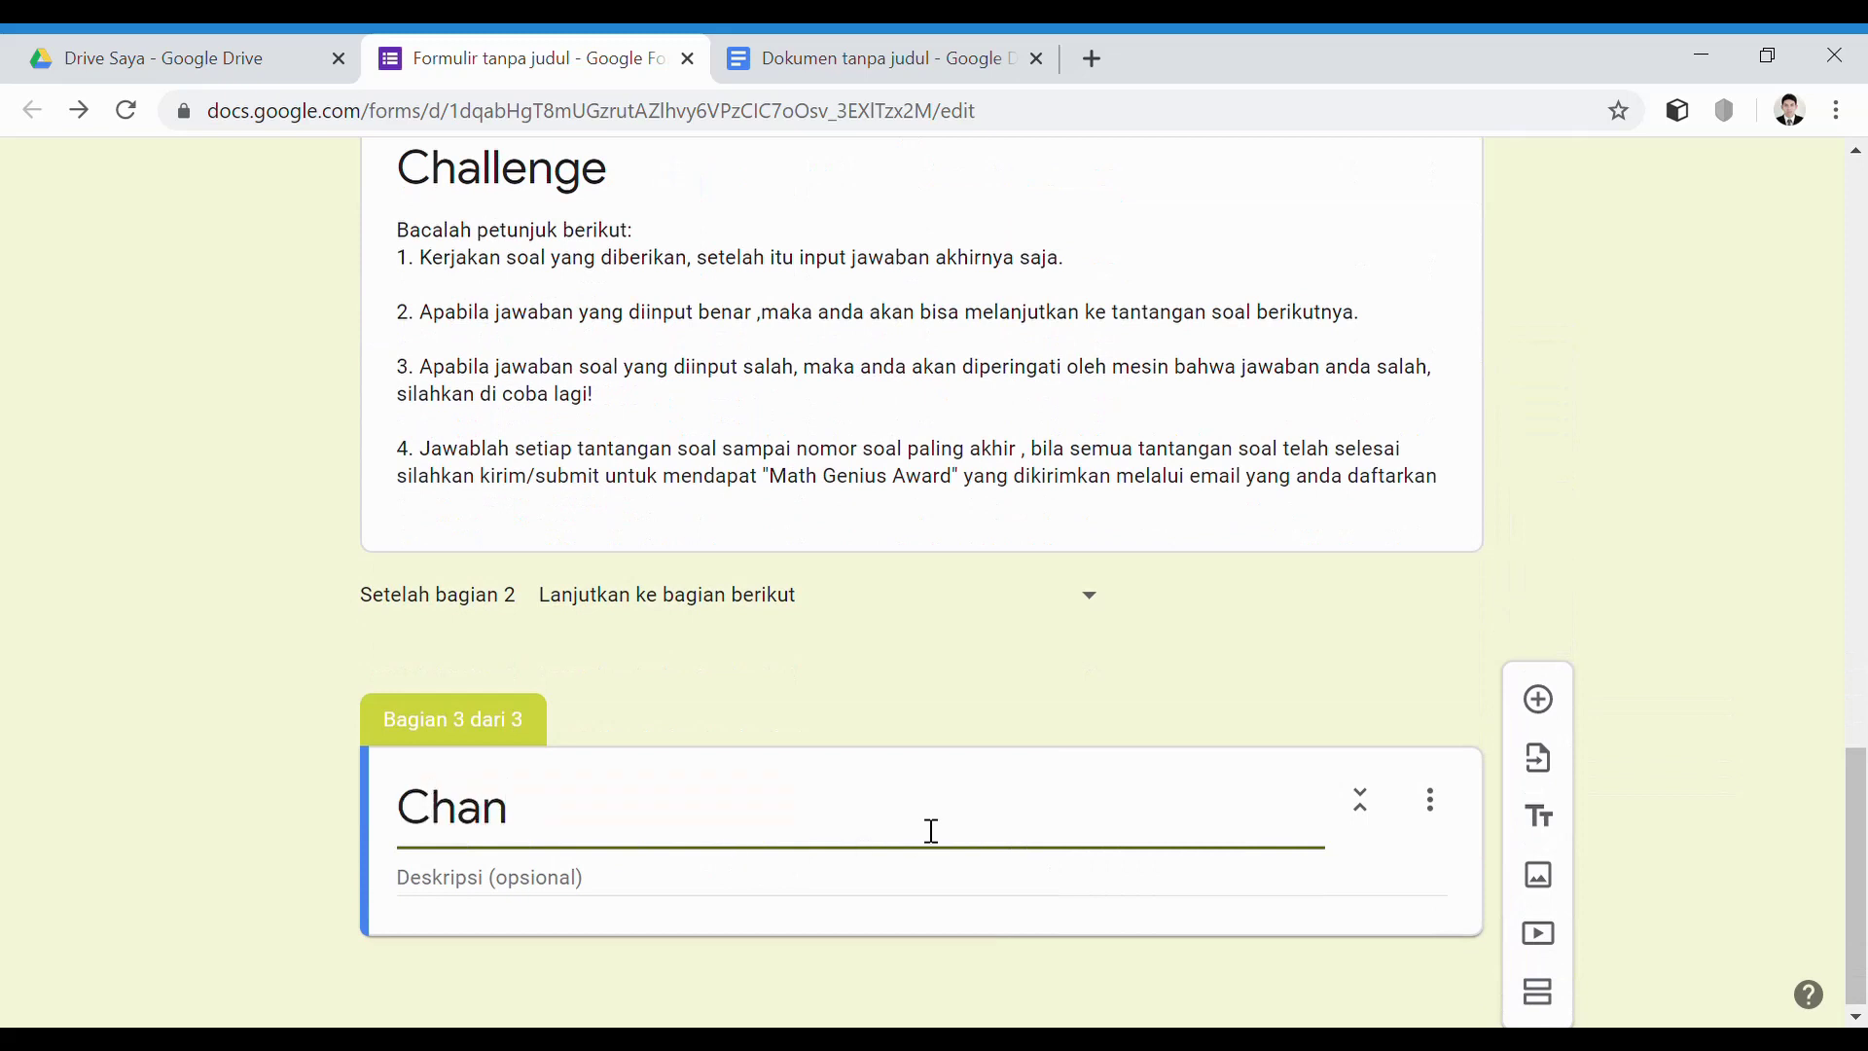
pyautogui.write('g')
pyautogui.press('BackSpace')
pyautogui.press('BackSpace')
pyautogui.write('le')
pyautogui.press('BackSpace')
pyautogui.write('lenge-1')
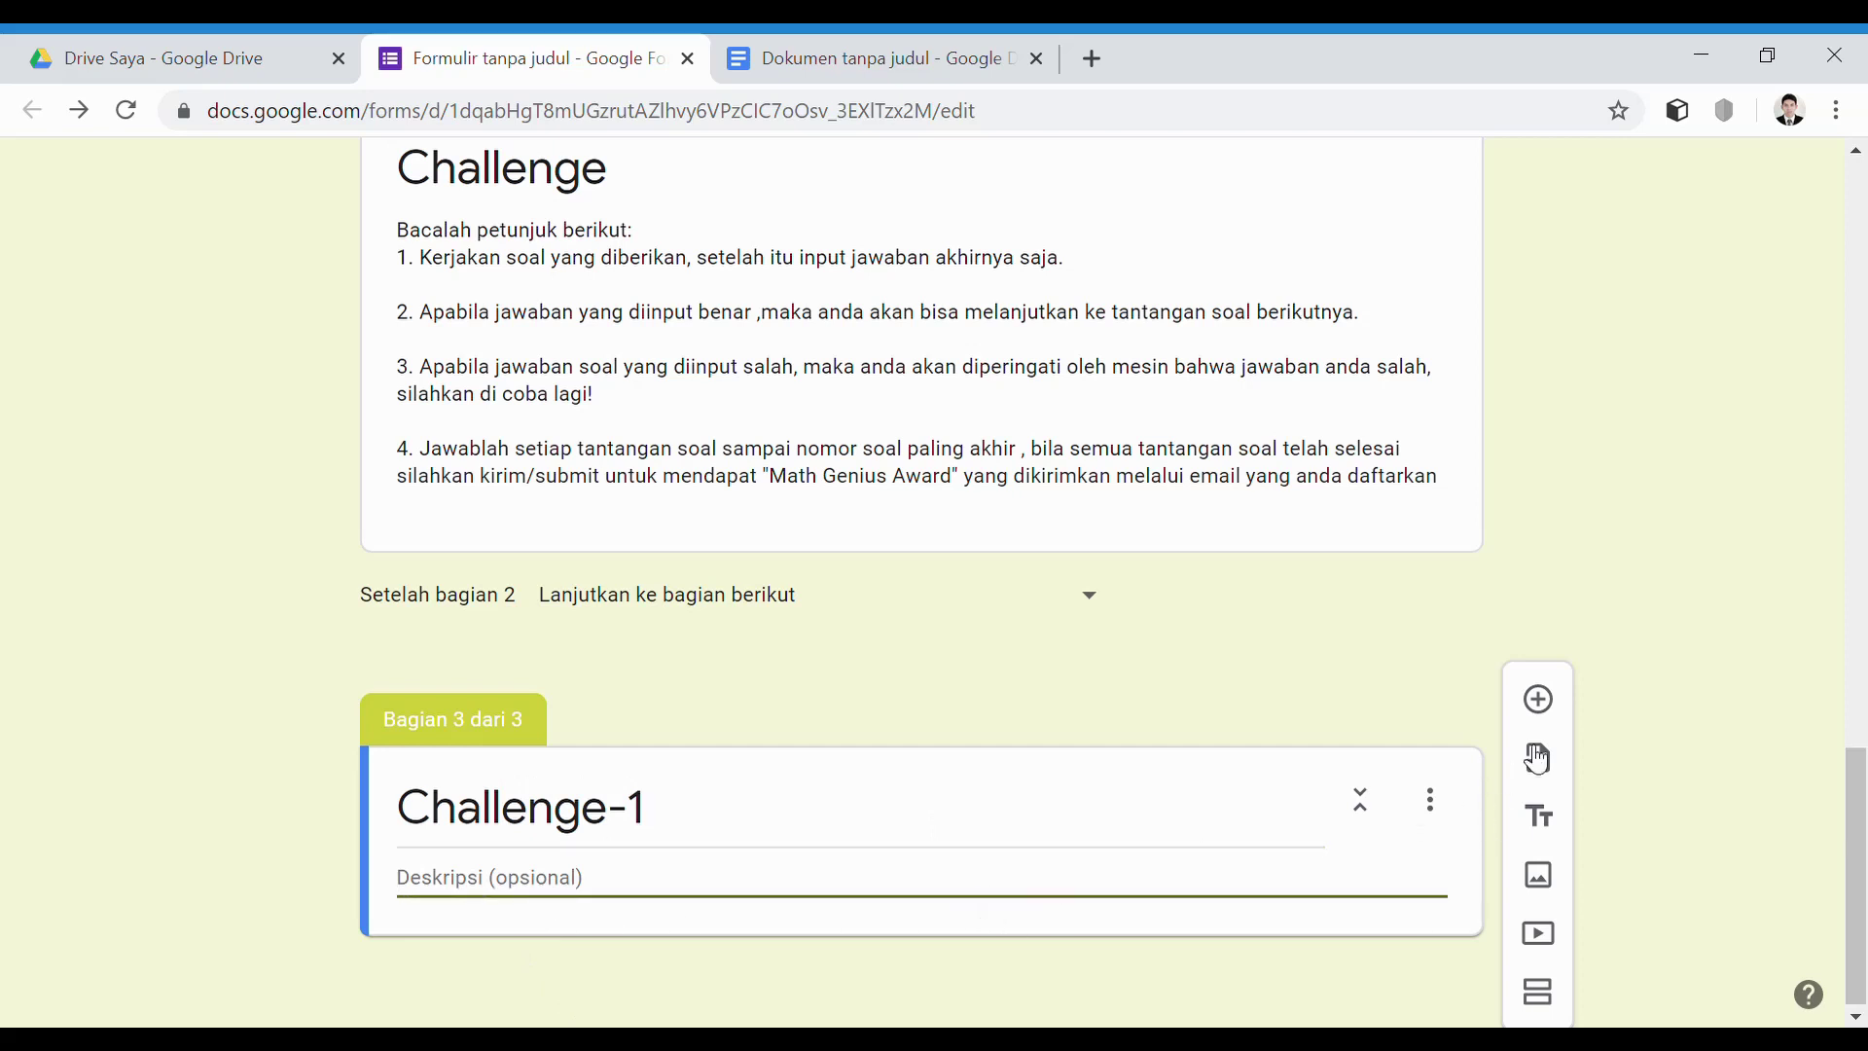
# Add a question and paste the bus problem about kota M to kota N from the Doc
pyautogui.click(1538, 698)
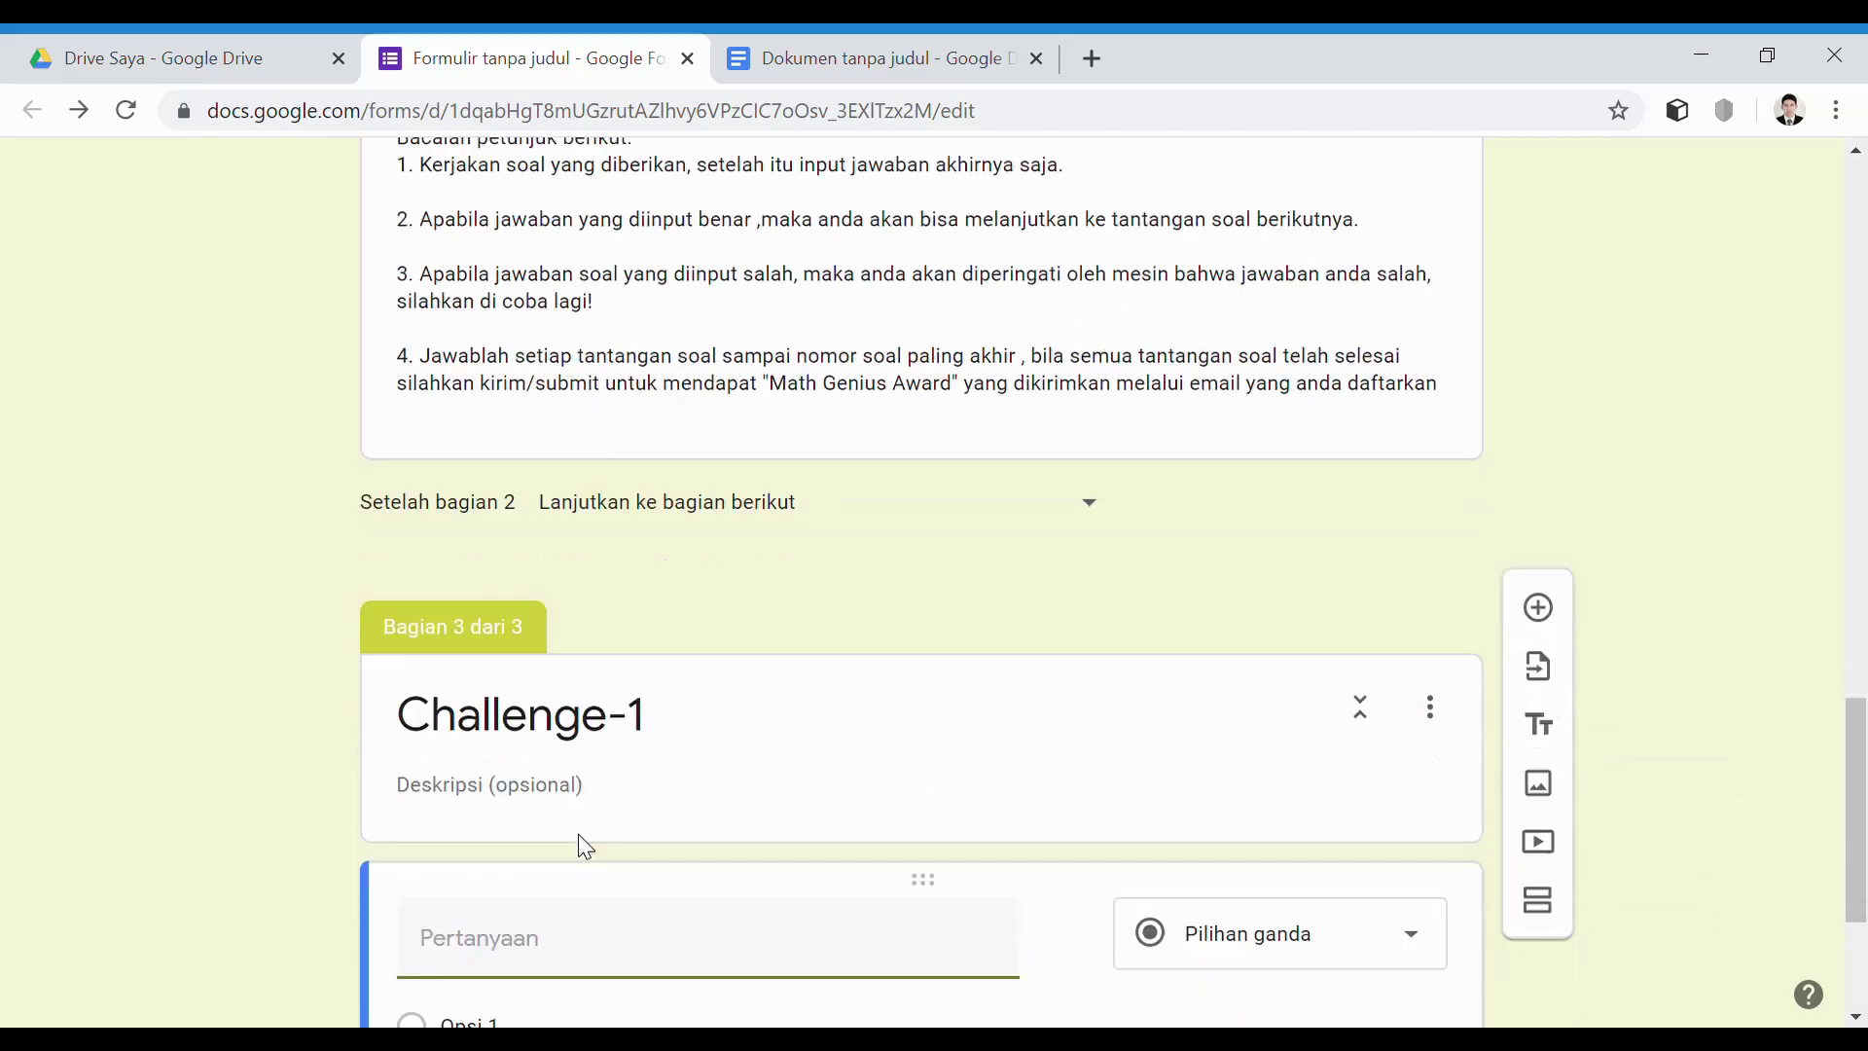
pyautogui.click(891, 43)
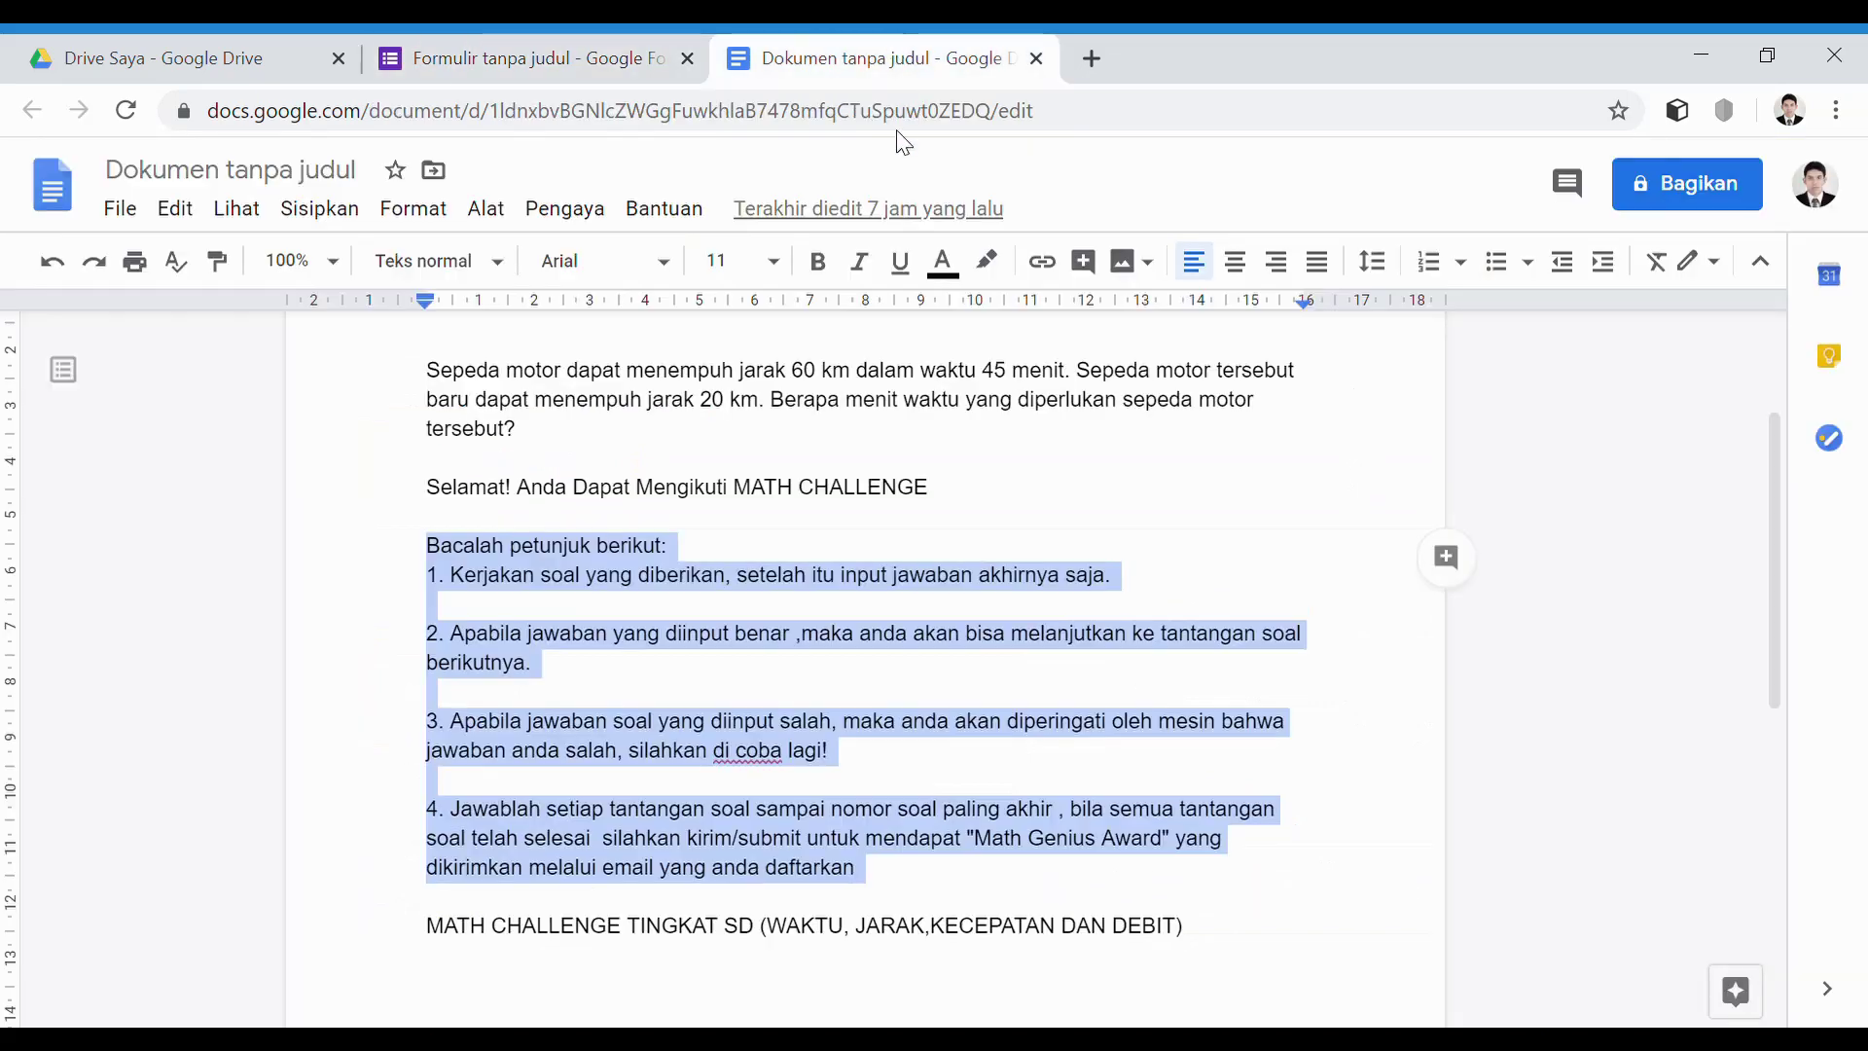
pyautogui.scroll(3, 821, 638)
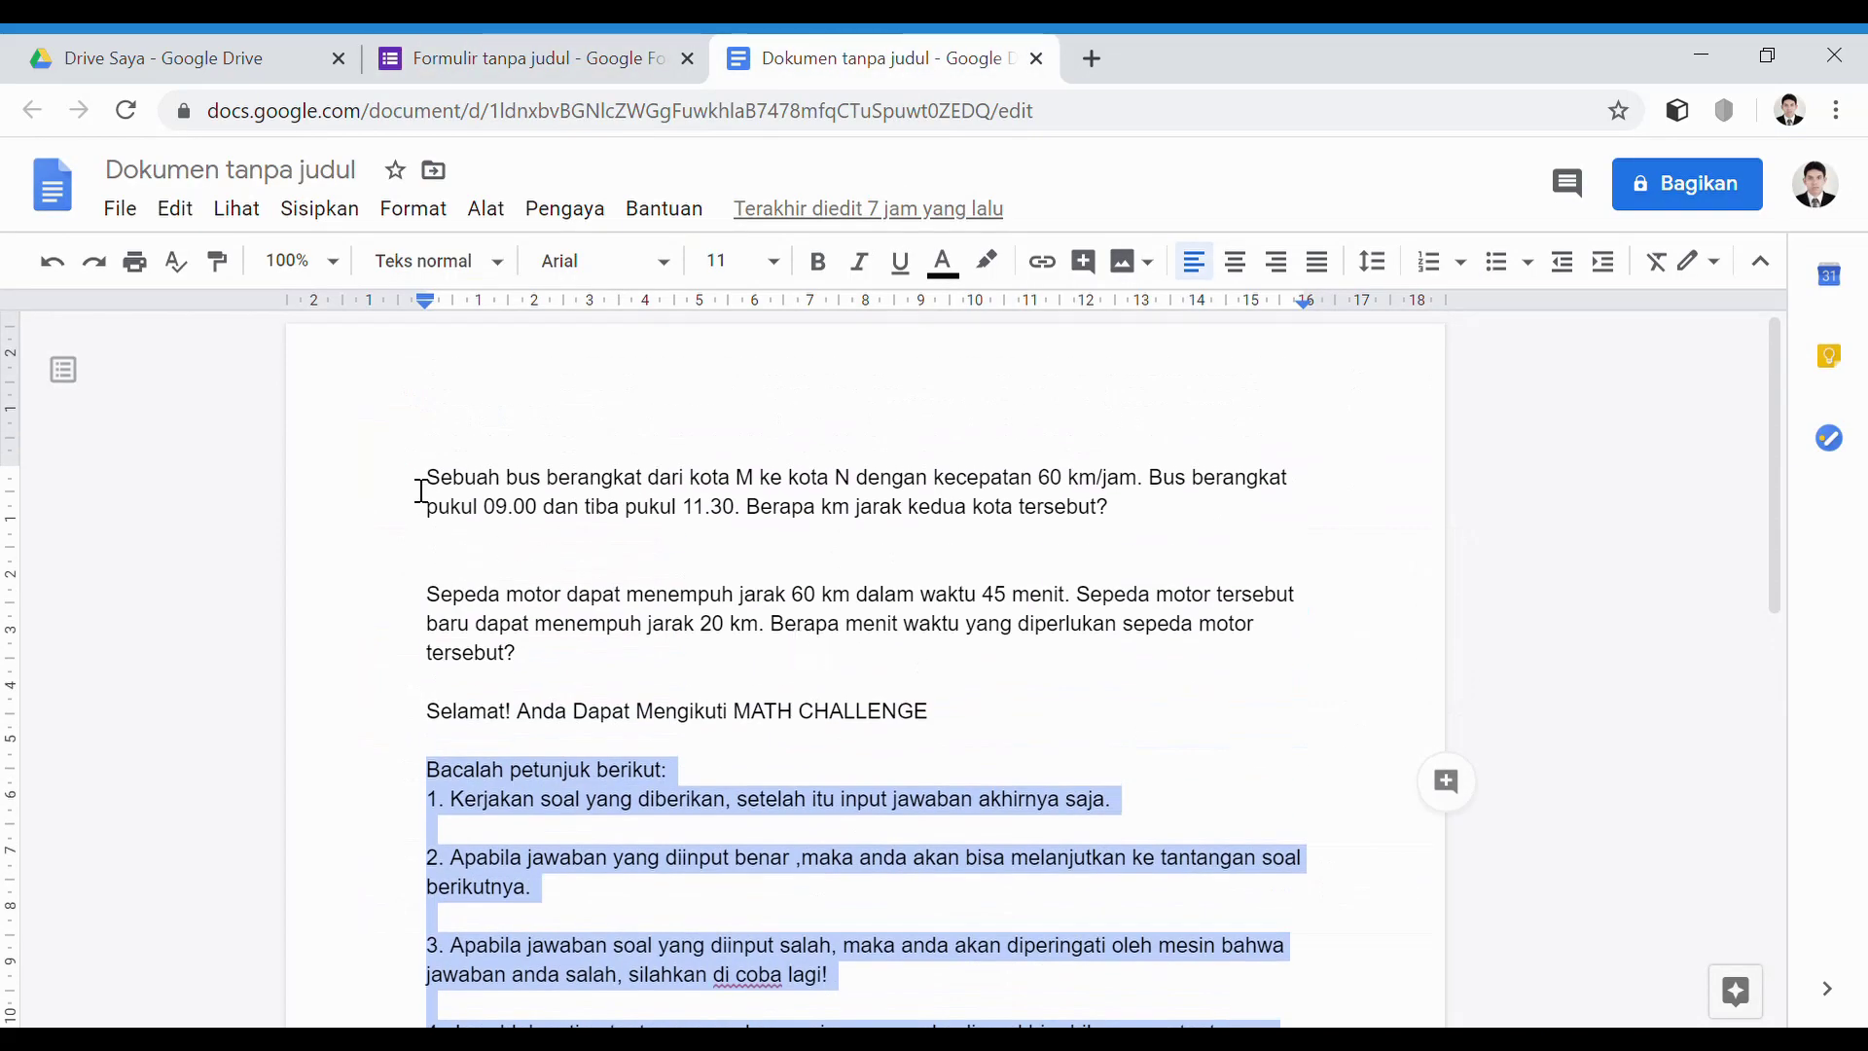
pyautogui.moveTo(429, 479); pyautogui.dragTo(1145, 530)
pyautogui.hotkey('ctrl', 'c')
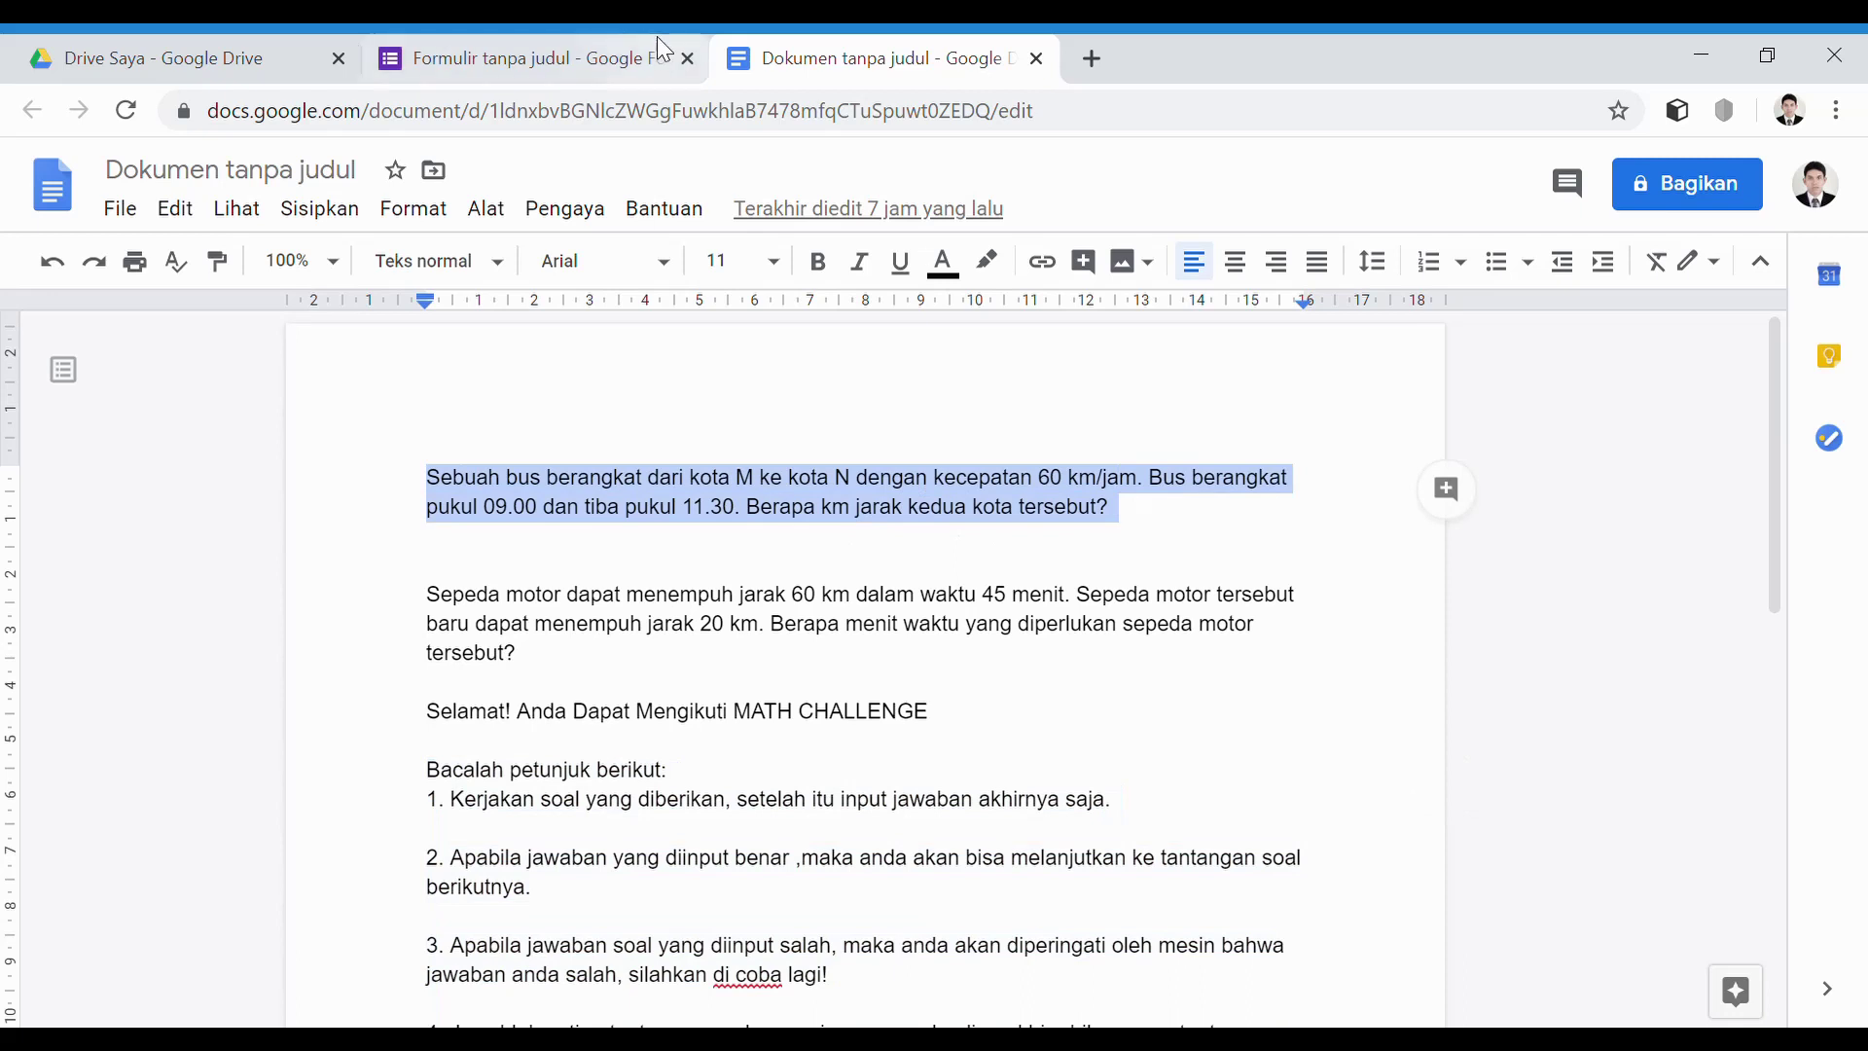
pyautogui.click(534, 57)
pyautogui.hotkey('ctrl', 'v')
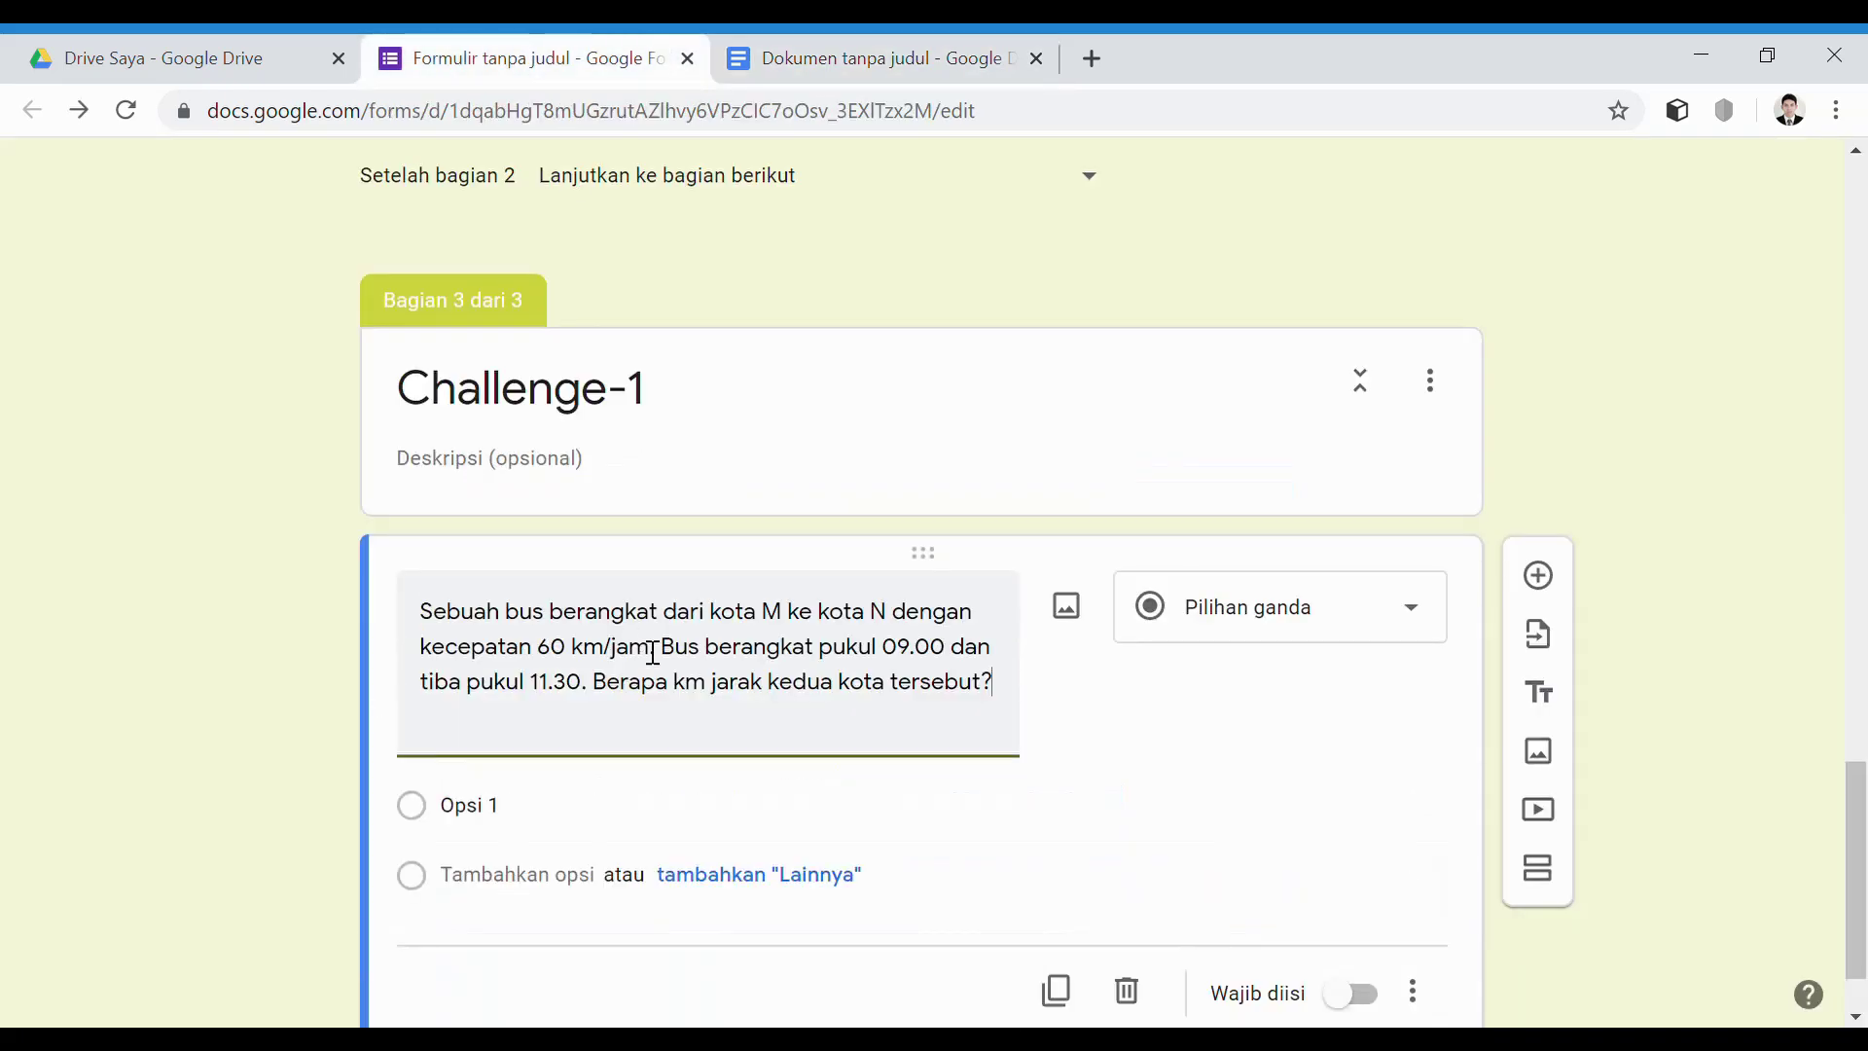
pyautogui.click(492, 741)
pyautogui.click(1422, 625)
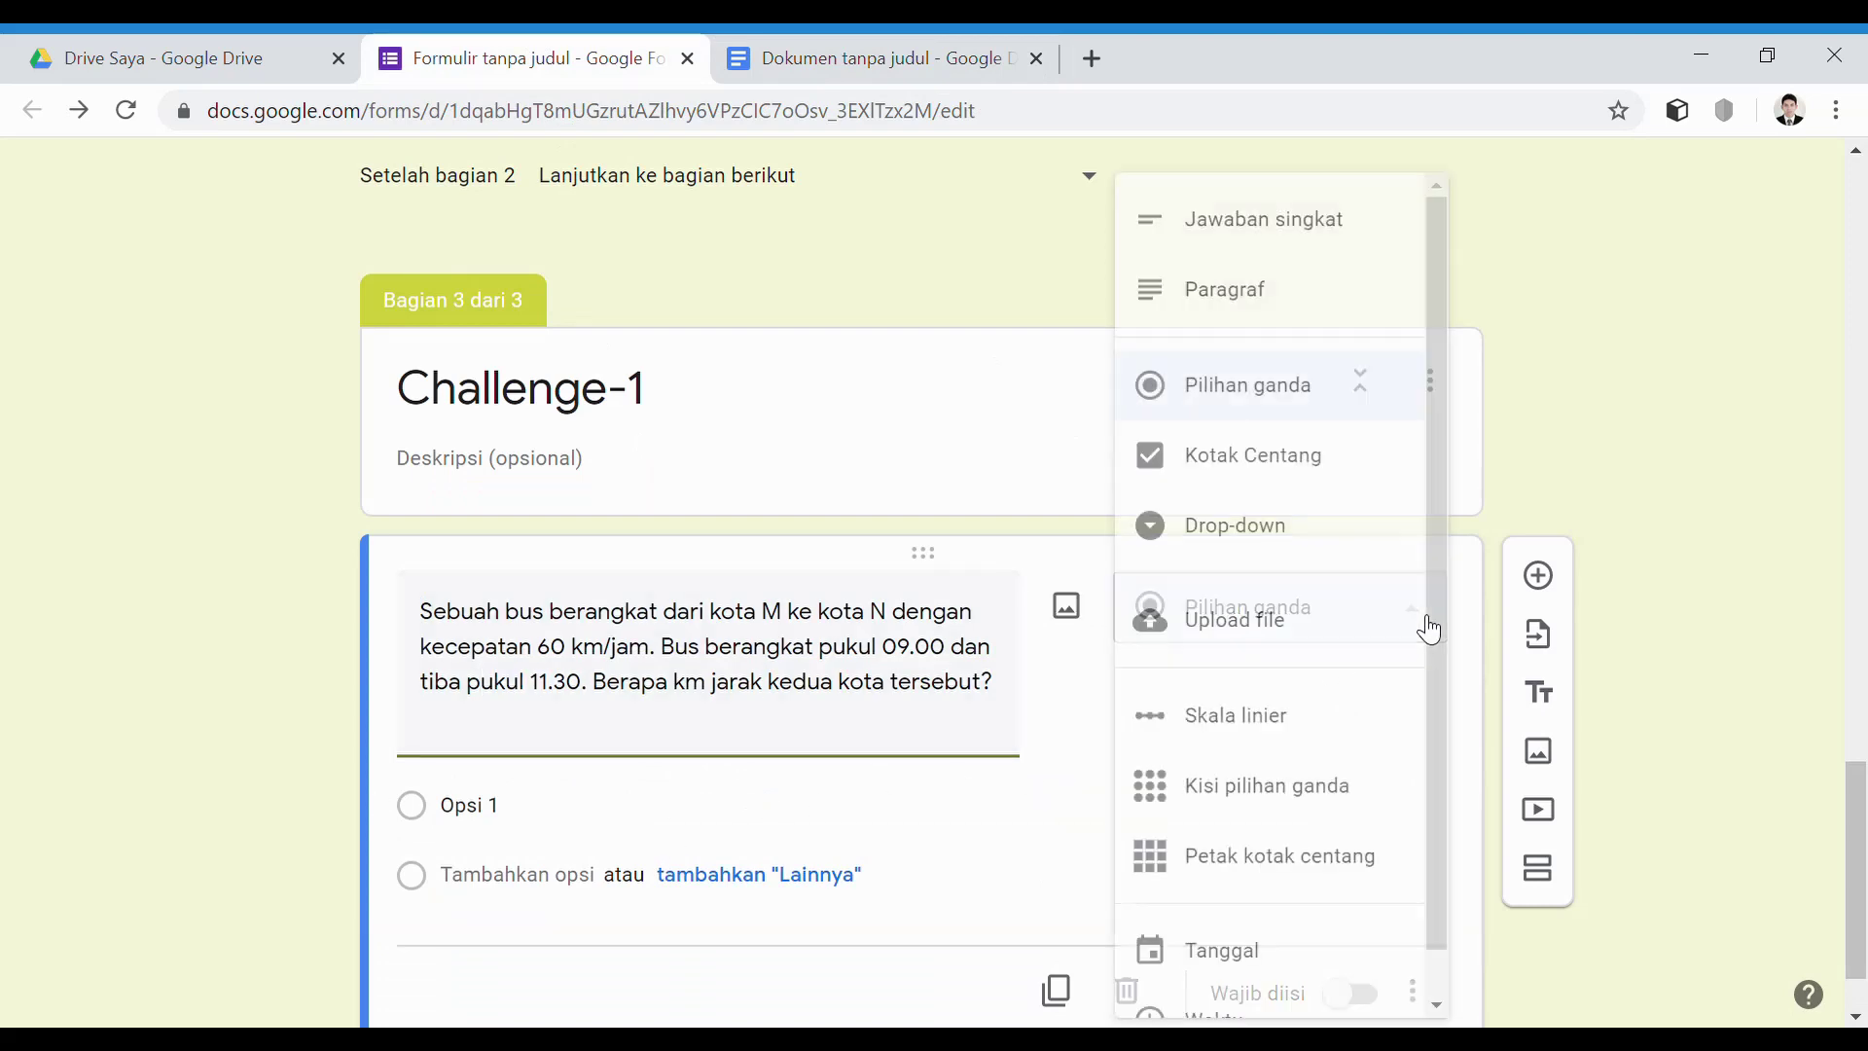
# Make the bus question a required short answer validated by regex containing 150
pyautogui.click(1274, 221)
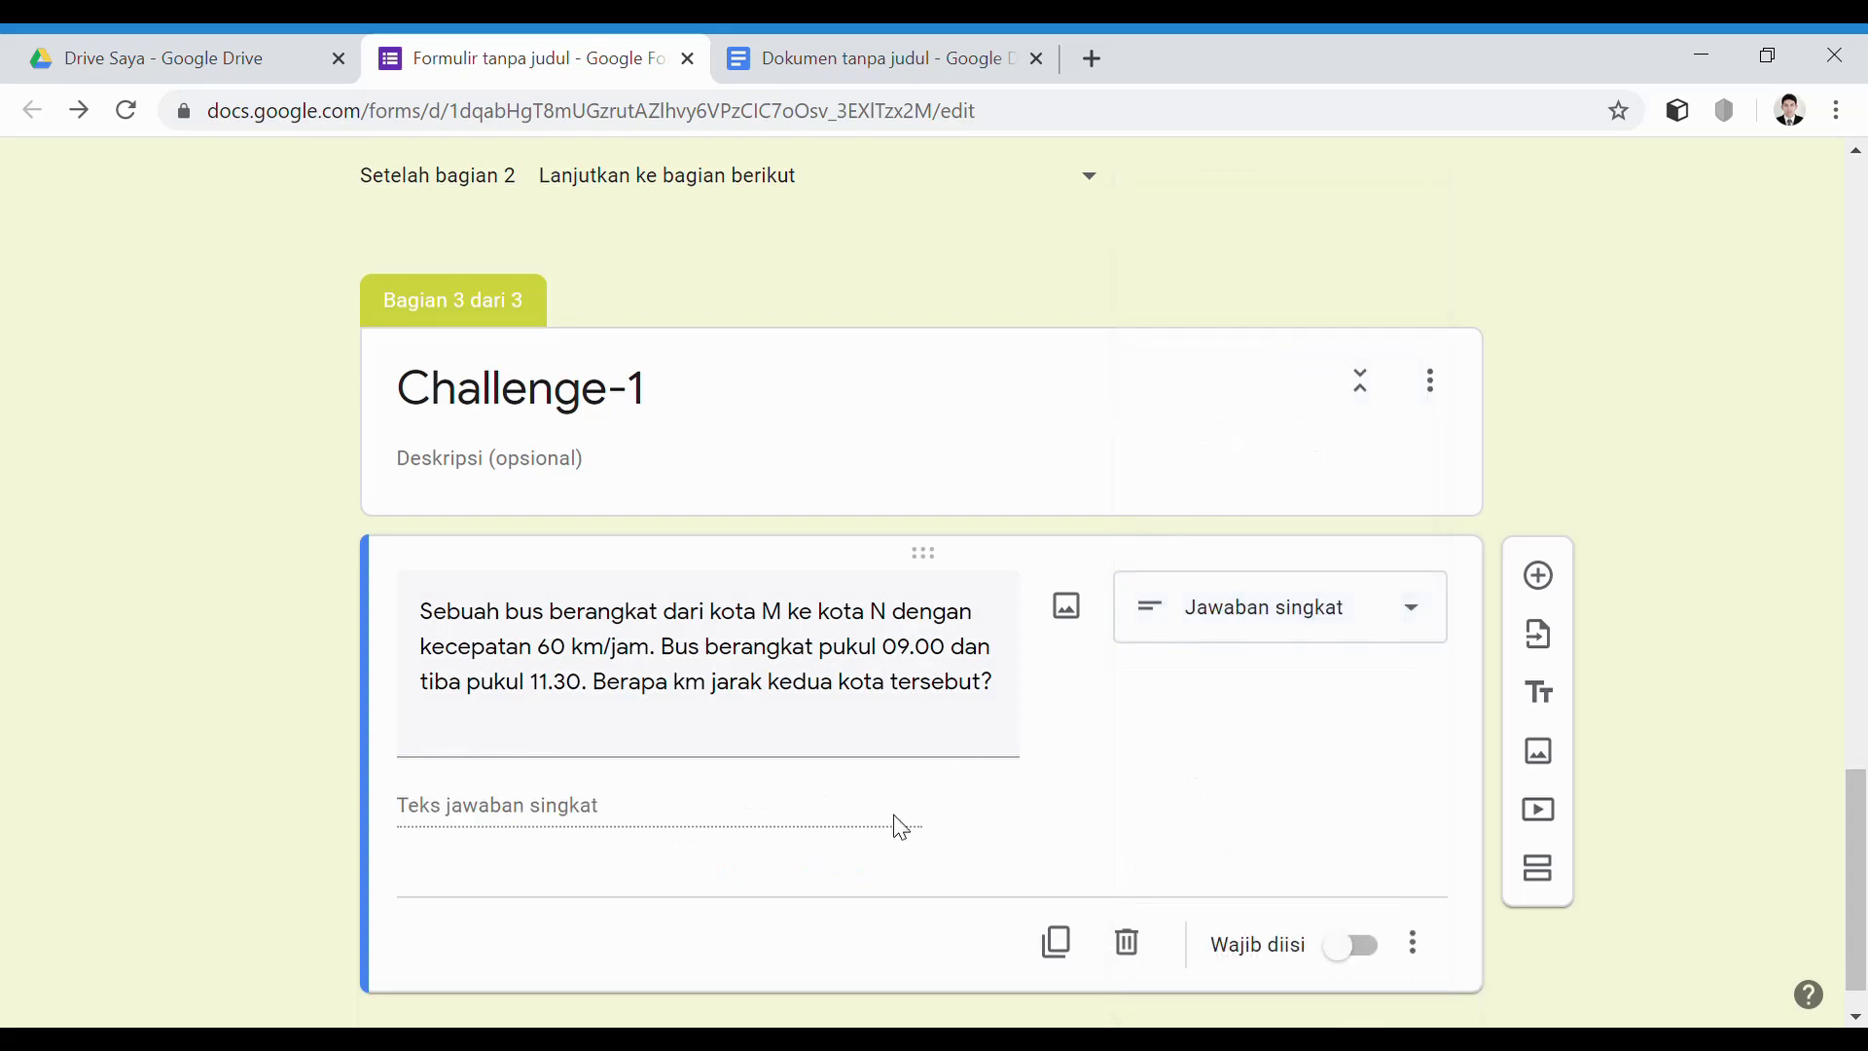
pyautogui.click(1371, 951)
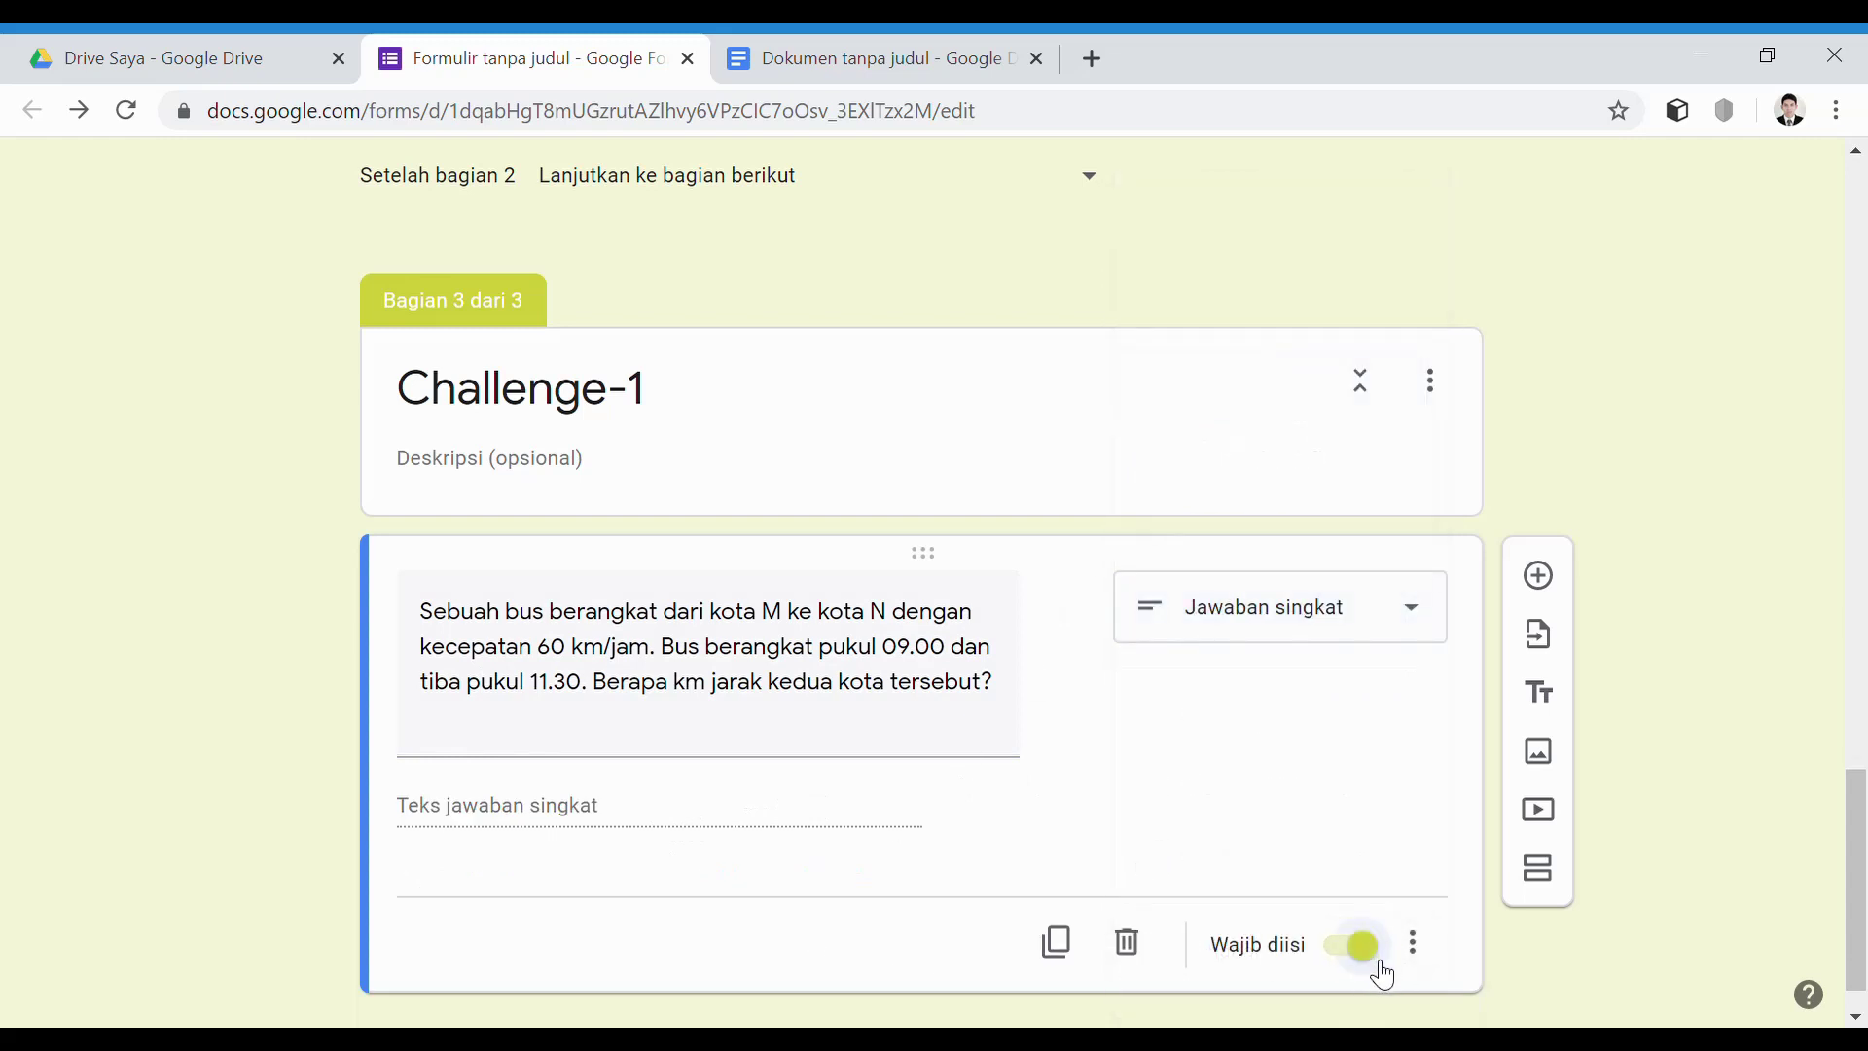
pyautogui.click(1415, 945)
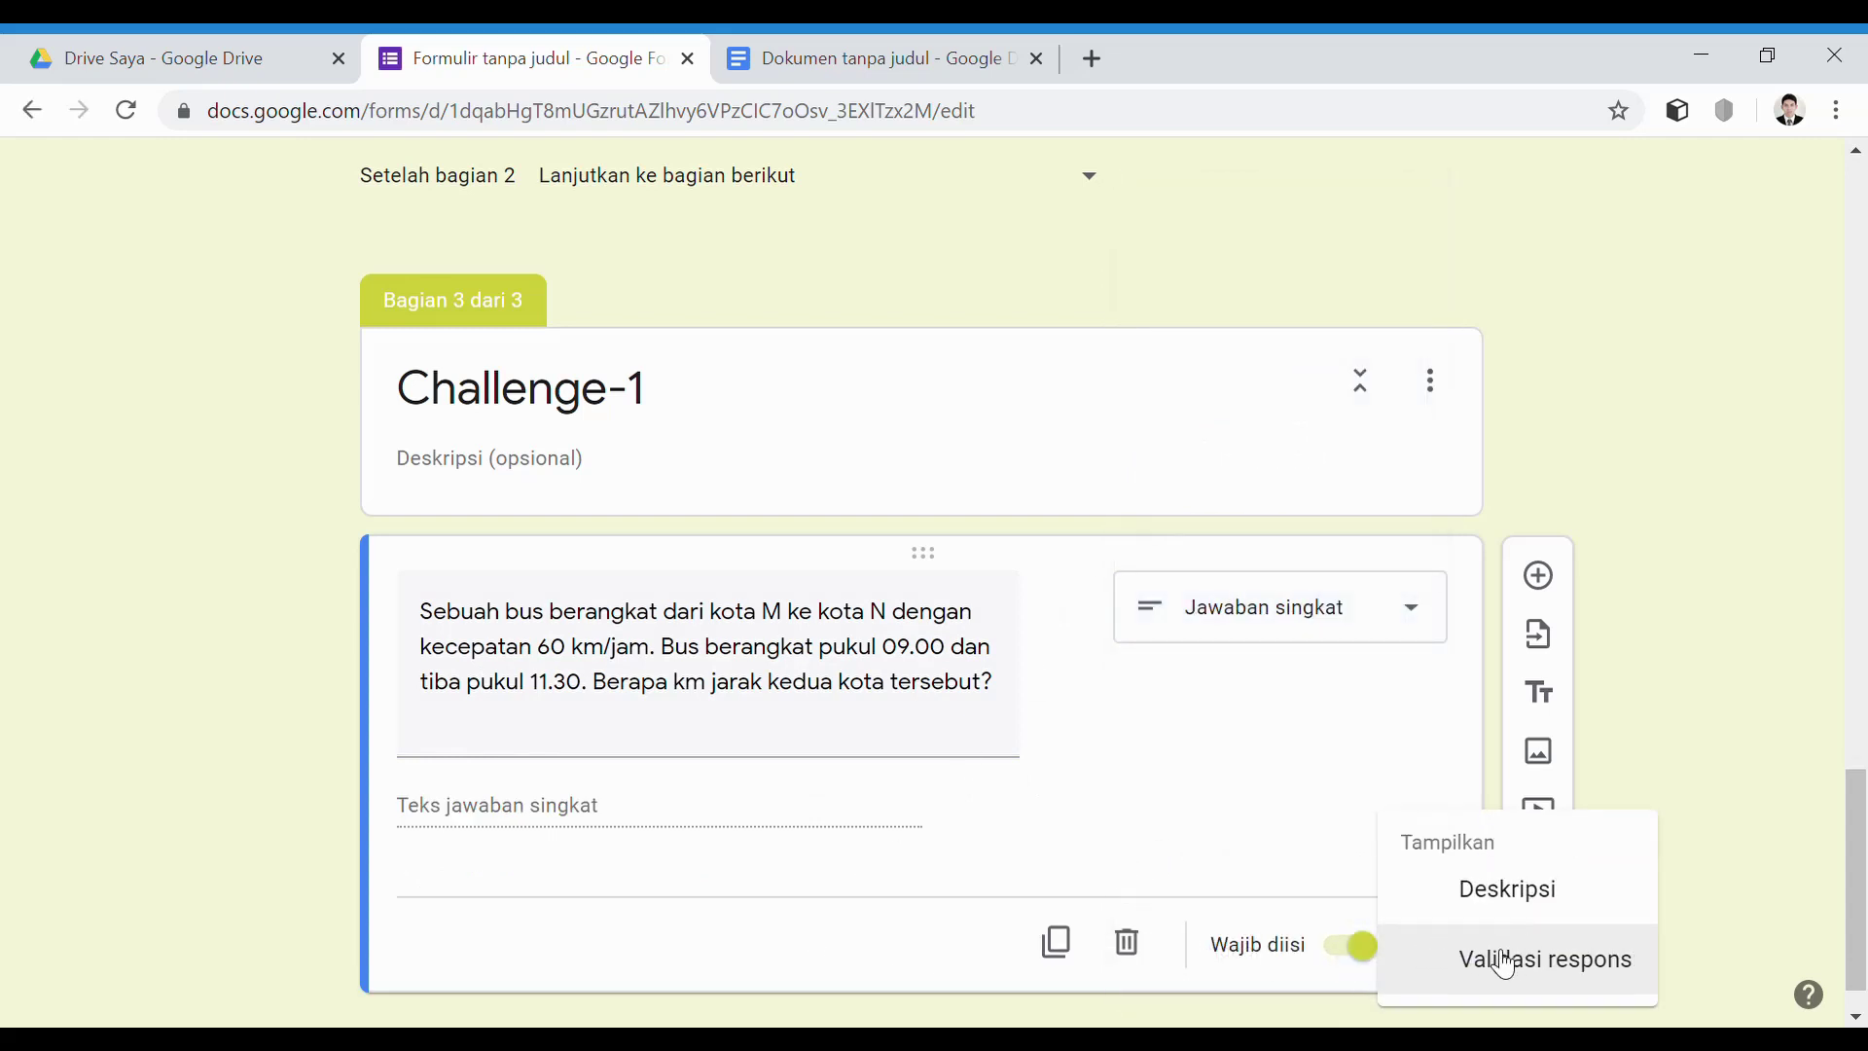
pyautogui.click(1493, 958)
pyautogui.scroll(-1, 701, 895)
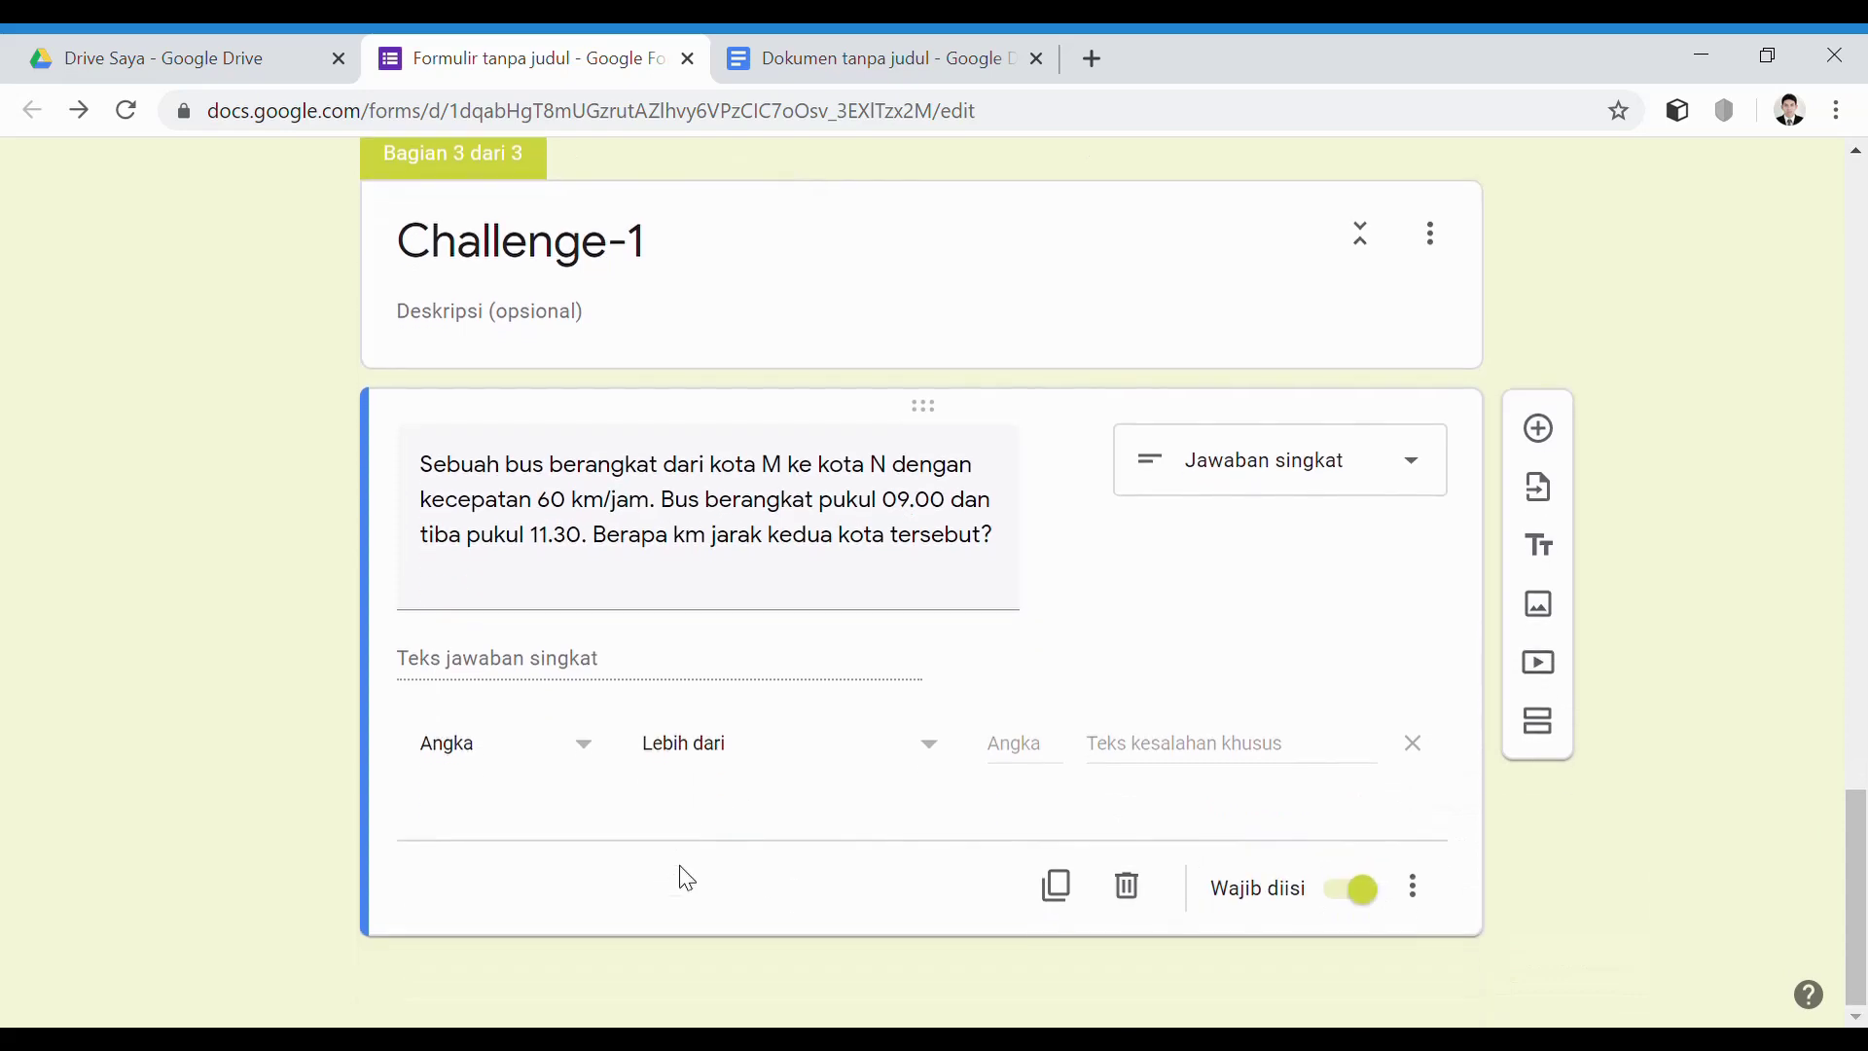
pyautogui.click(598, 773)
pyautogui.click(552, 988)
pyautogui.click(865, 757)
pyautogui.write('150')
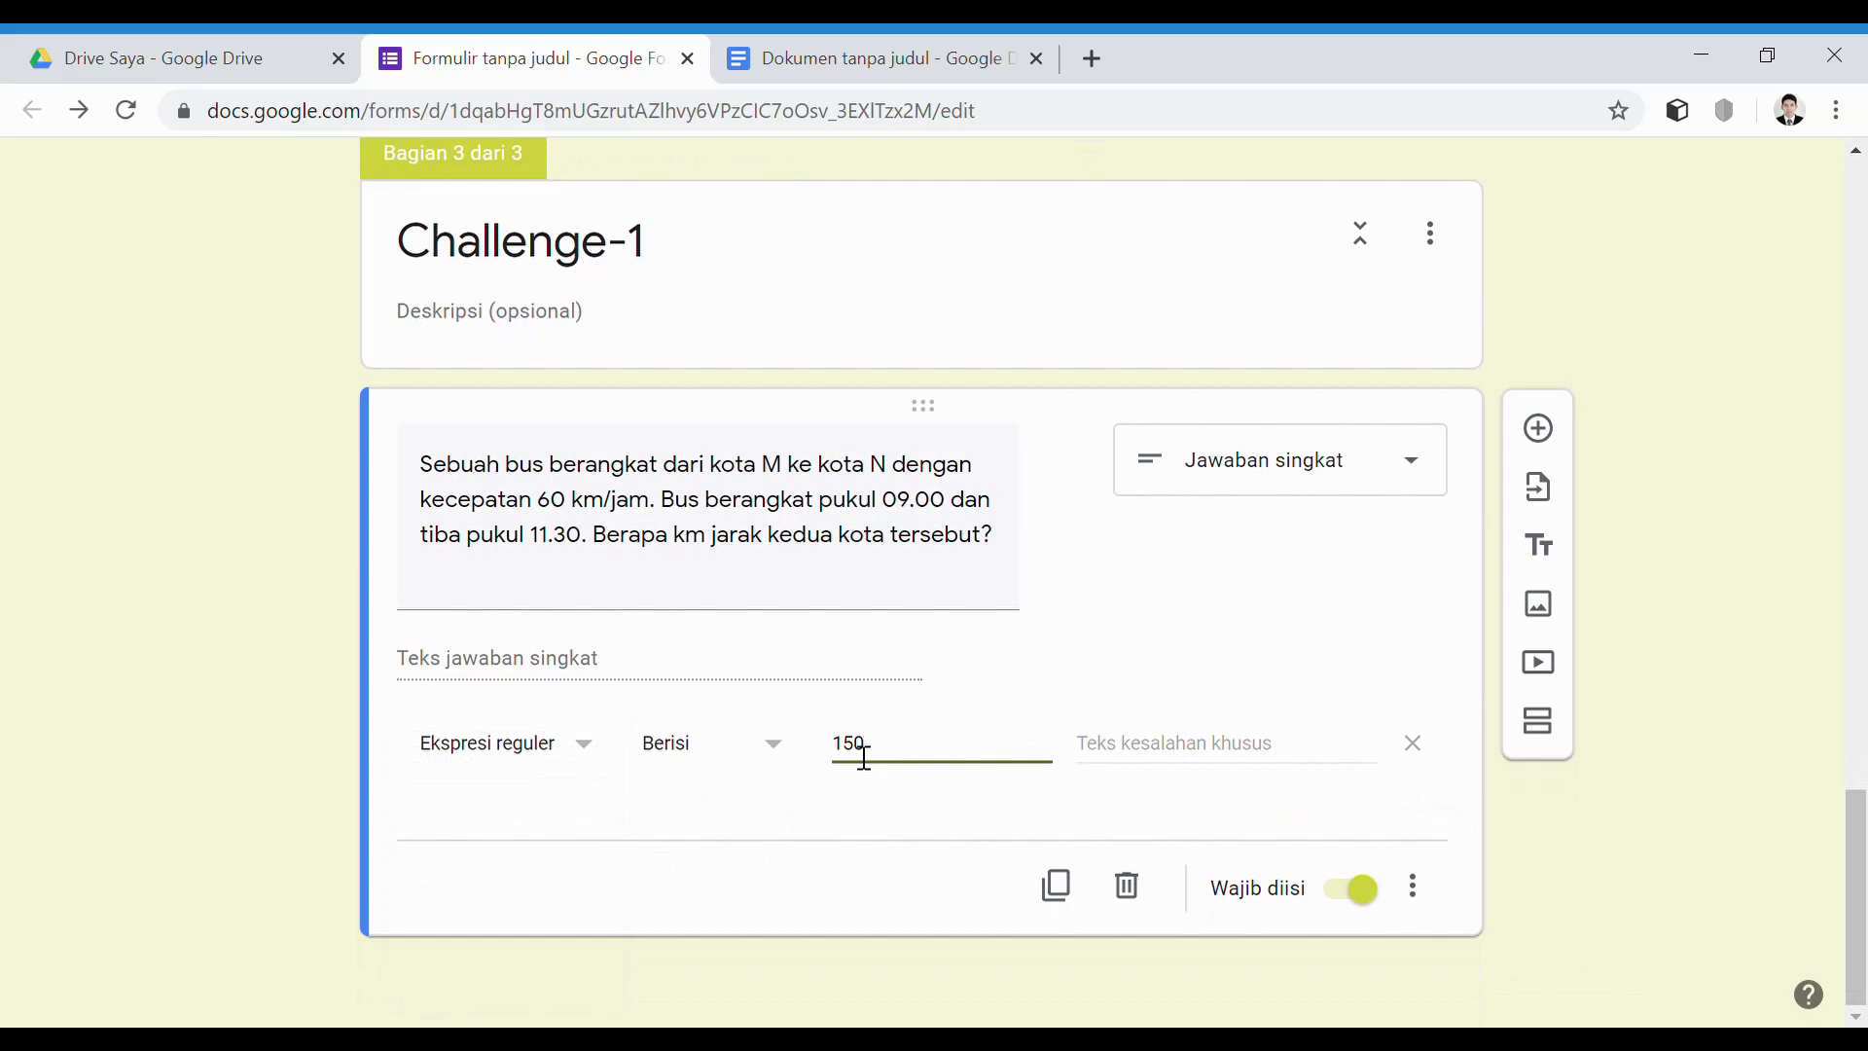
pyautogui.click(1128, 758)
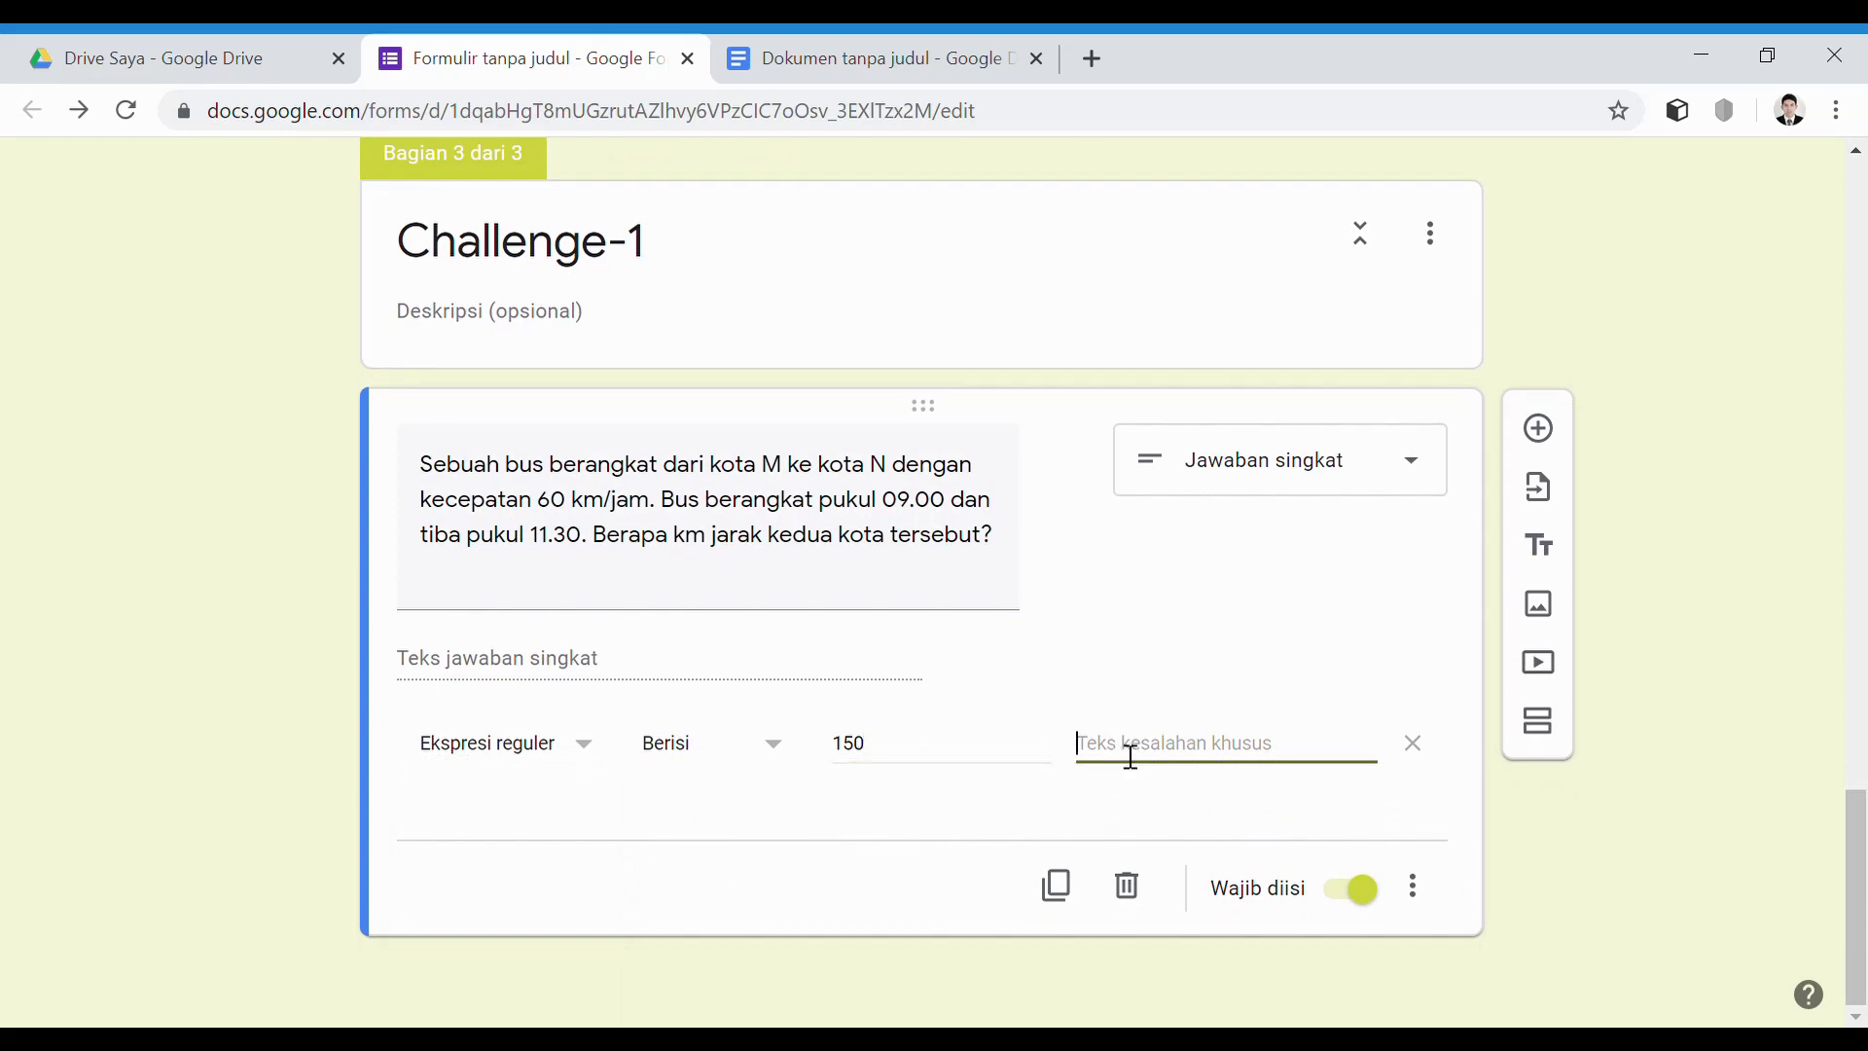
# Set the validation error message to 'Jawaban Anda Salah, Coba lagi!'
pyautogui.write('S')
pyautogui.press('BackSpace')
pyautogui.write('A')
pyautogui.press('BackSpace')
pyautogui.write('Ja')
pyautogui.press('BackSpace')
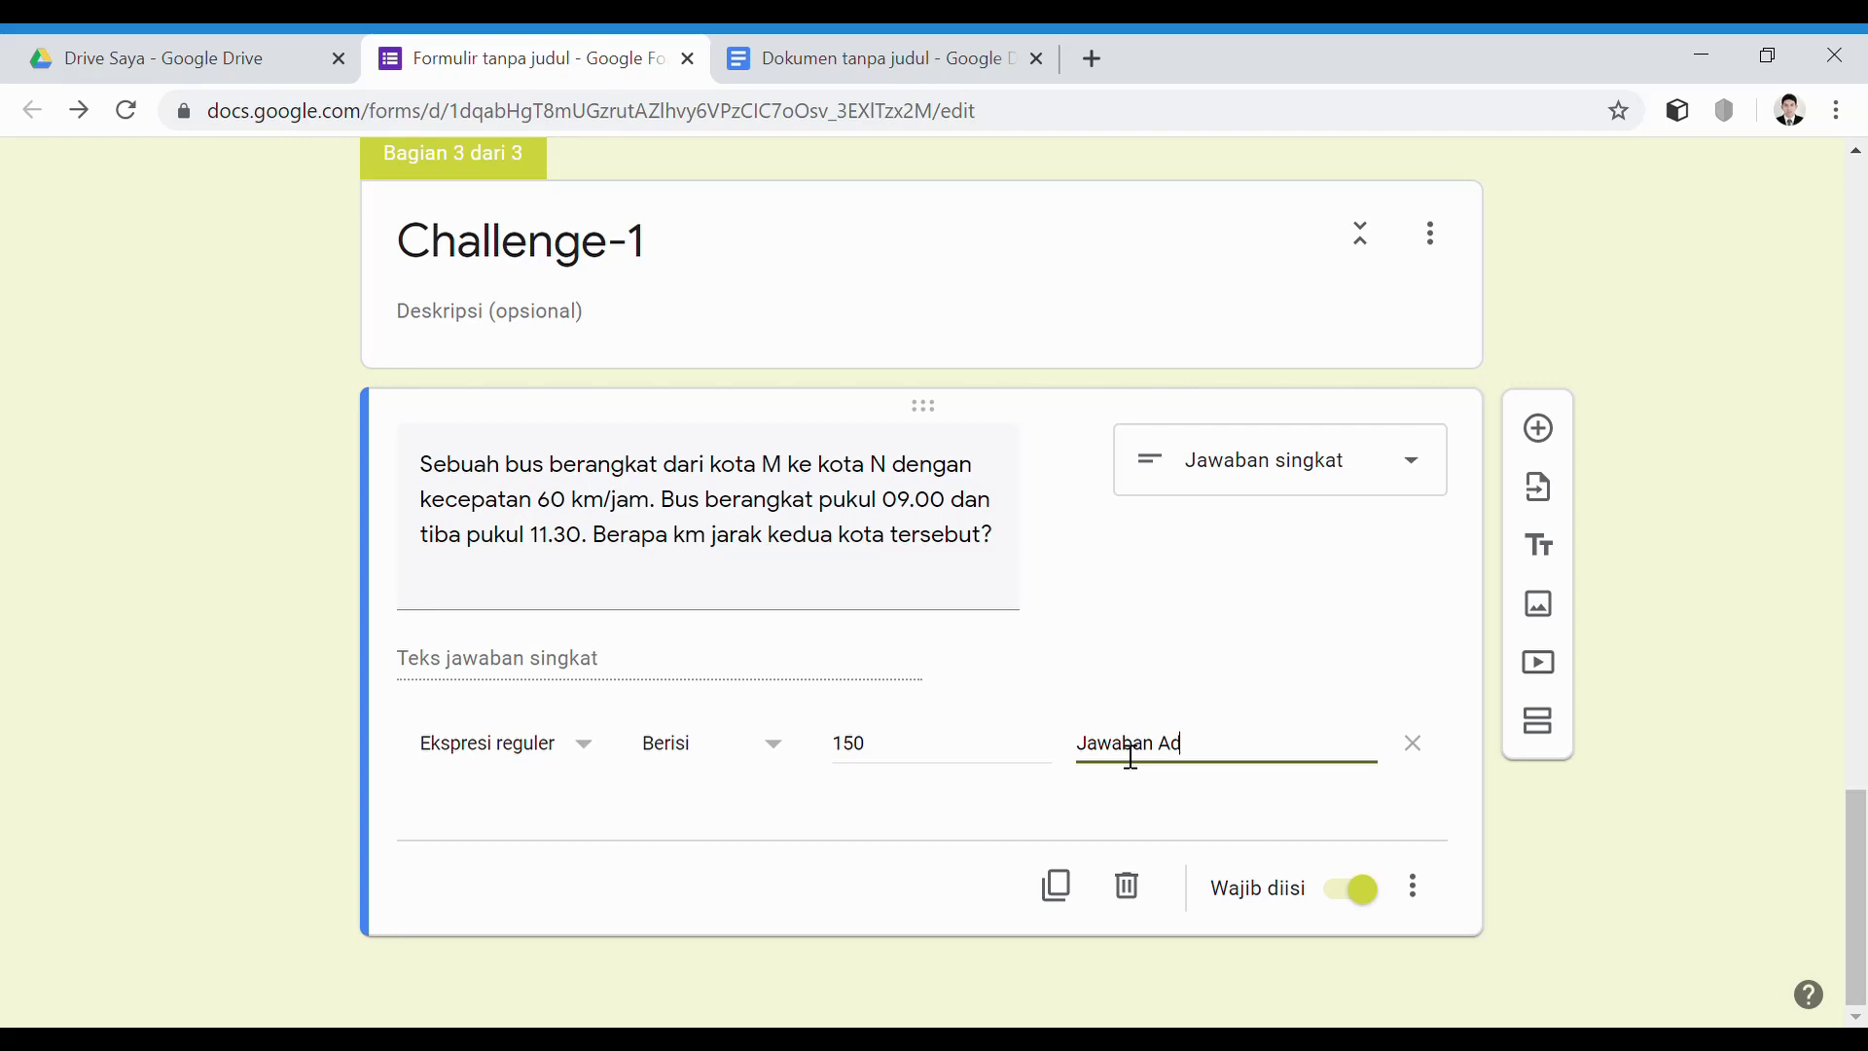
pyautogui.press('BackSpace')
pyautogui.write('nda Salah, Coba lagi!')
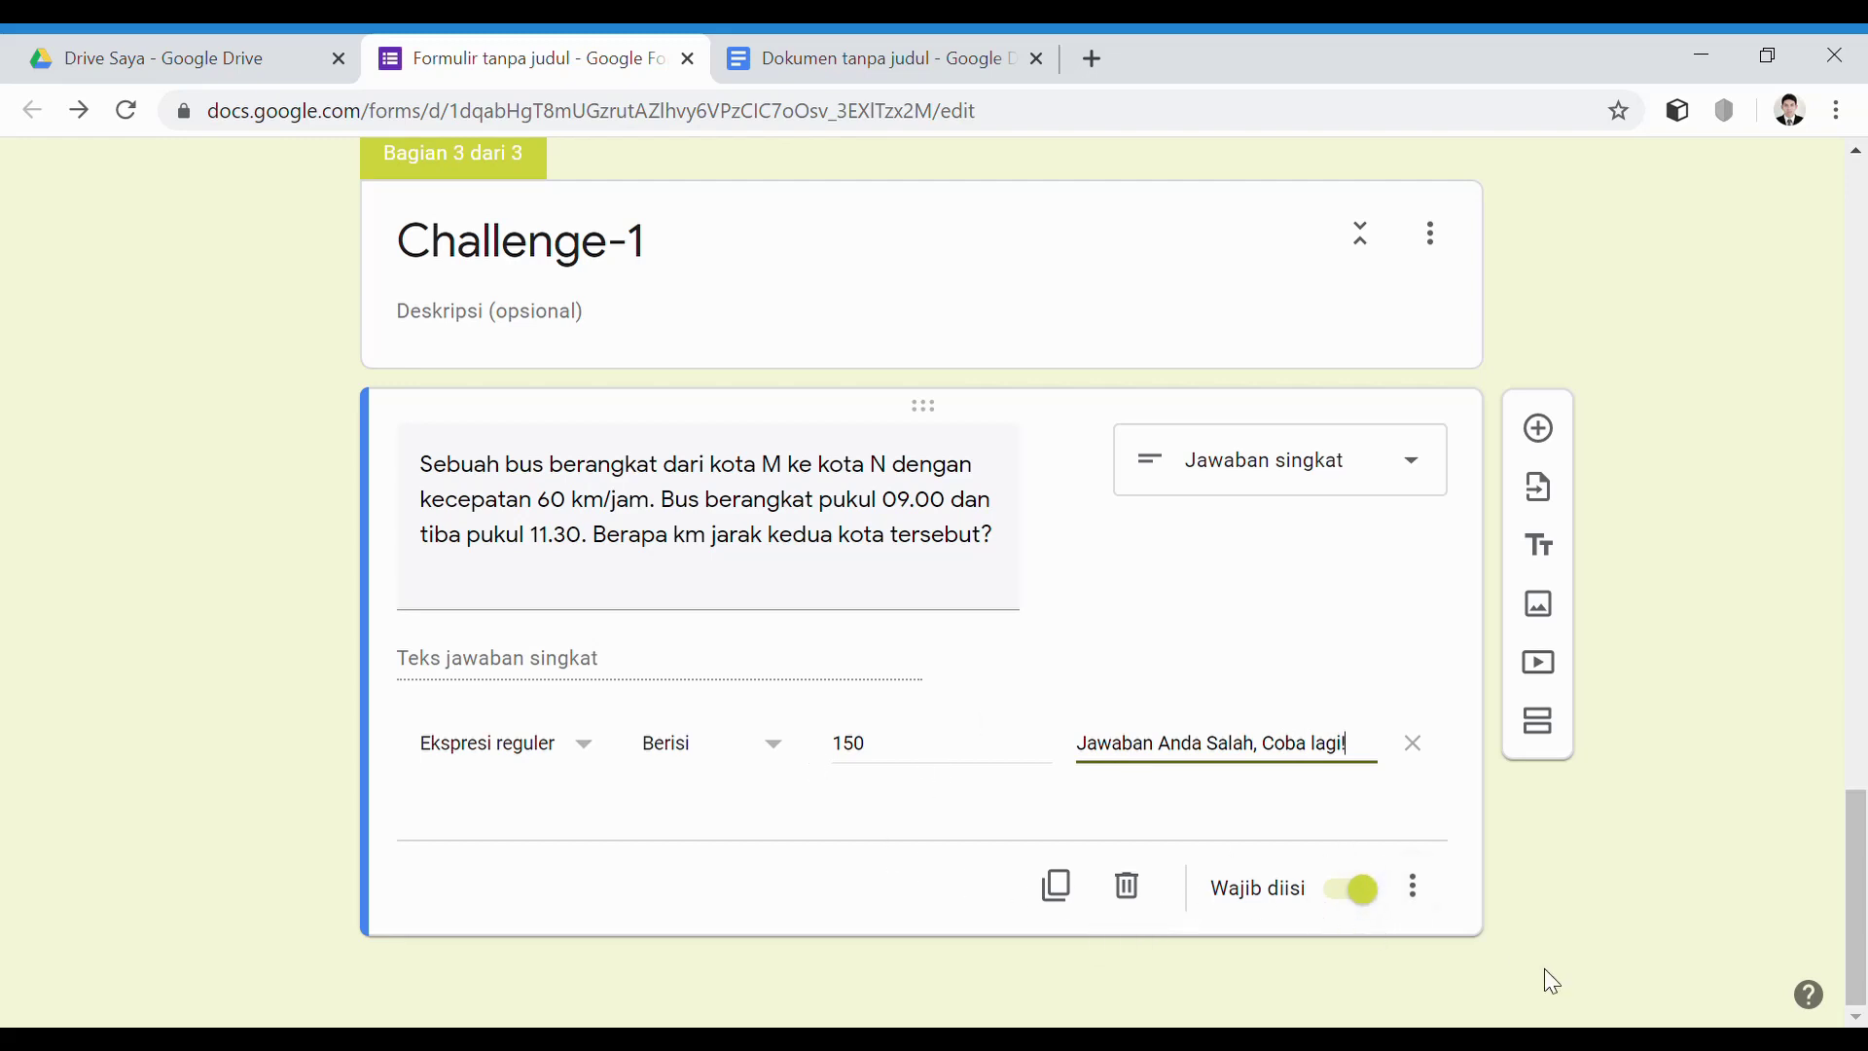
pyautogui.click(1430, 912)
# Give the bus question the description 'Berikan jawaban berupa angka tanpa satuan (Misalnya: 12)'
pyautogui.click(1530, 888)
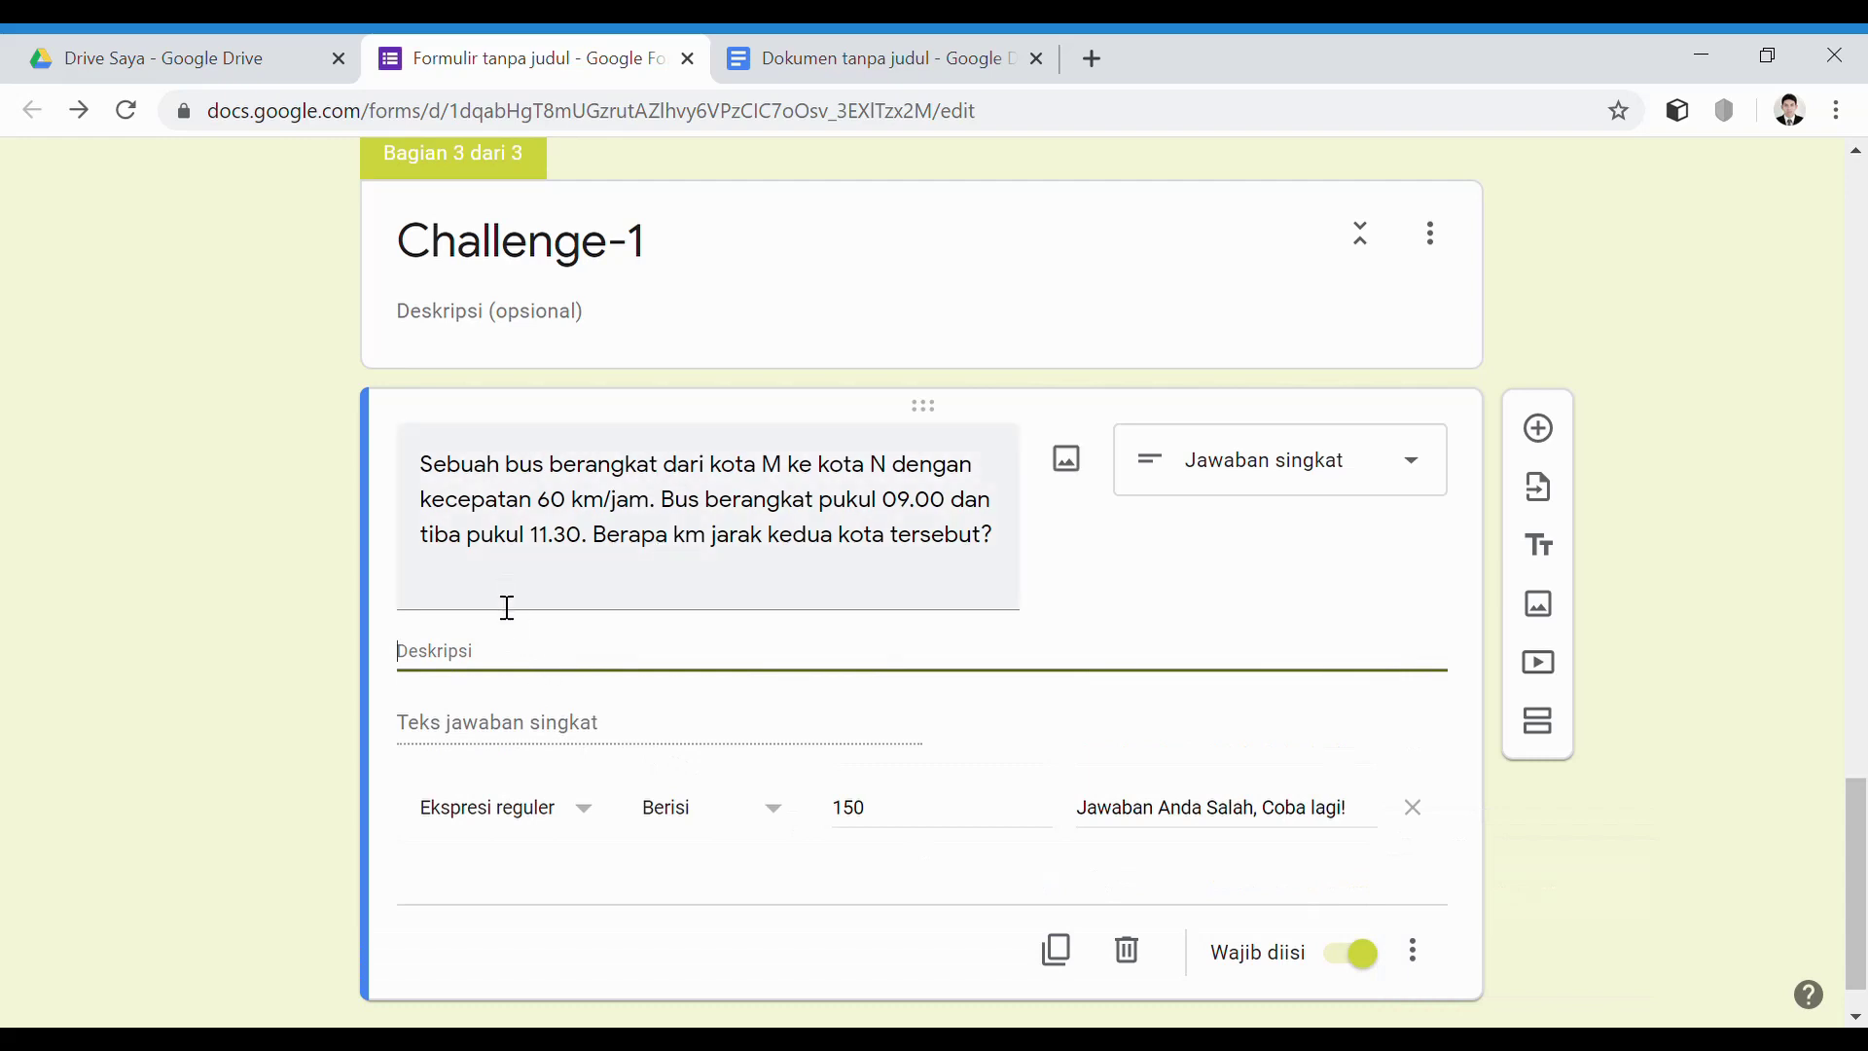
pyautogui.write('B')
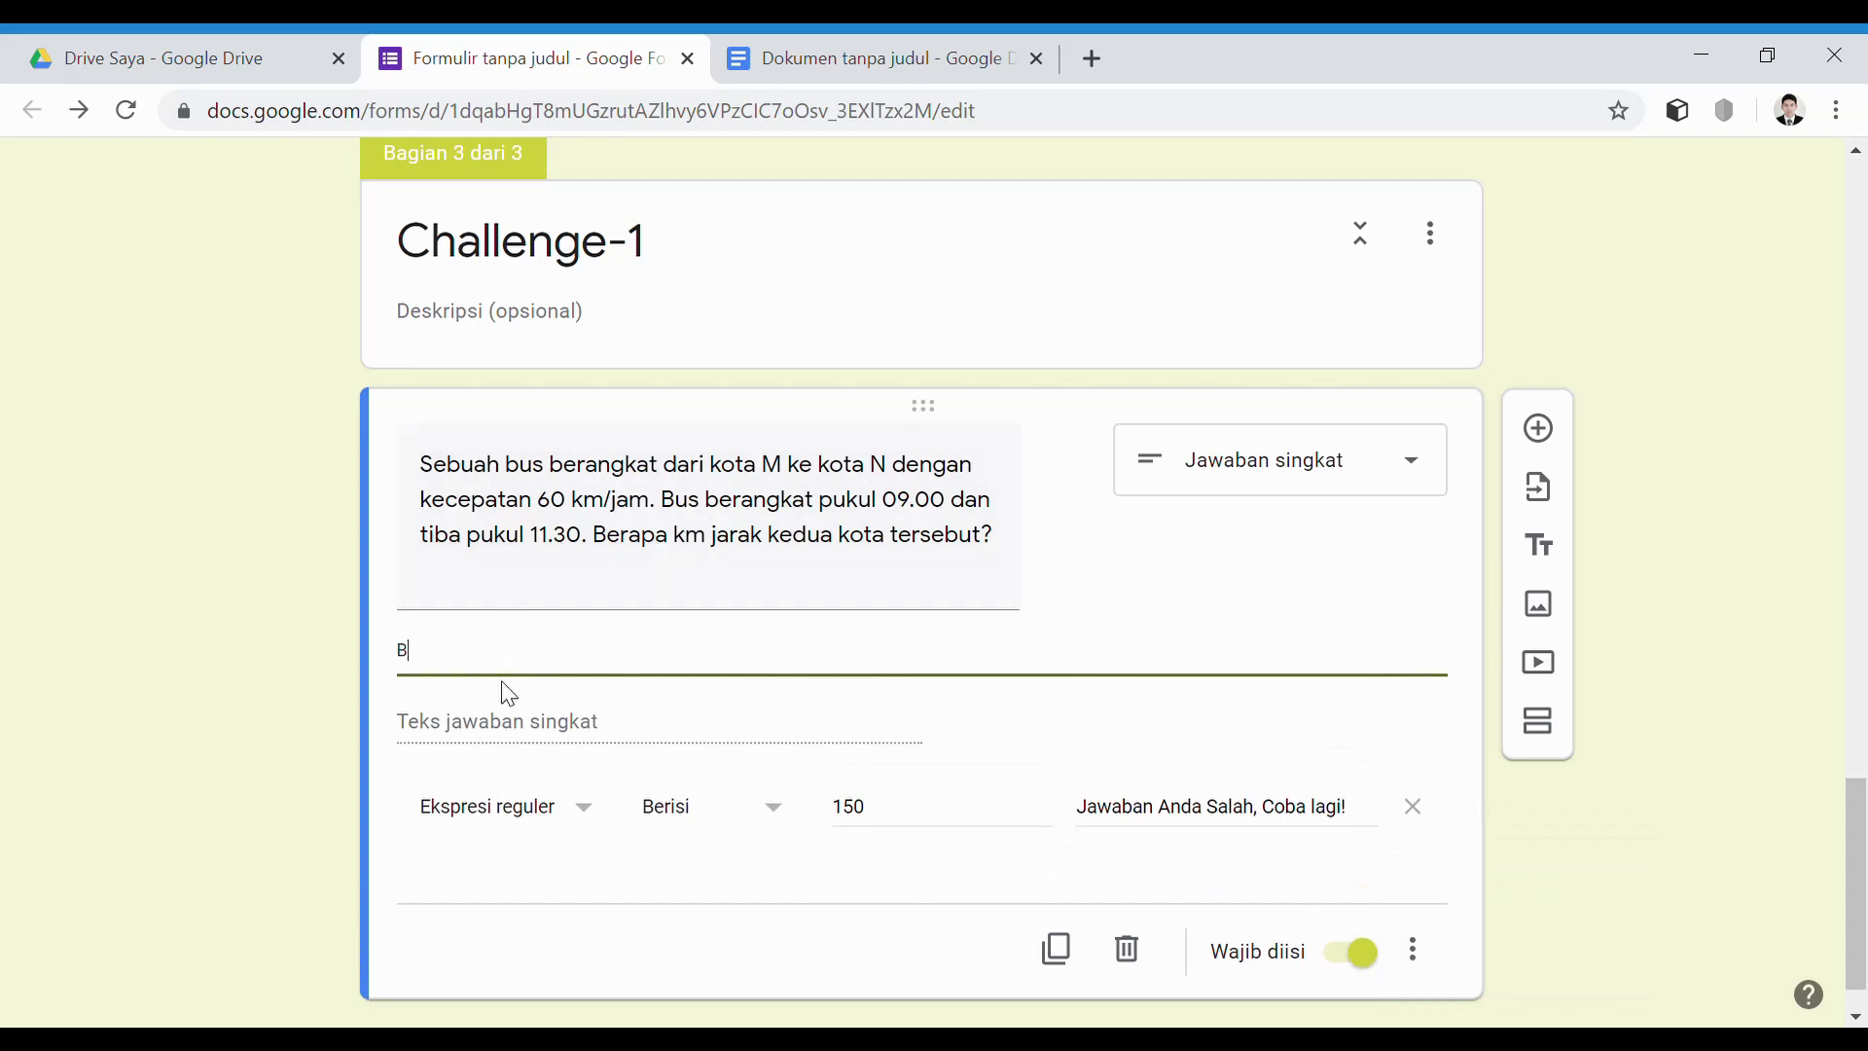
pyautogui.write('erikan jawaban berupa angka (Misalnya: 12')
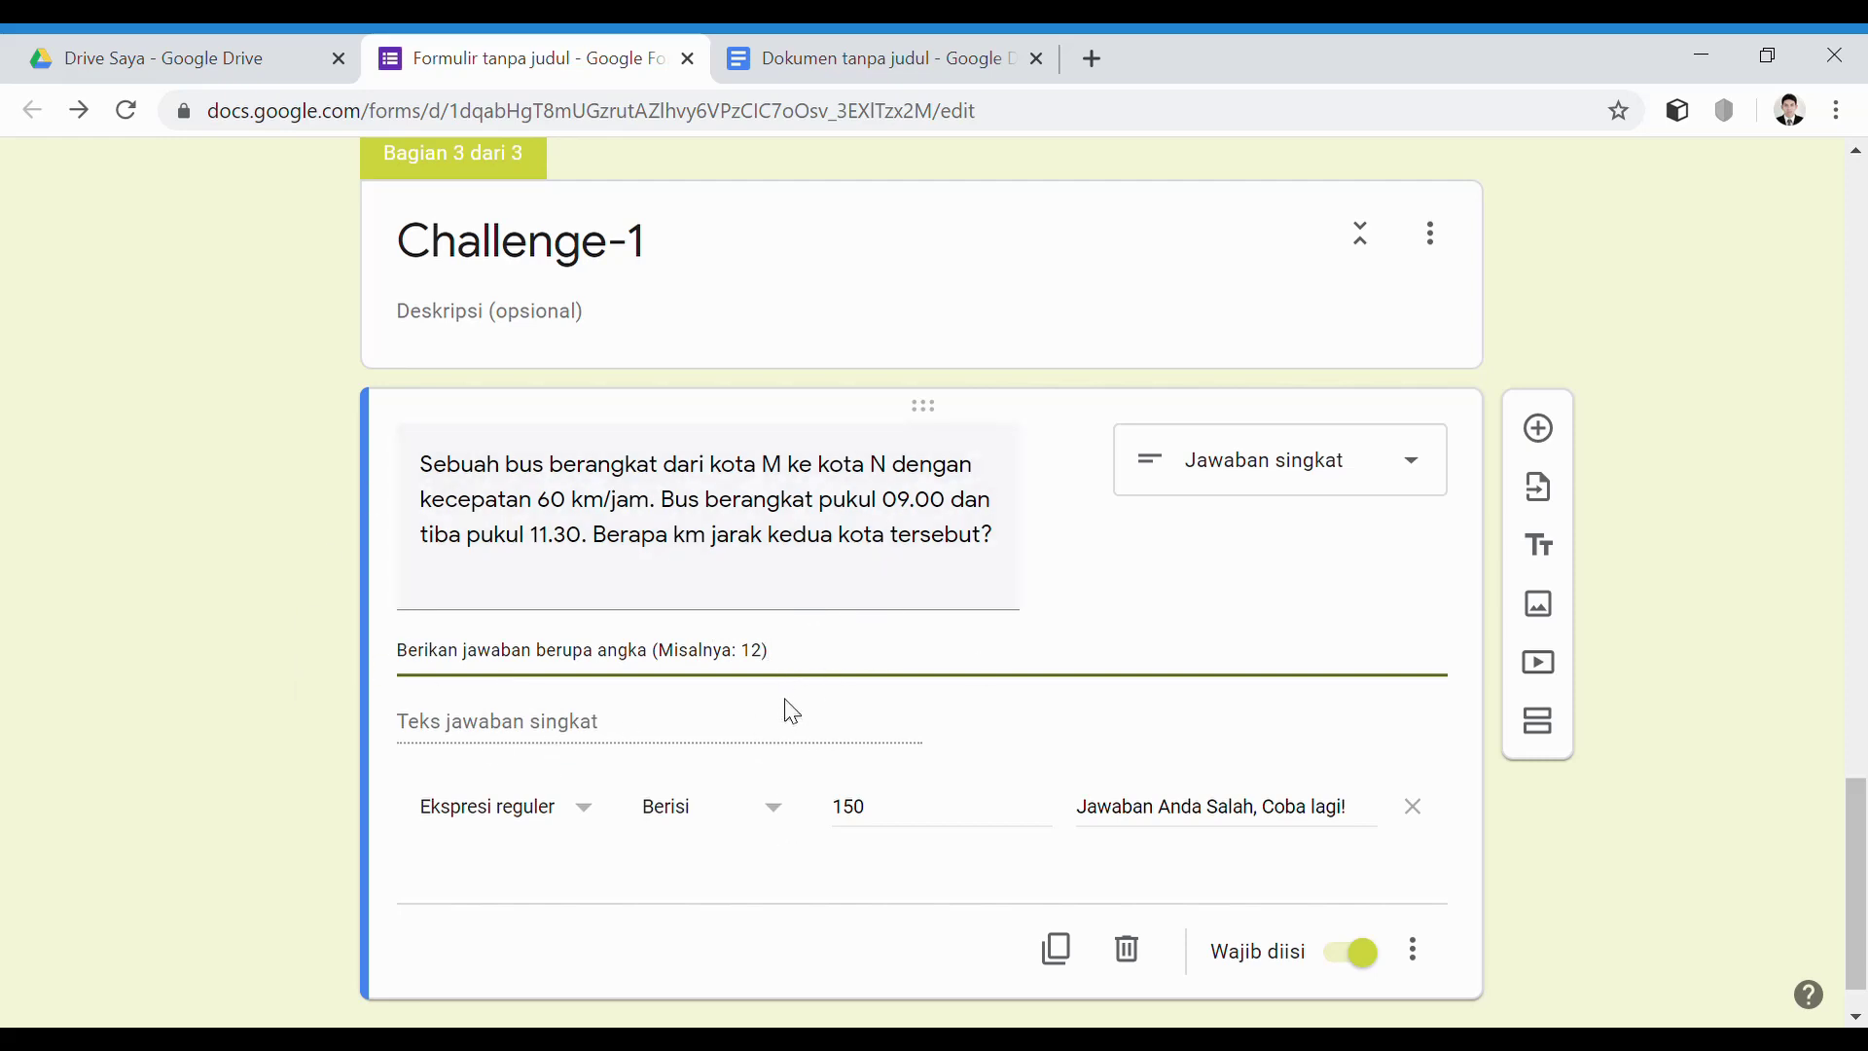
pyautogui.click(641, 650)
pyautogui.press('Right')
pyautogui.write('tanpa satuan')
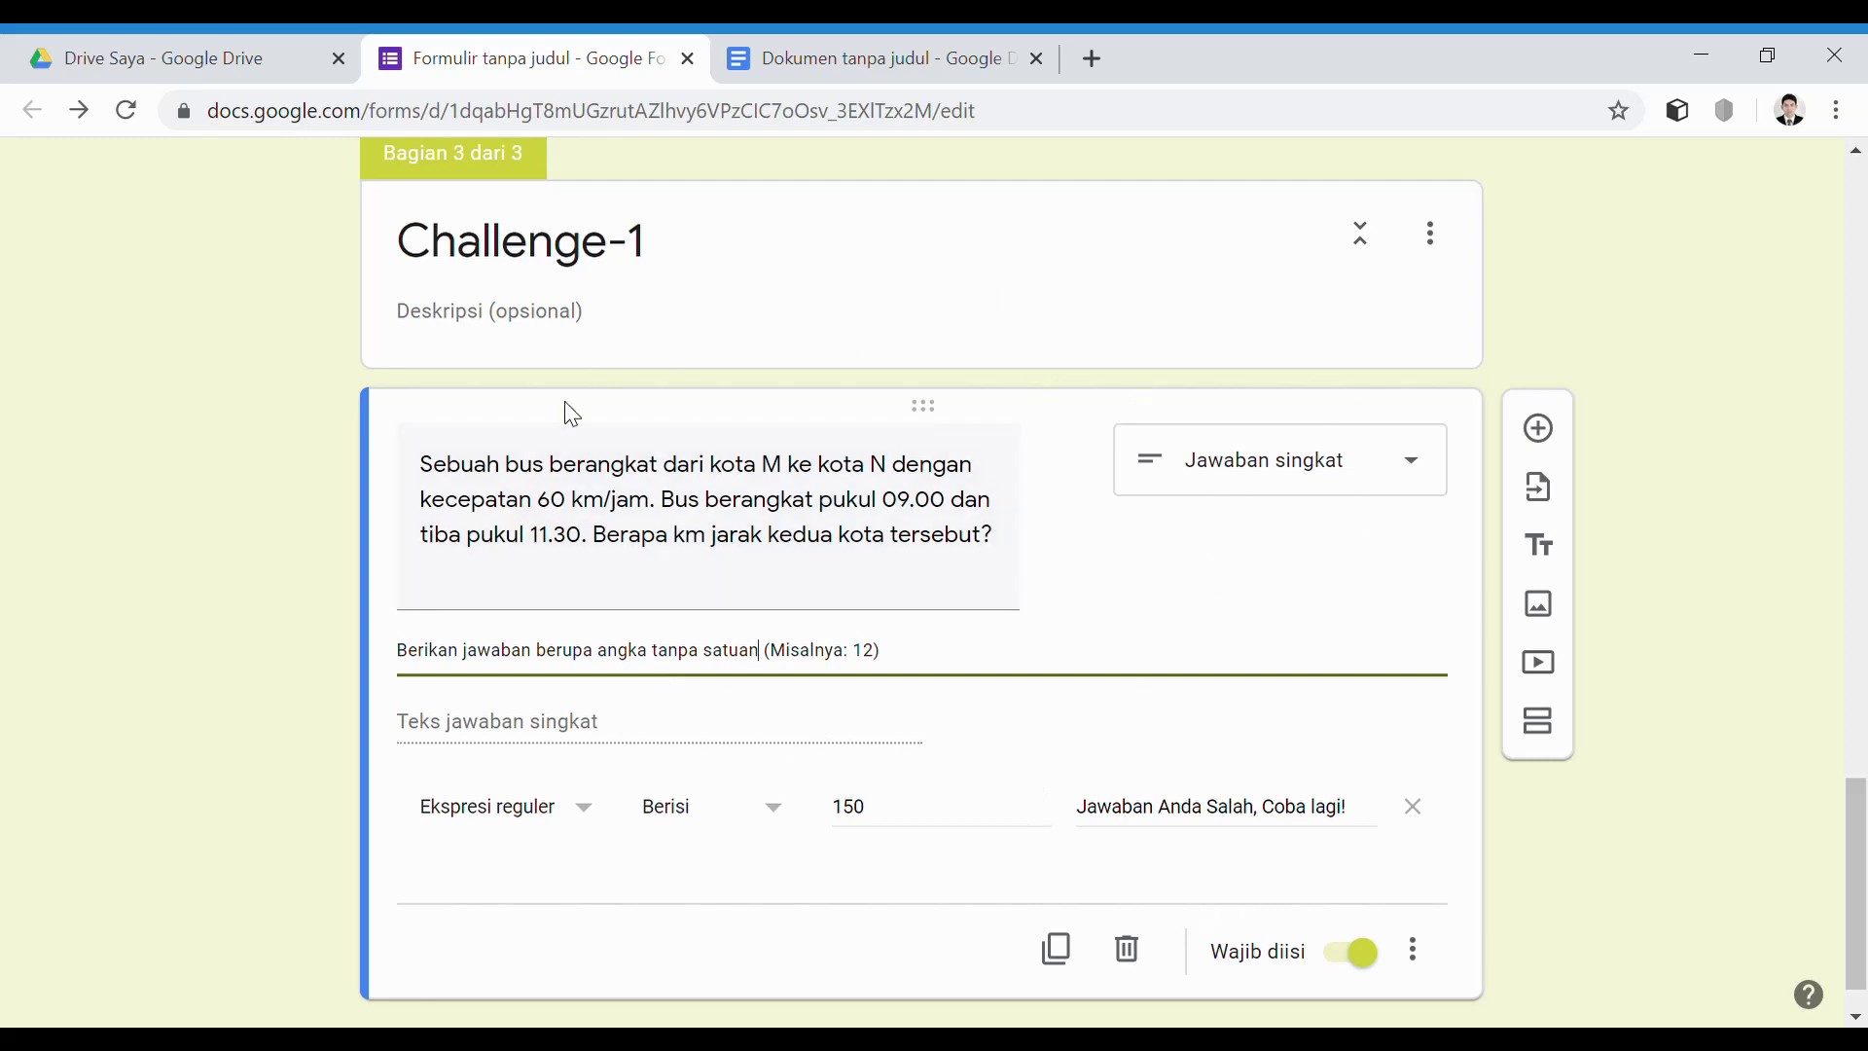
pyautogui.scroll(-1, 1116, 717)
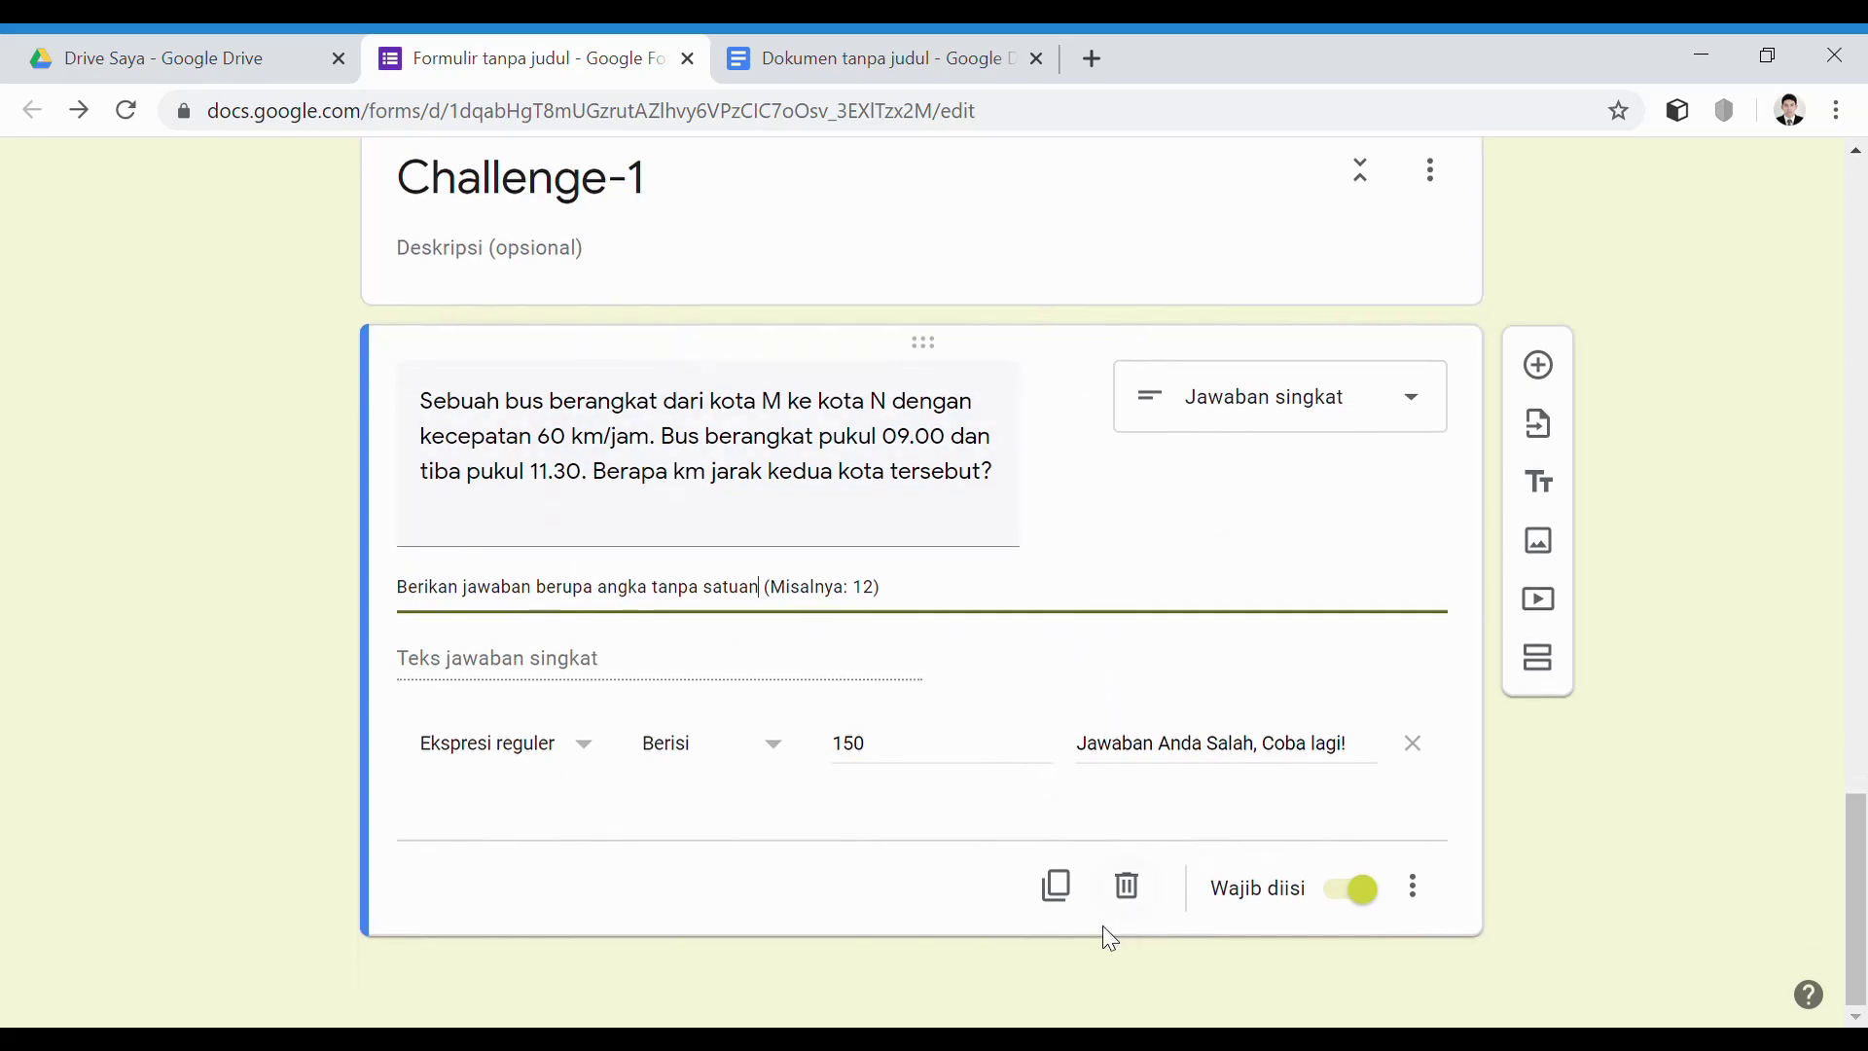
# Add a new section after the bus question and title it Challenge-2
pyautogui.click(1058, 887)
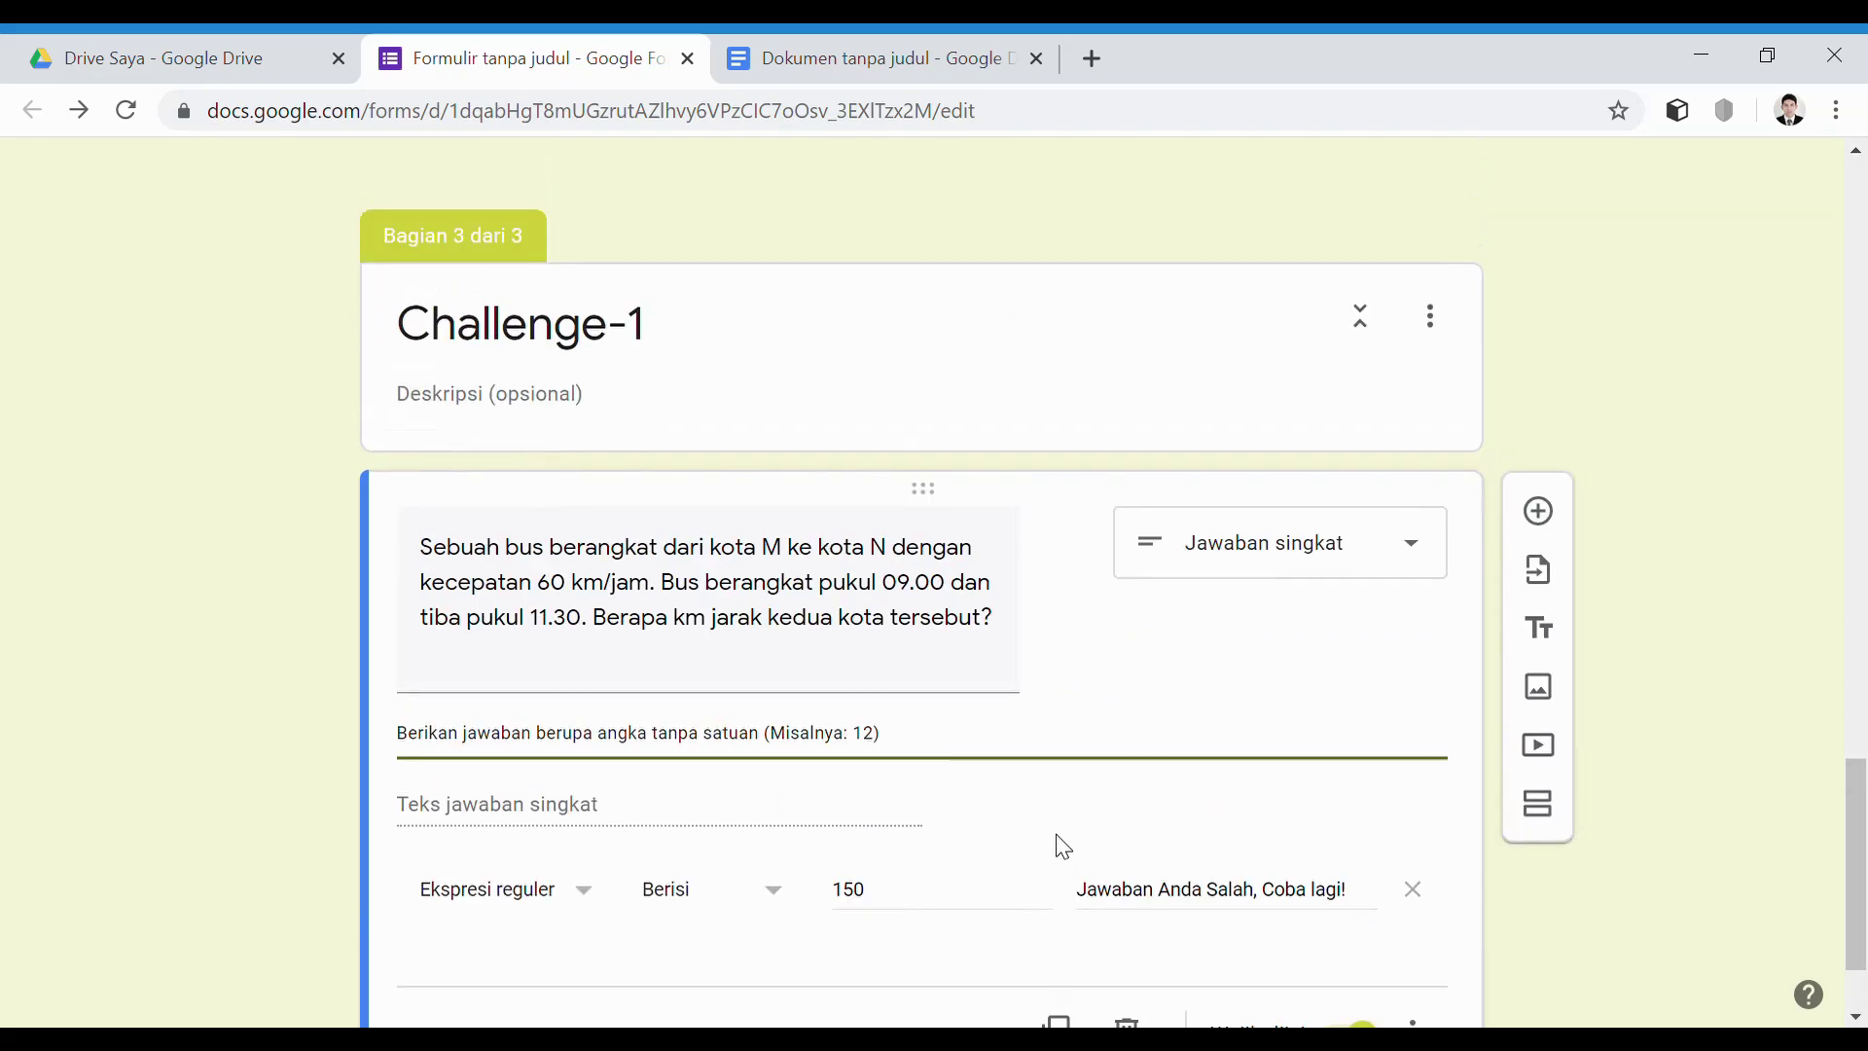
pyautogui.click(1056, 893)
pyautogui.scroll(-2, 983, 772)
pyautogui.scroll(2, 1055, 772)
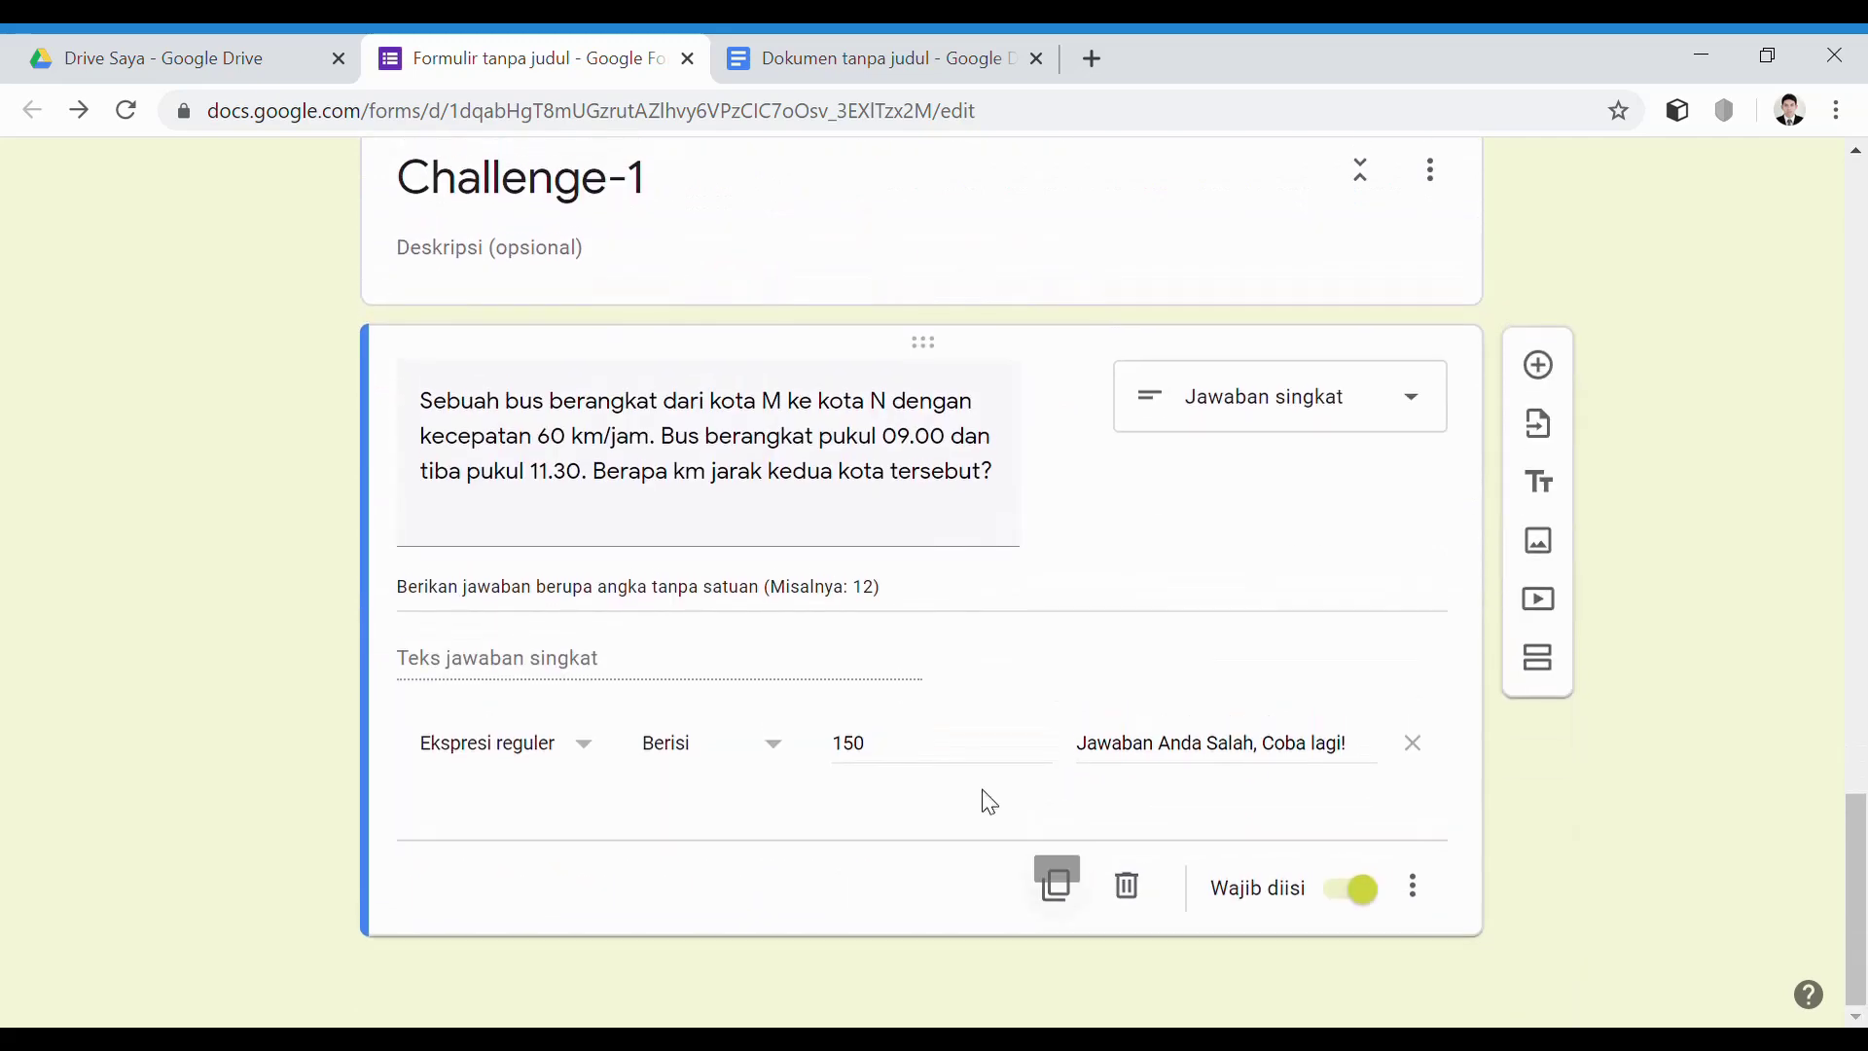
pyautogui.scroll(4, 1129, 613)
pyautogui.scroll(-4, 1476, 687)
pyautogui.click(1537, 657)
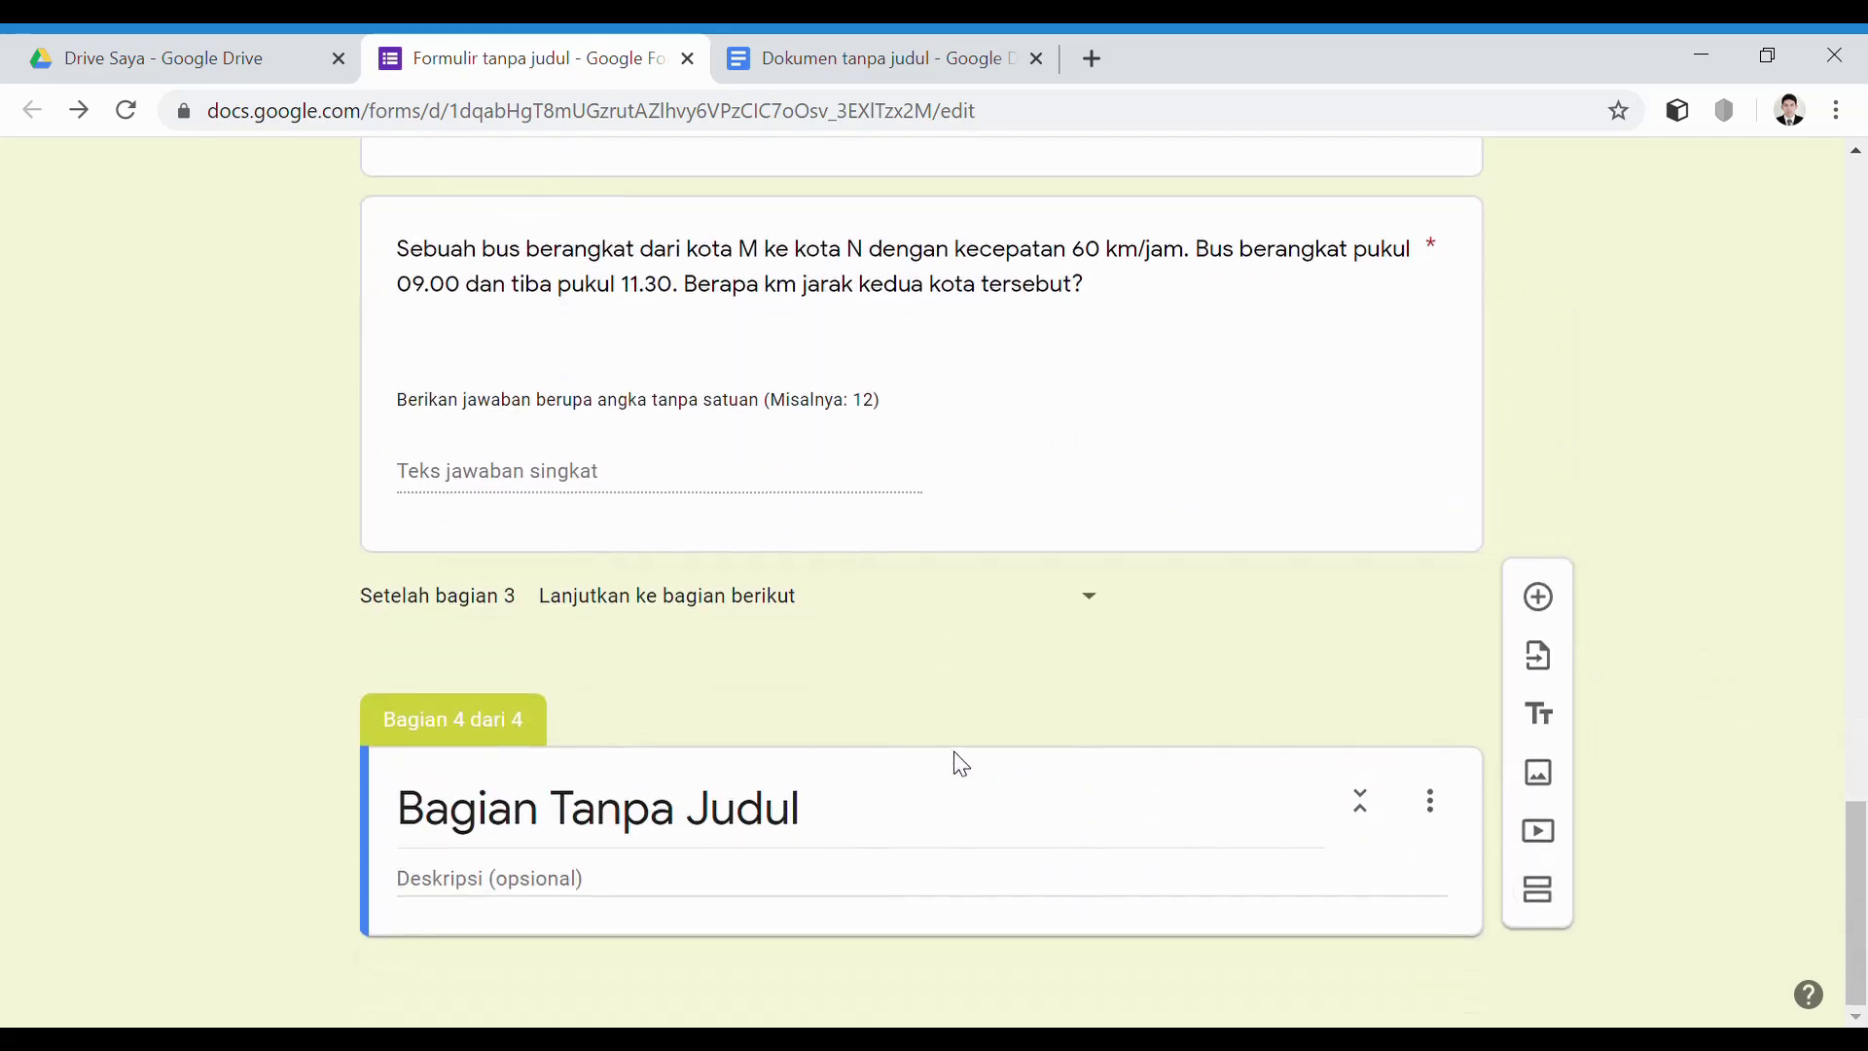
pyautogui.scroll(3, 784, 676)
pyautogui.click(678, 367)
pyautogui.hotkey('ctrl', 'c')
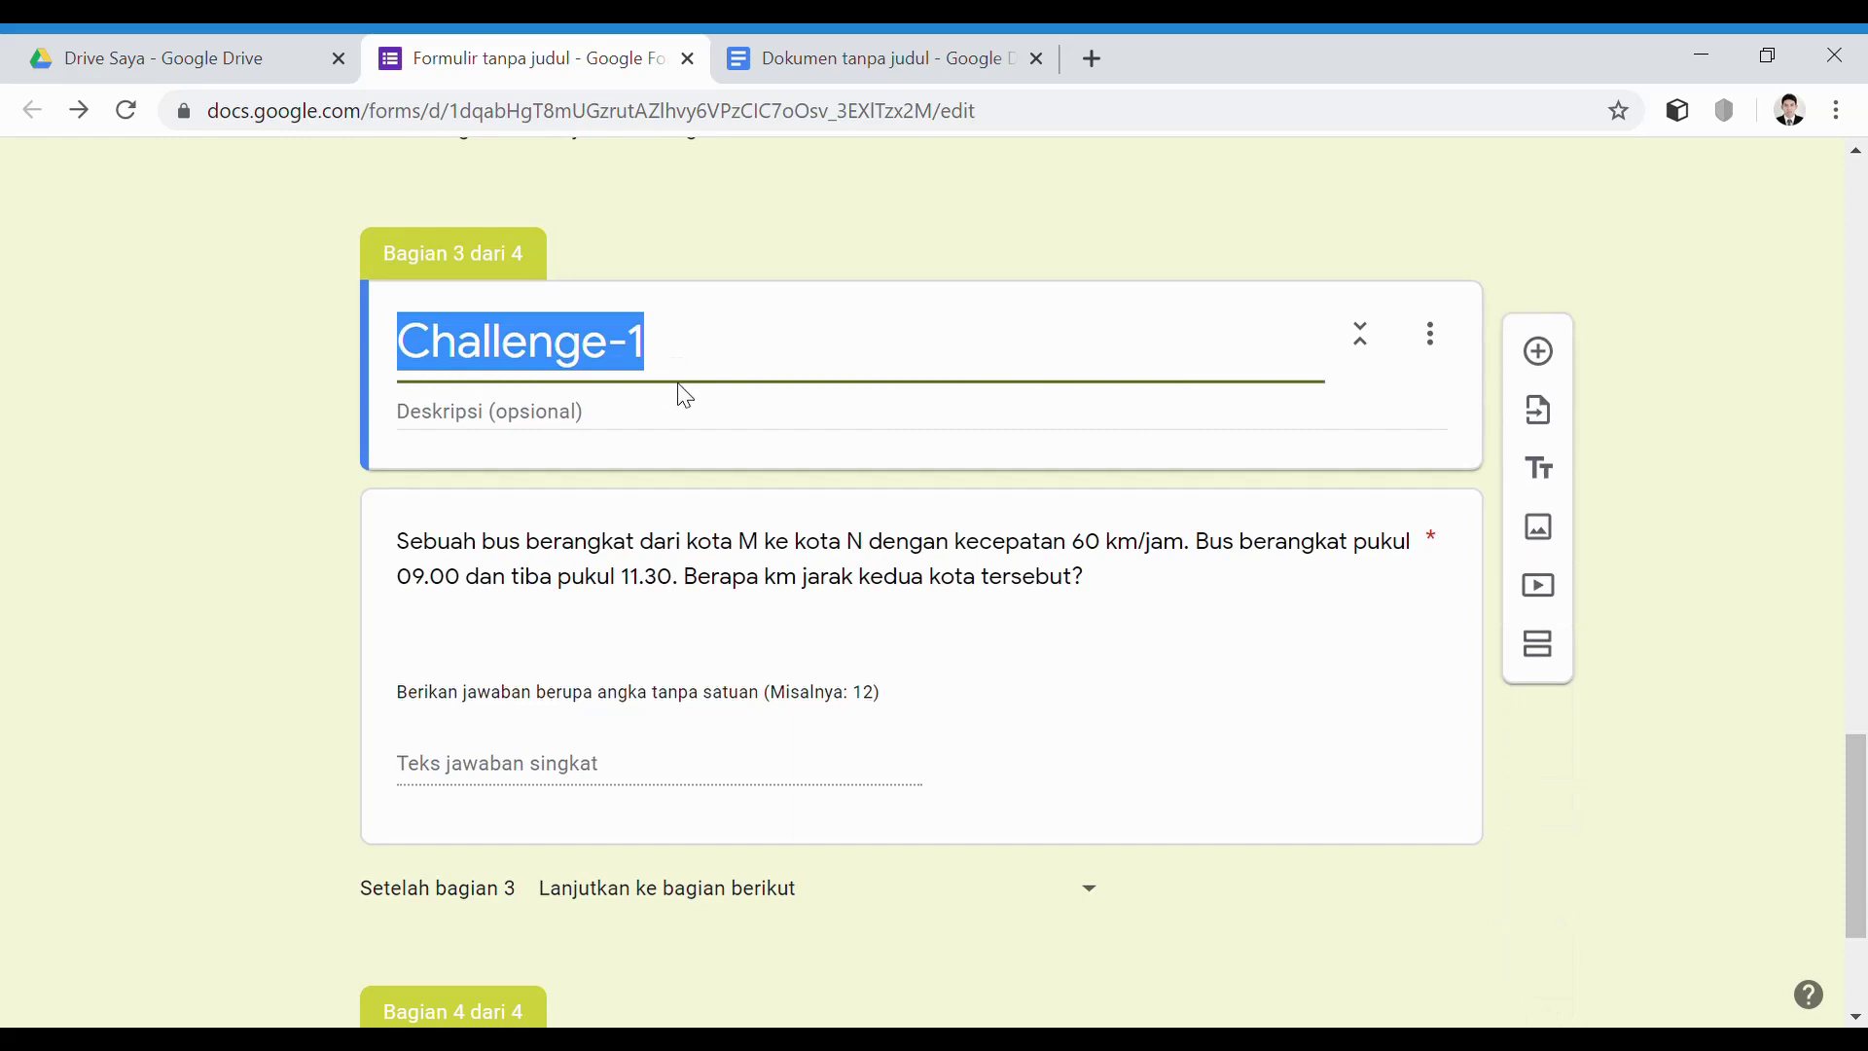
pyautogui.scroll(-3, 740, 477)
pyautogui.click(792, 867)
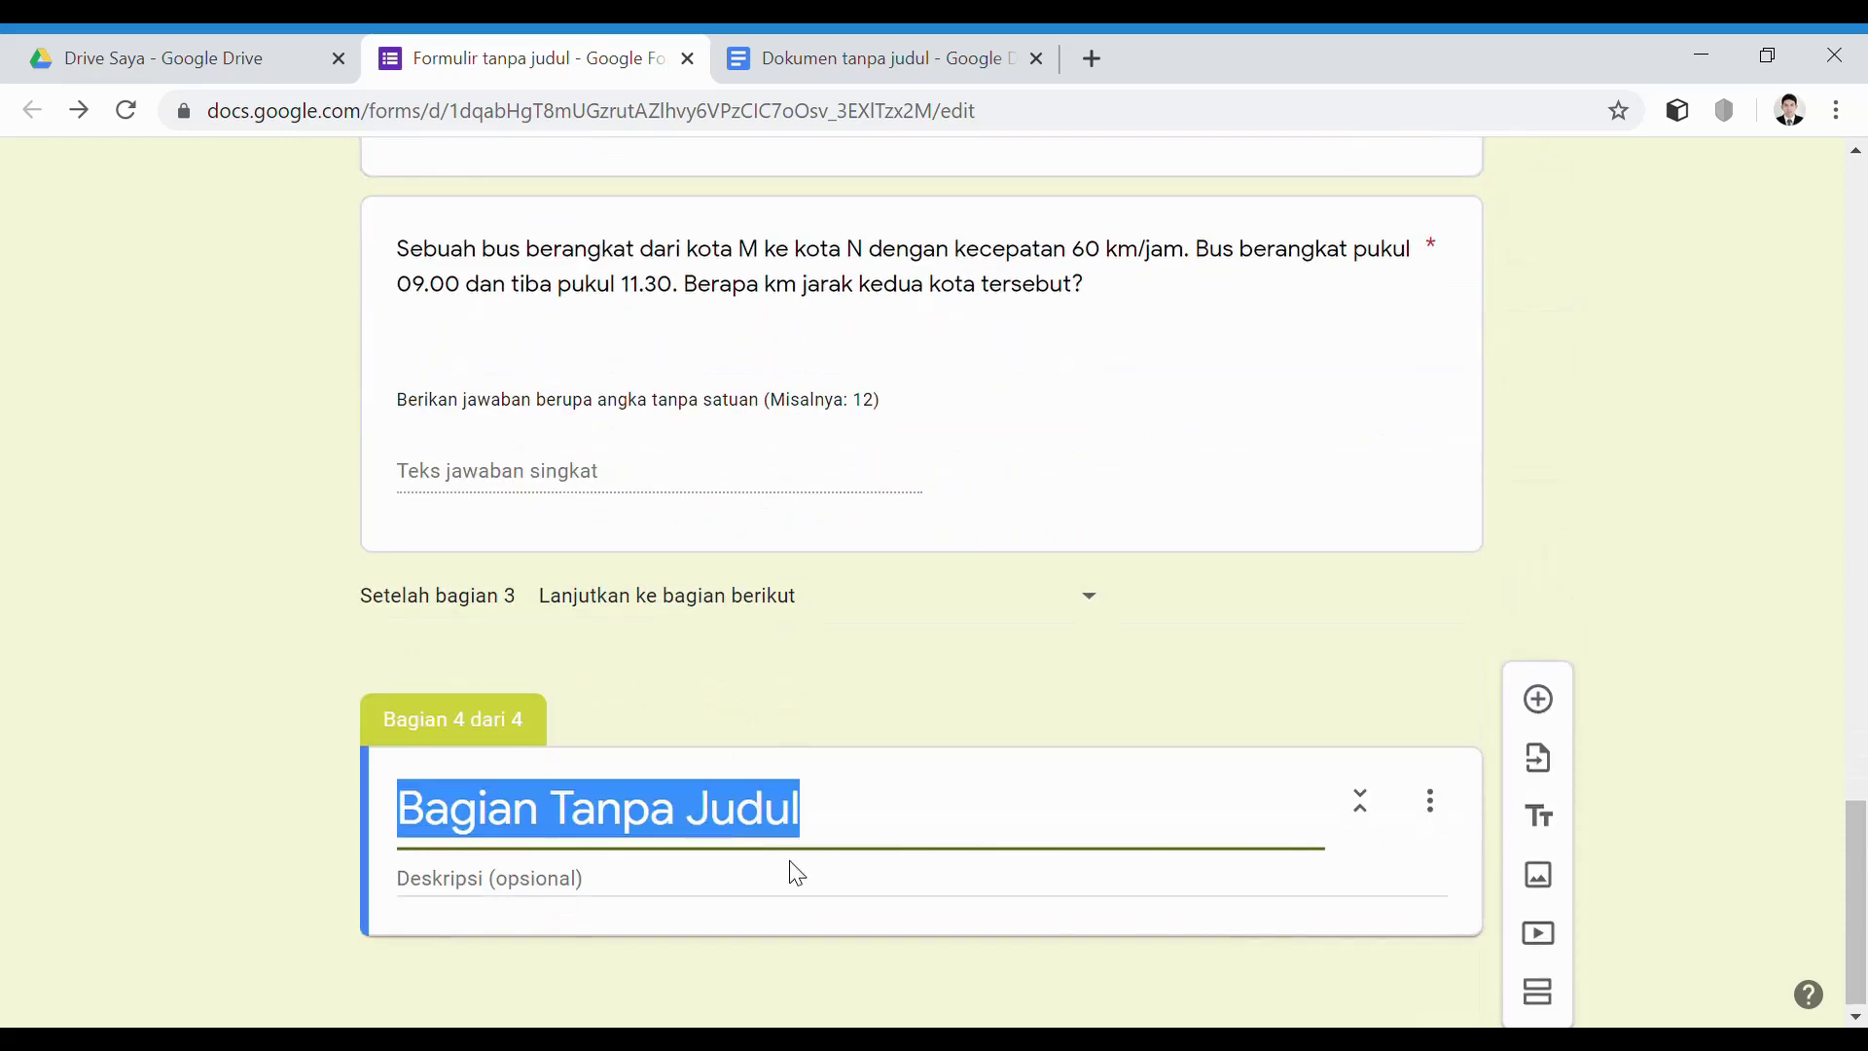
pyautogui.hotkey('ctrl', 'v')
pyautogui.write('2')
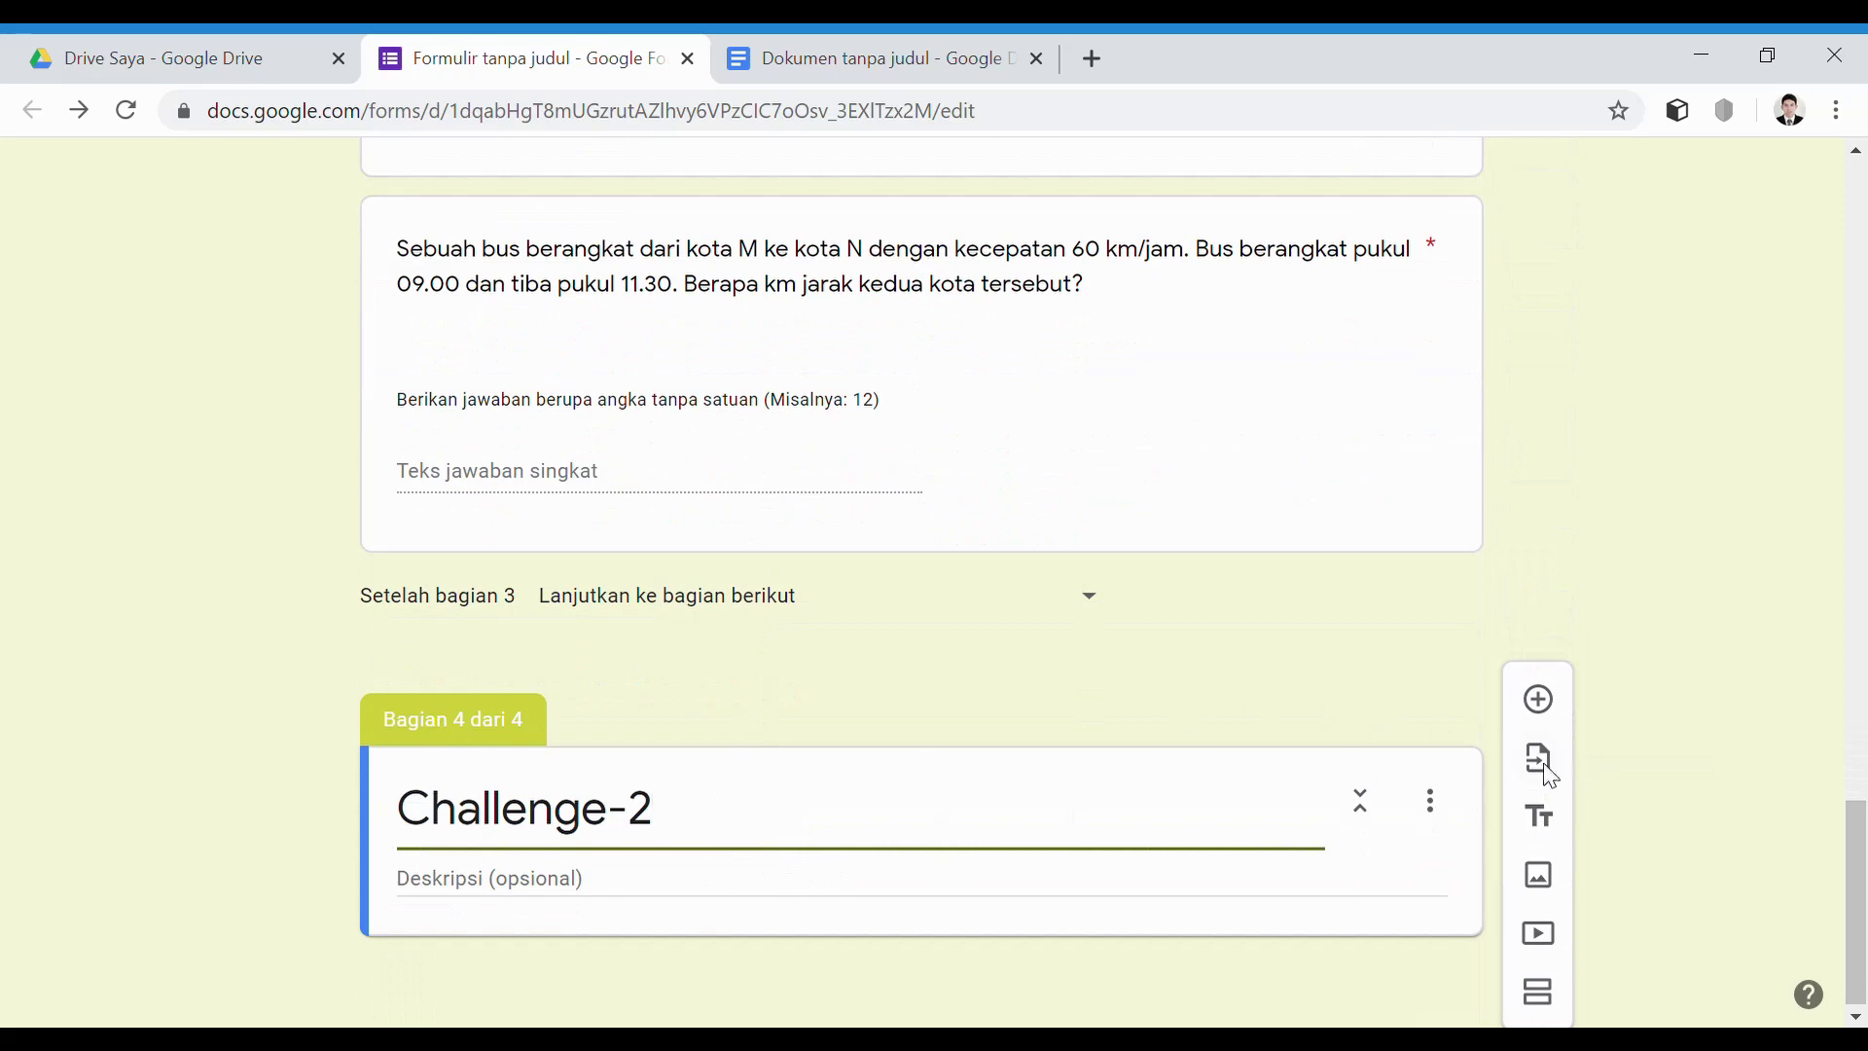
# Add a question to Challenge-2 using the motorcycle travel-time paragraph copied from the Doc
pyautogui.click(1538, 699)
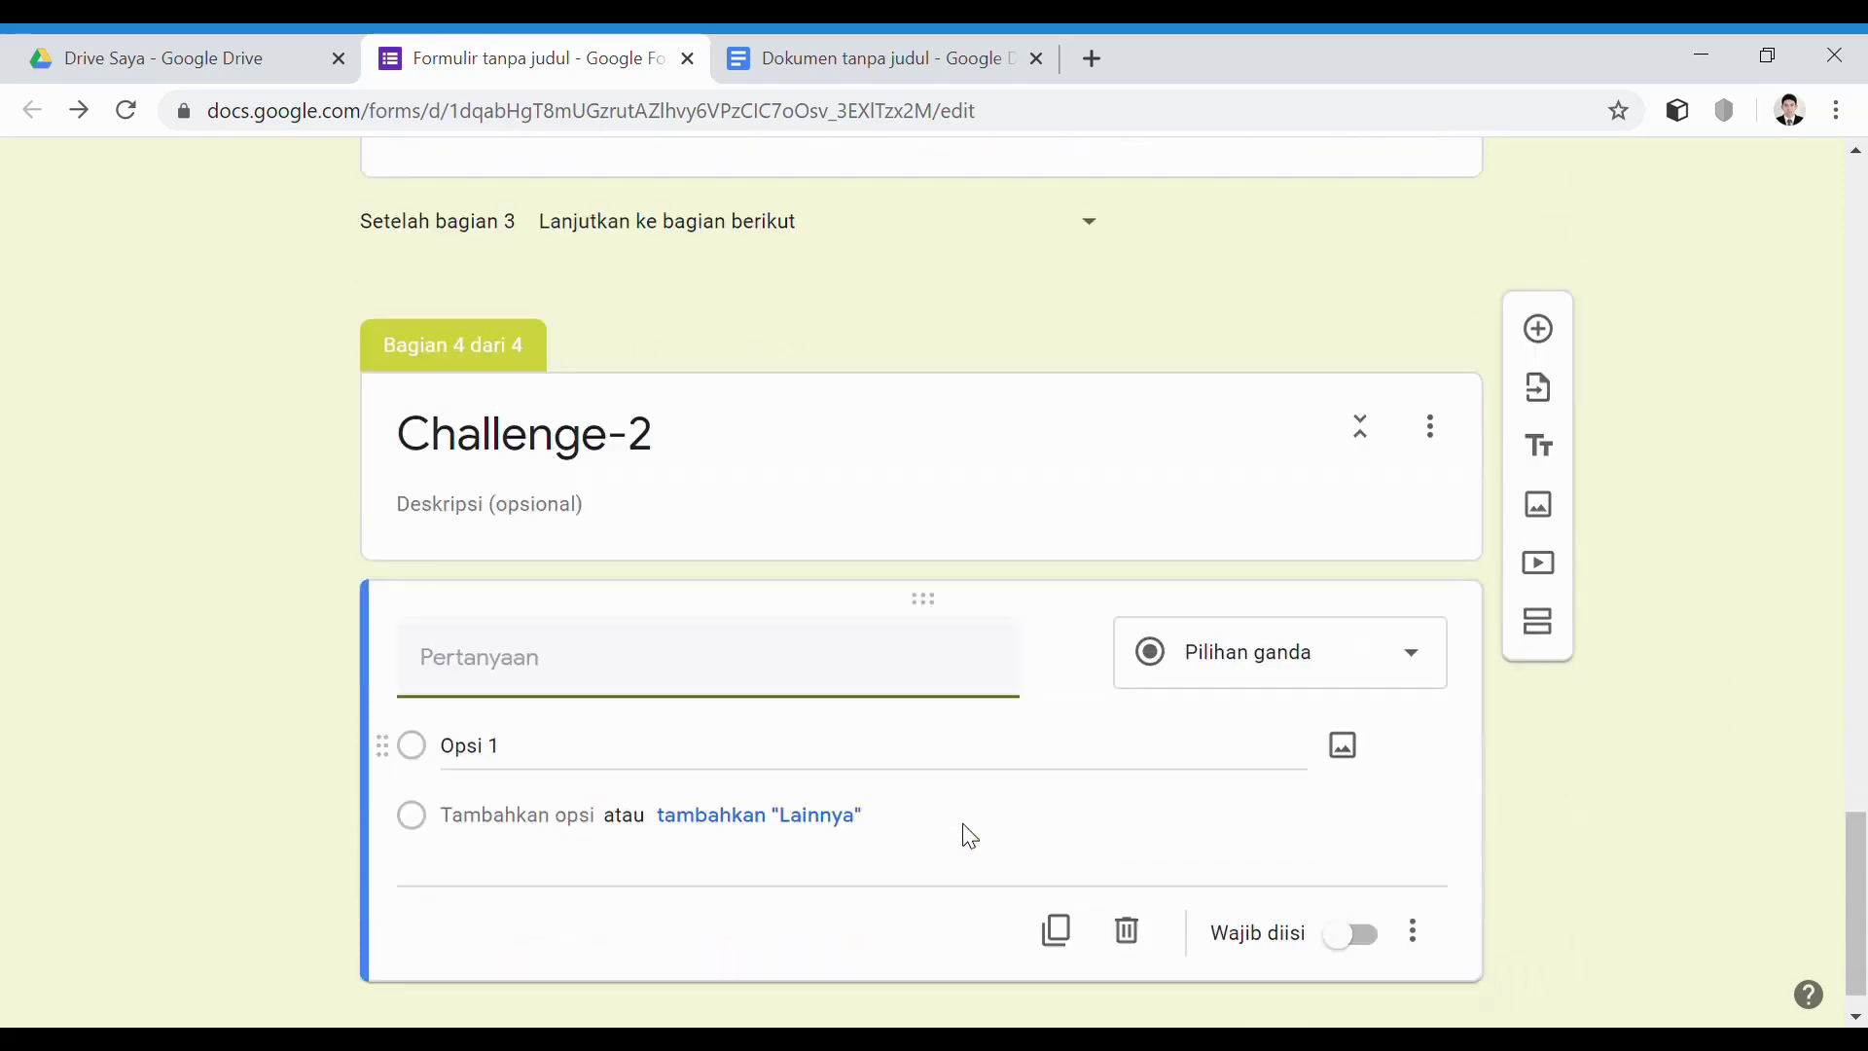
pyautogui.scroll(4, 633, 767)
pyautogui.click(814, 76)
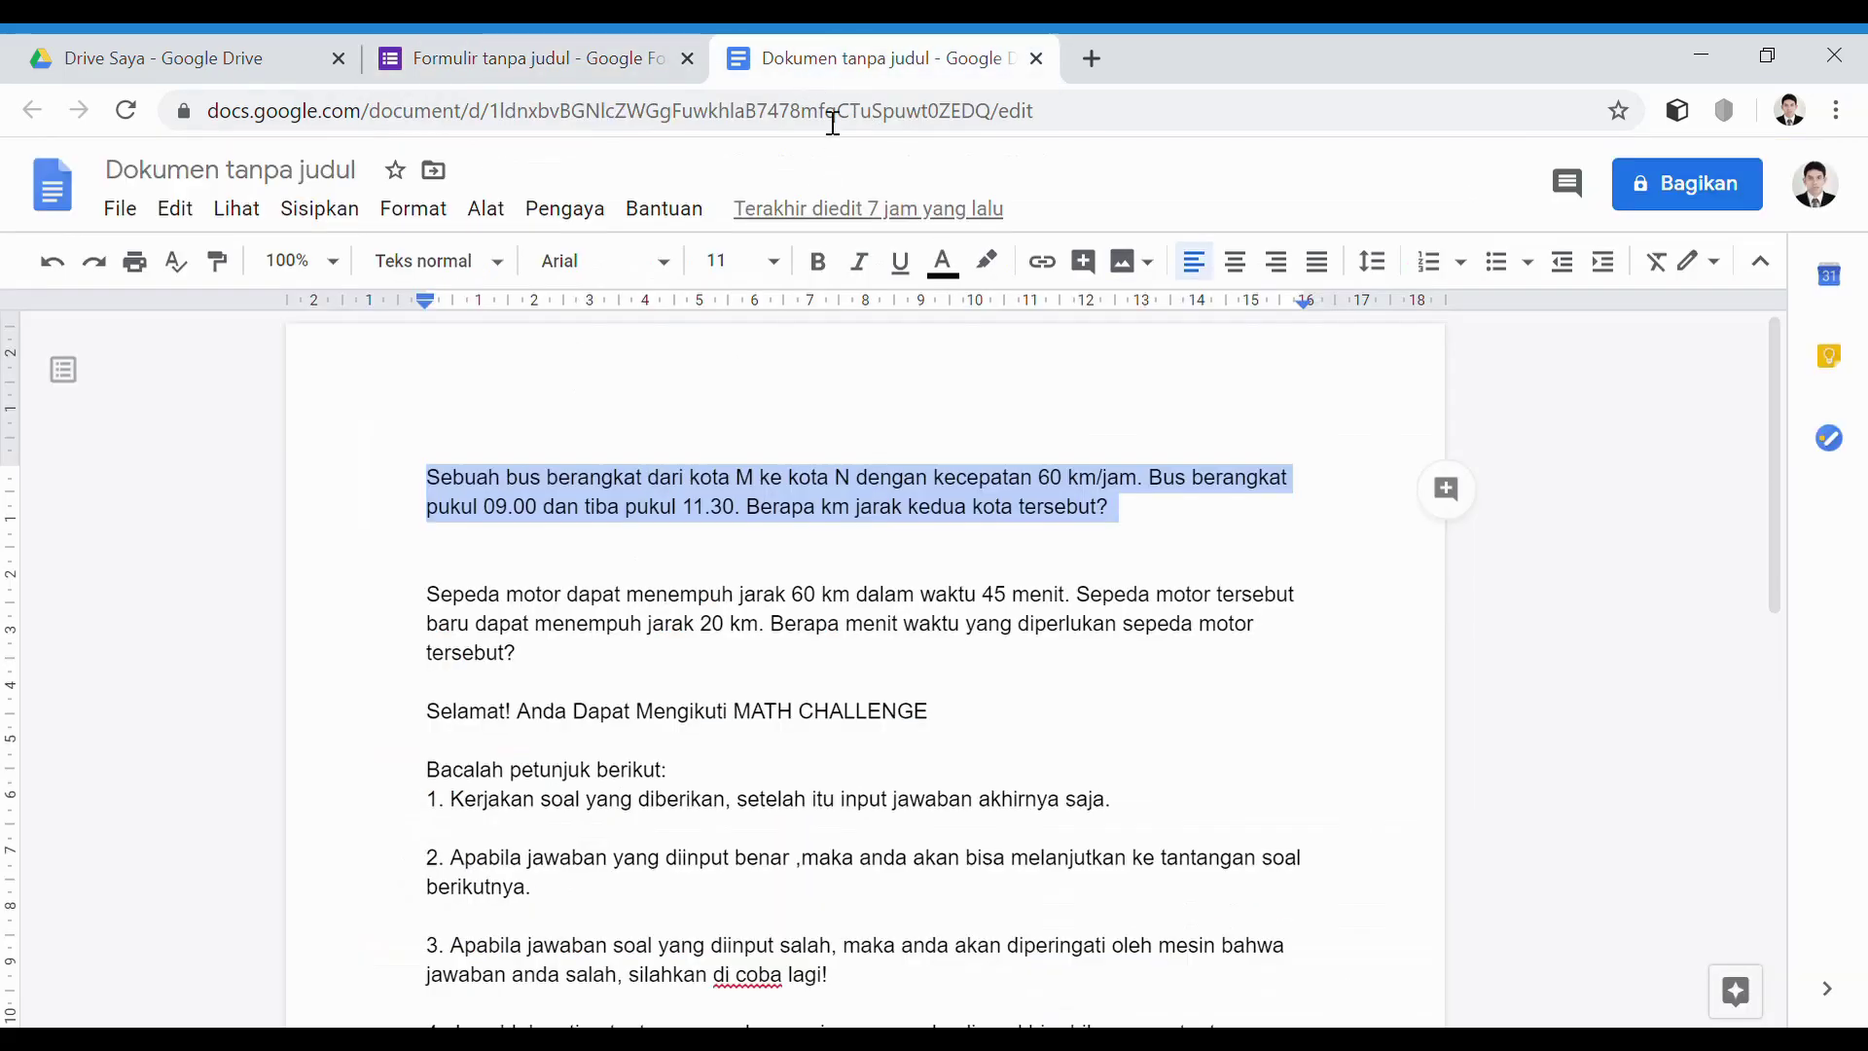
pyautogui.moveTo(441, 603); pyautogui.dragTo(541, 660)
pyautogui.moveTo(428, 595); pyautogui.dragTo(540, 663)
pyautogui.hotkey('ctrl', 'c')
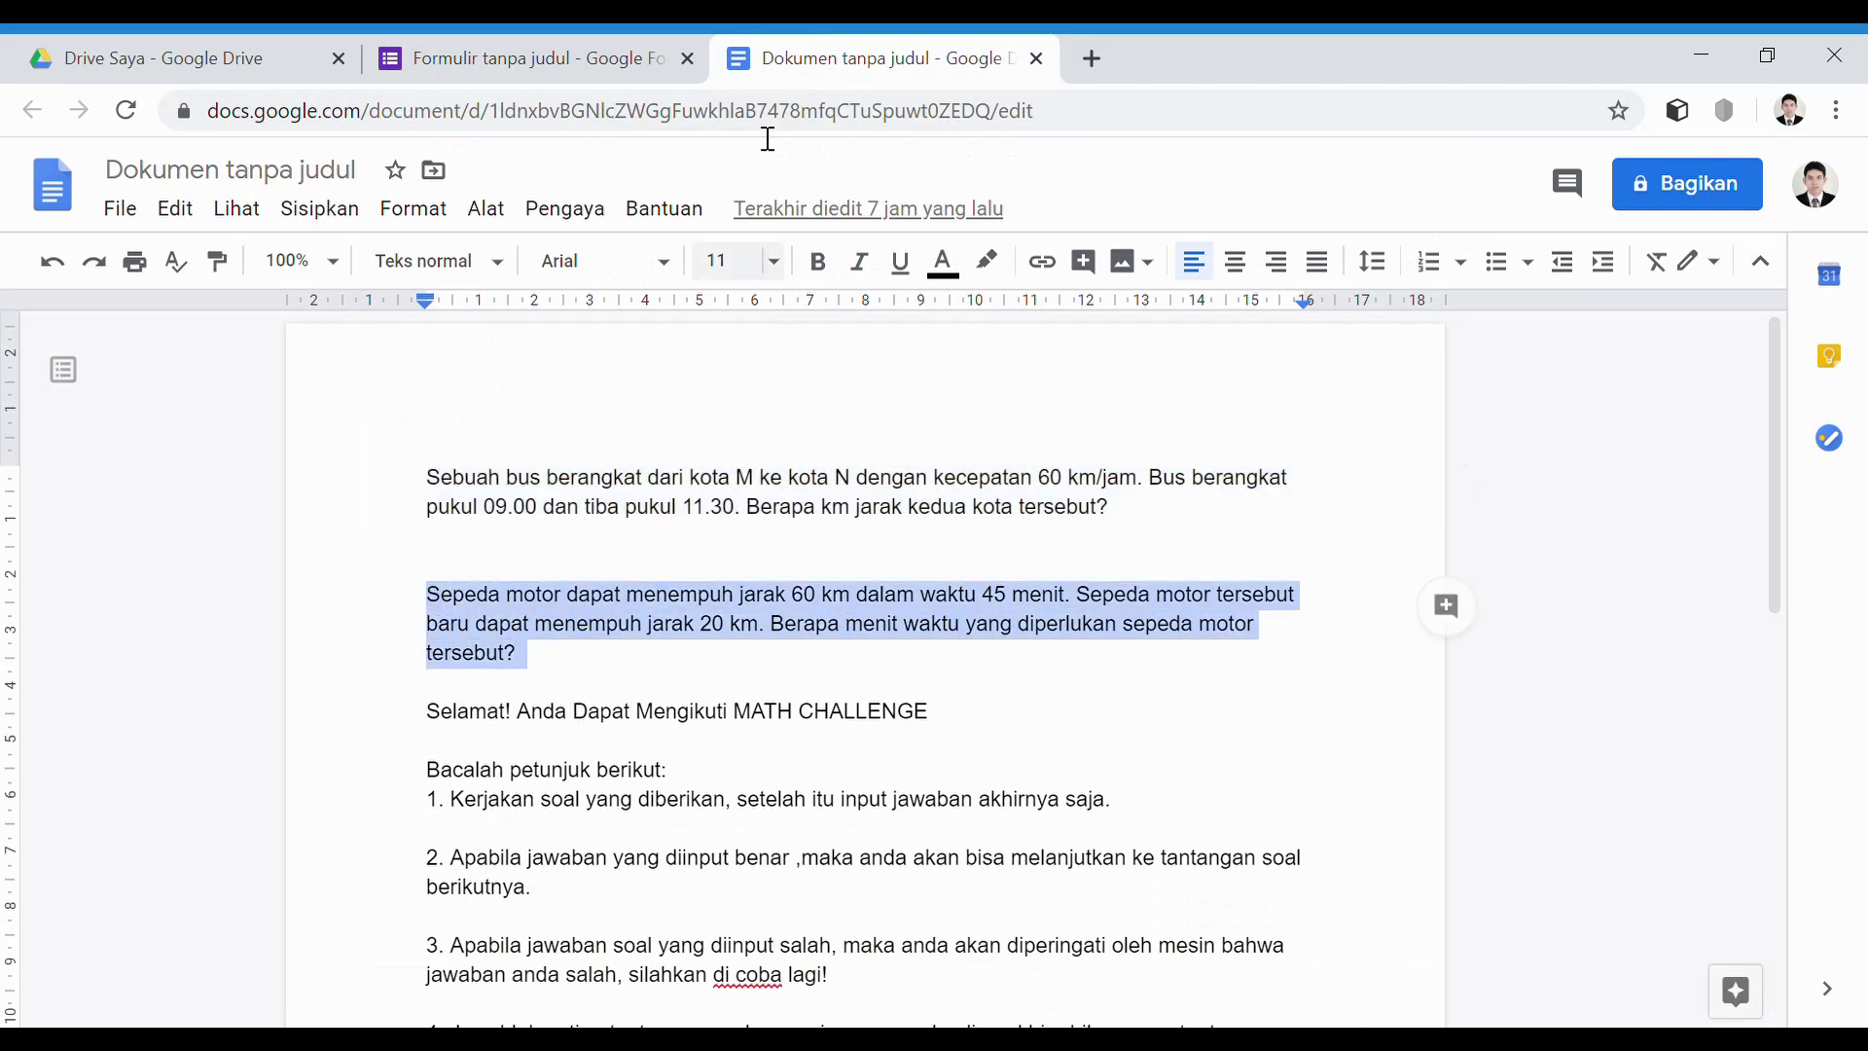
pyautogui.click(595, 56)
pyautogui.scroll(-4, 743, 879)
pyautogui.click(478, 628)
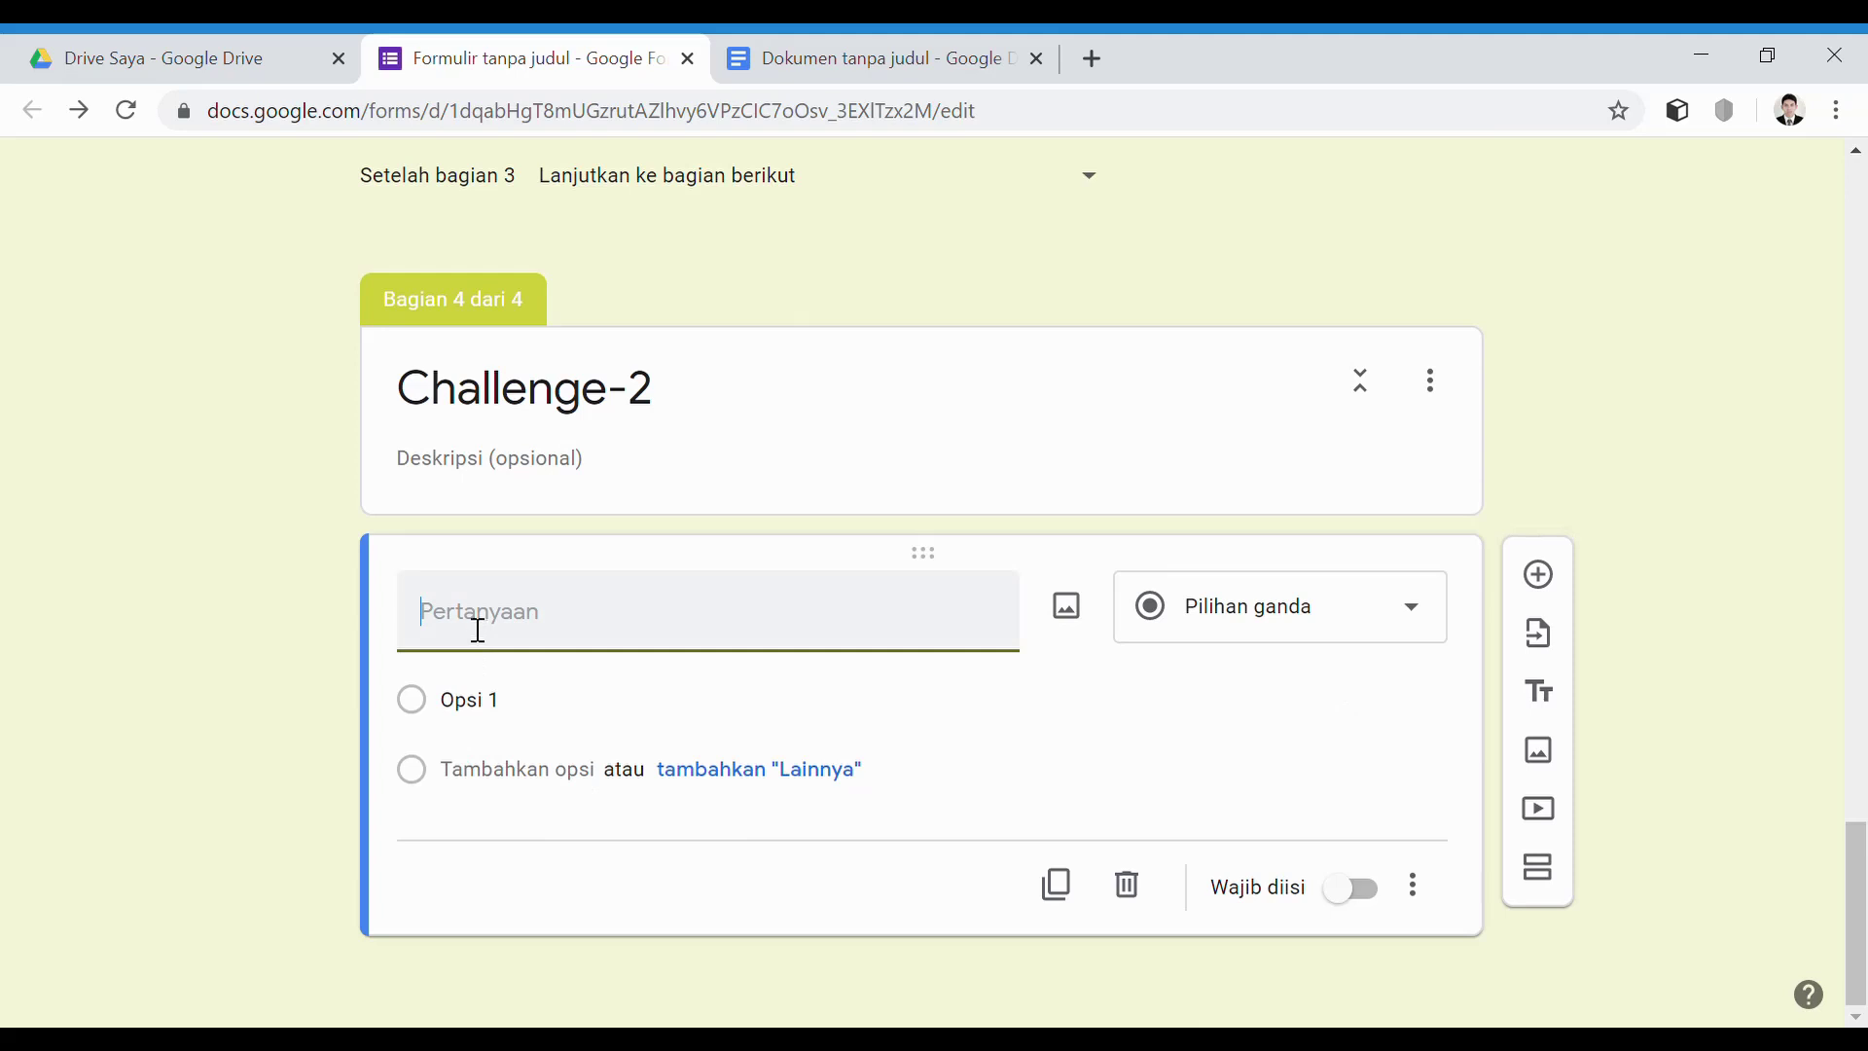
pyautogui.hotkey('ctrl', 'v')
pyautogui.click(536, 828)
pyautogui.click(1409, 612)
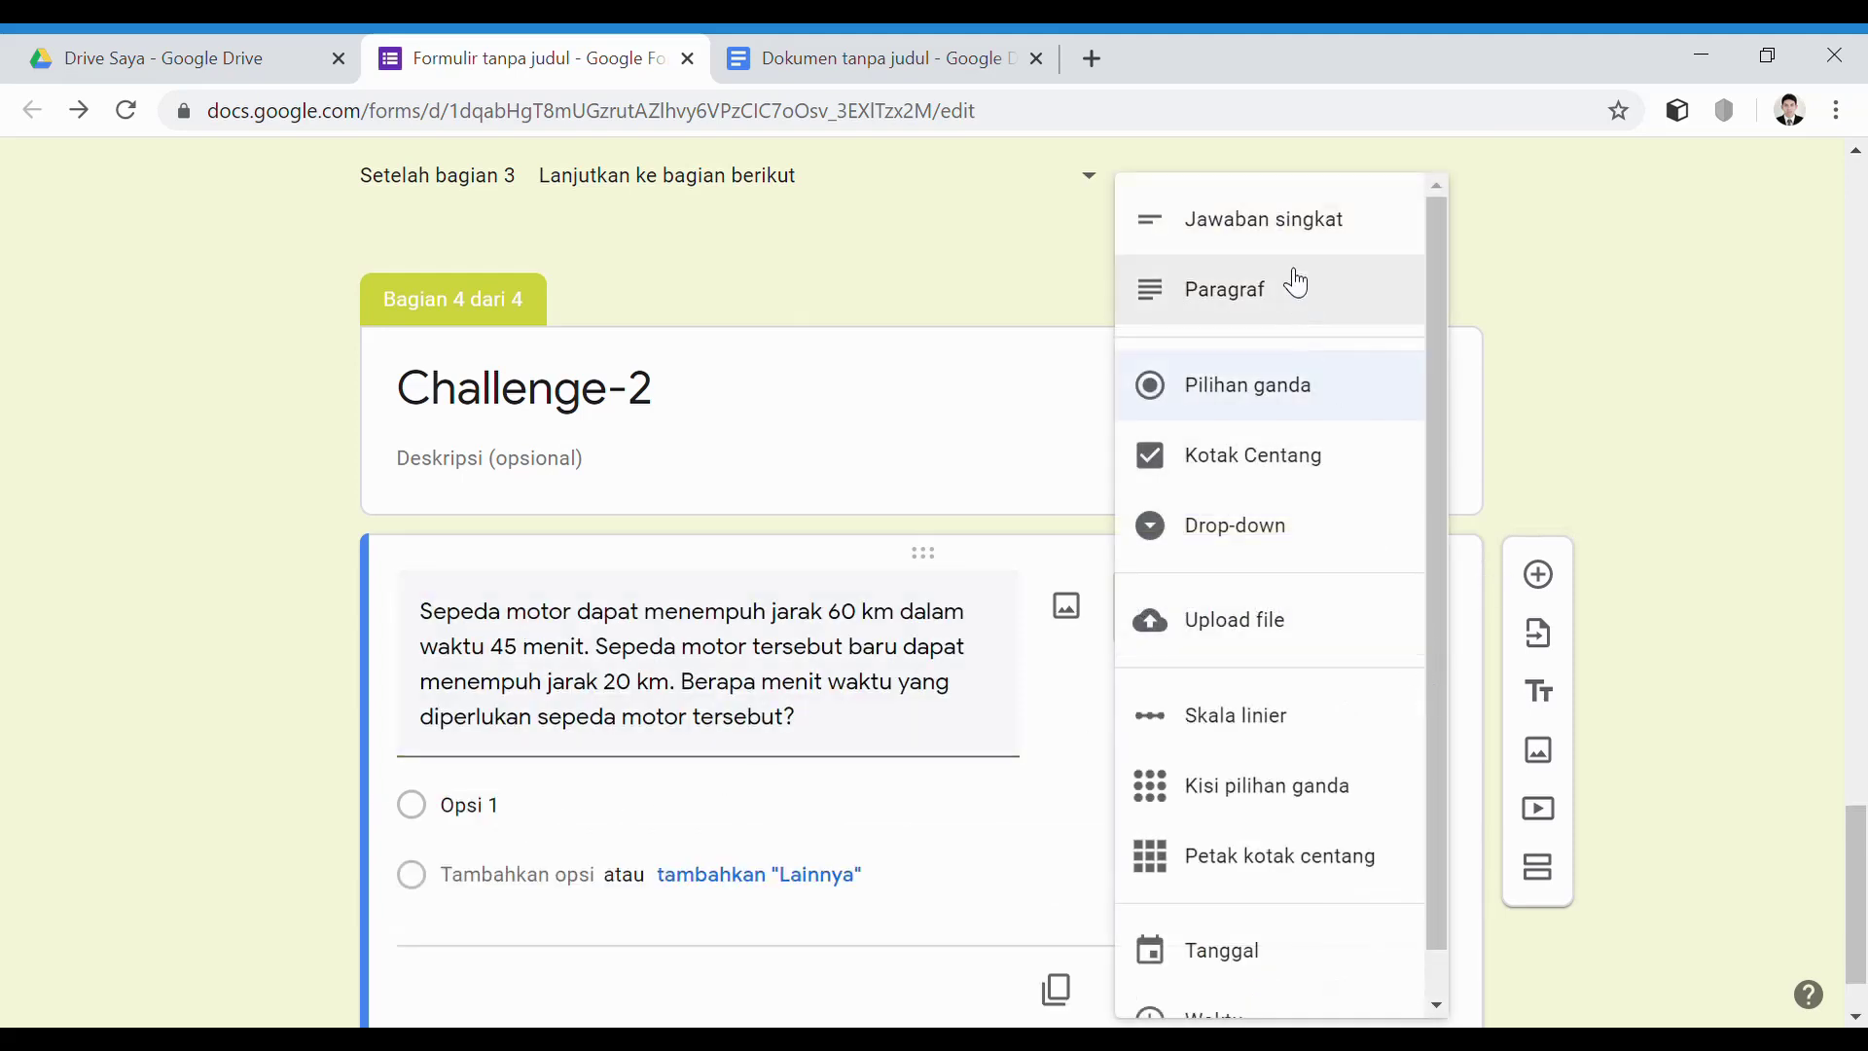
# Make the motorcycle question required short-answer with regex validation 15 and error 'Jawaban Anda Salah, Coba lagi!'
pyautogui.click(1293, 233)
pyautogui.click(1370, 949)
pyautogui.click(1417, 952)
pyautogui.click(1559, 988)
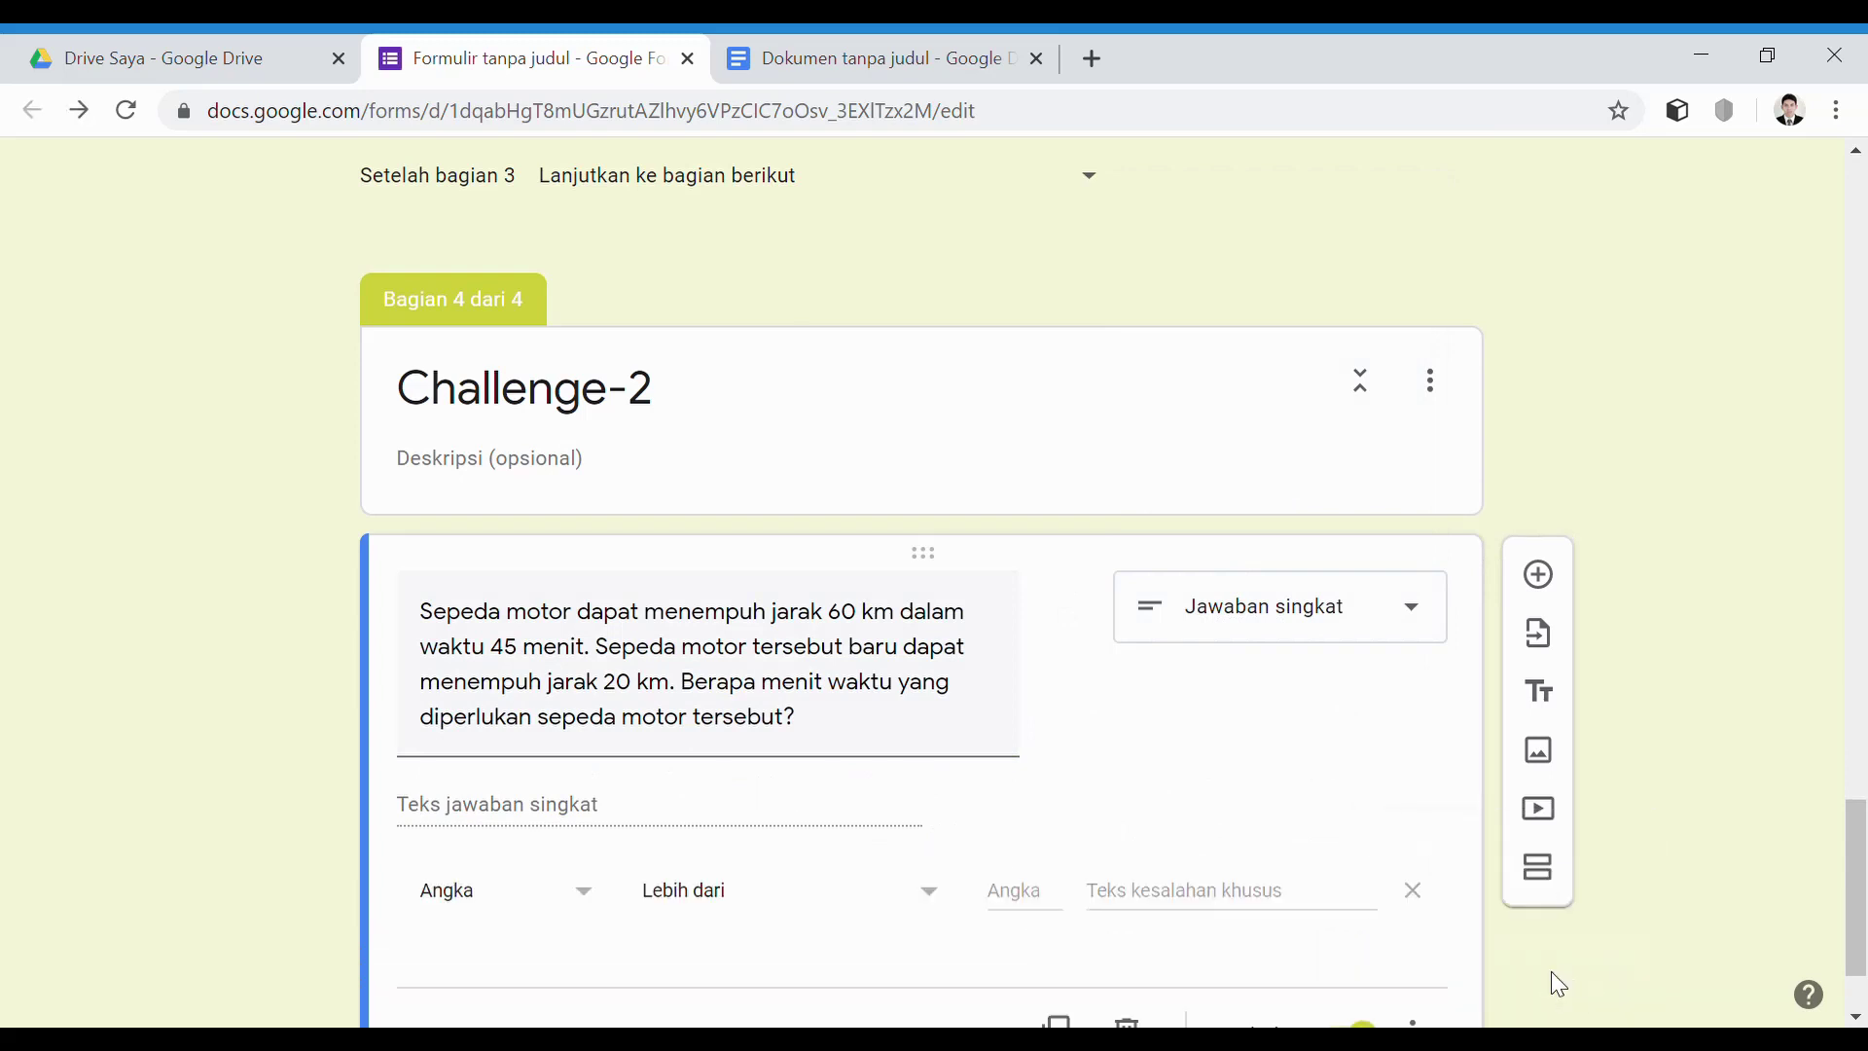
pyautogui.click(588, 744)
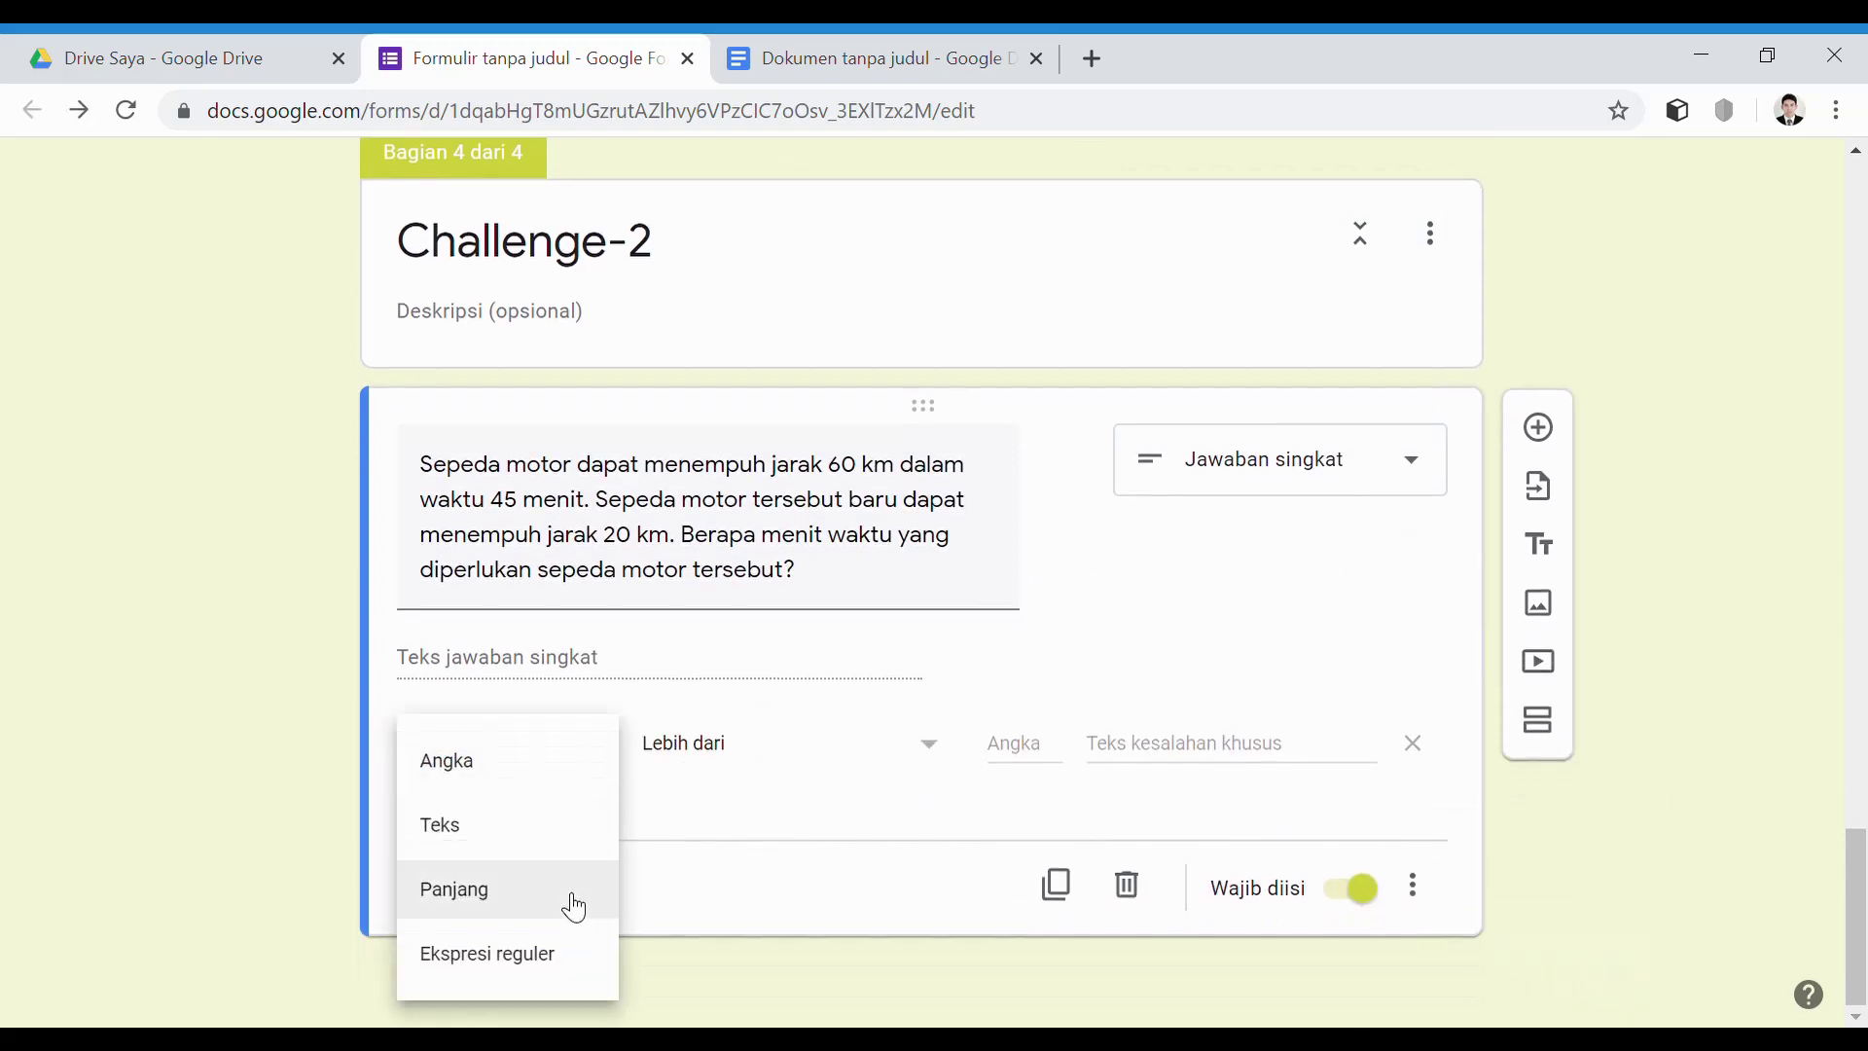
pyautogui.click(541, 964)
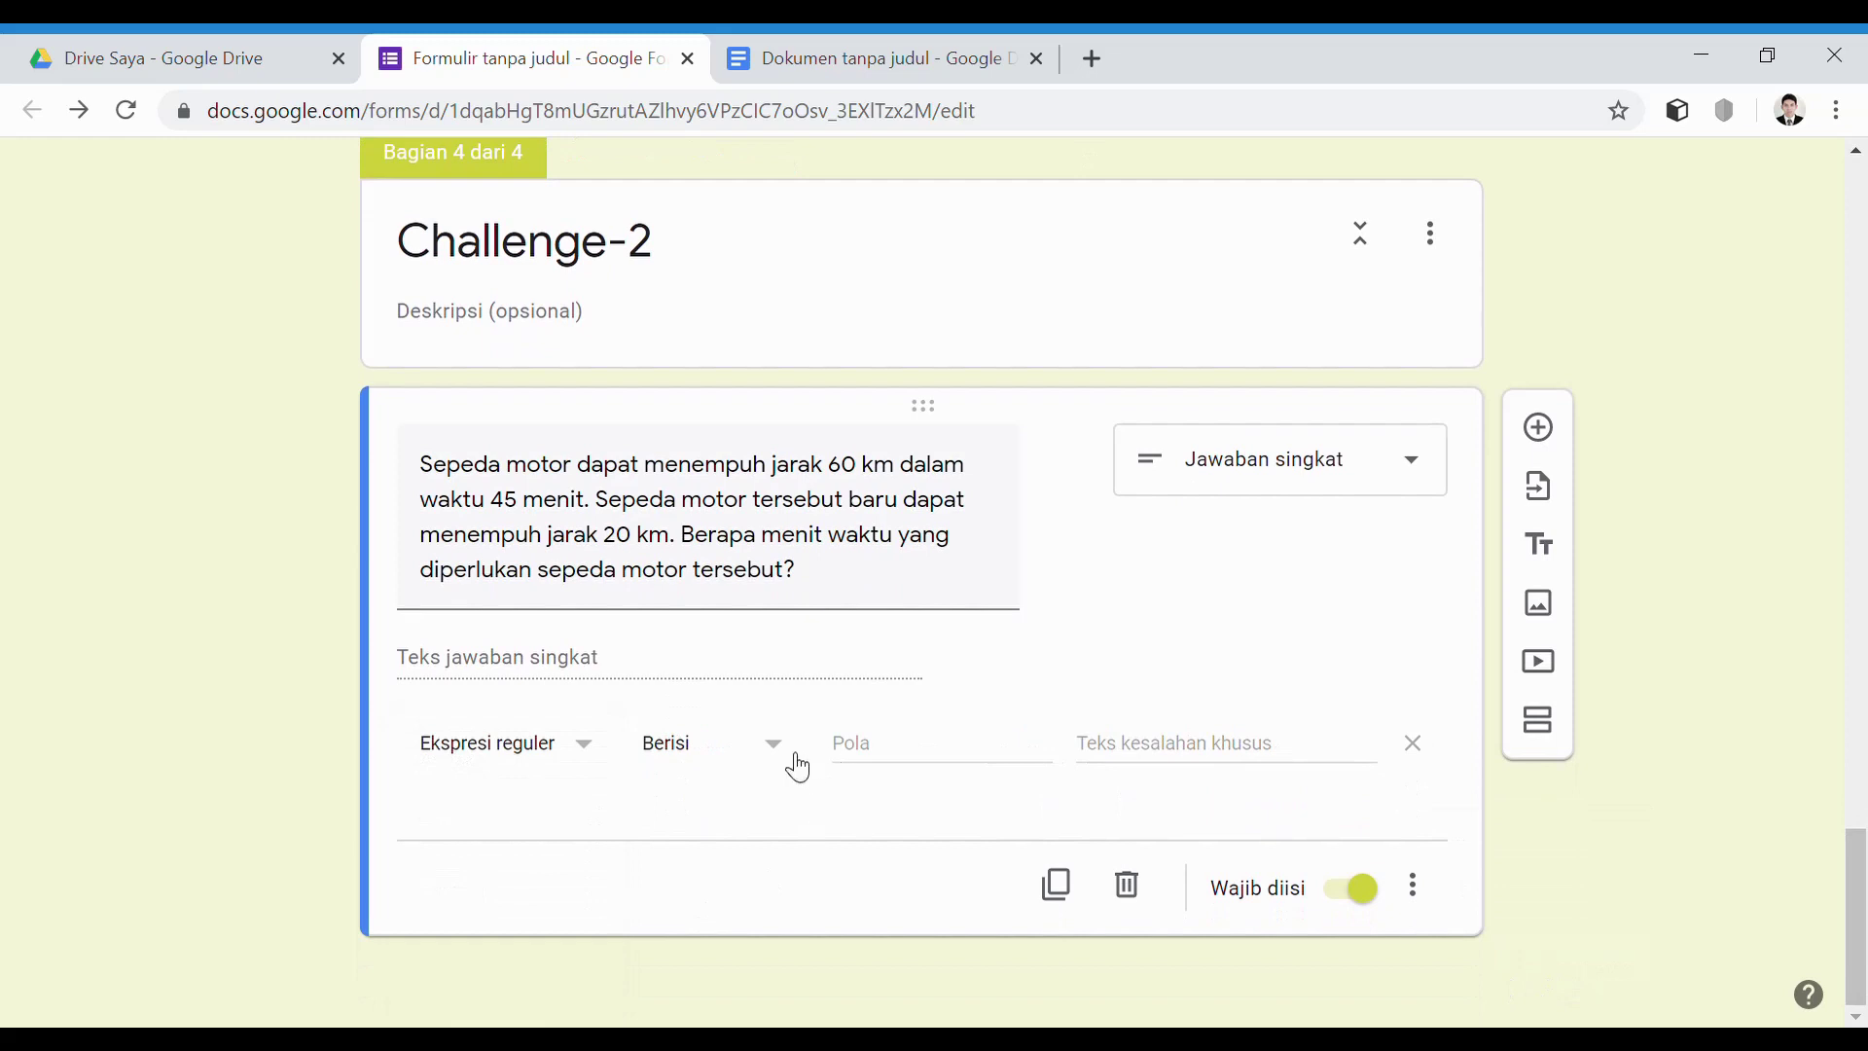
pyautogui.click(856, 764)
pyautogui.click(1109, 763)
pyautogui.write('Jawaban Anda S')
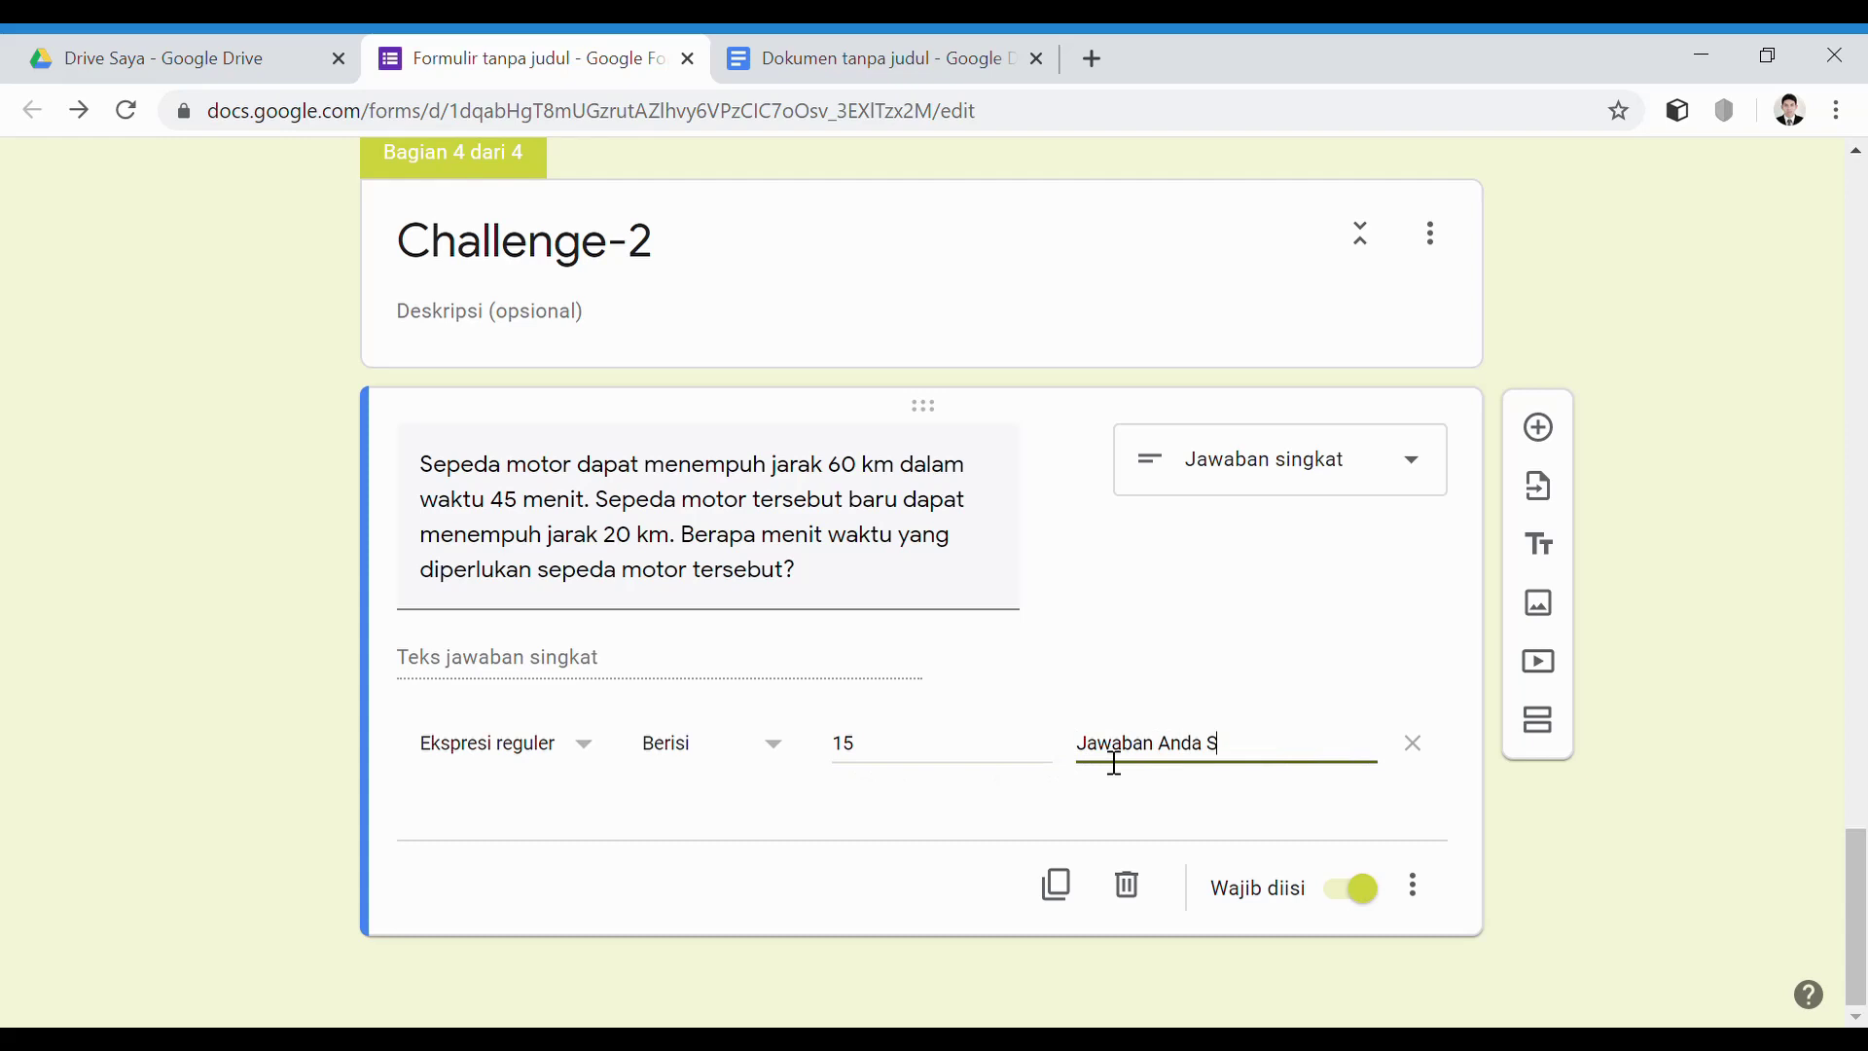
pyautogui.write('alah, Coba ')
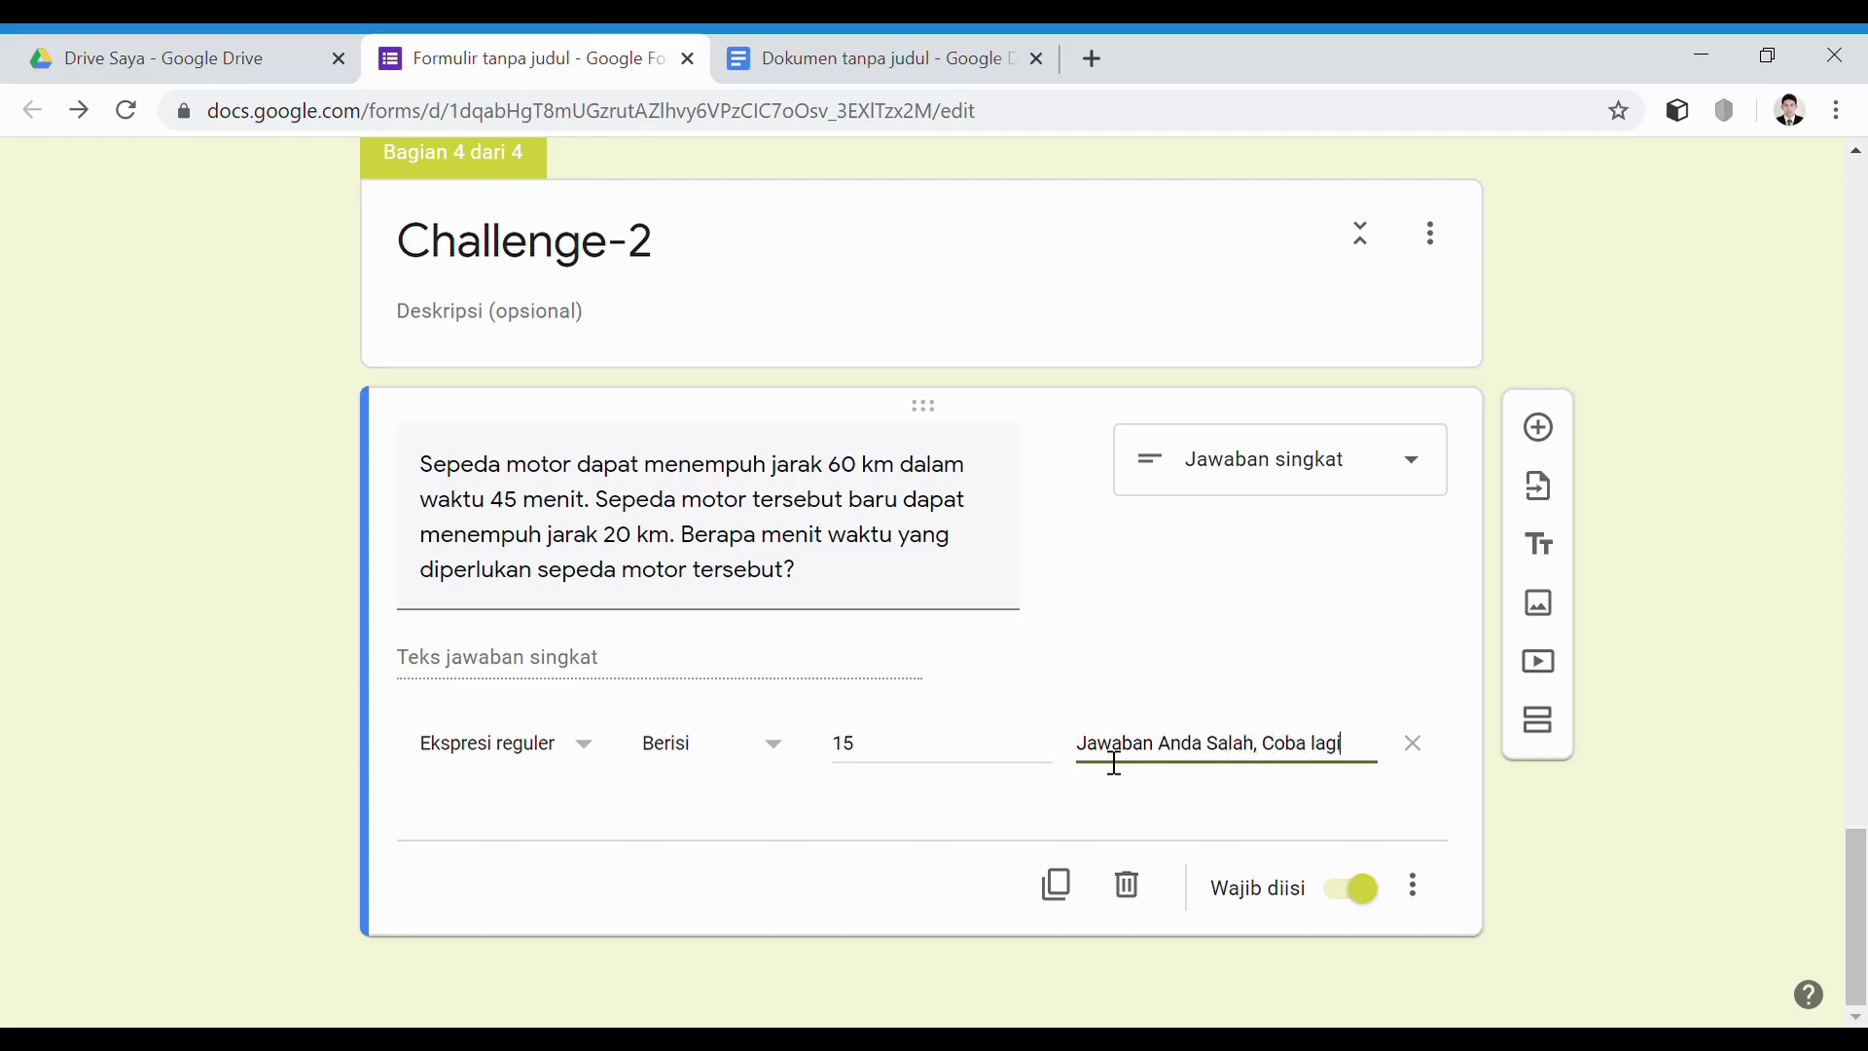
pyautogui.write('lagi!')
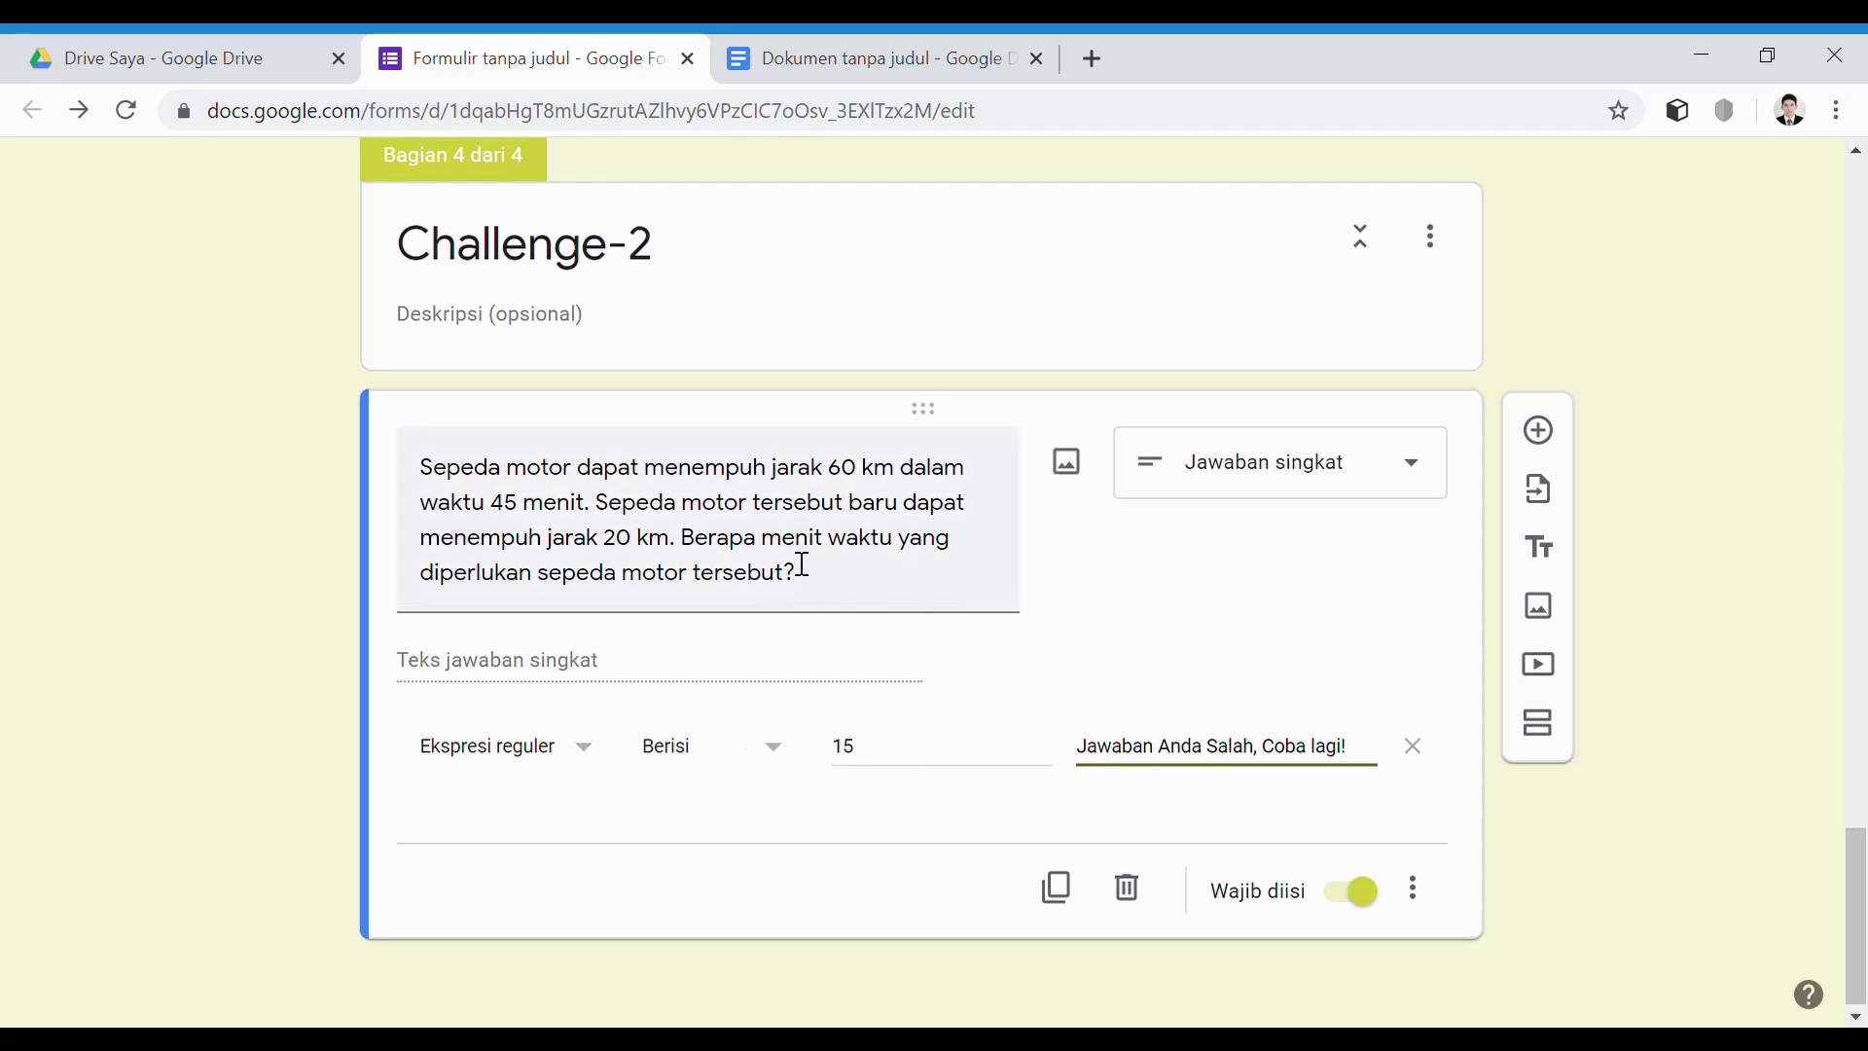
# Review the finished bus question, then return to the Challenge-2 question for editing
pyautogui.scroll(6, 786, 551)
pyautogui.scroll(2, 786, 551)
pyautogui.click(702, 579)
pyautogui.hotkey('ctrl', 'c')
pyautogui.scroll(-7, 848, 681)
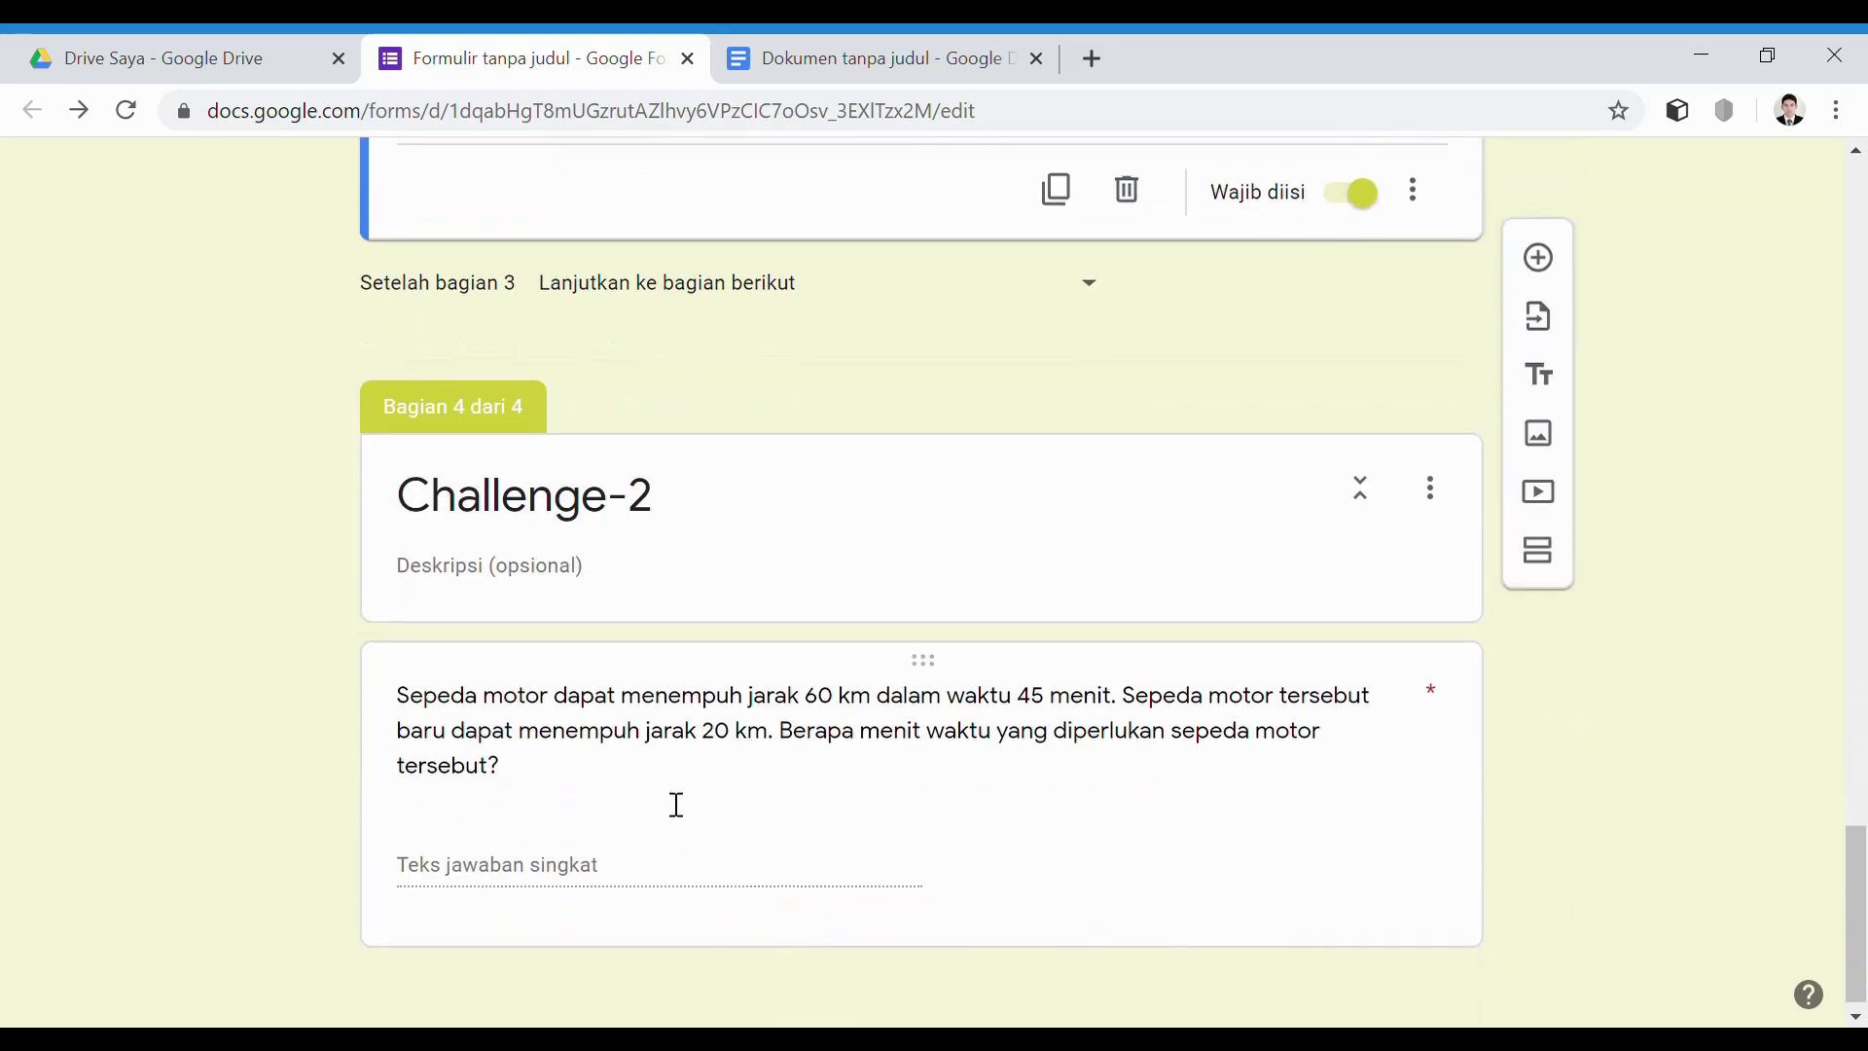
pyautogui.click(575, 738)
# Paste the unitless-number answer hint as the Challenge-2 question's description
pyautogui.click(1415, 889)
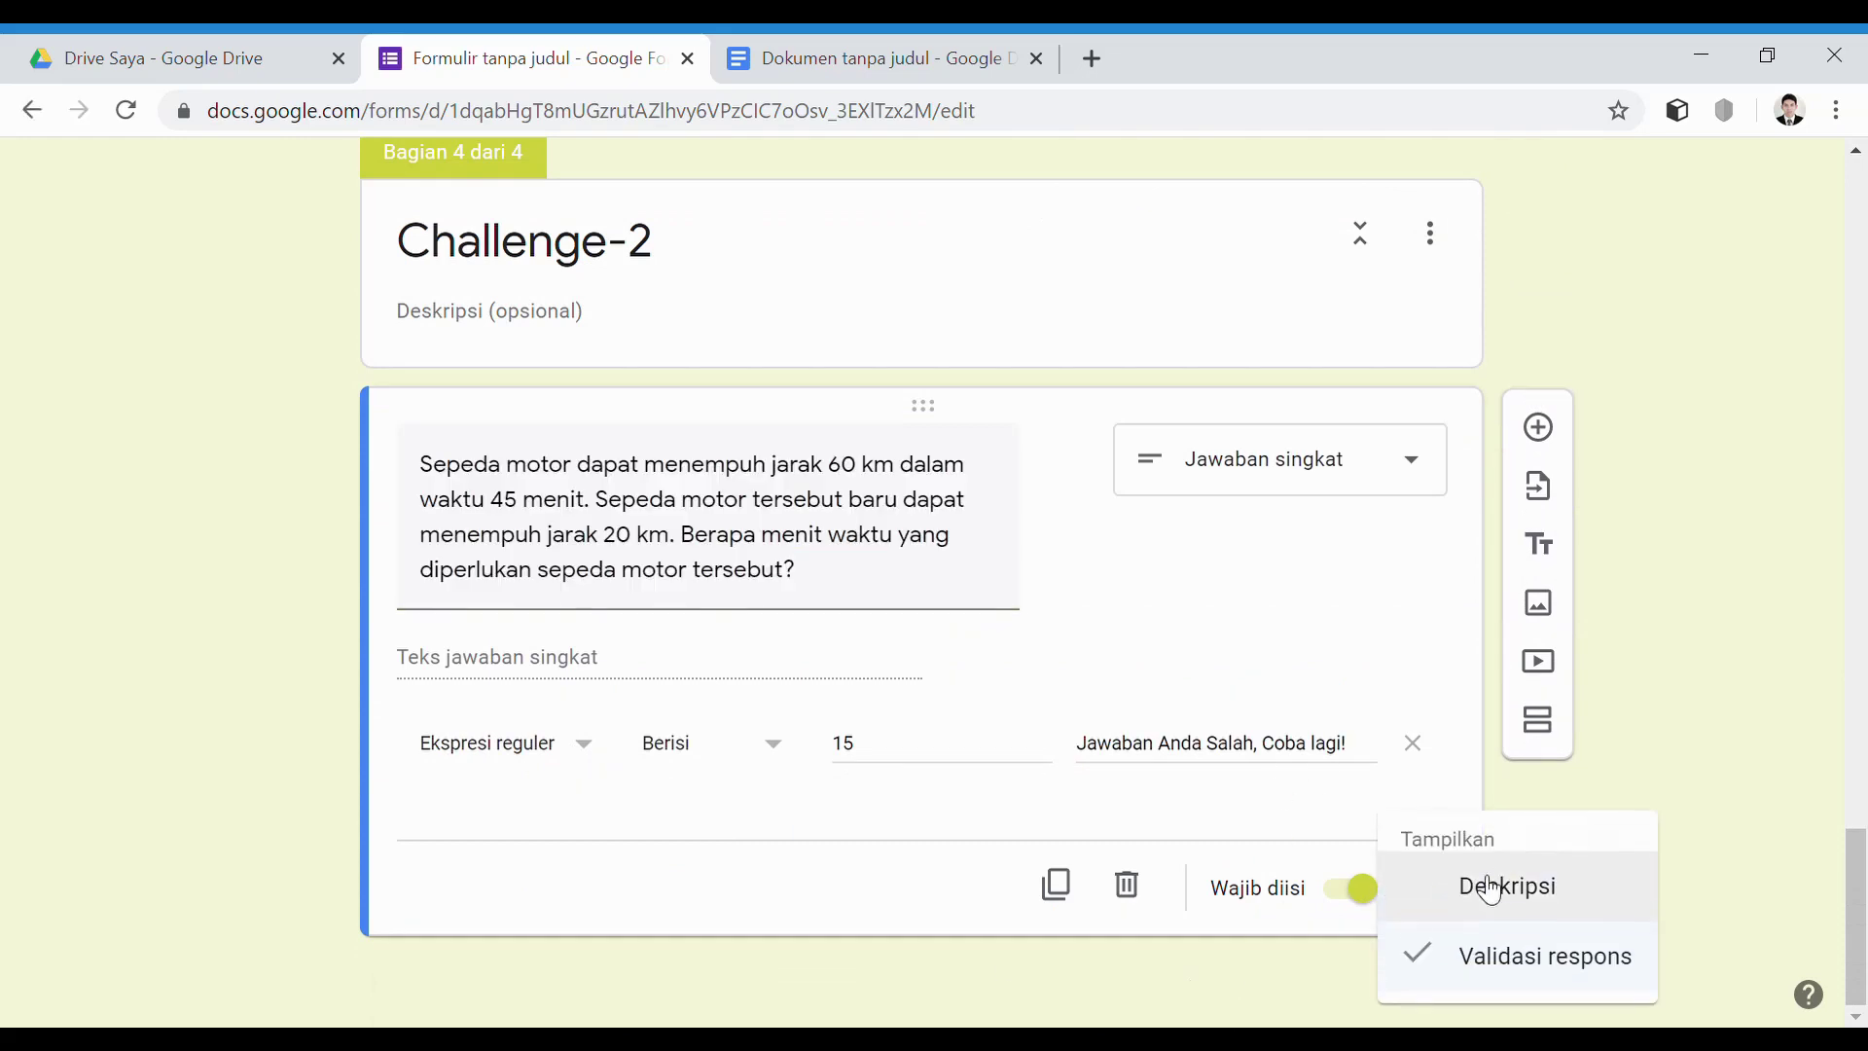
pyautogui.click(1507, 884)
pyautogui.hotkey('ctrl', 'v')
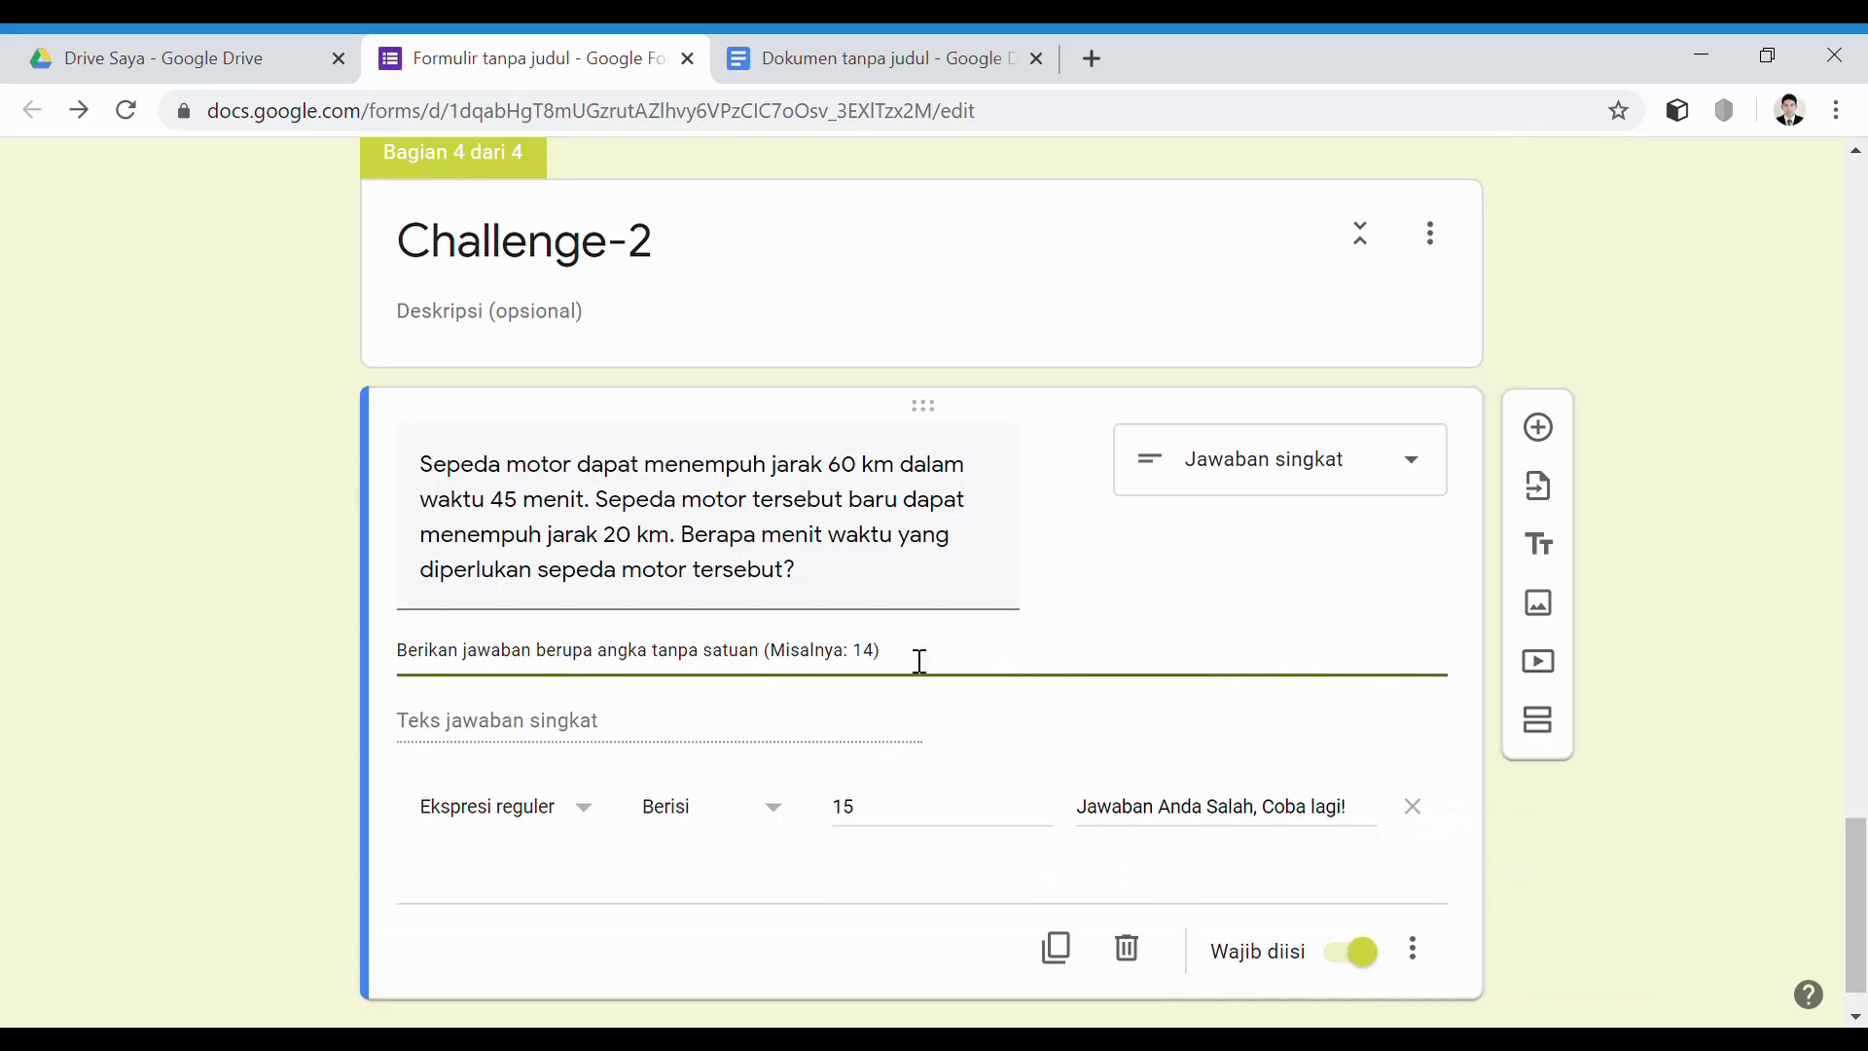
pyautogui.scroll(-1, 1180, 672)
pyautogui.scroll(3, 1092, 621)
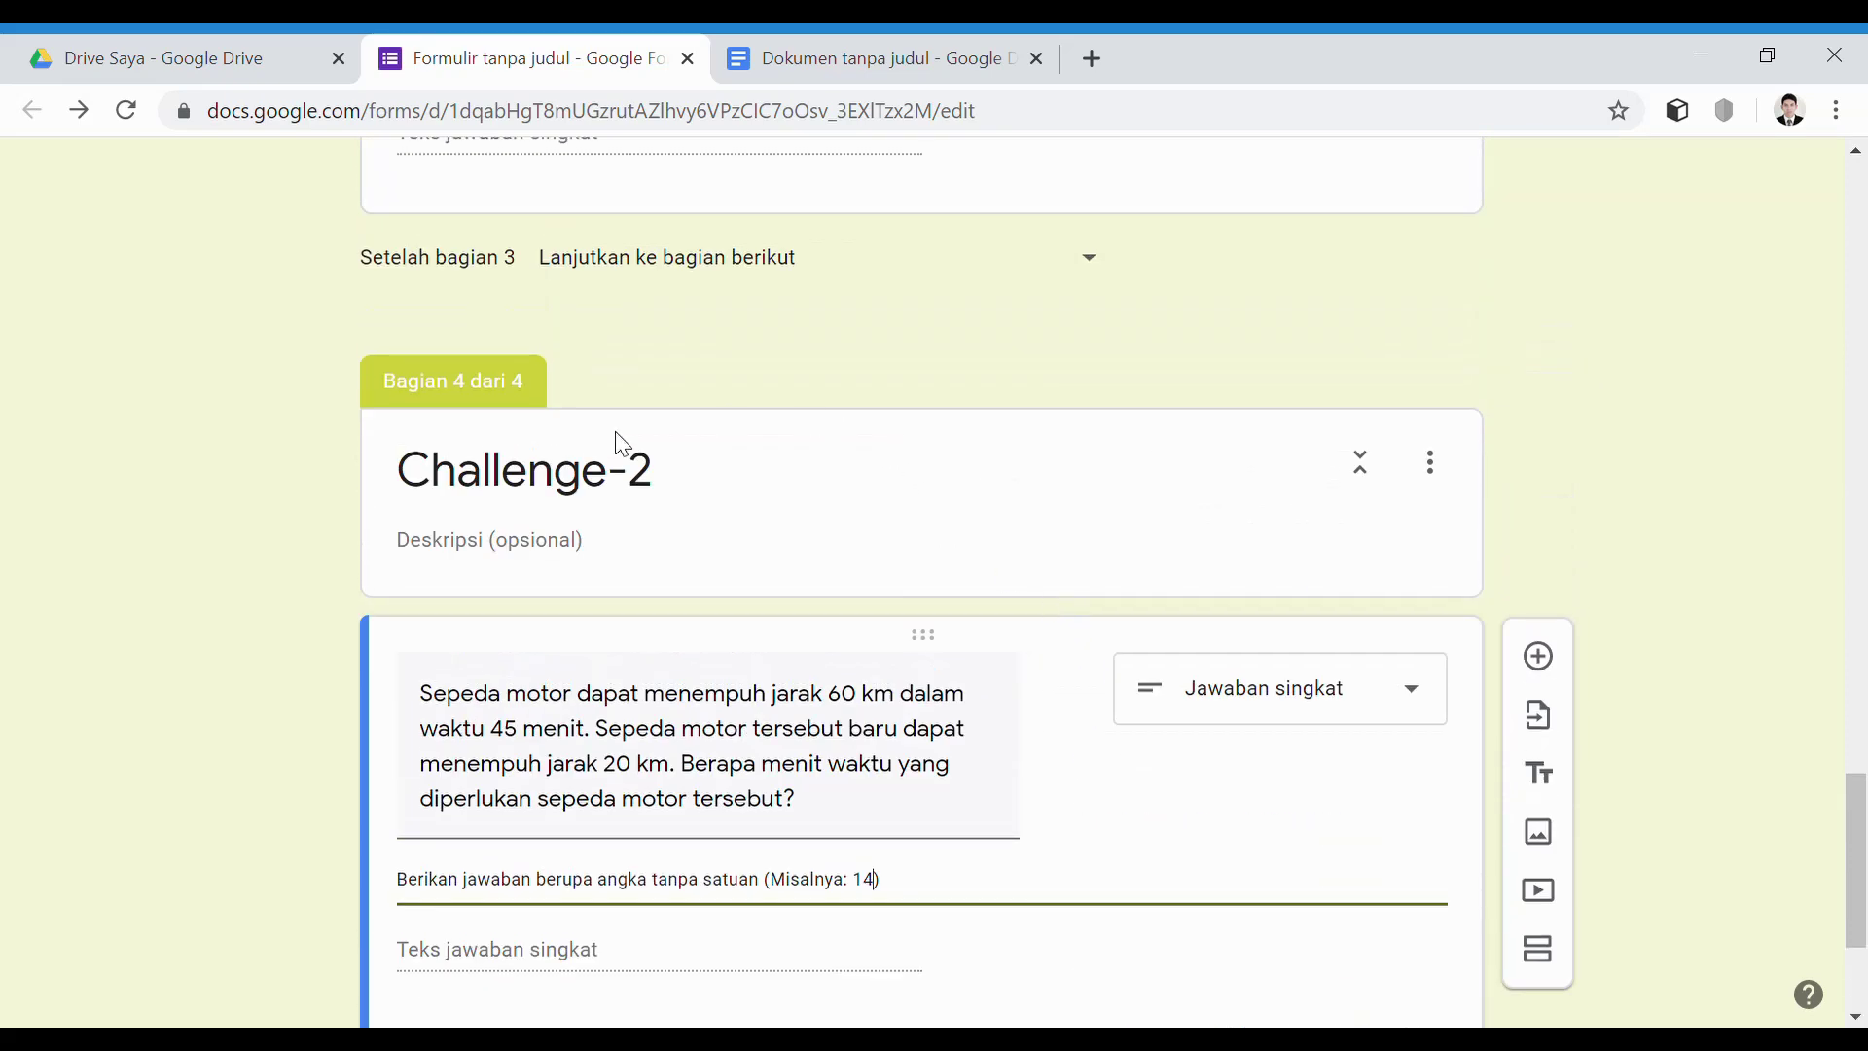
pyautogui.scroll(-3, 875, 680)
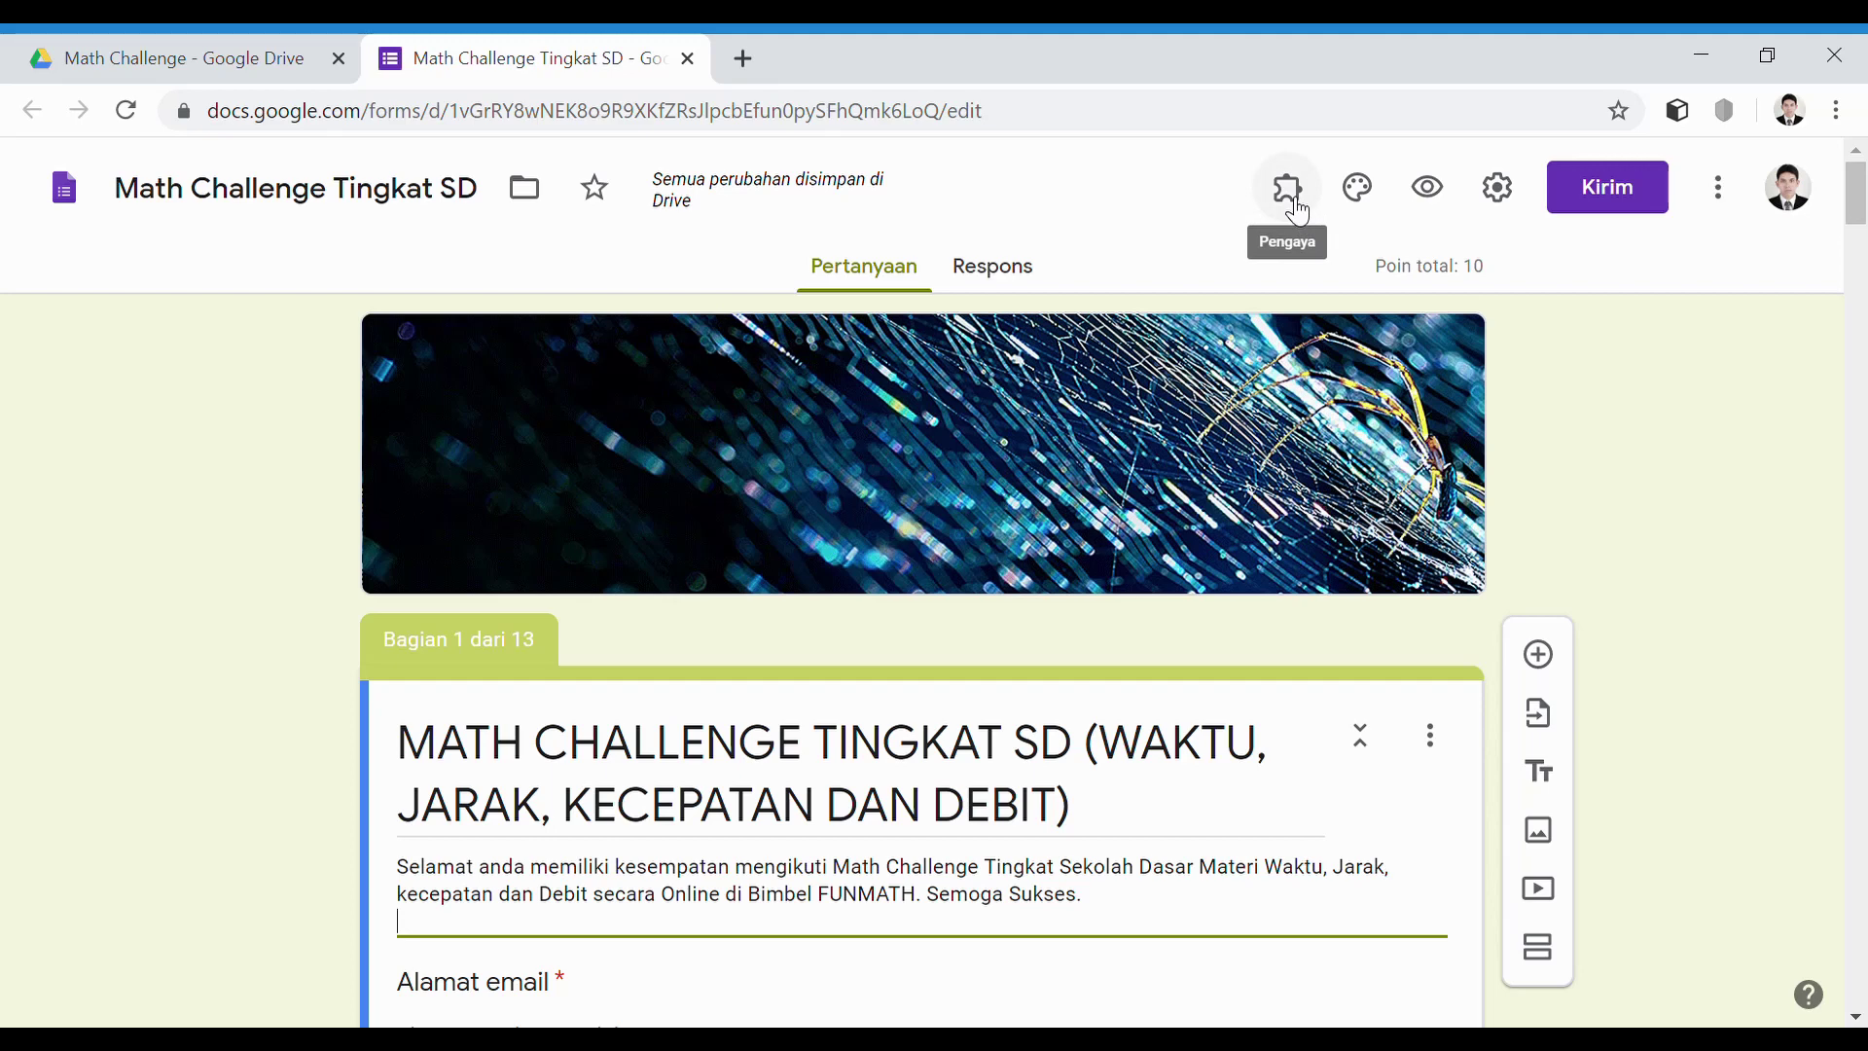
# Open the Certify'em controls, with certification on at 80% passing, and start certificate template setup
pyautogui.click(1295, 206)
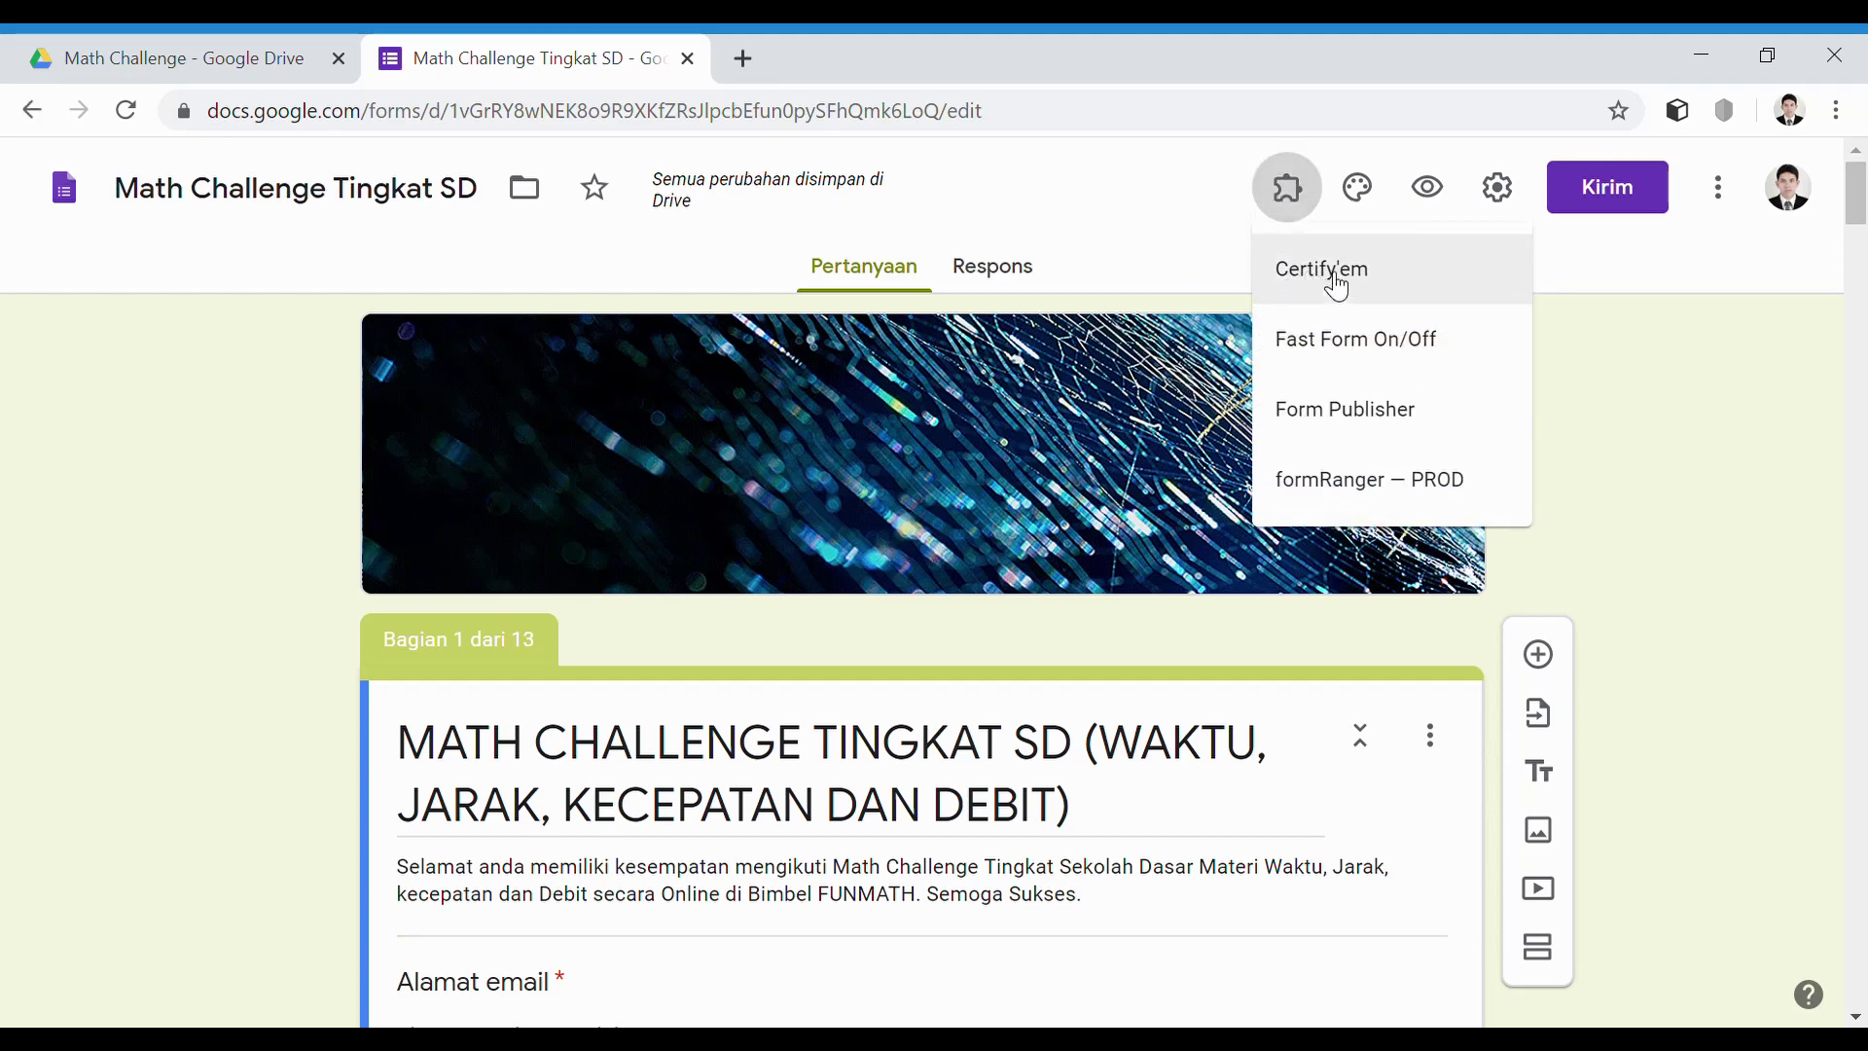
pyautogui.click(1336, 285)
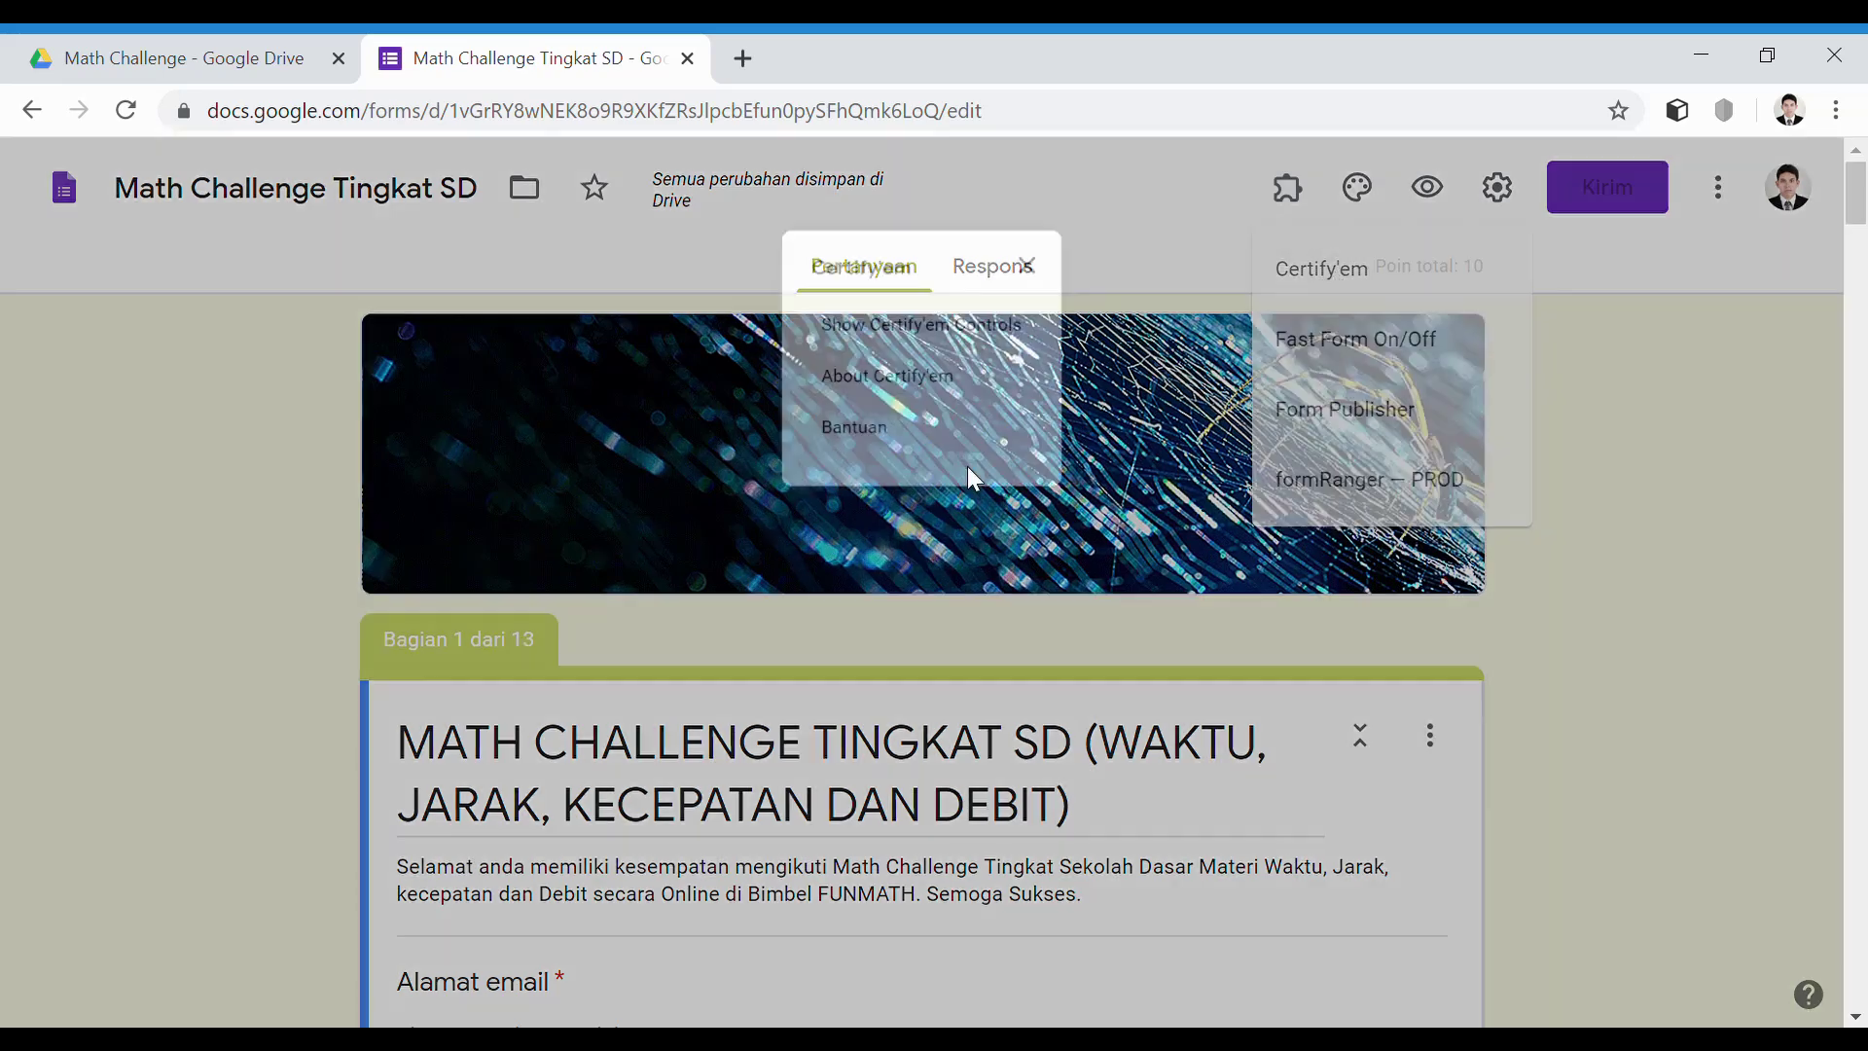
pyautogui.click(912, 329)
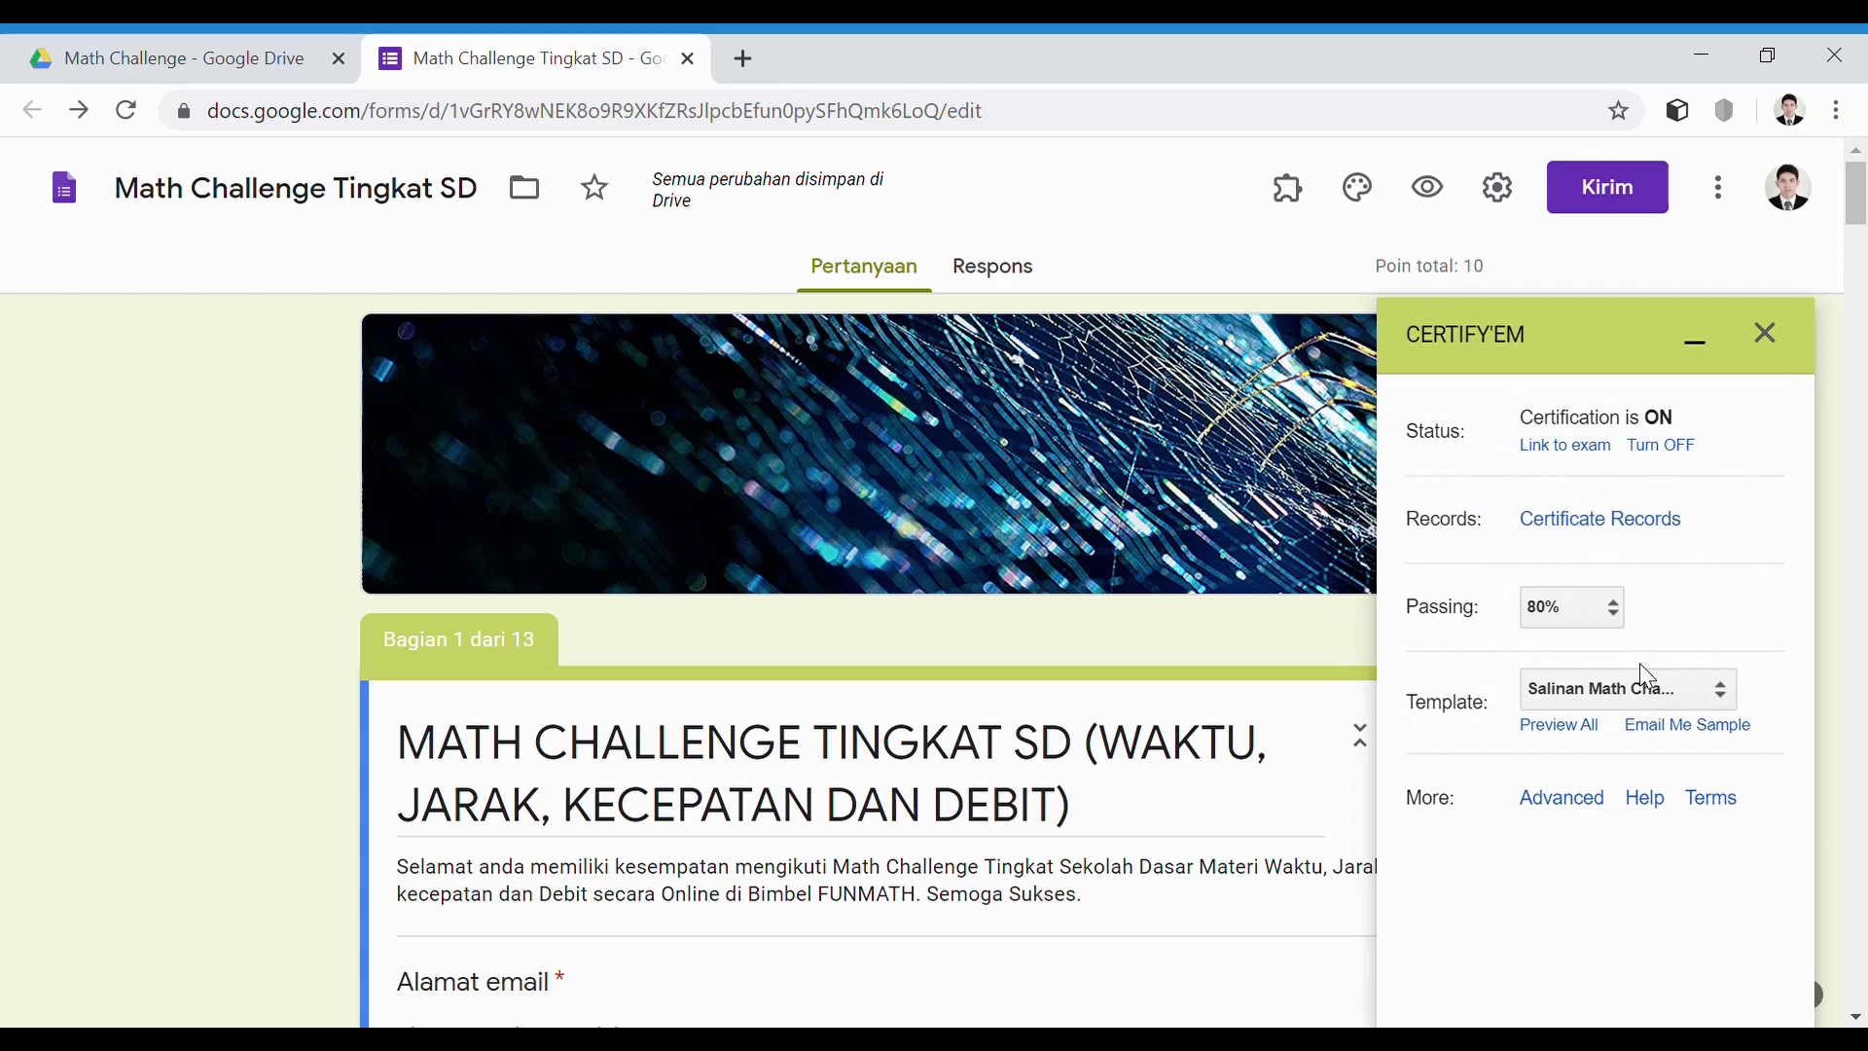
pyautogui.click(1715, 702)
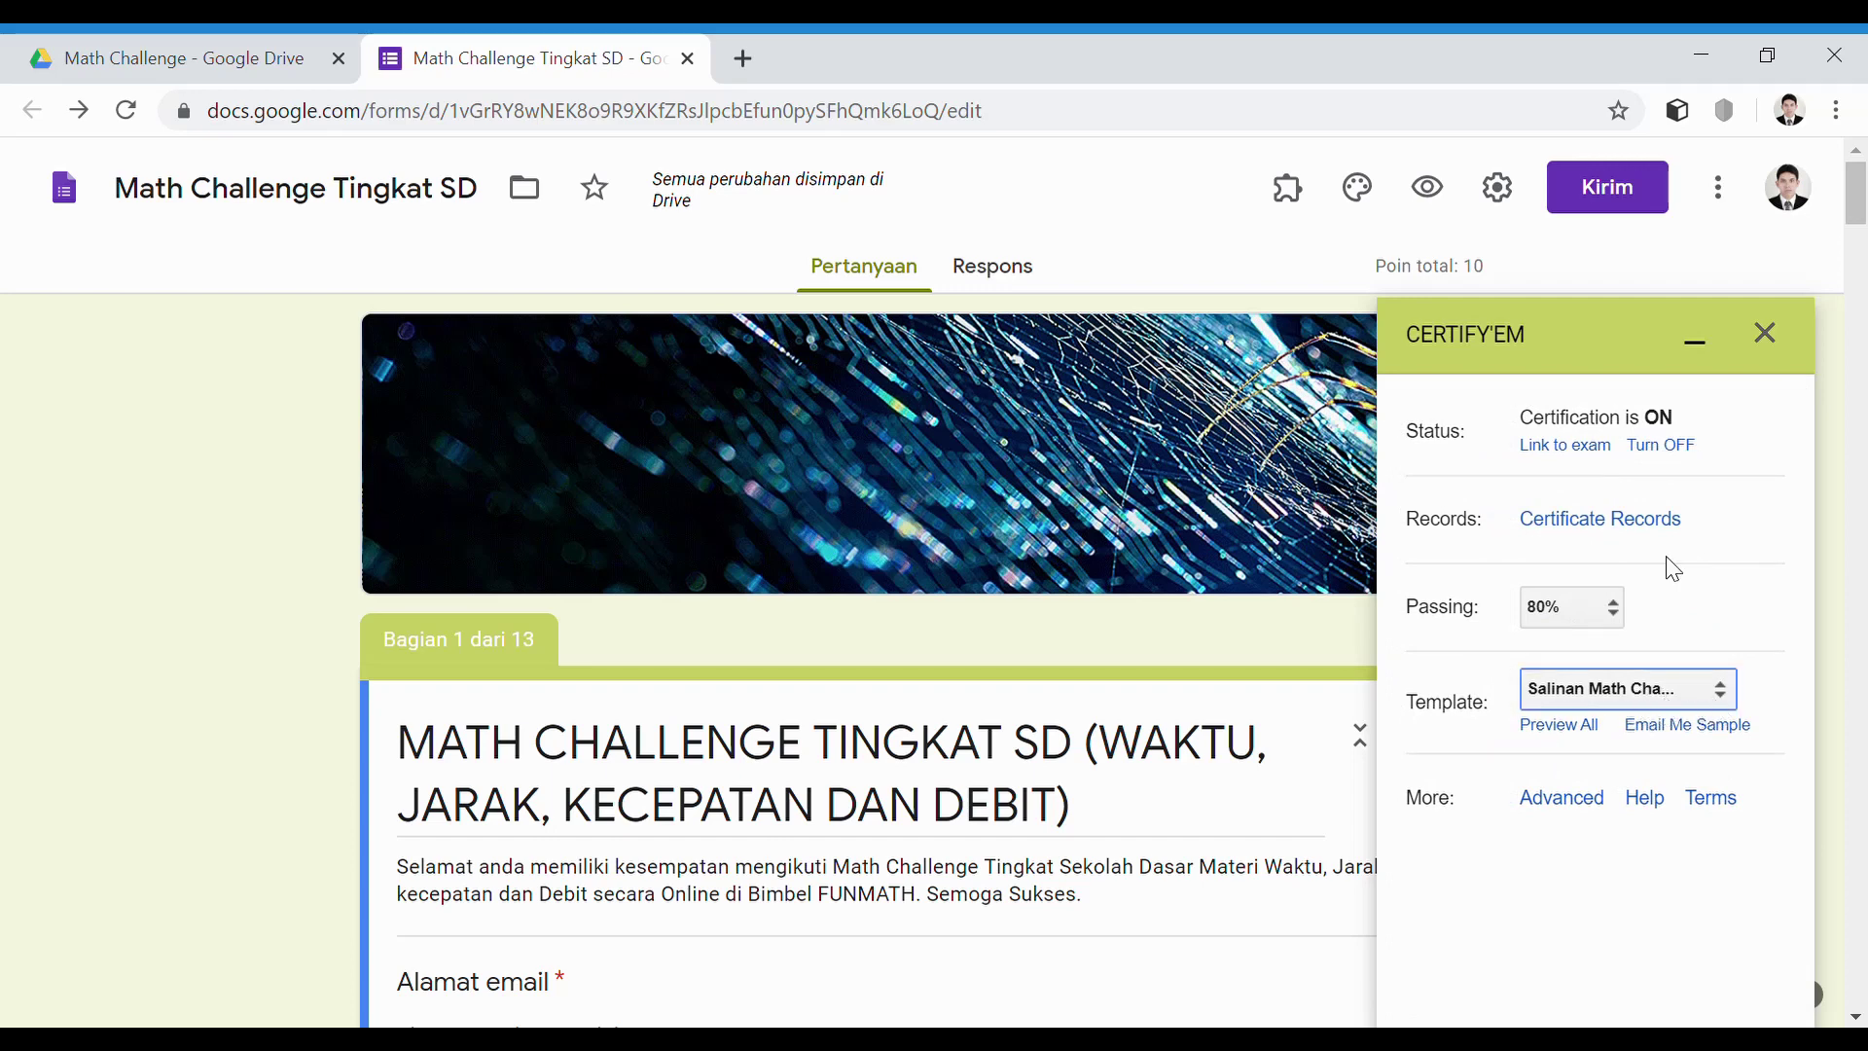
pyautogui.click(1679, 697)
pyautogui.click(601, 453)
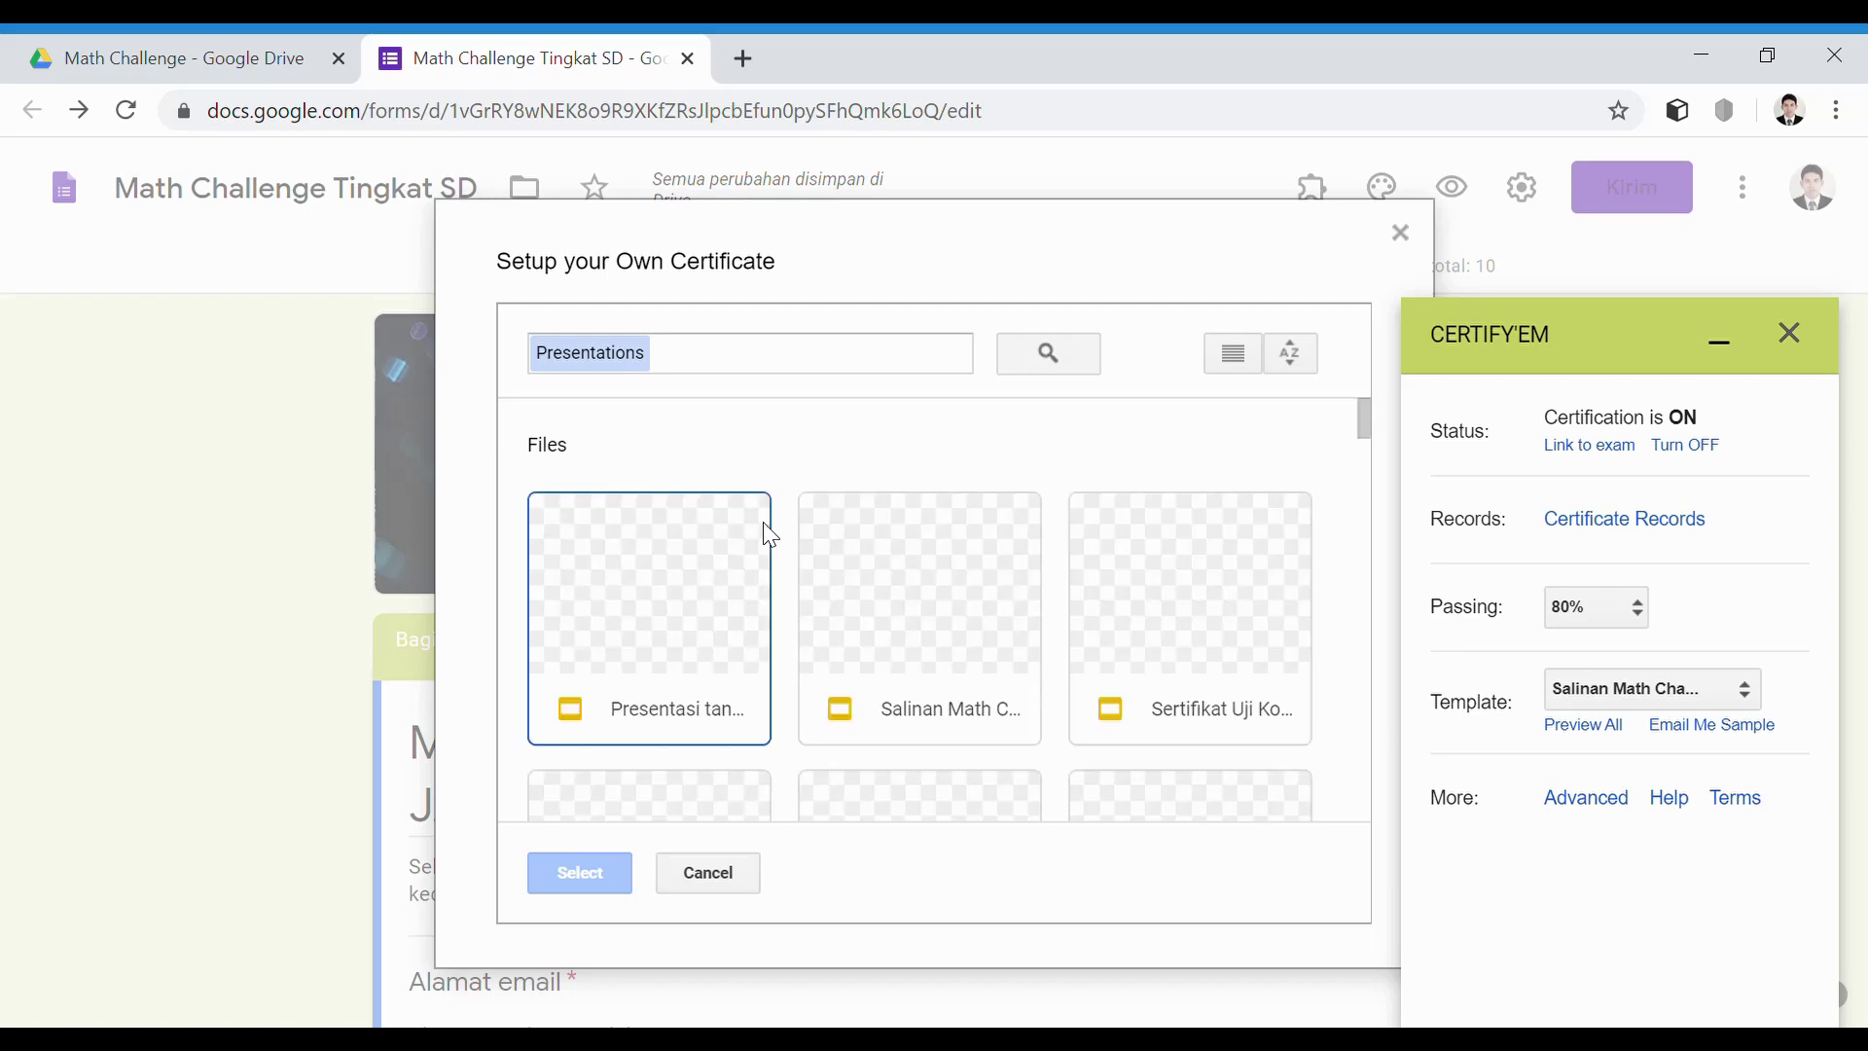
# Choose 'Salinan Math Challenge Award (operasi Hitung Campuran)' as the certificate template and save it
pyautogui.scroll(-2, 983, 636)
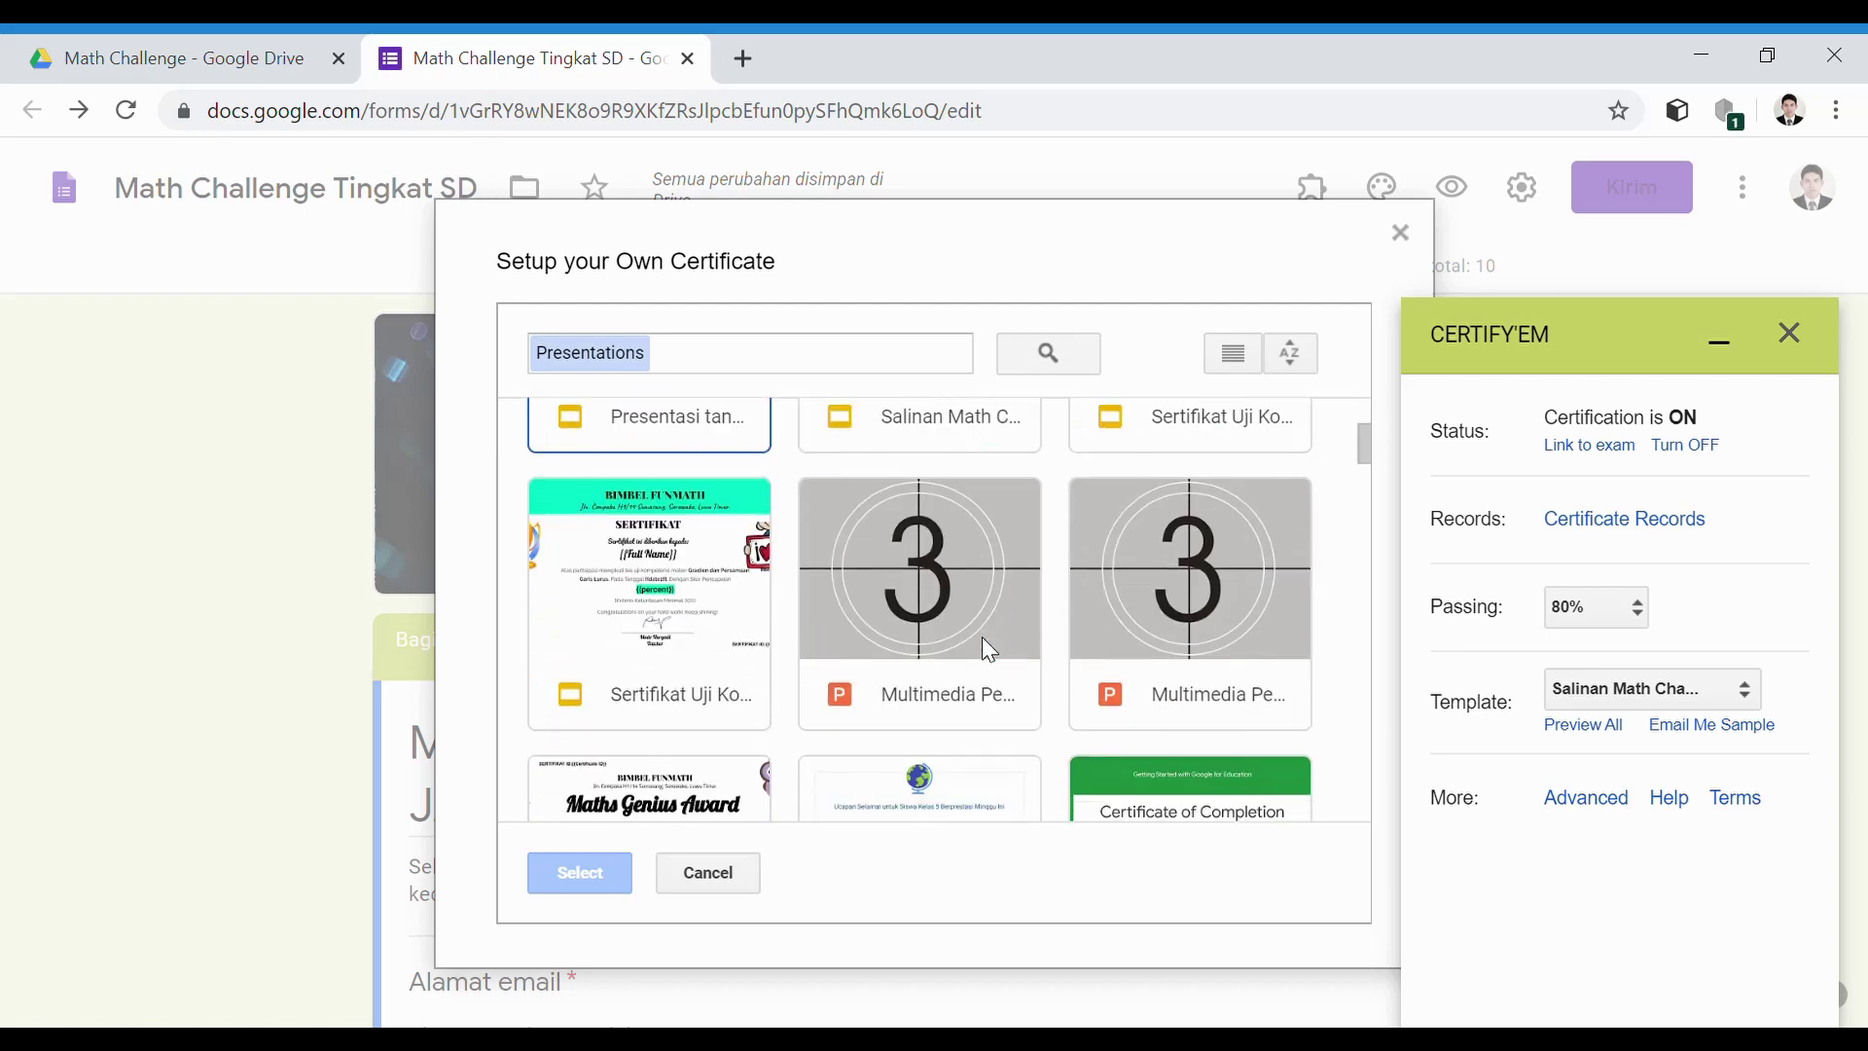
pyautogui.scroll(2, 924, 647)
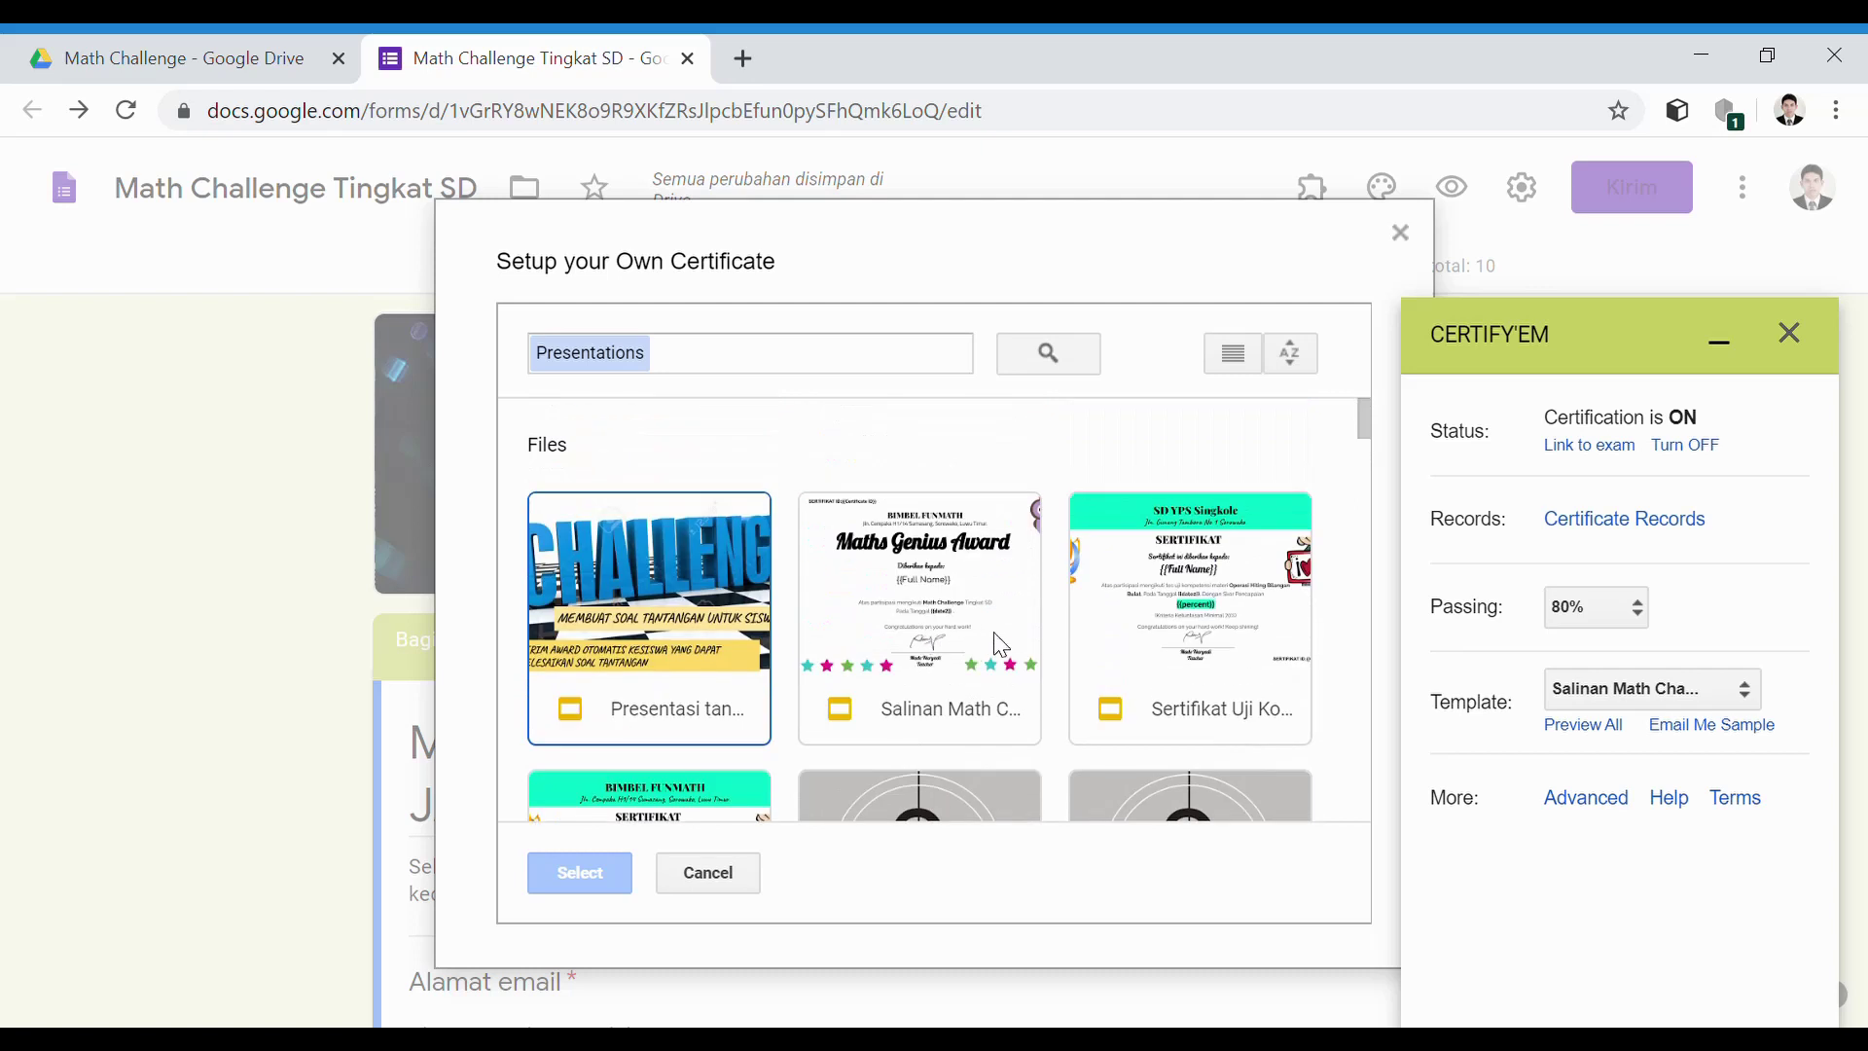
pyautogui.scroll(-2, 992, 632)
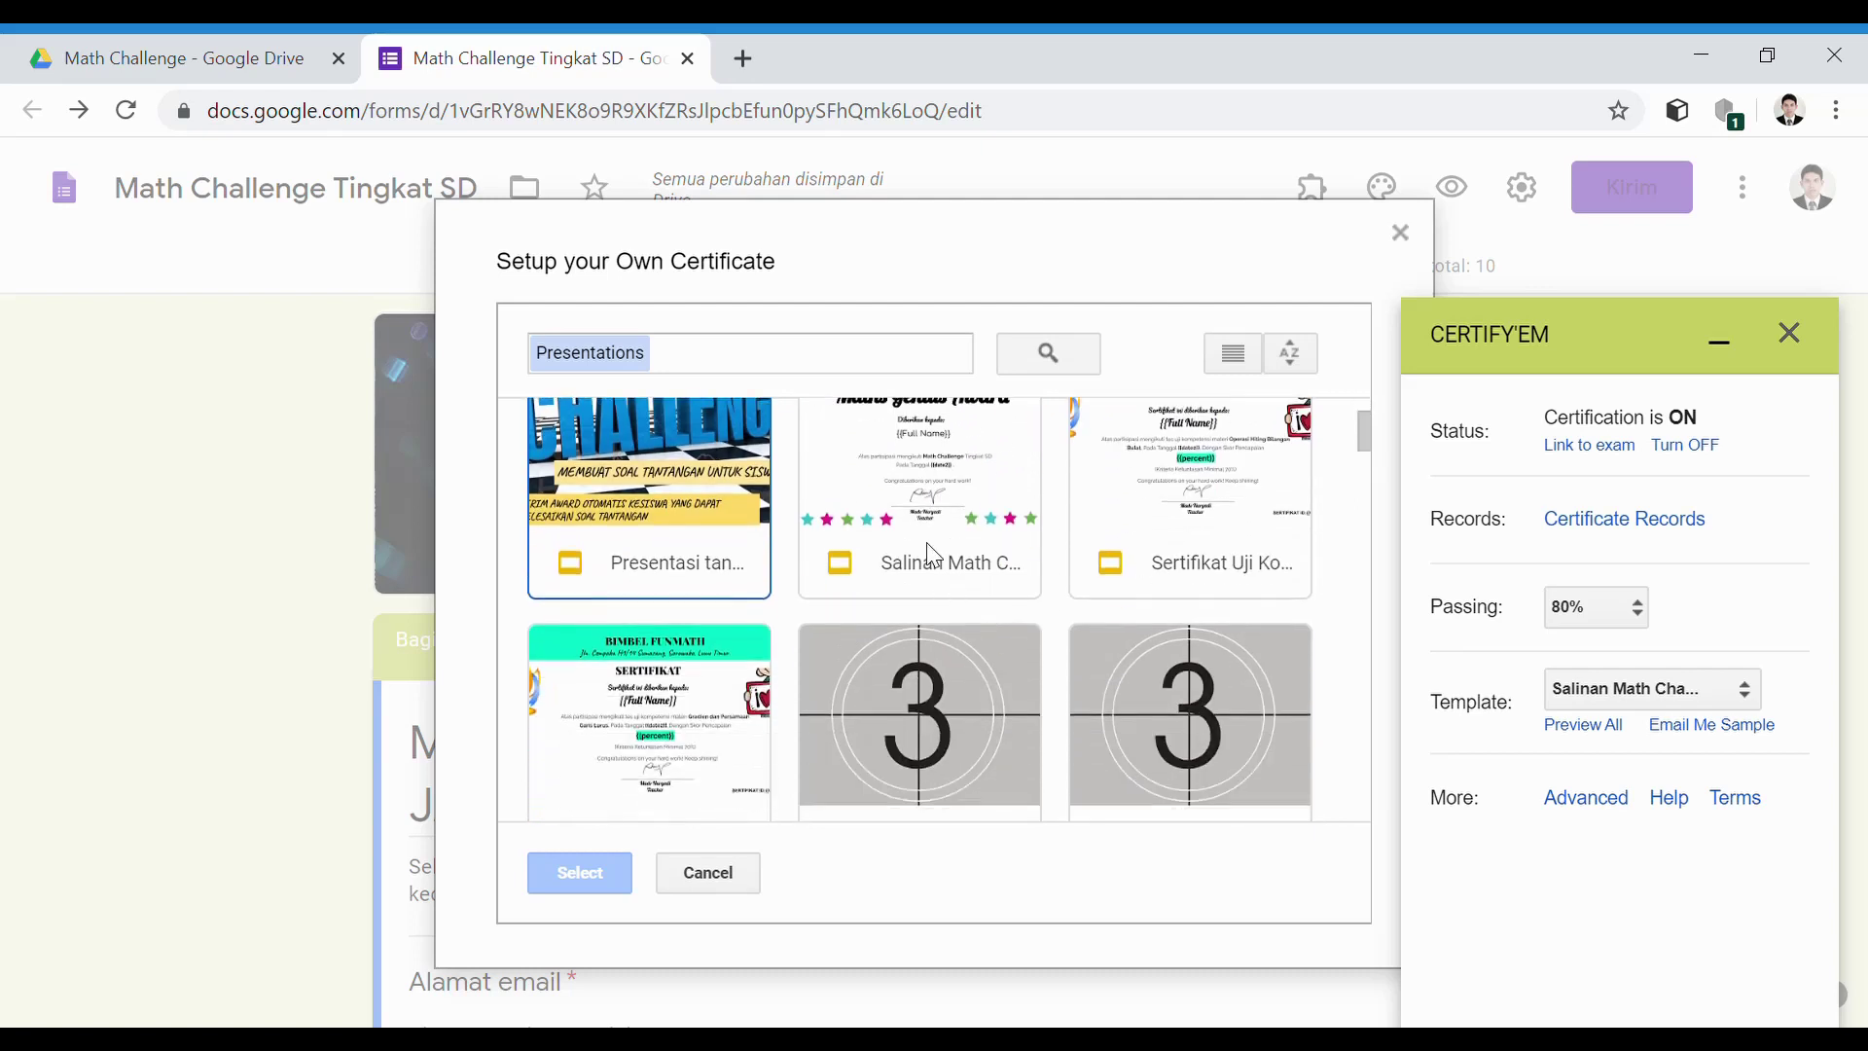
pyautogui.click(960, 536)
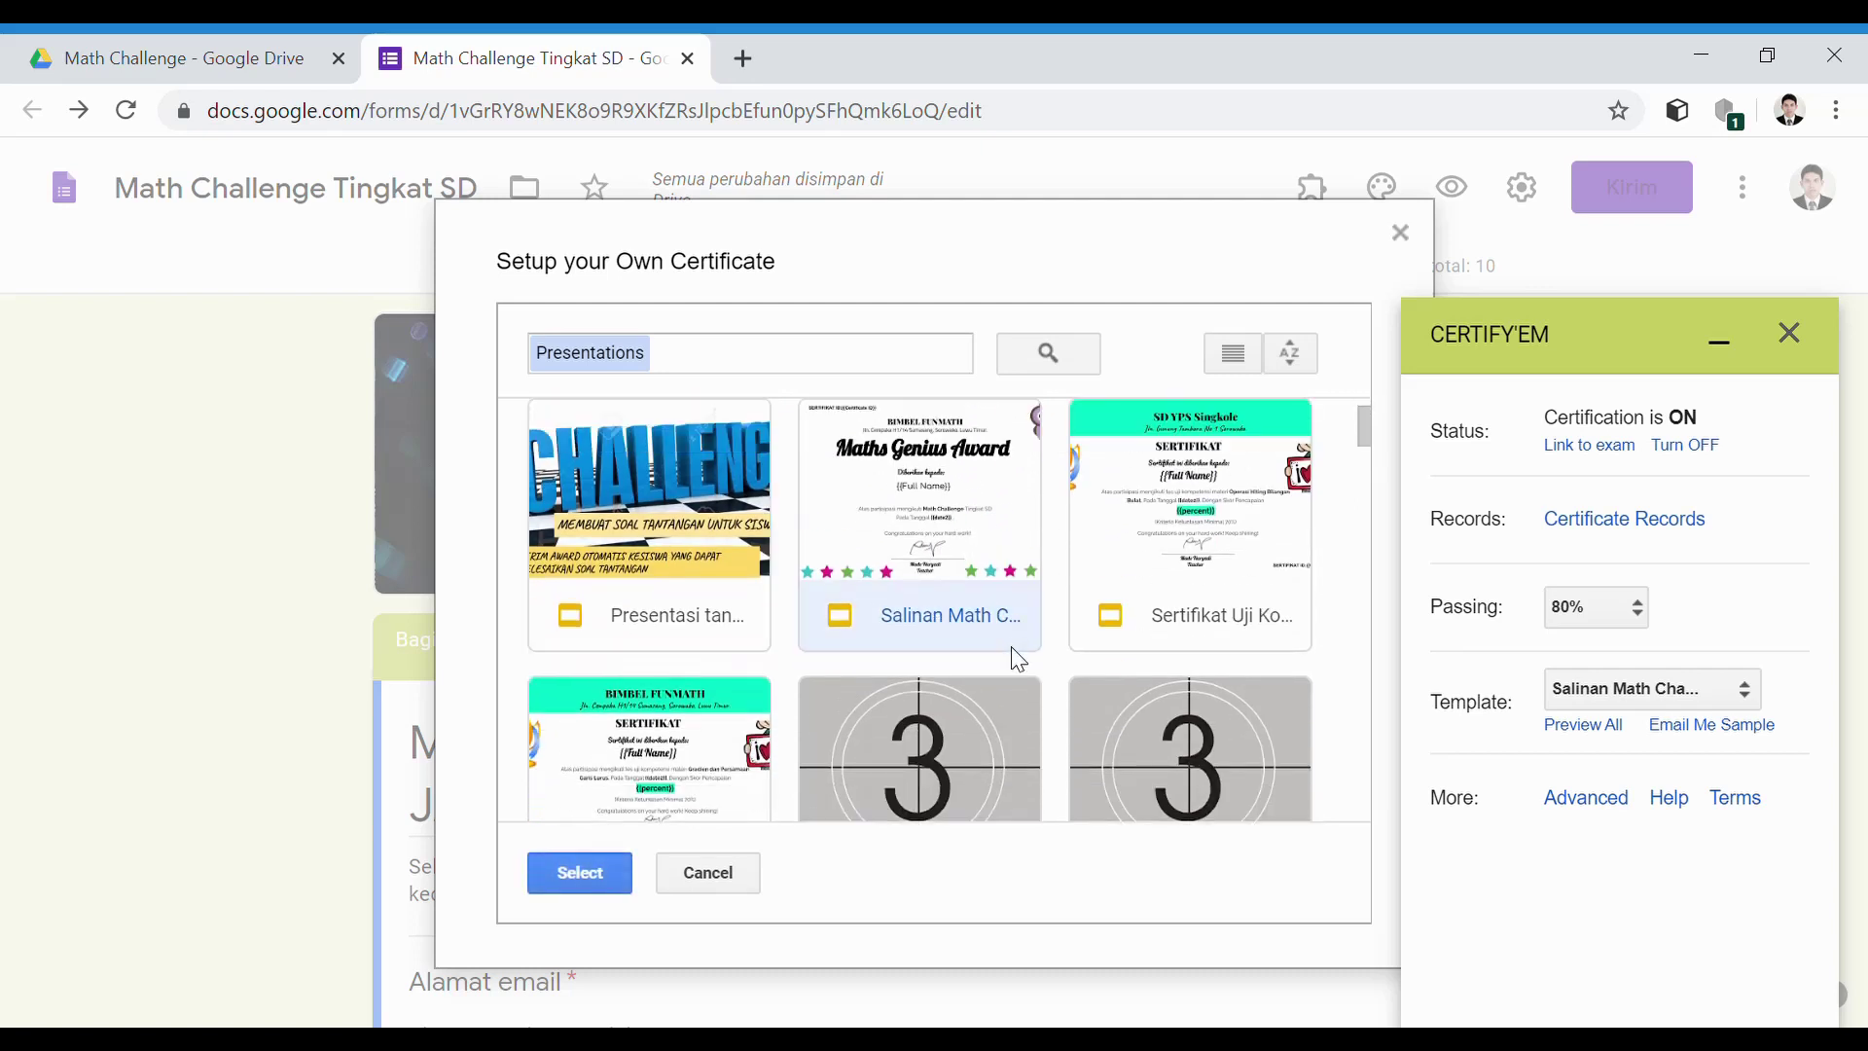
pyautogui.click(581, 872)
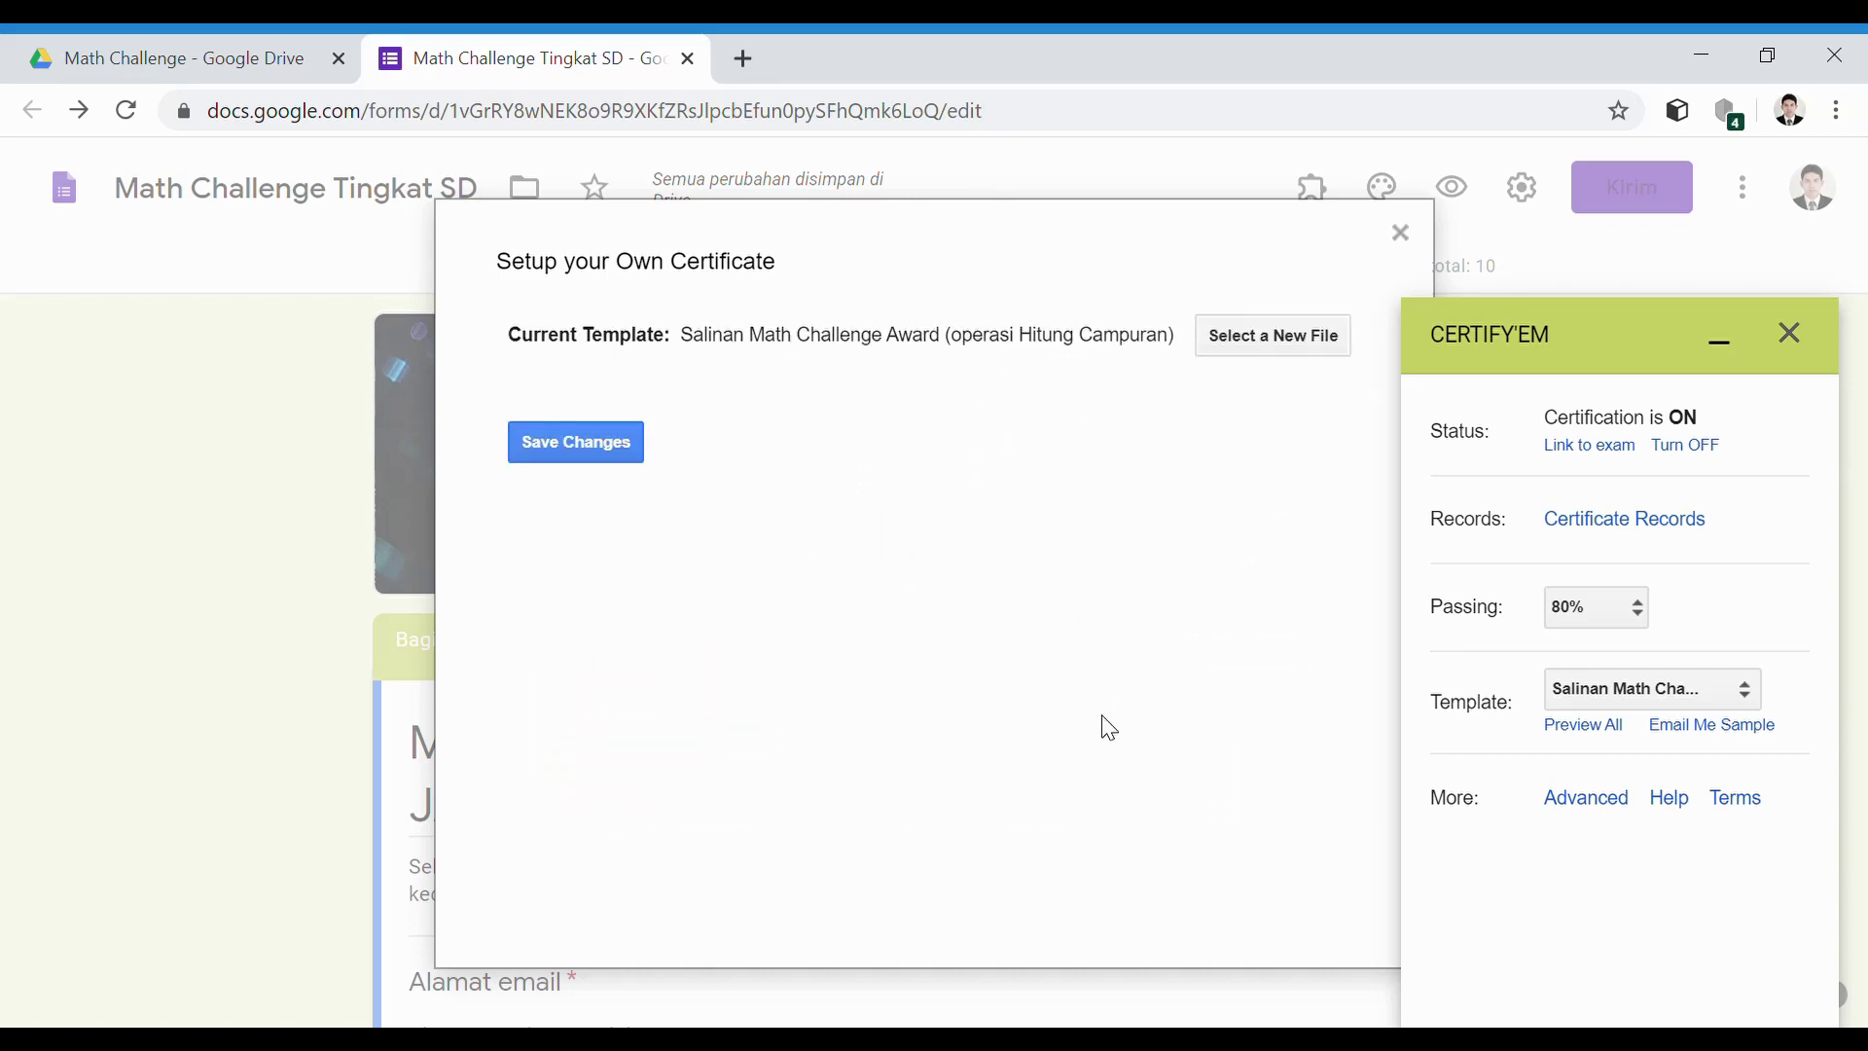
pyautogui.click(572, 457)
pyautogui.scroll(-2, 1222, 642)
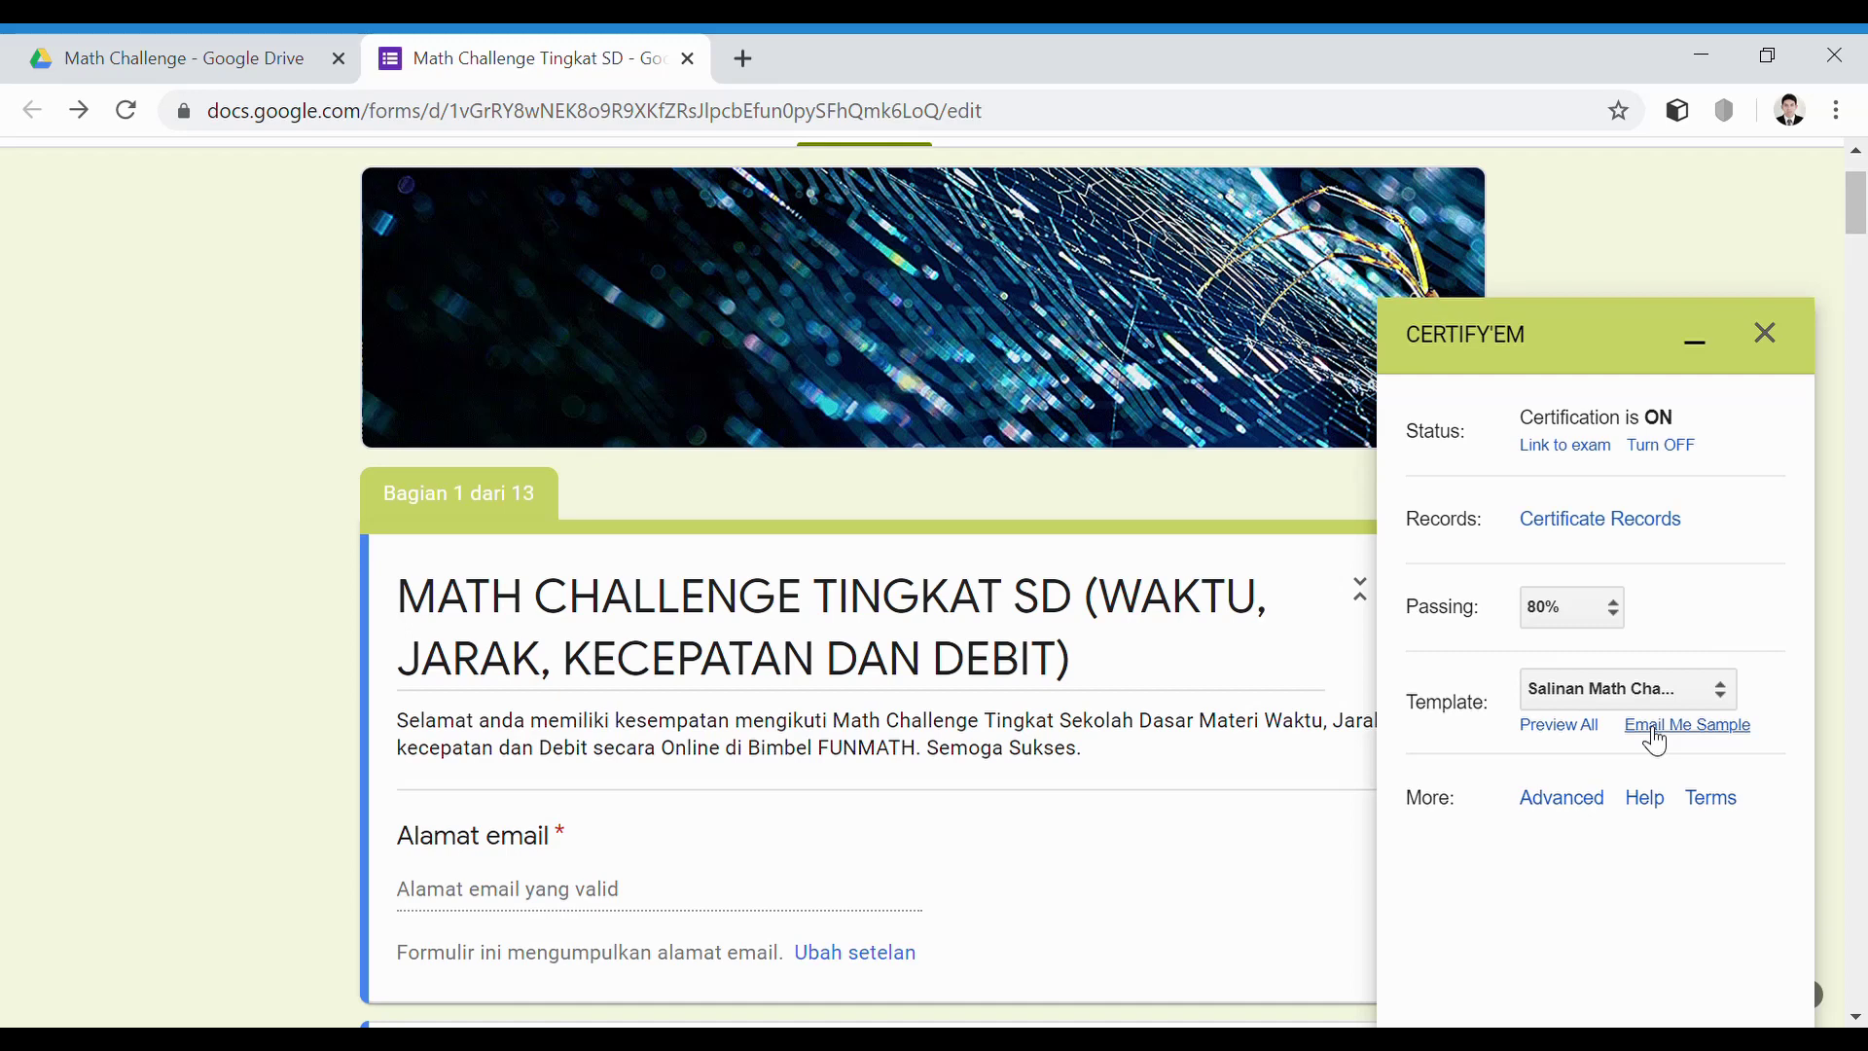
# Email a sample certificate from Certify'em, then go to the Math Challenge Drive folder
pyautogui.click(1654, 729)
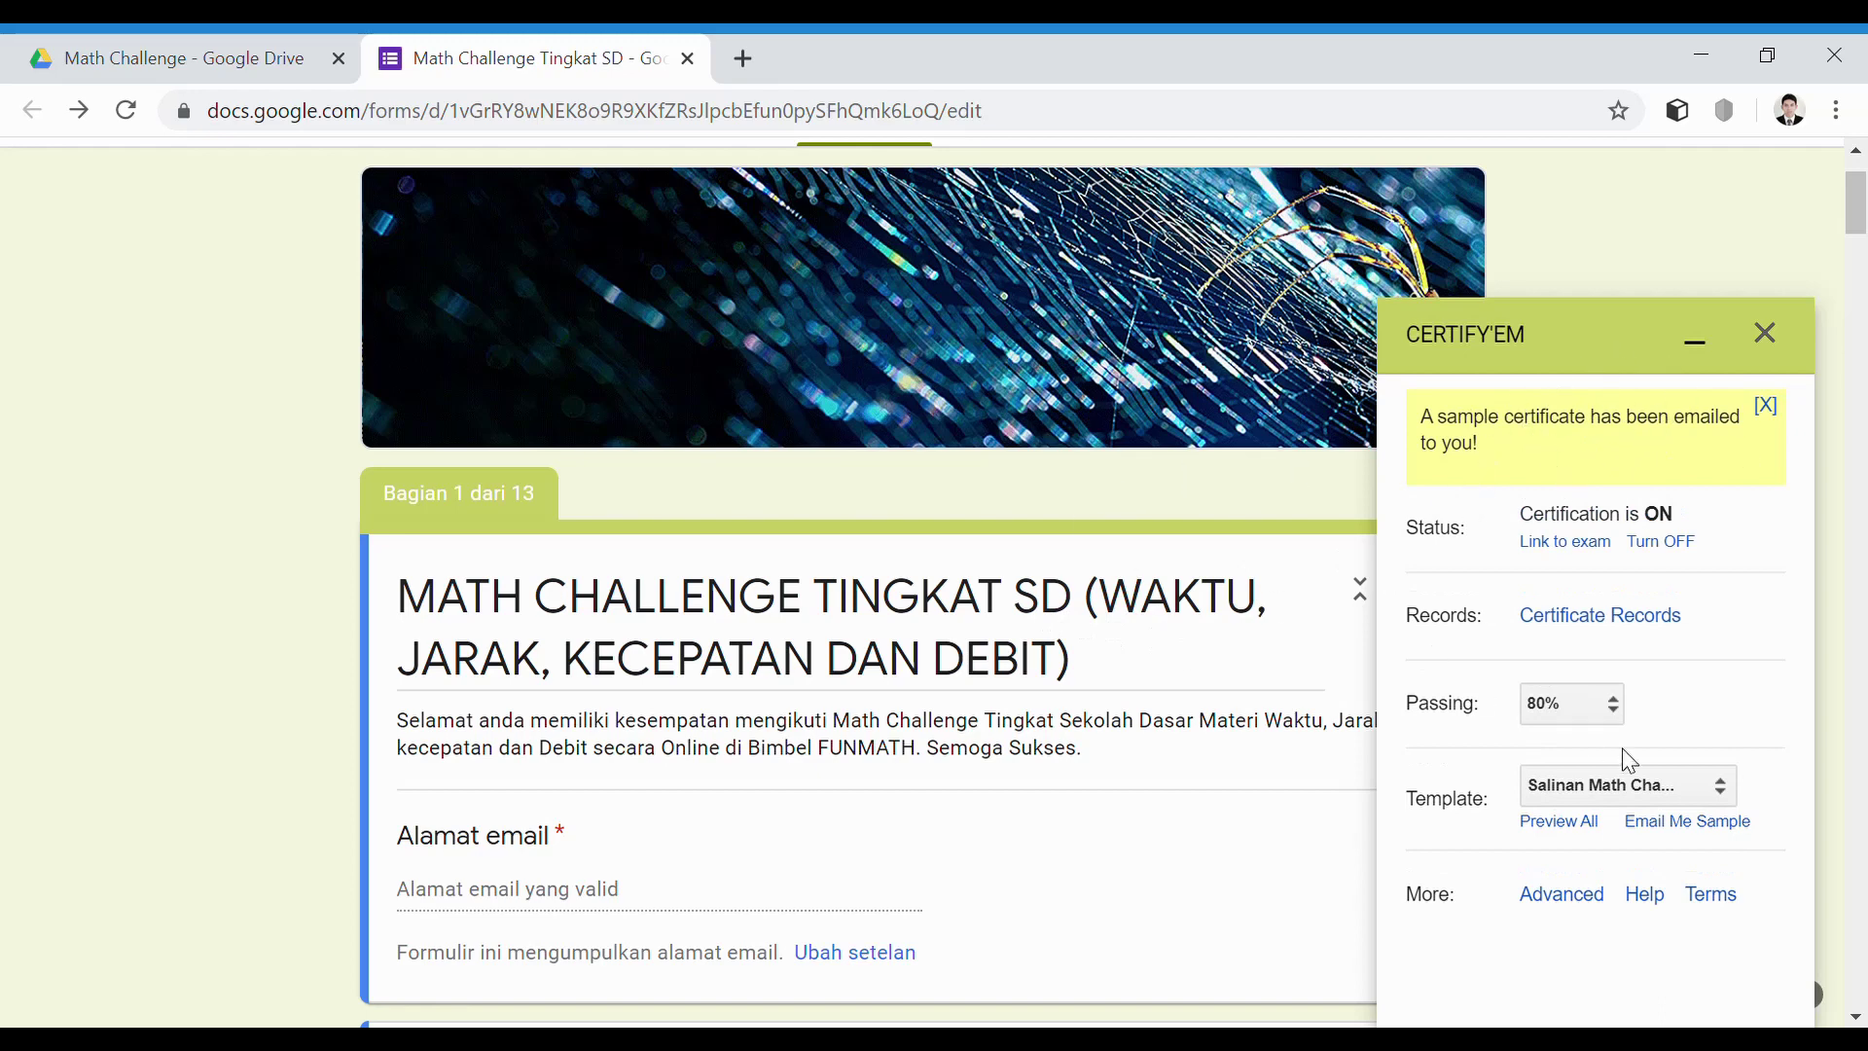
pyautogui.scroll(-3, 1224, 562)
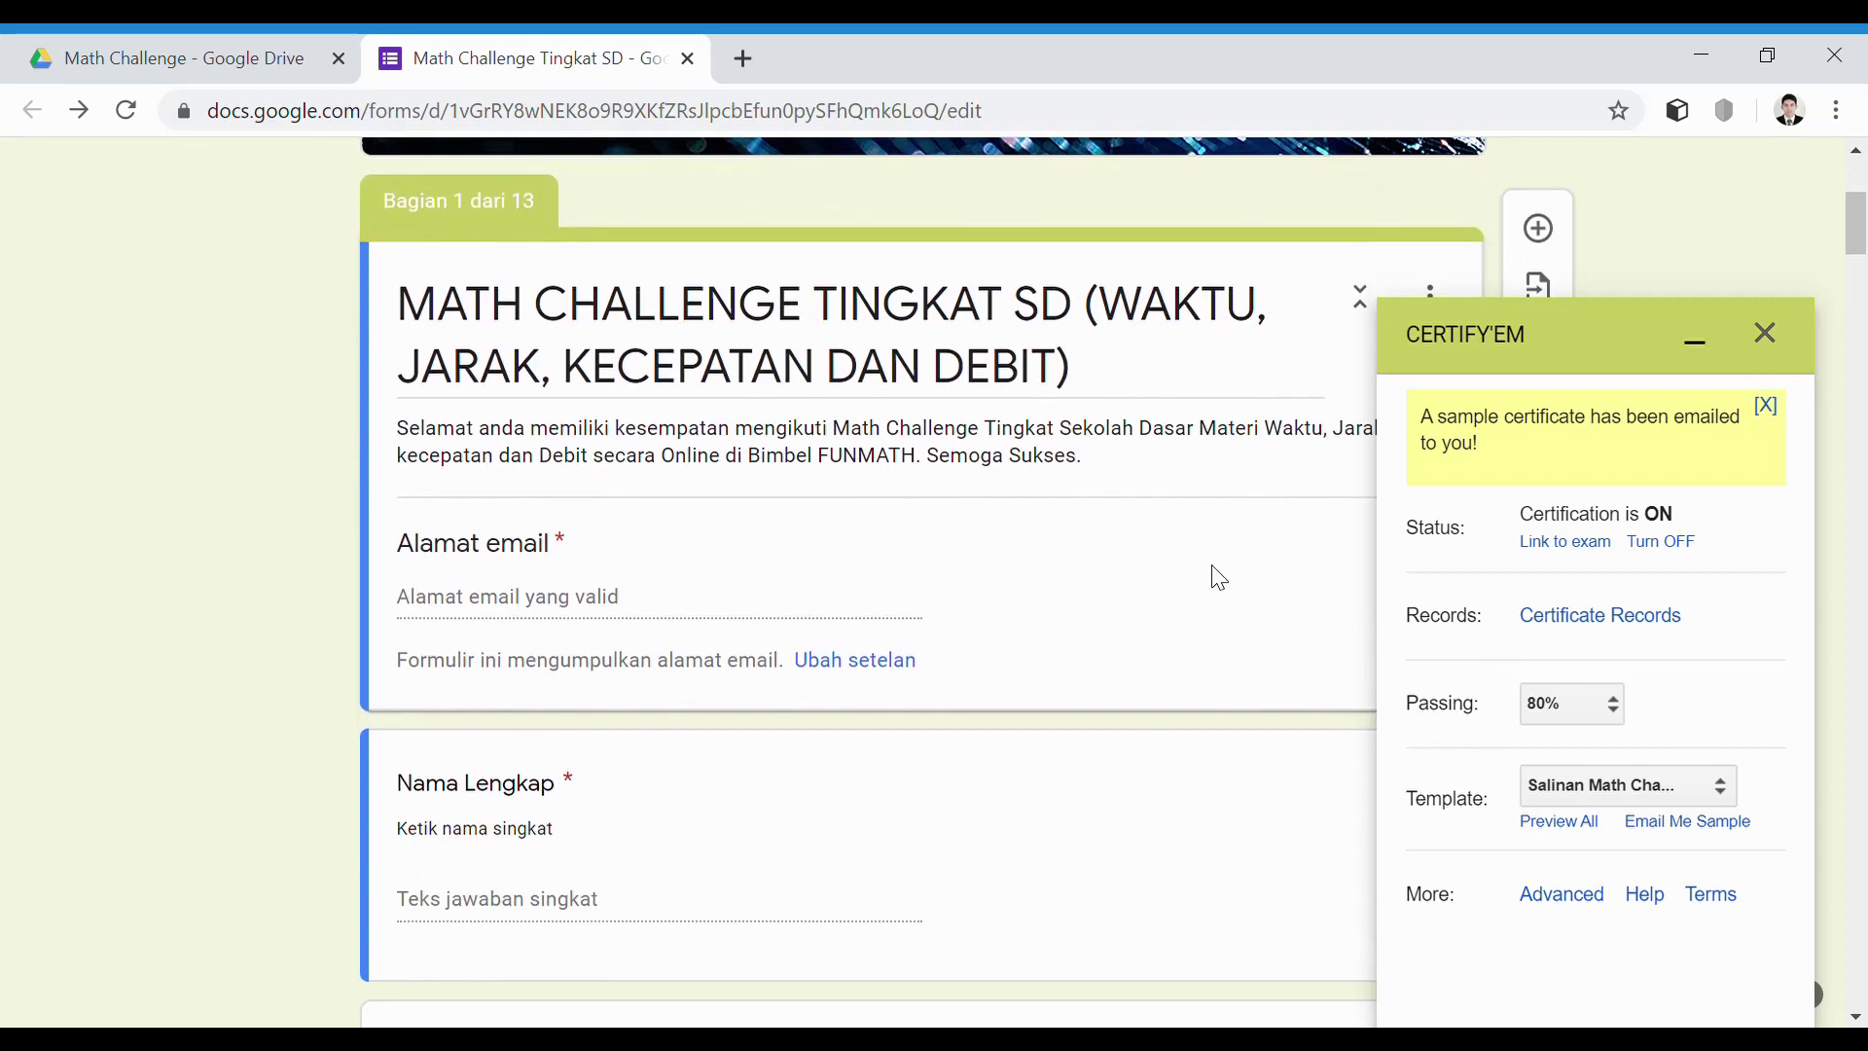
pyautogui.click(231, 59)
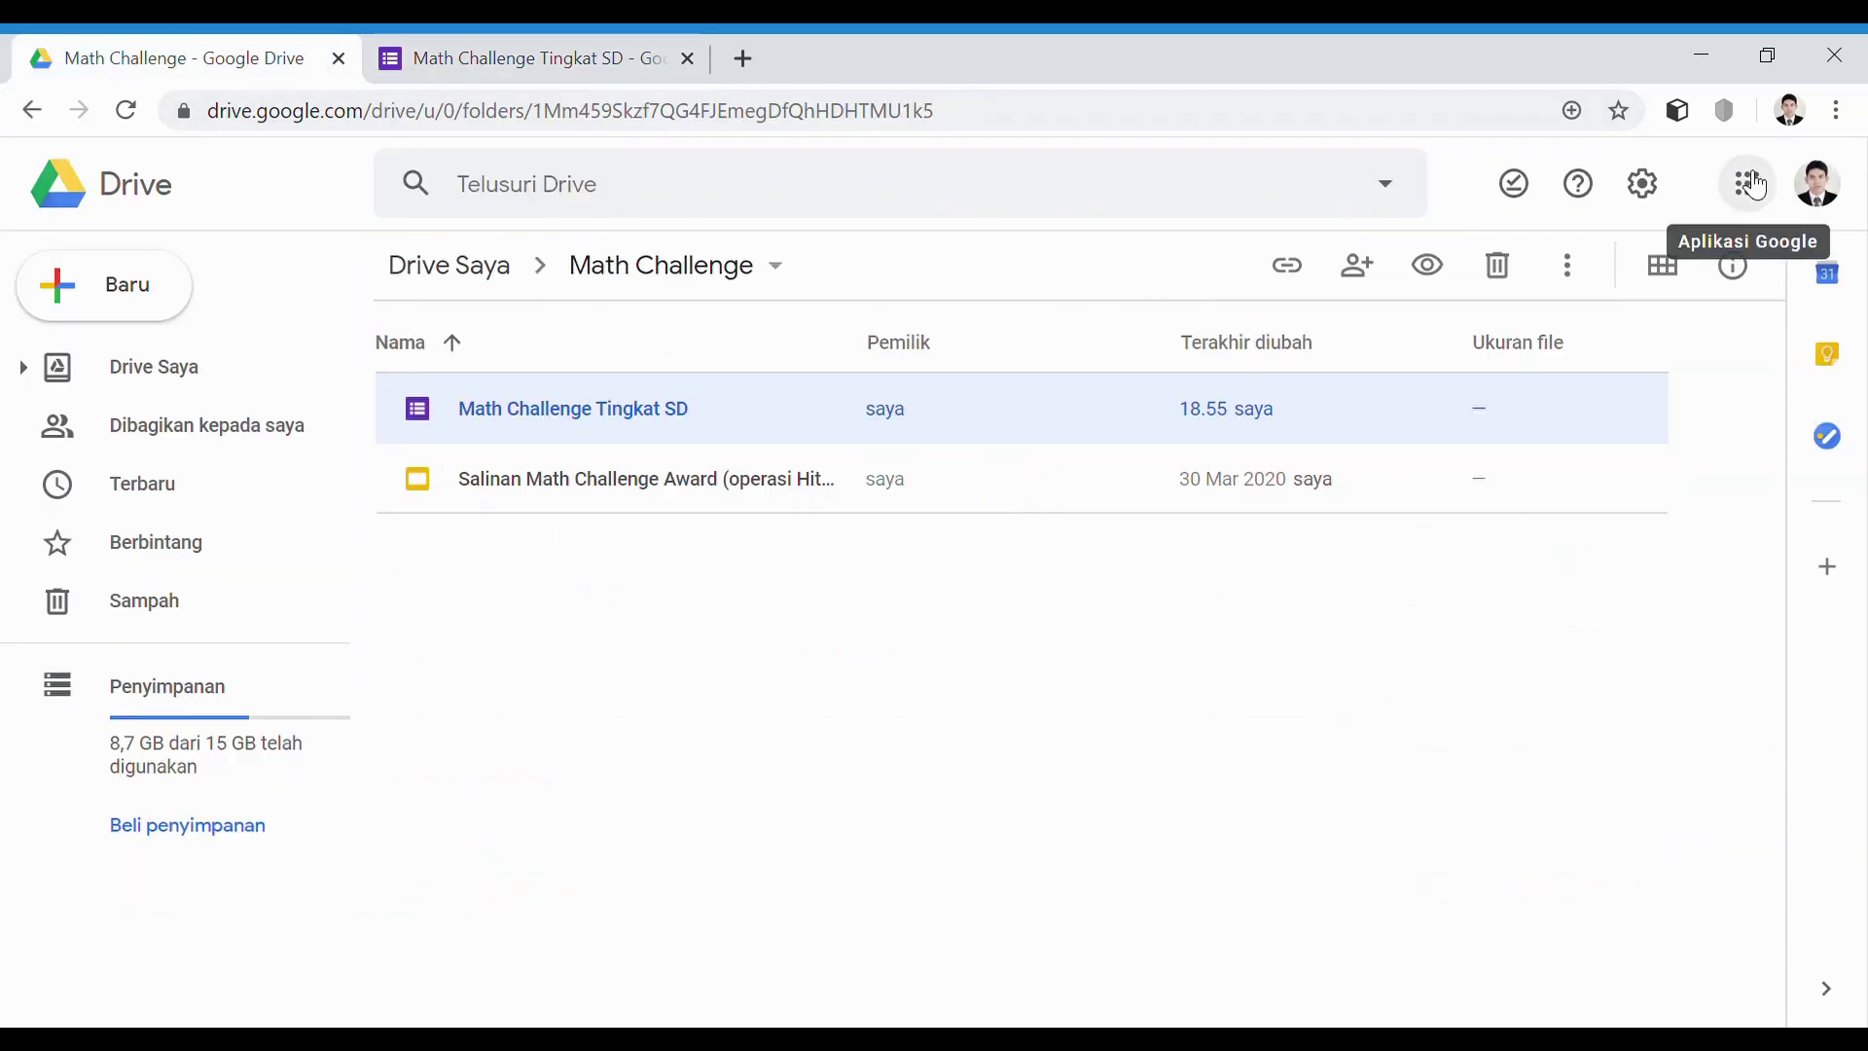
# Open Gmail and view the emailed Maths Genius Award certificate PDF attachment
pyautogui.click(1746, 180)
pyautogui.click(1760, 452)
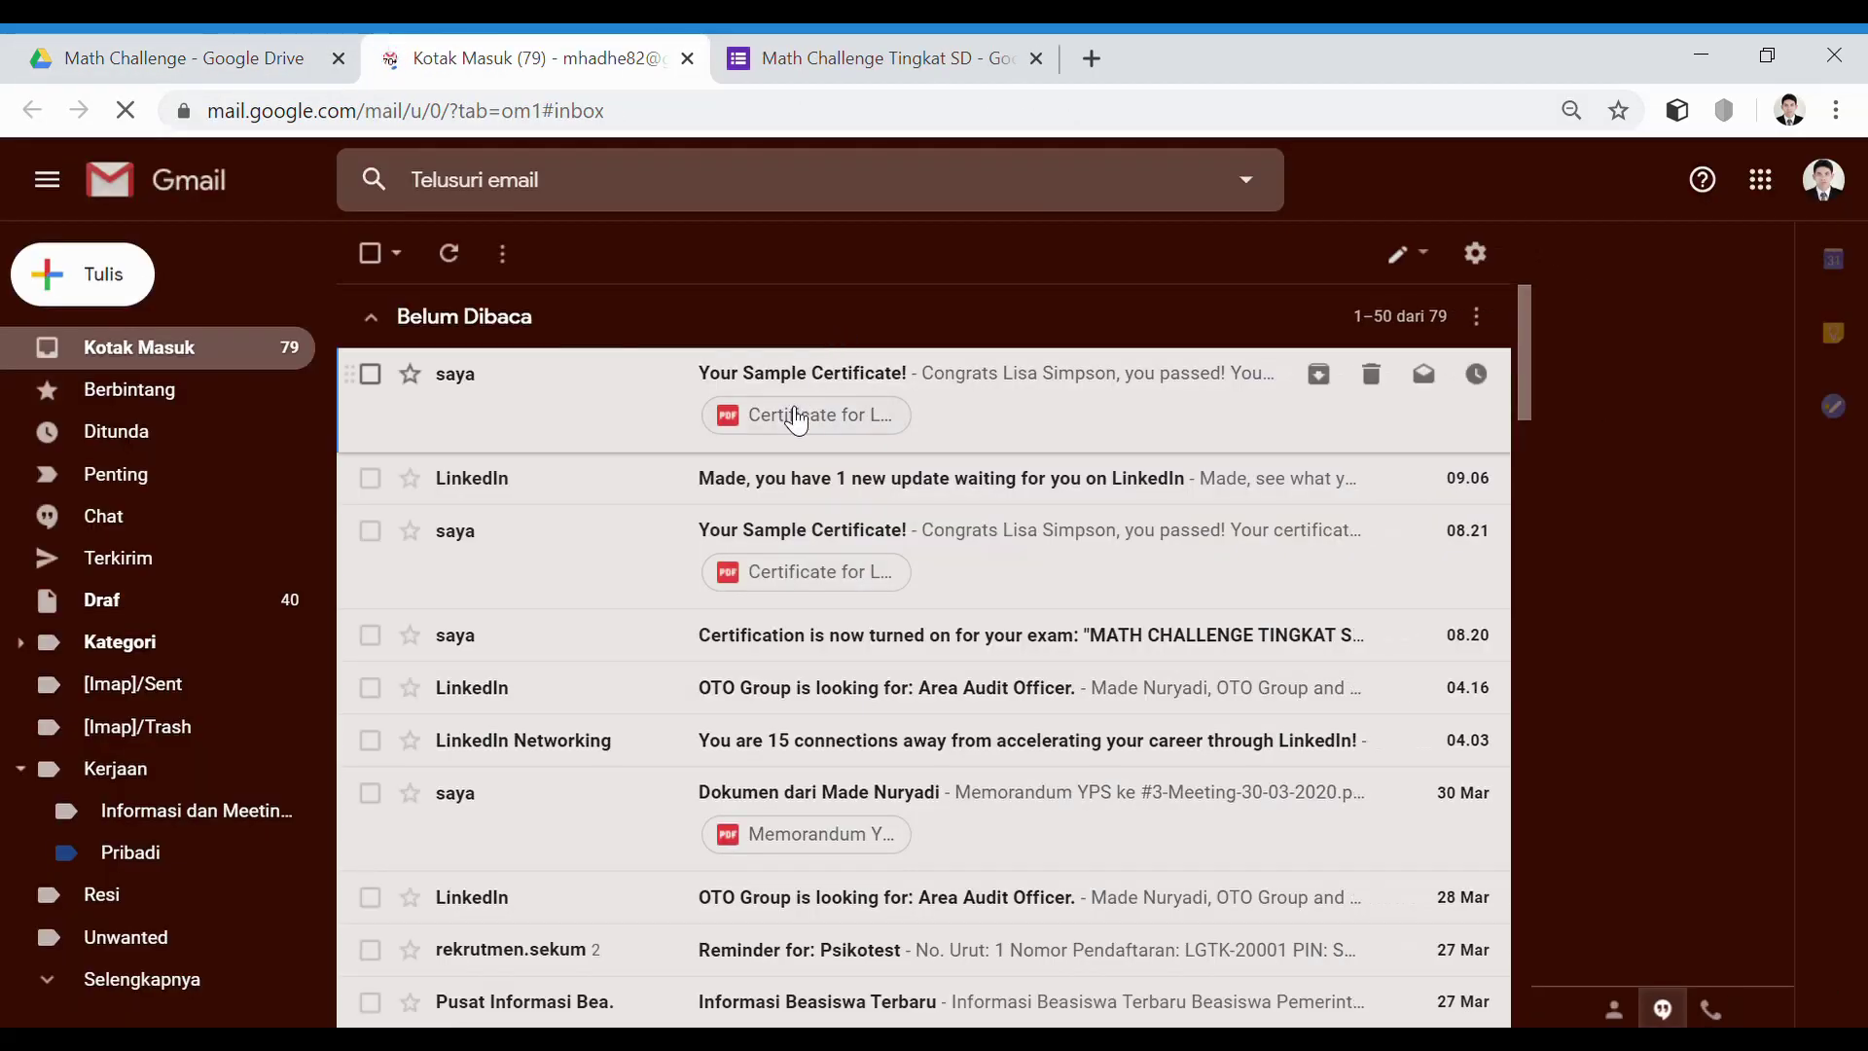
pyautogui.click(794, 417)
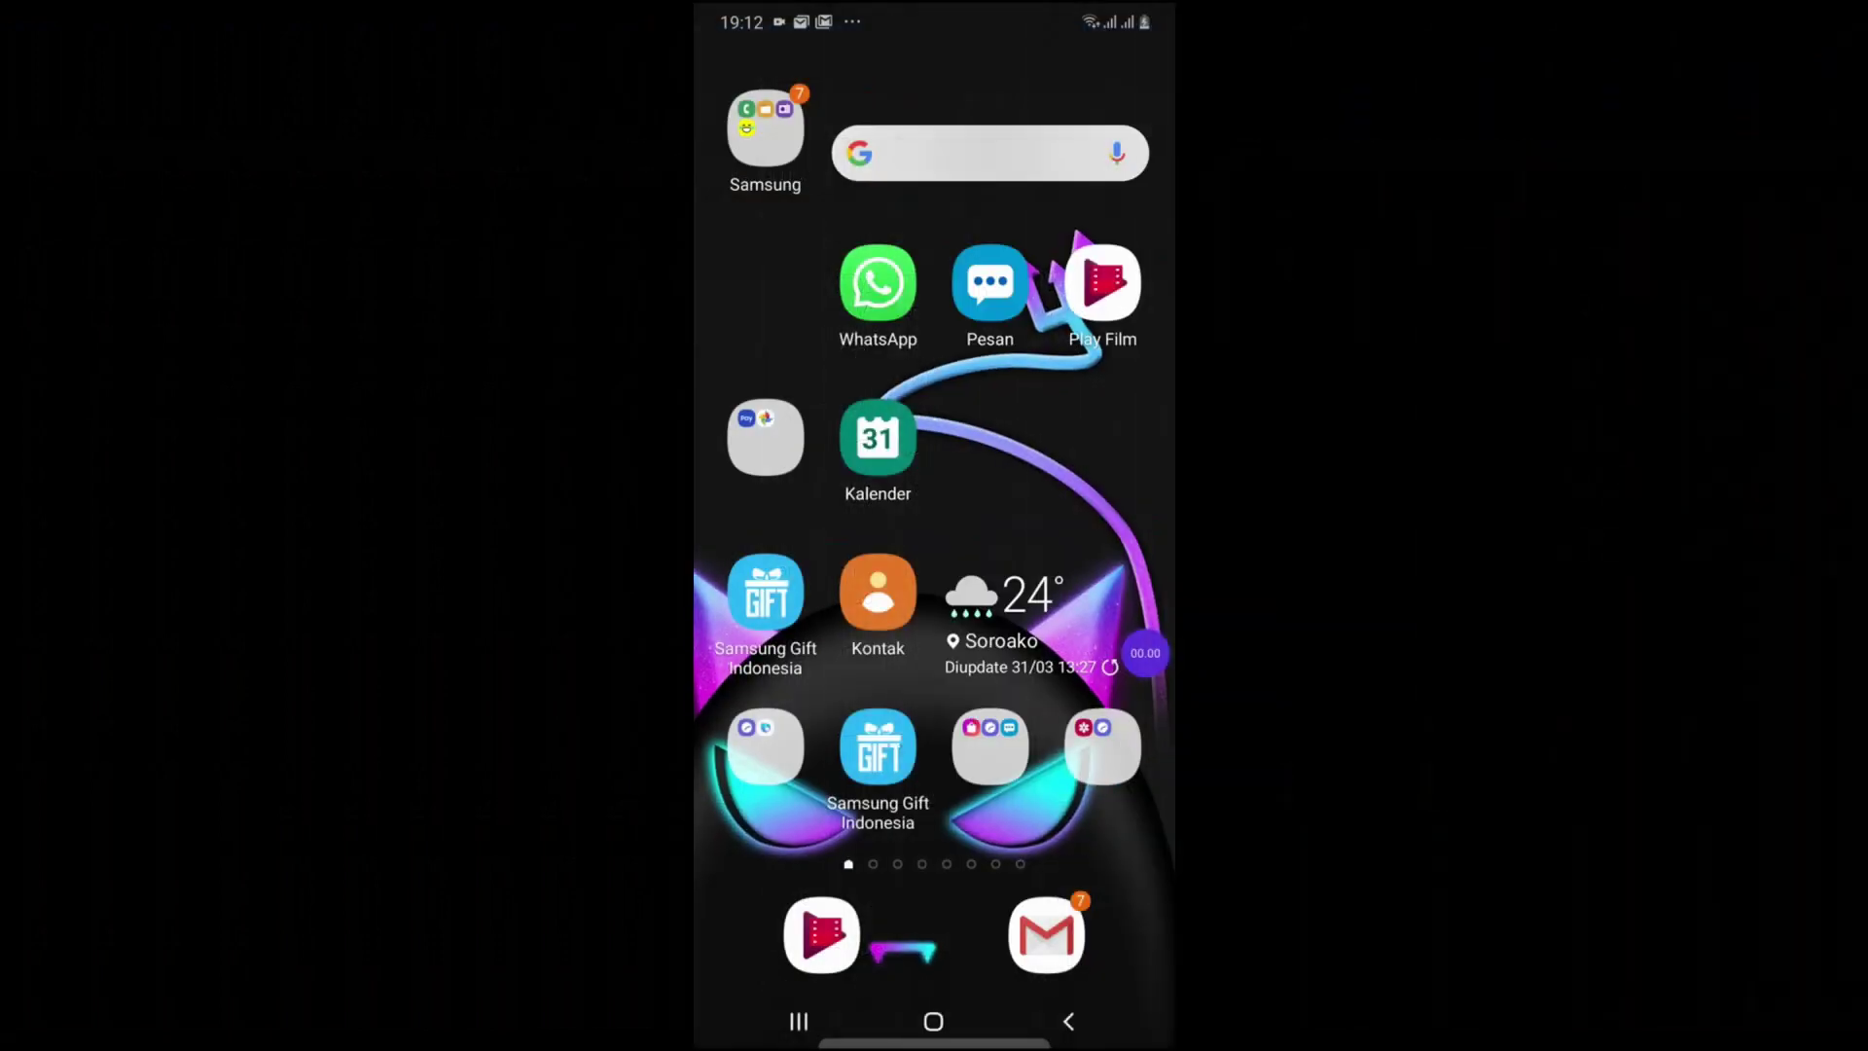
# On the phone, open the WhatsApp chat with the quiz link and follow the Google Forms link
pyautogui.click(875, 283)
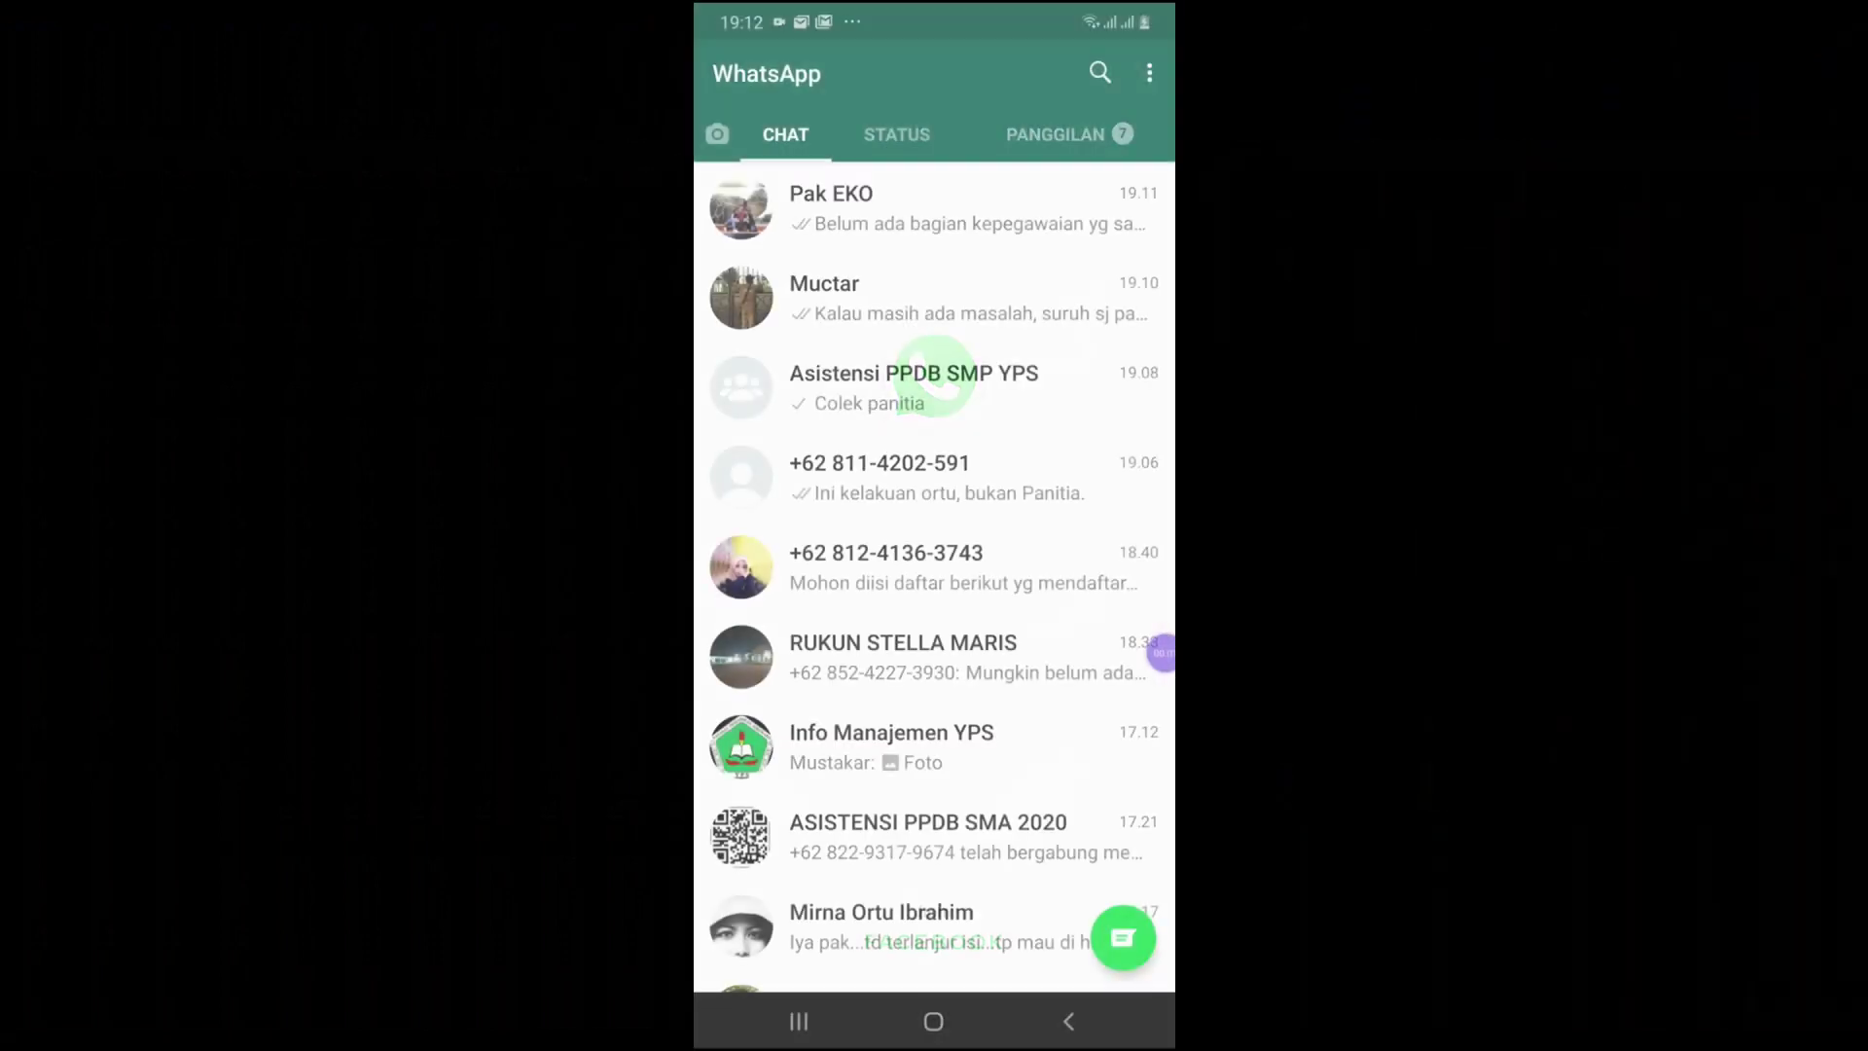
pyautogui.scroll(-8, 933, 545)
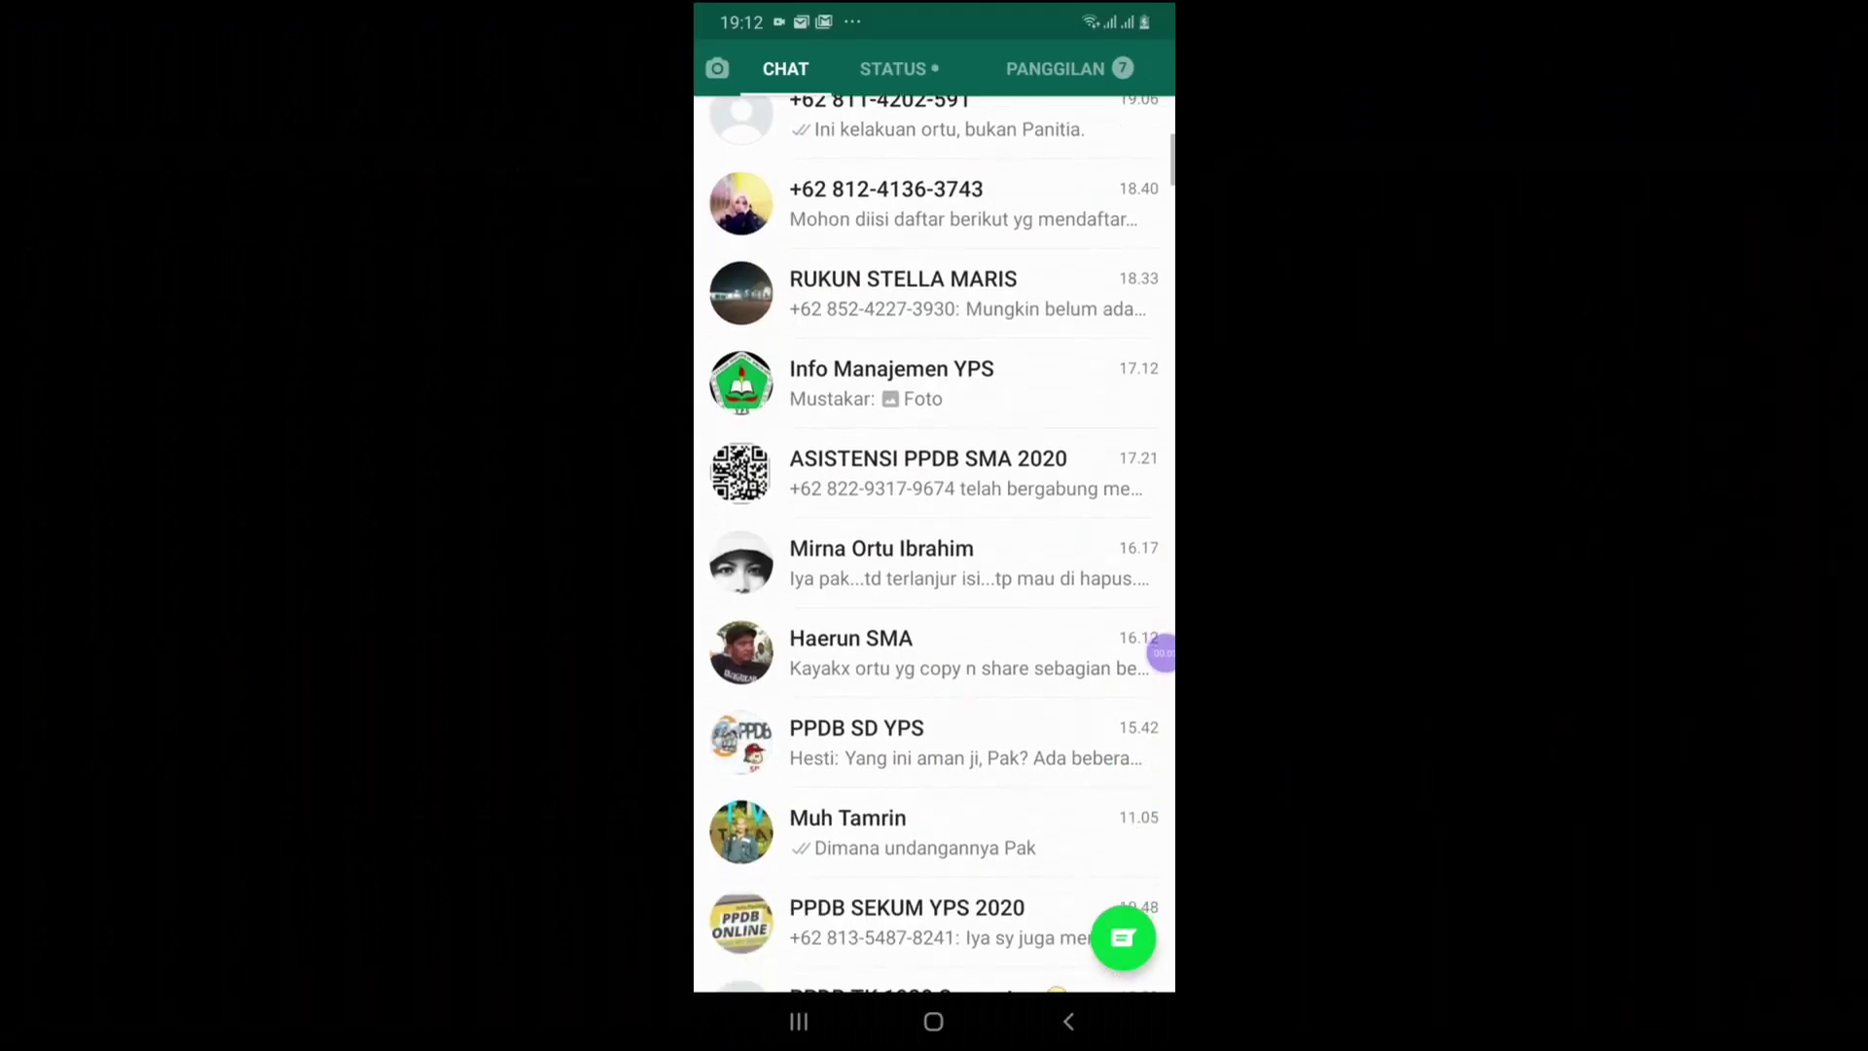
pyautogui.scroll(-3, 934, 545)
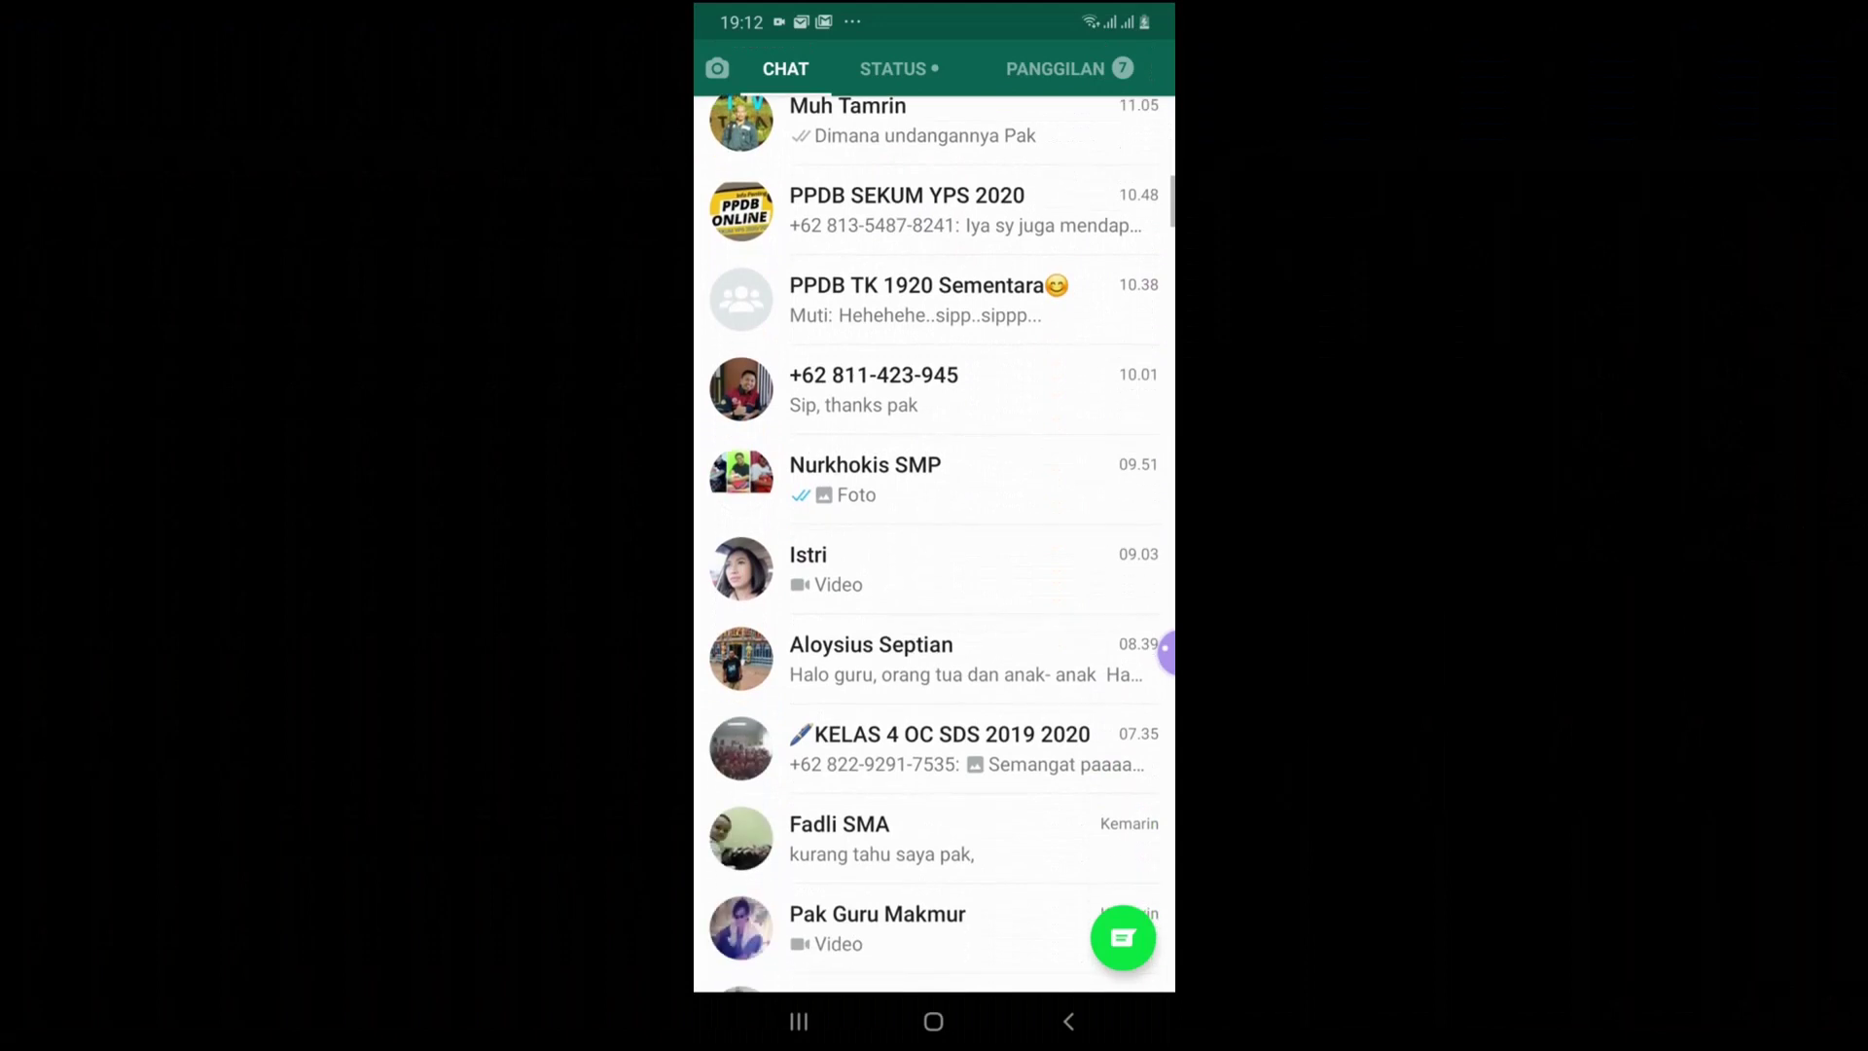
pyautogui.click(876, 567)
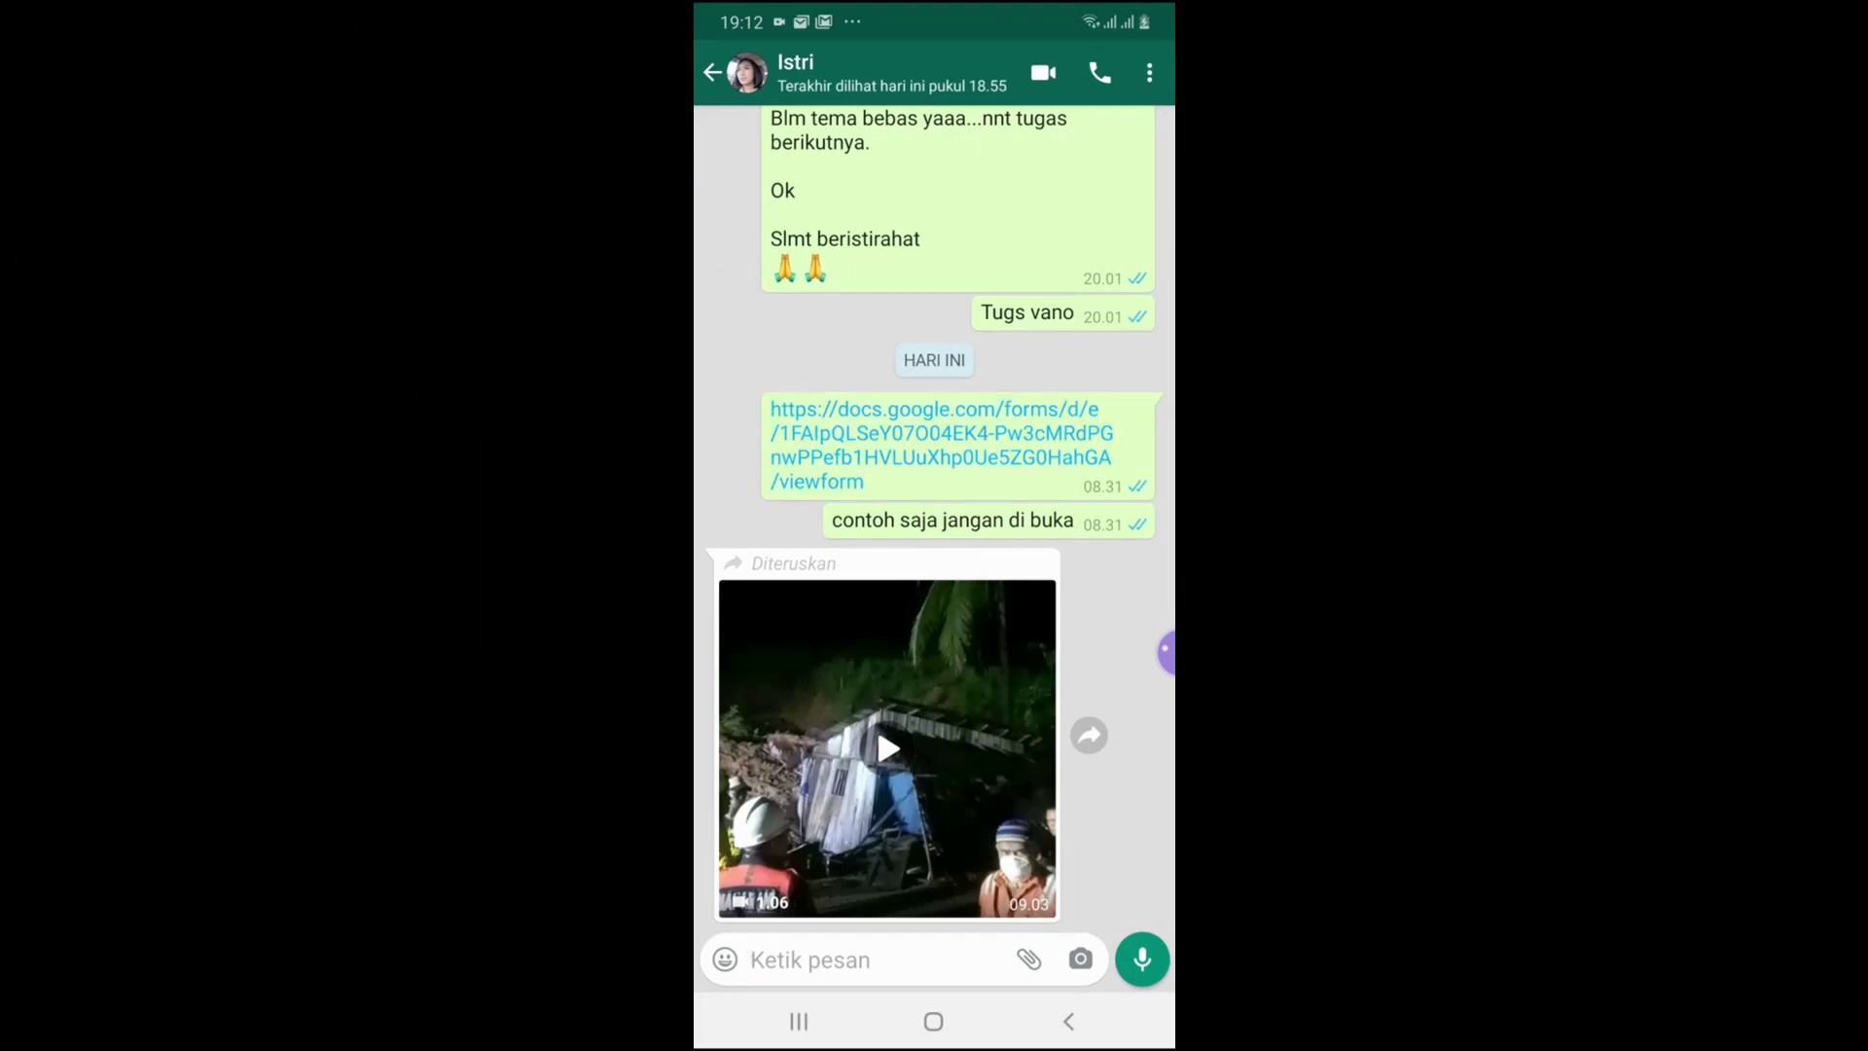
pyautogui.click(939, 446)
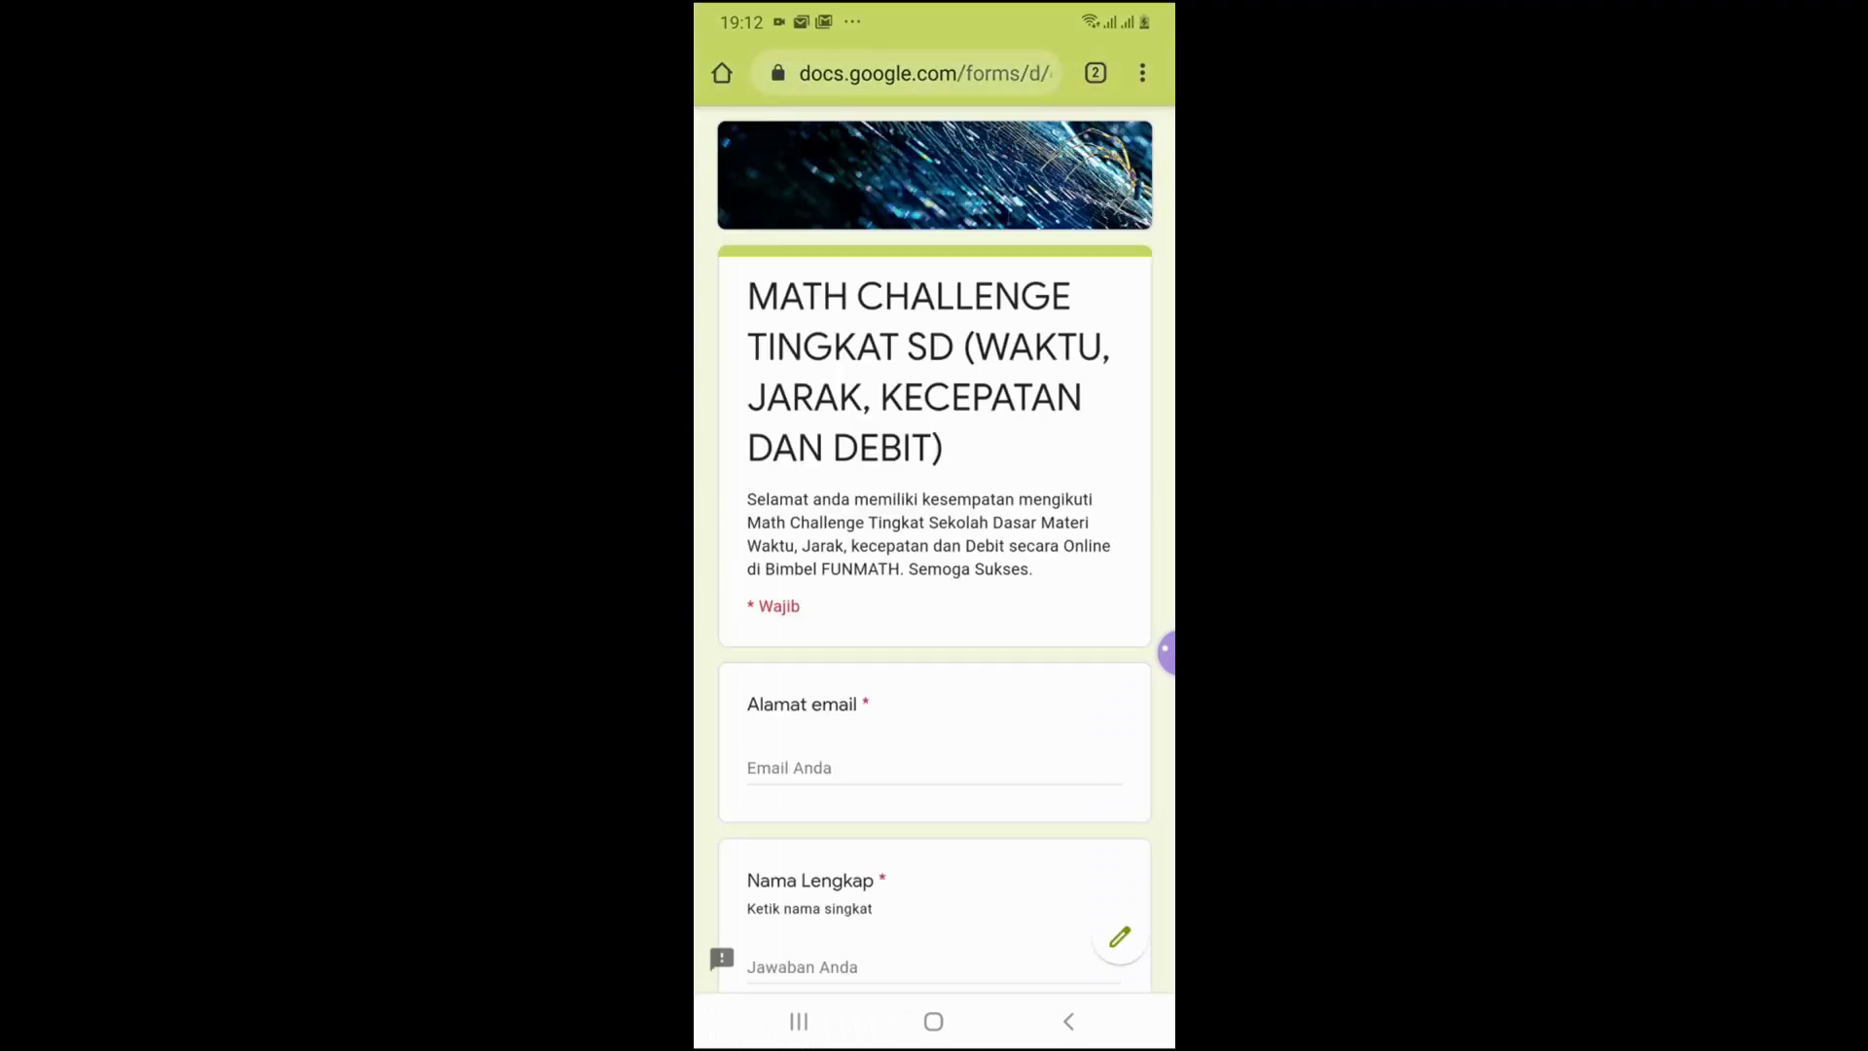
# Fill in the participant's email and full name, and choose Kelas 6 SD as the class
pyautogui.scroll(-1, 934, 584)
pyautogui.click(933, 753)
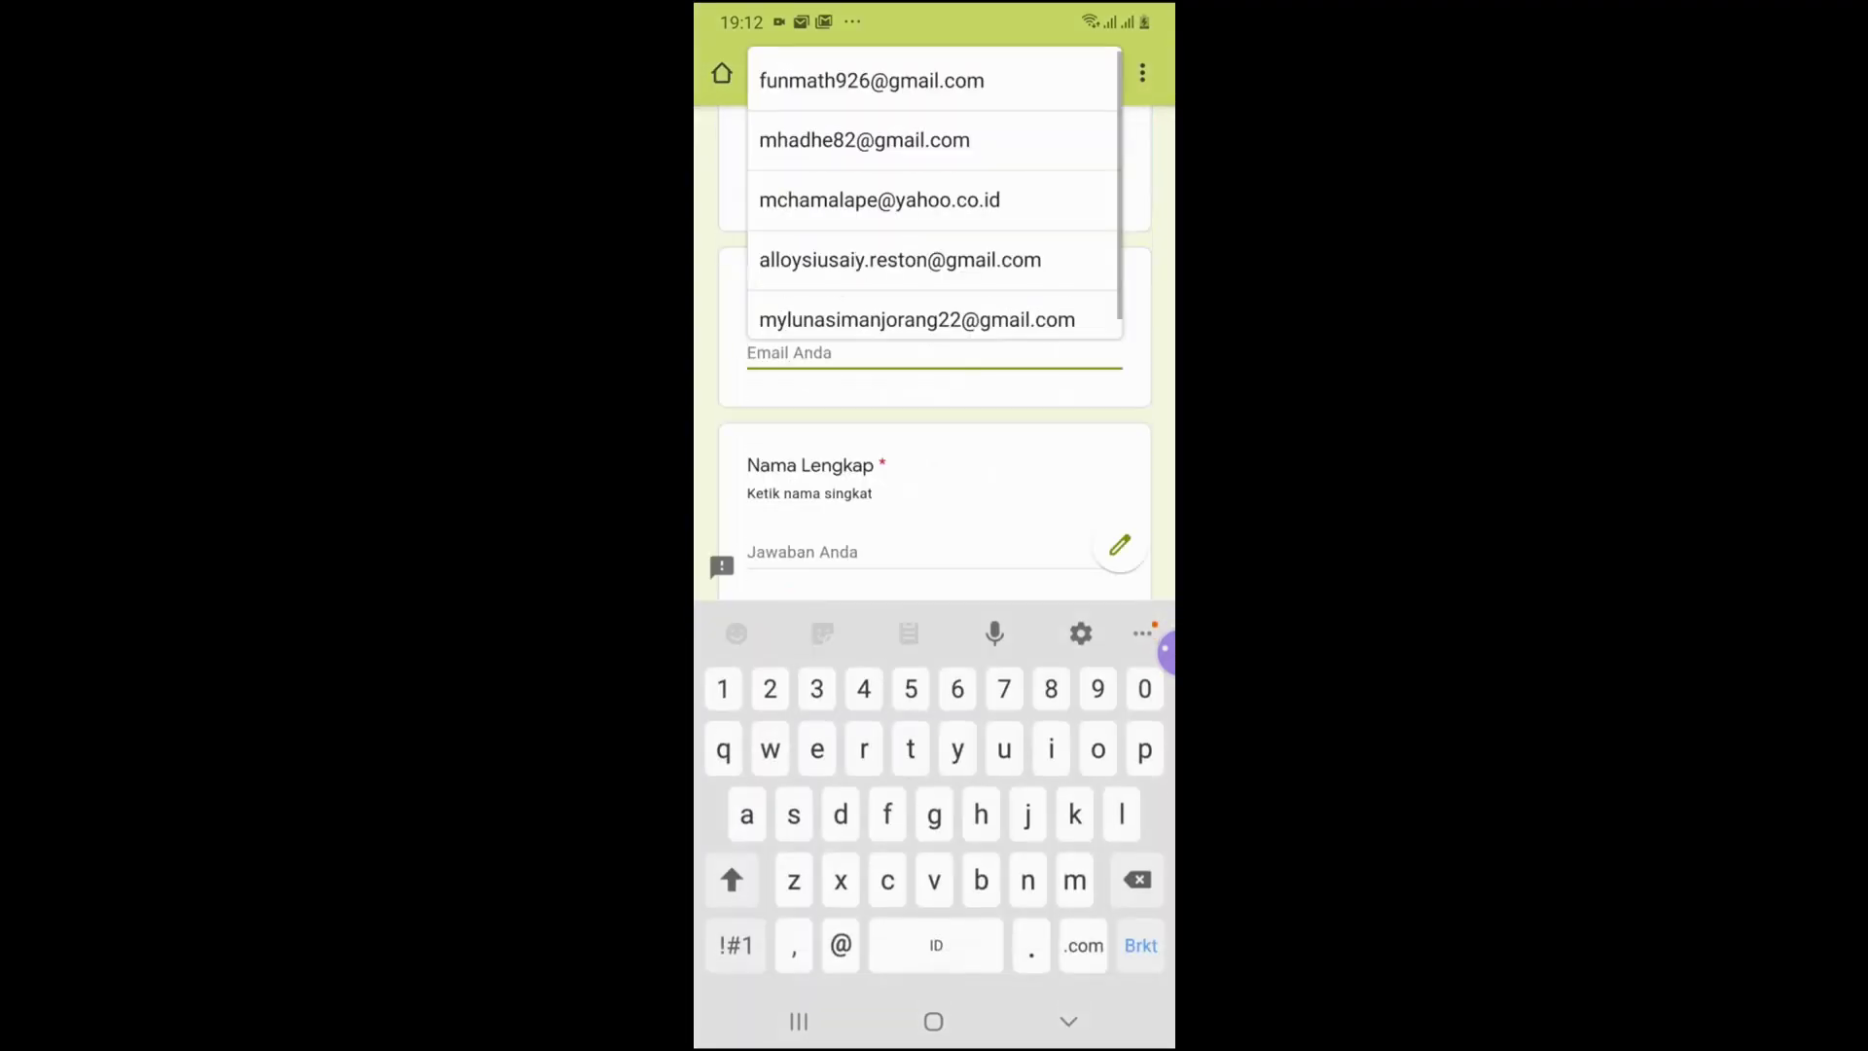
pyautogui.click(864, 140)
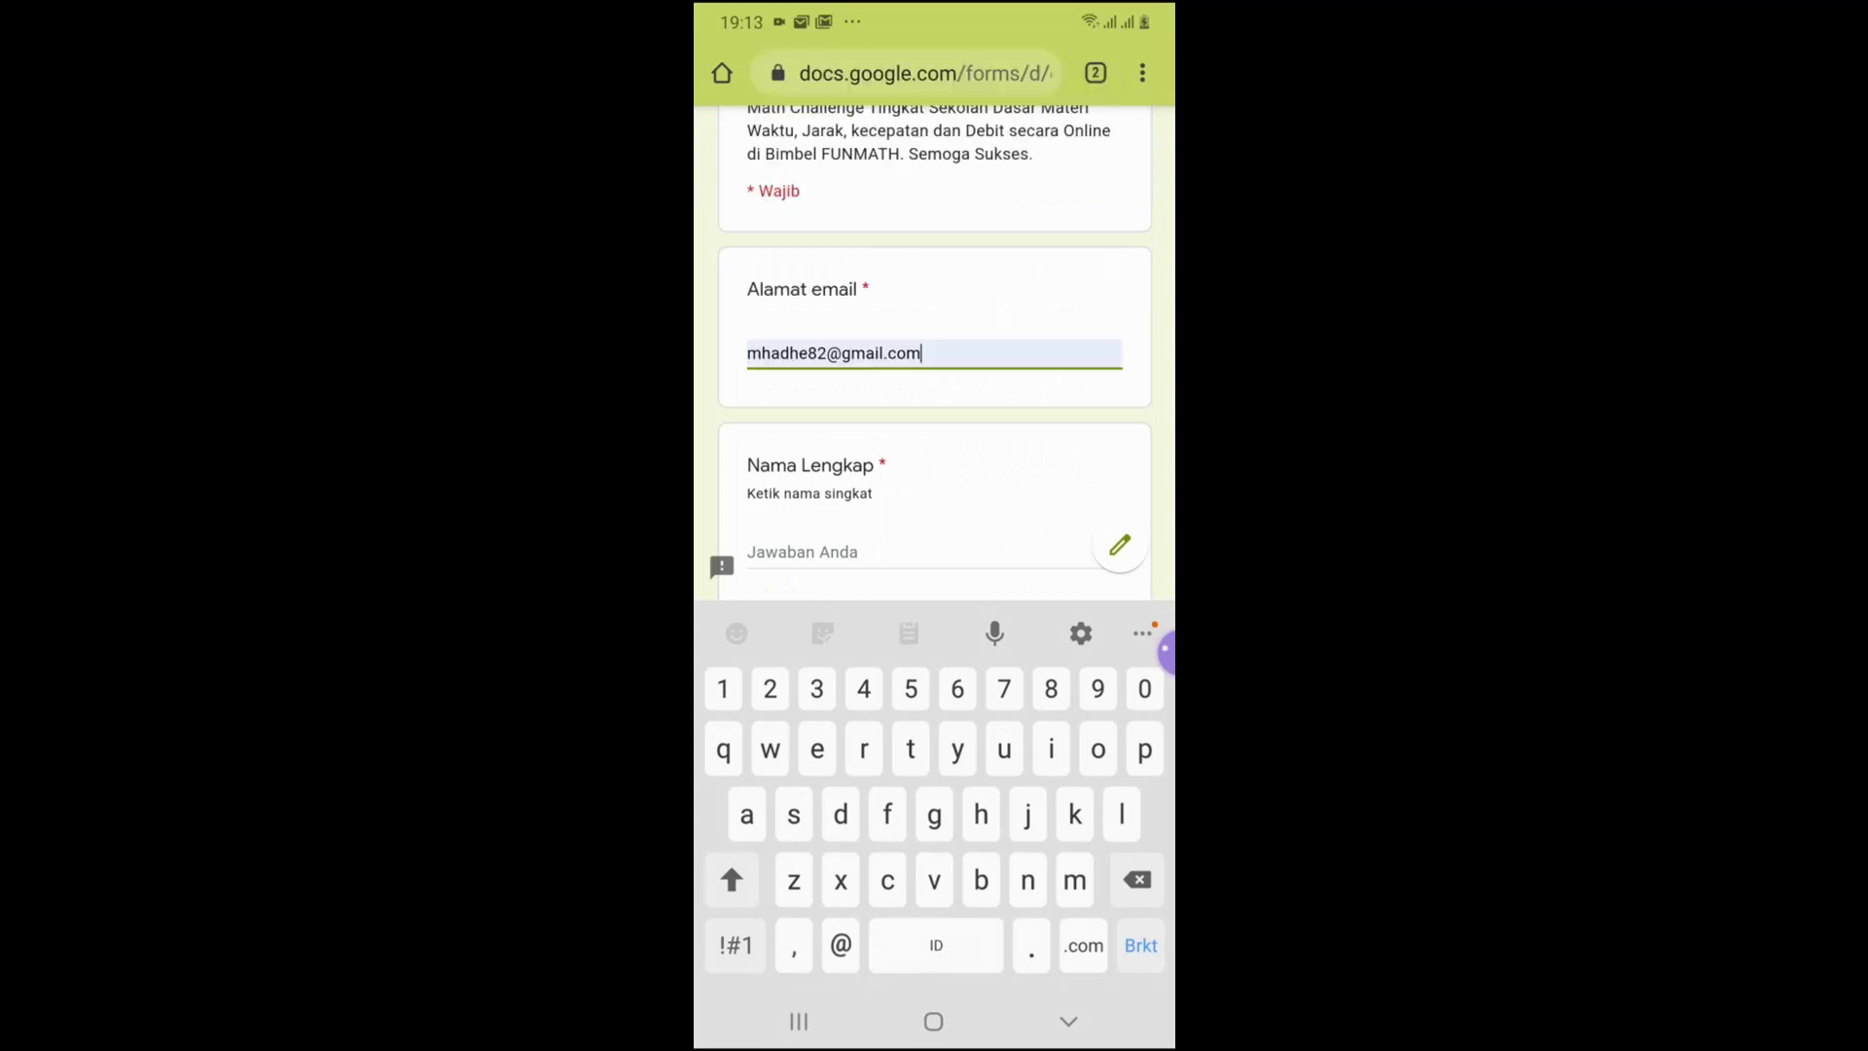
pyautogui.scroll(-3, 933, 389)
pyautogui.click(934, 280)
pyautogui.write('Made')
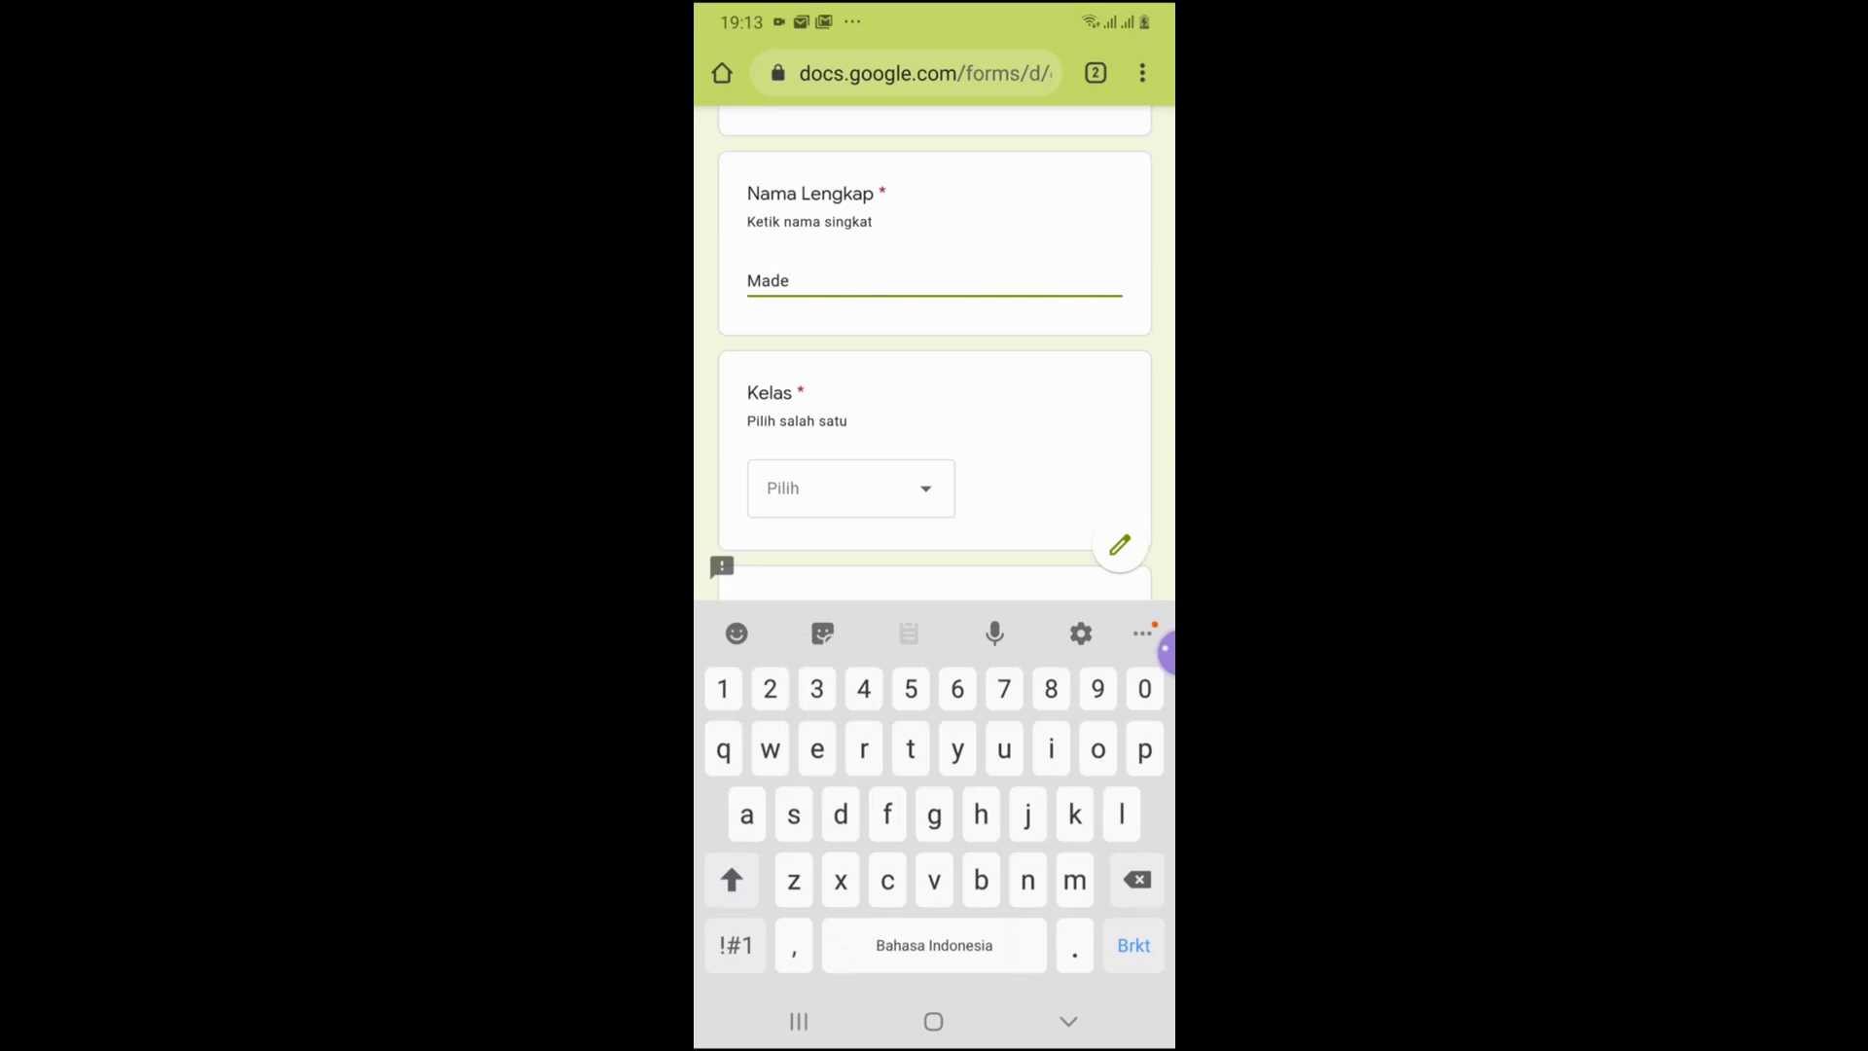
pyautogui.click(851, 487)
pyautogui.click(806, 534)
# Enter the school of origin and continue to the quiz password page
pyautogui.click(934, 693)
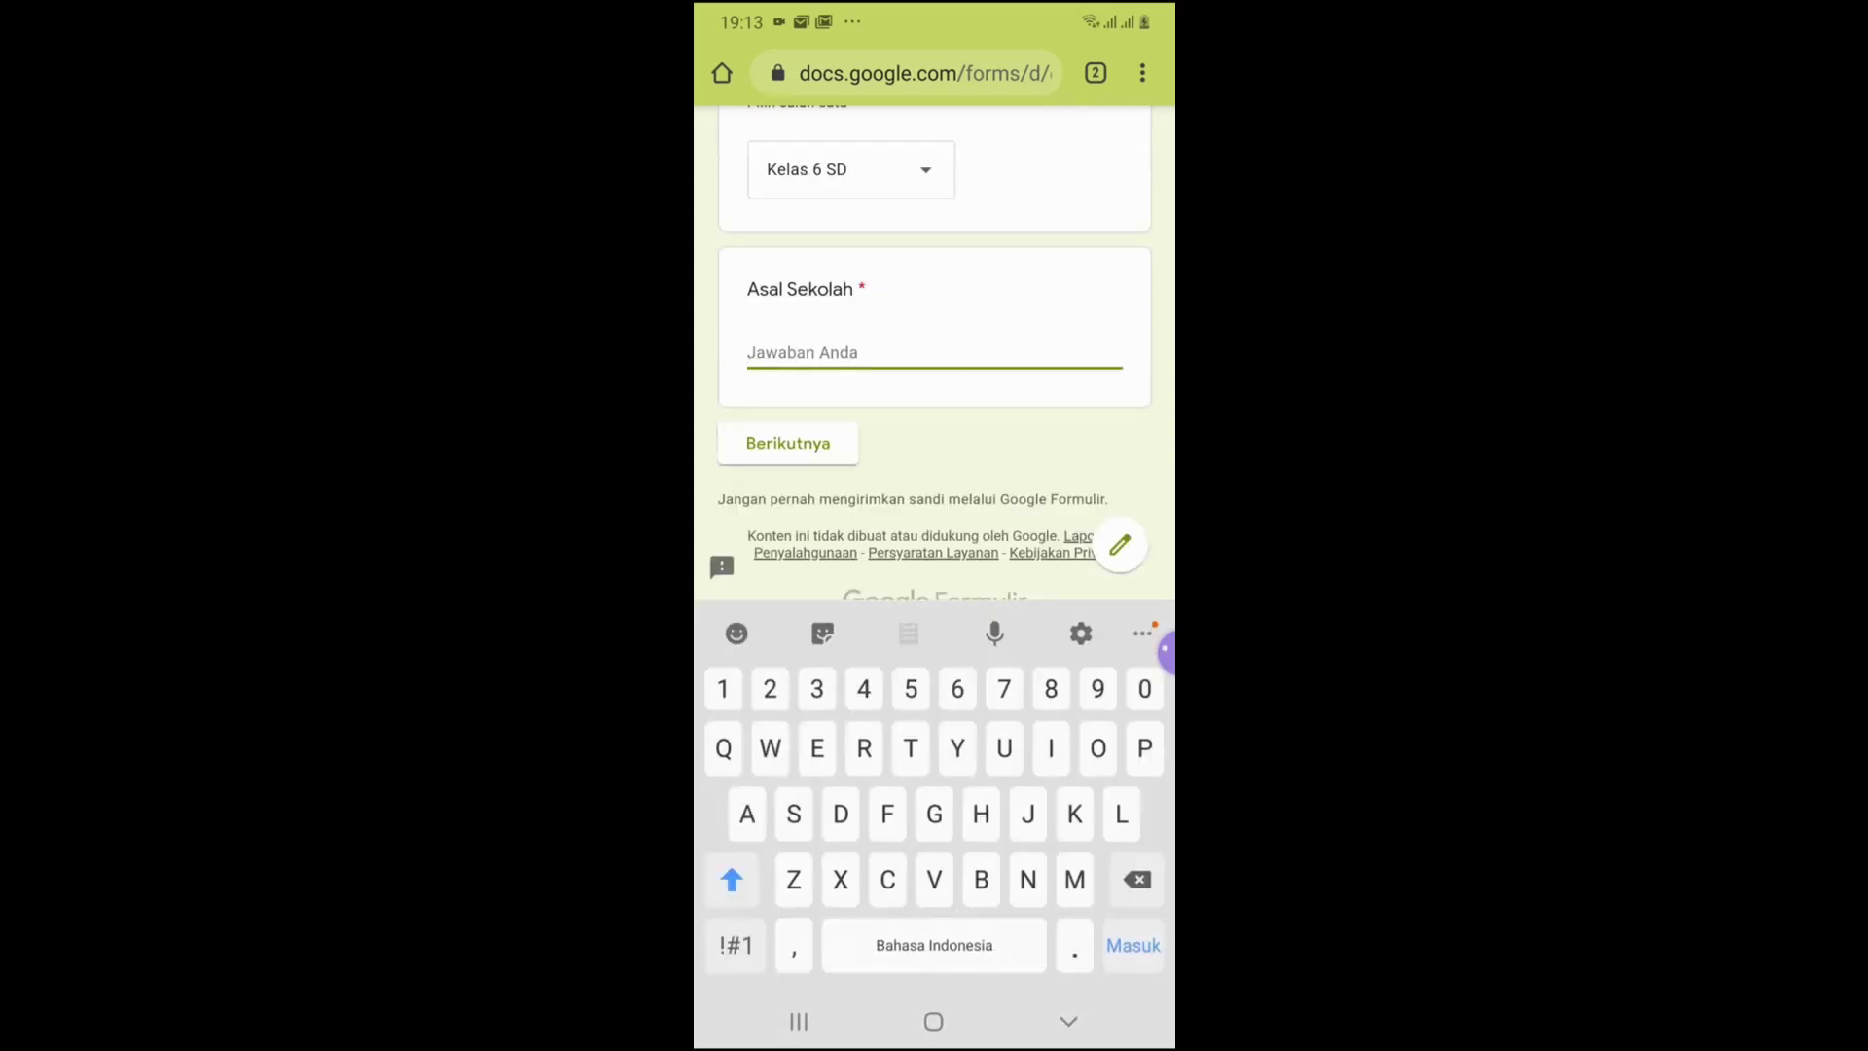
pyautogui.write('S')
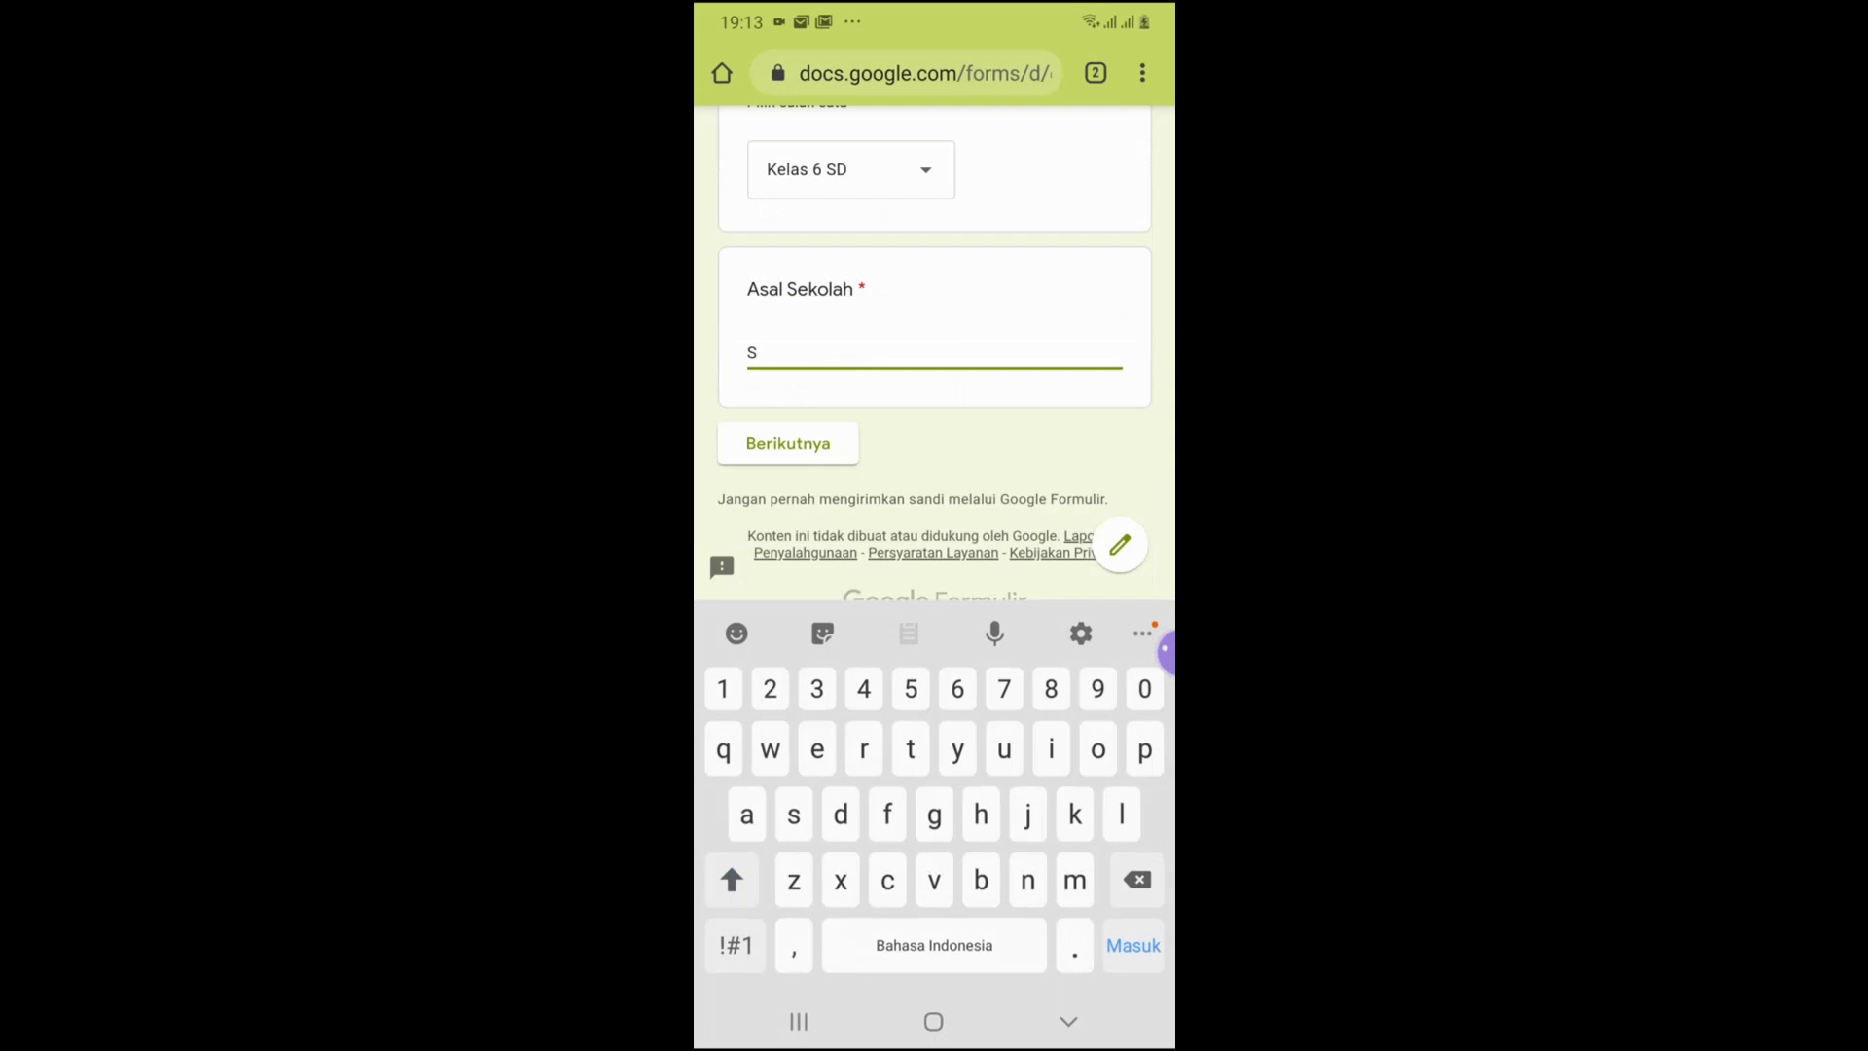
pyautogui.press('BackSpace')
pyautogui.write('Sd')
pyautogui.press('BackSpace')
pyautogui.write('D ')
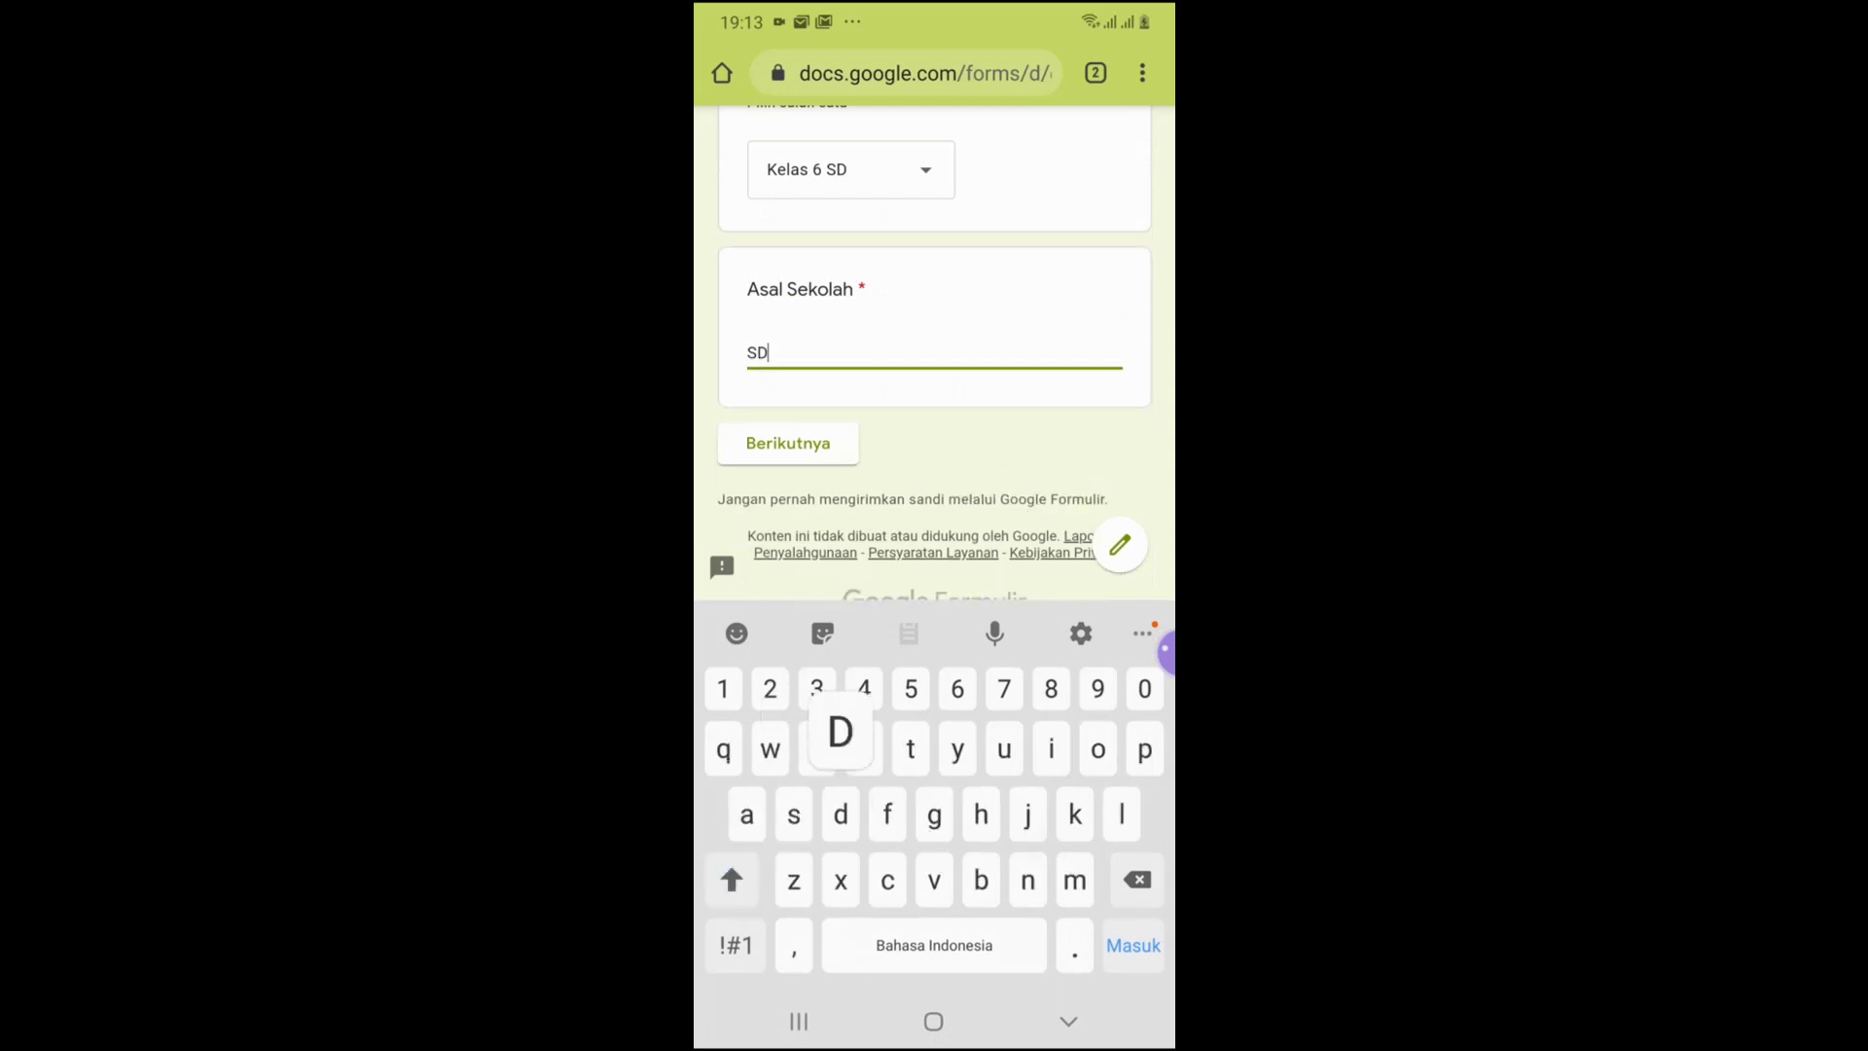
pyautogui.write('YPS ')
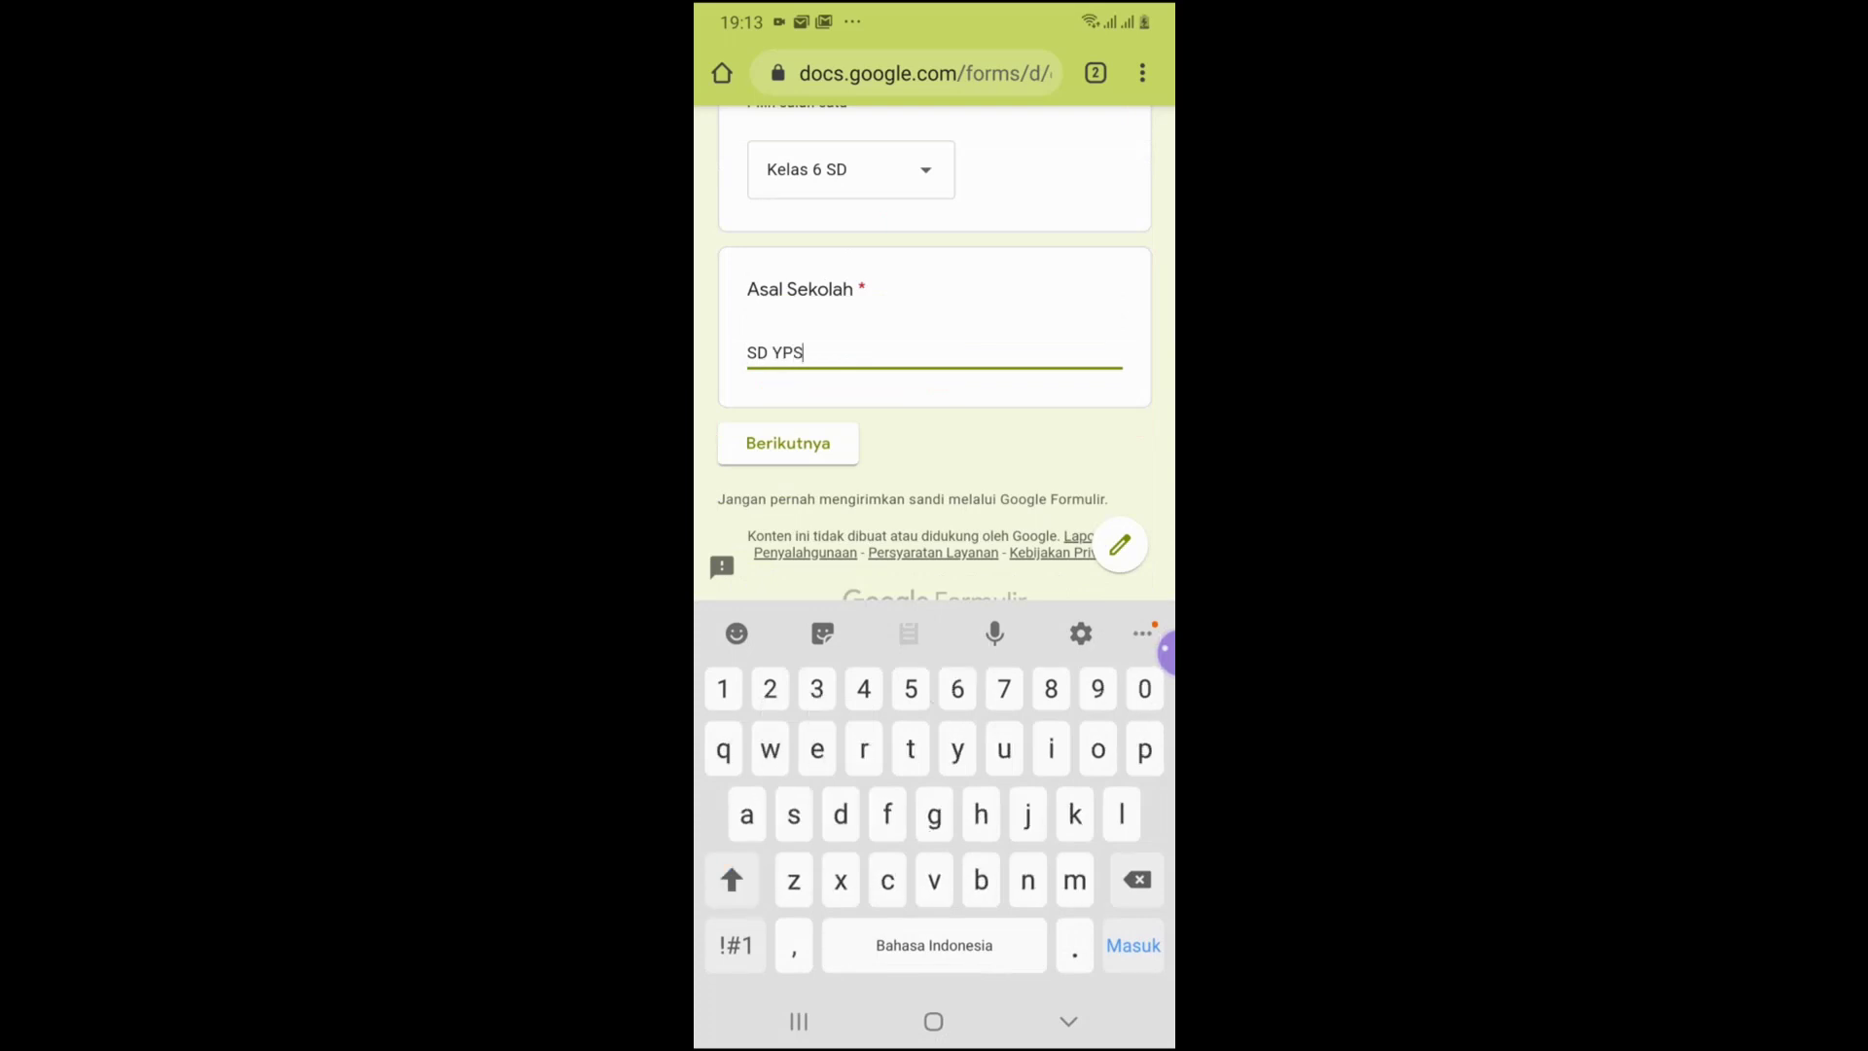
pyautogui.write('Singkole')
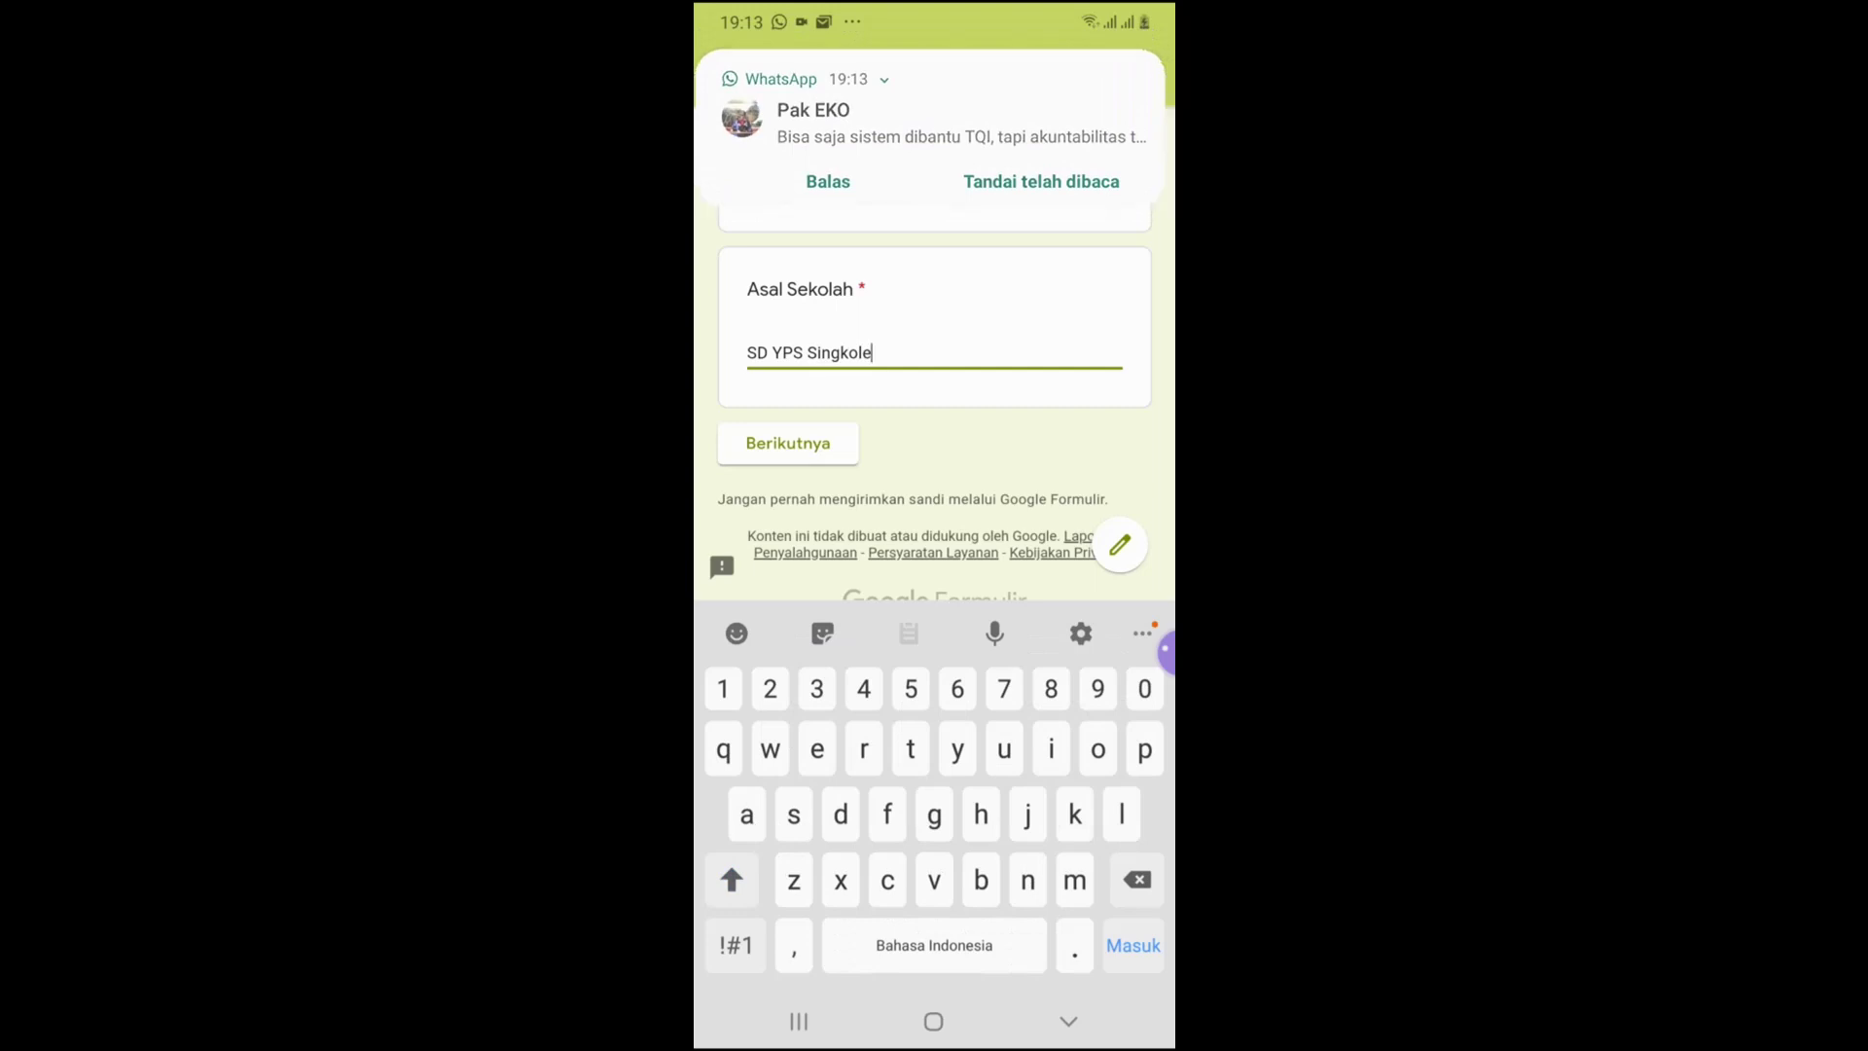
pyautogui.click(788, 443)
pyautogui.click(933, 825)
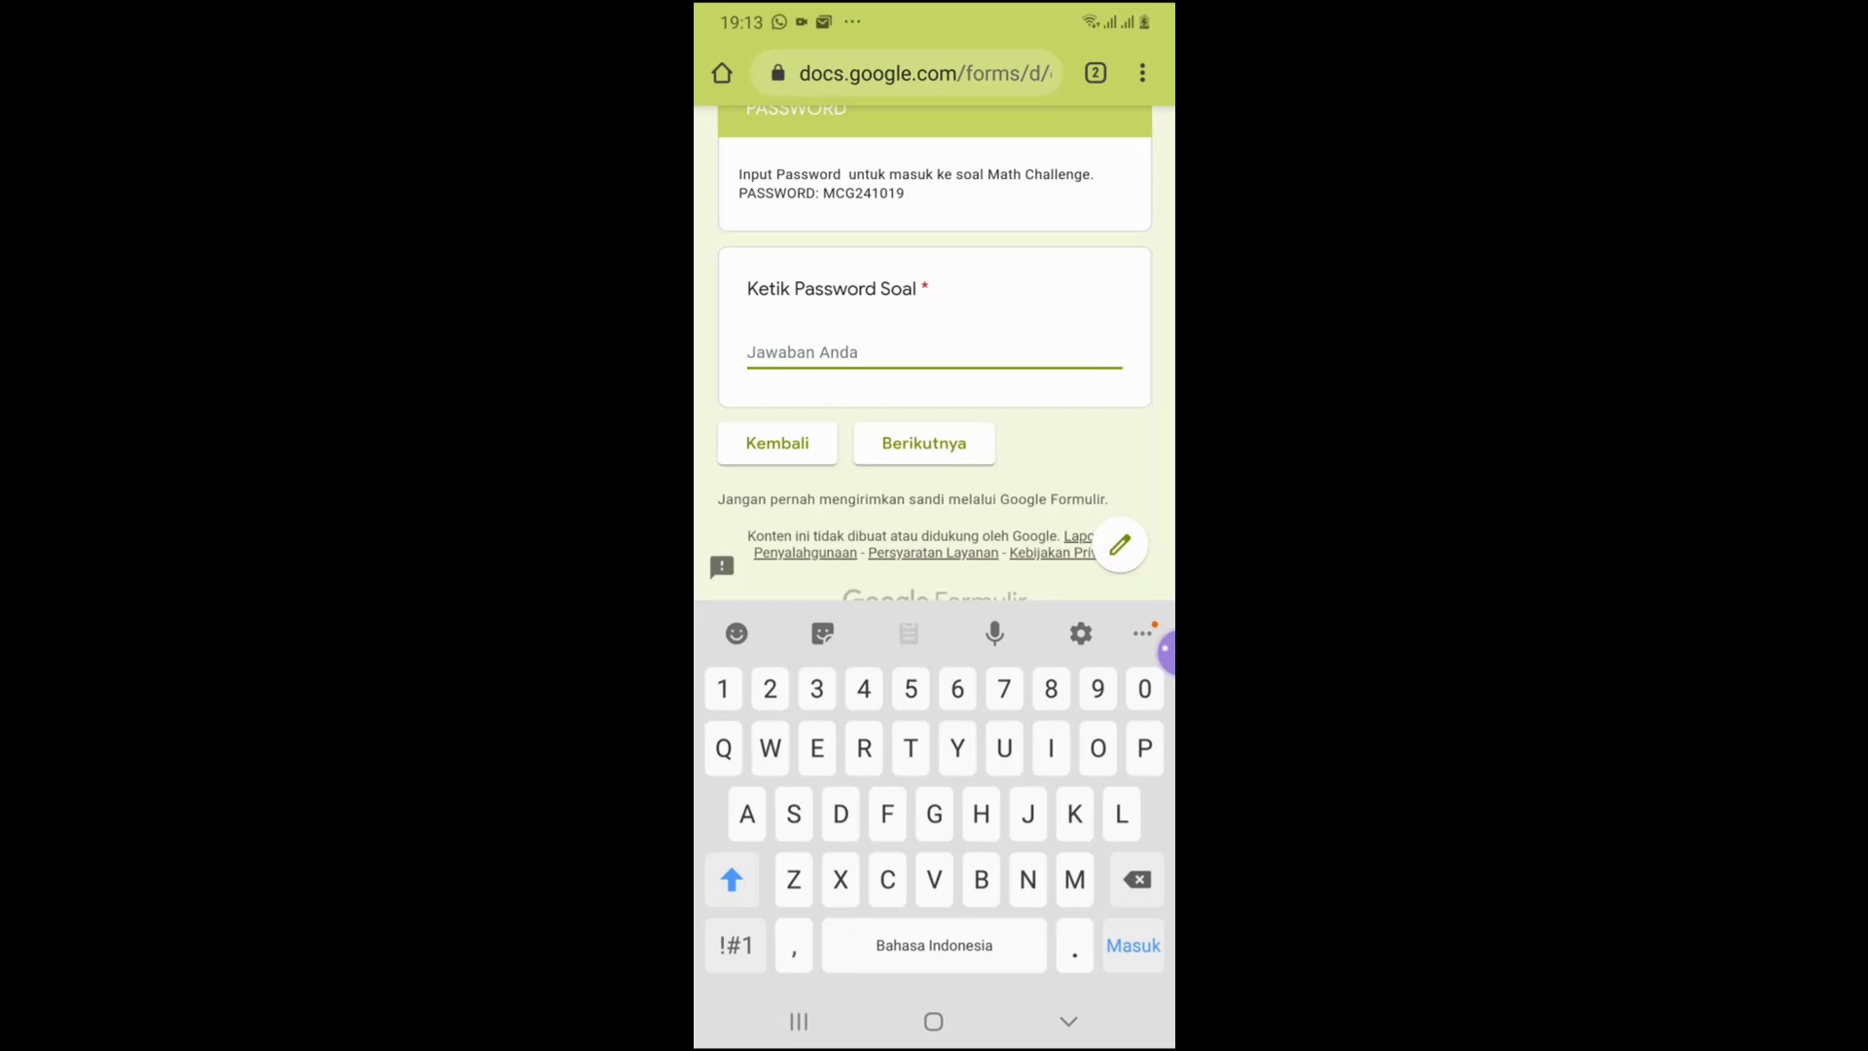
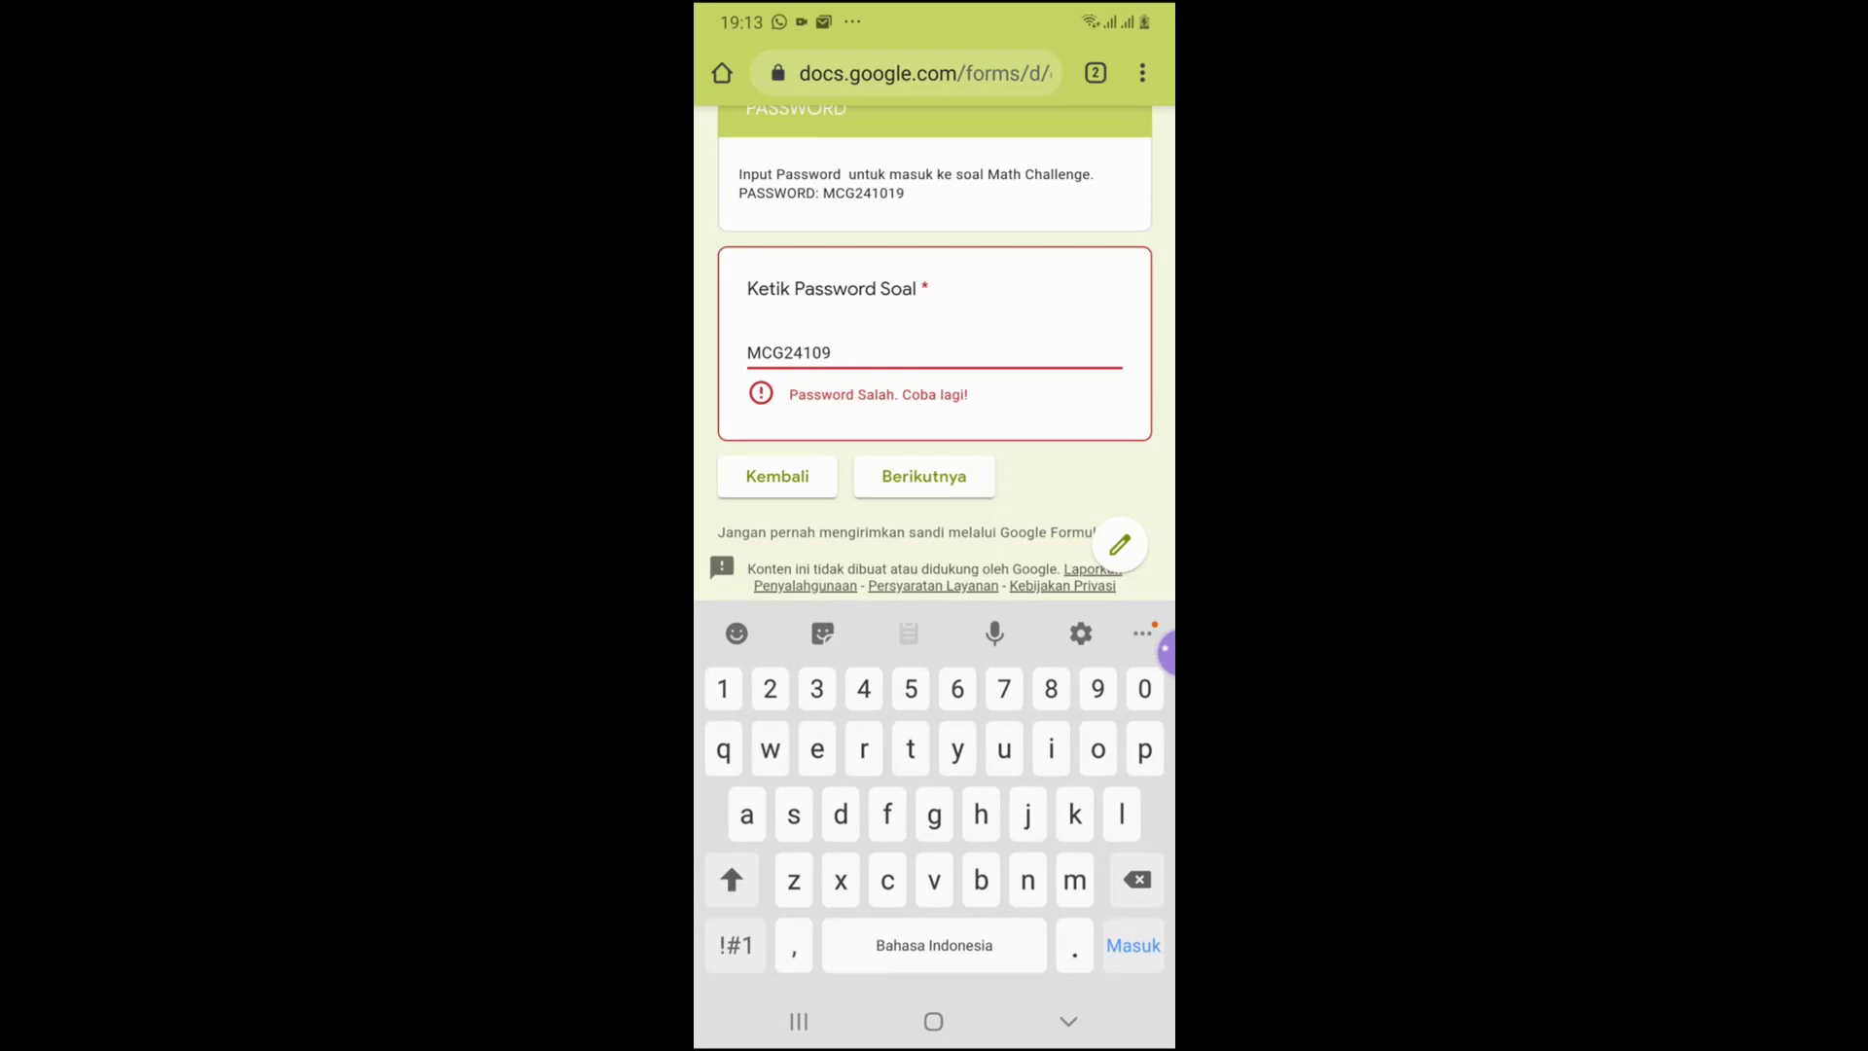
# Enter the quiz password, fixing the mistyped last digit, and continue into the Math Challenge
pyautogui.press('BackSpace')
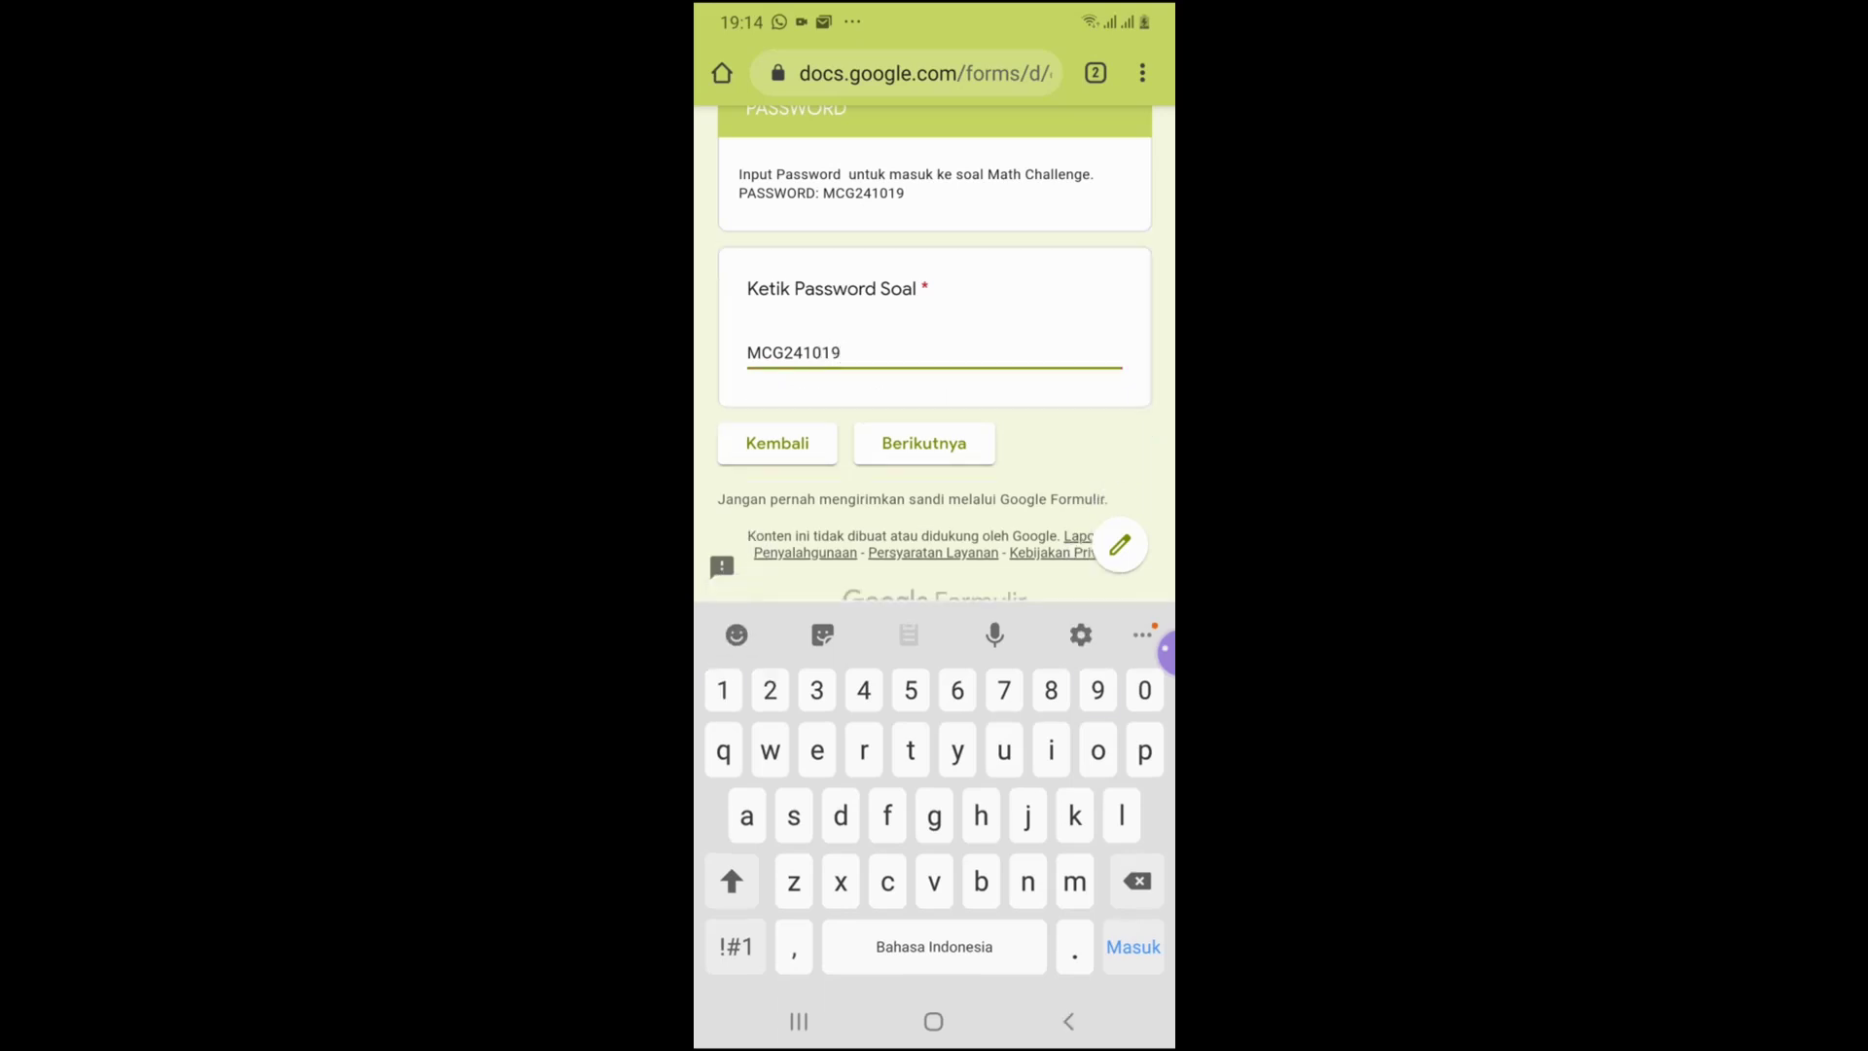
pyautogui.click(924, 444)
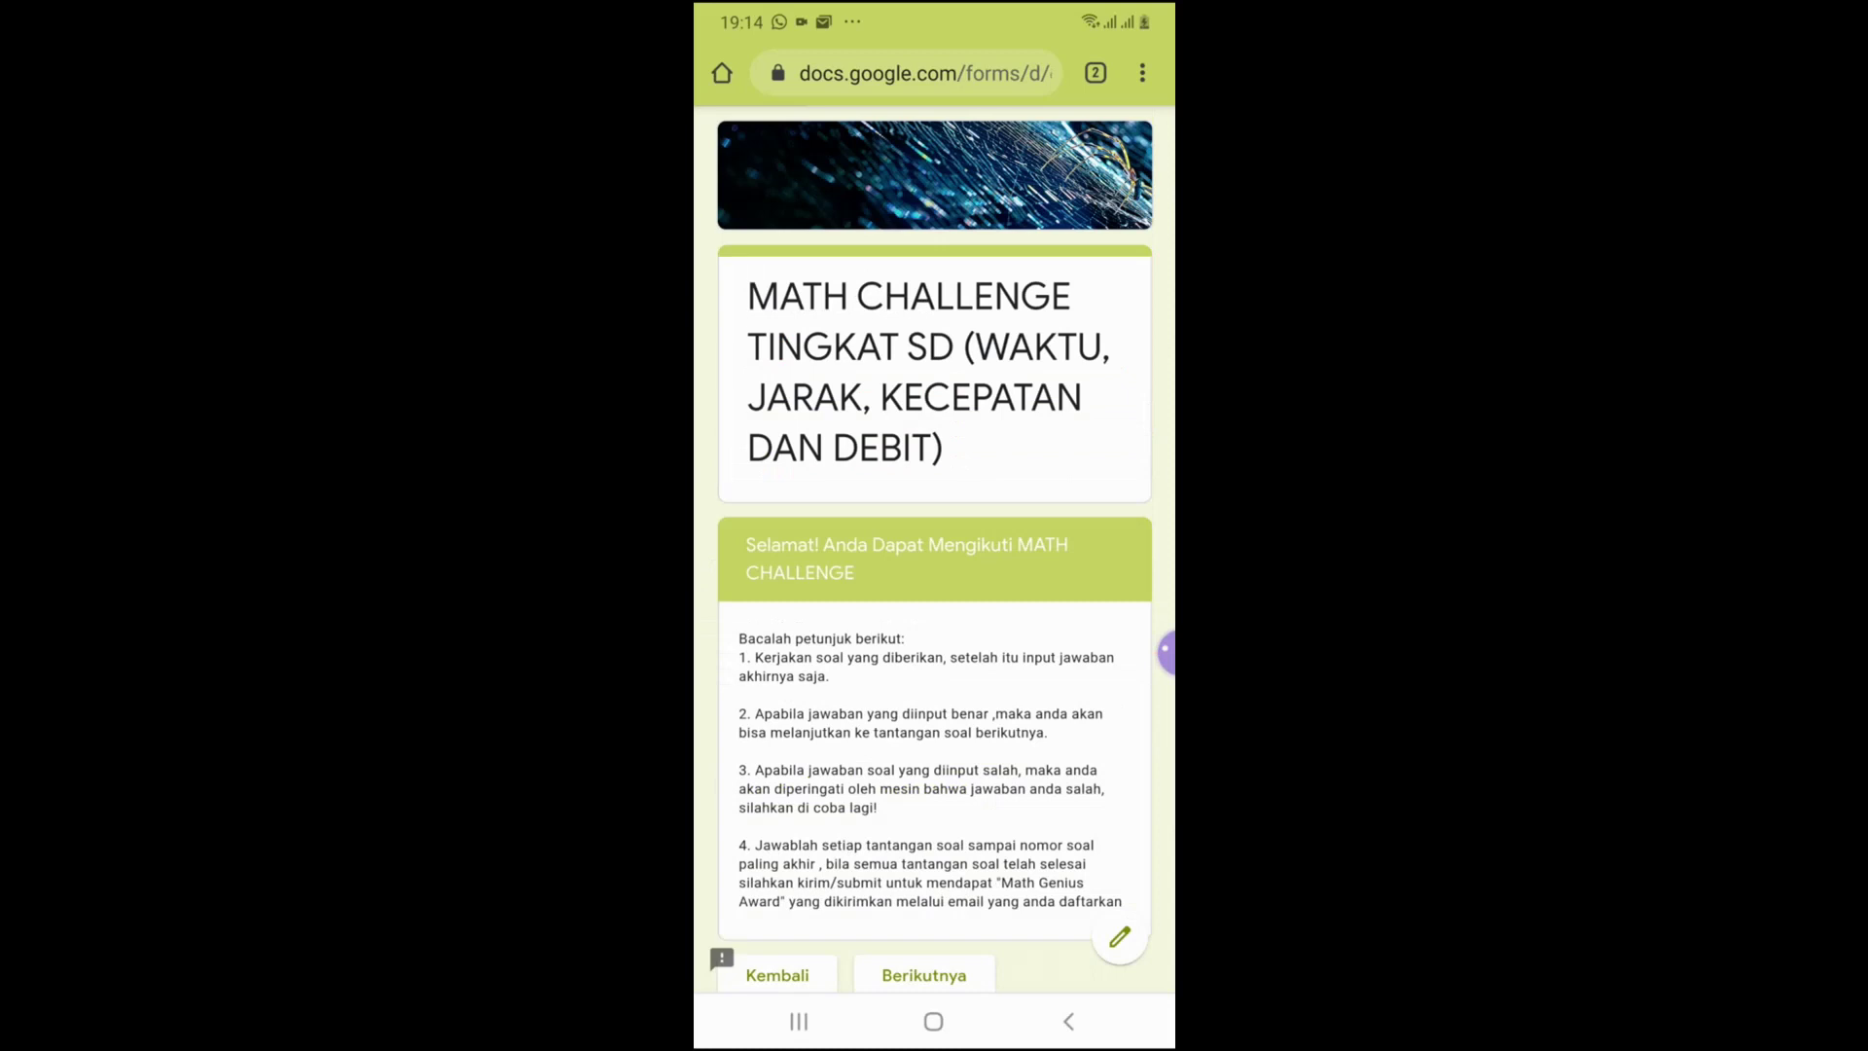
# Move past the instructions and answer Math Challenge-1 with 150, replacing the rejected 12
pyautogui.scroll(-3, 934, 544)
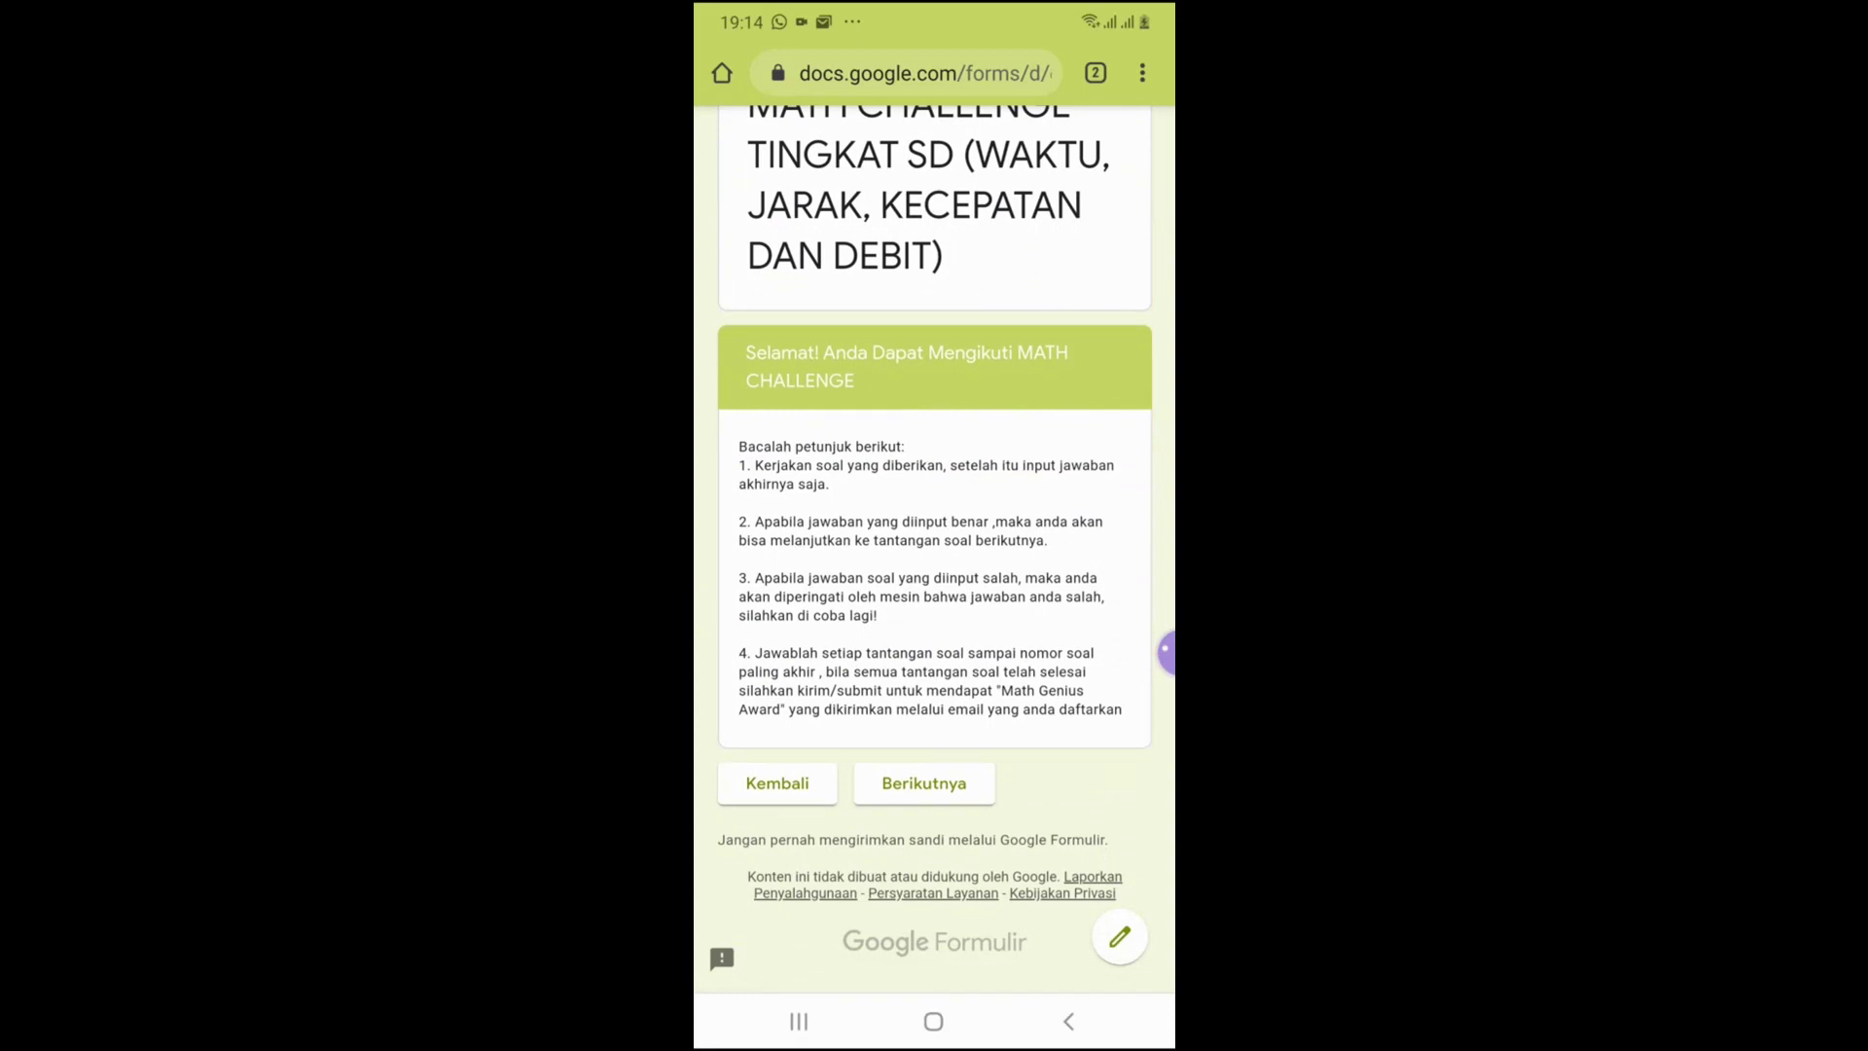
pyautogui.click(924, 783)
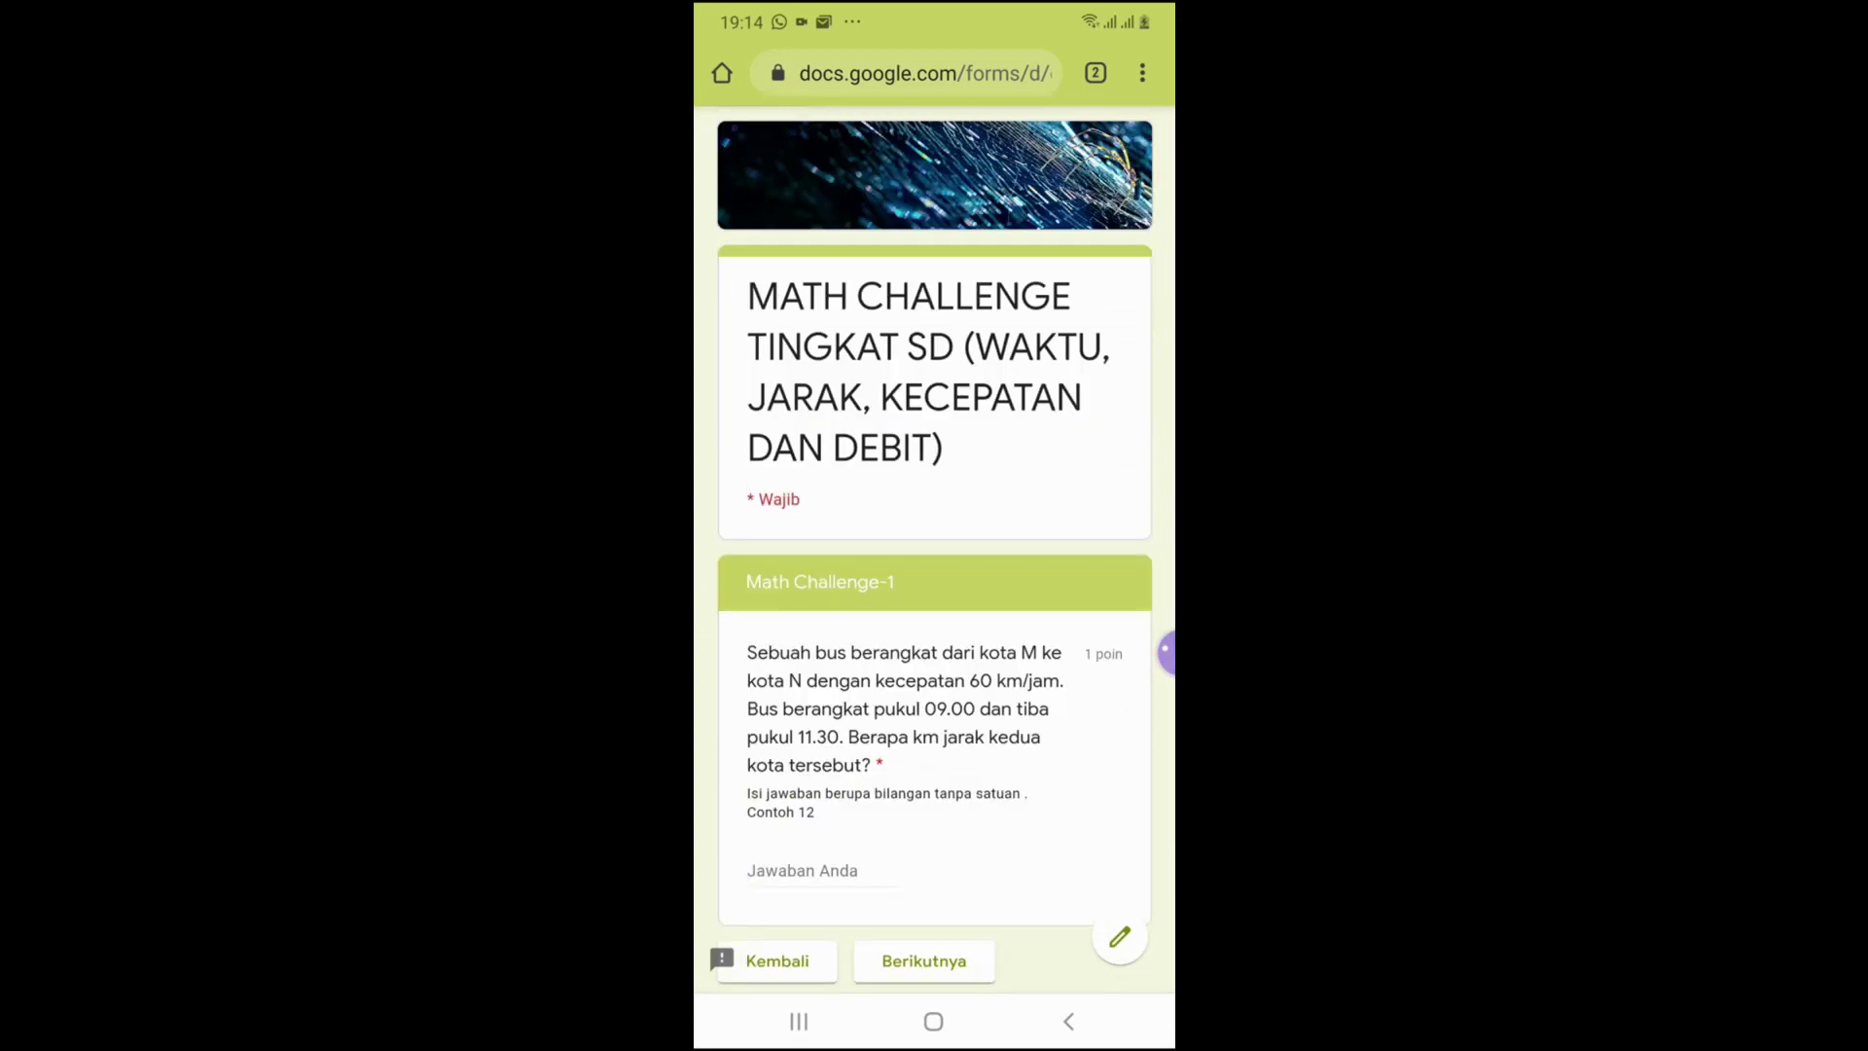
pyautogui.scroll(-2, 933, 545)
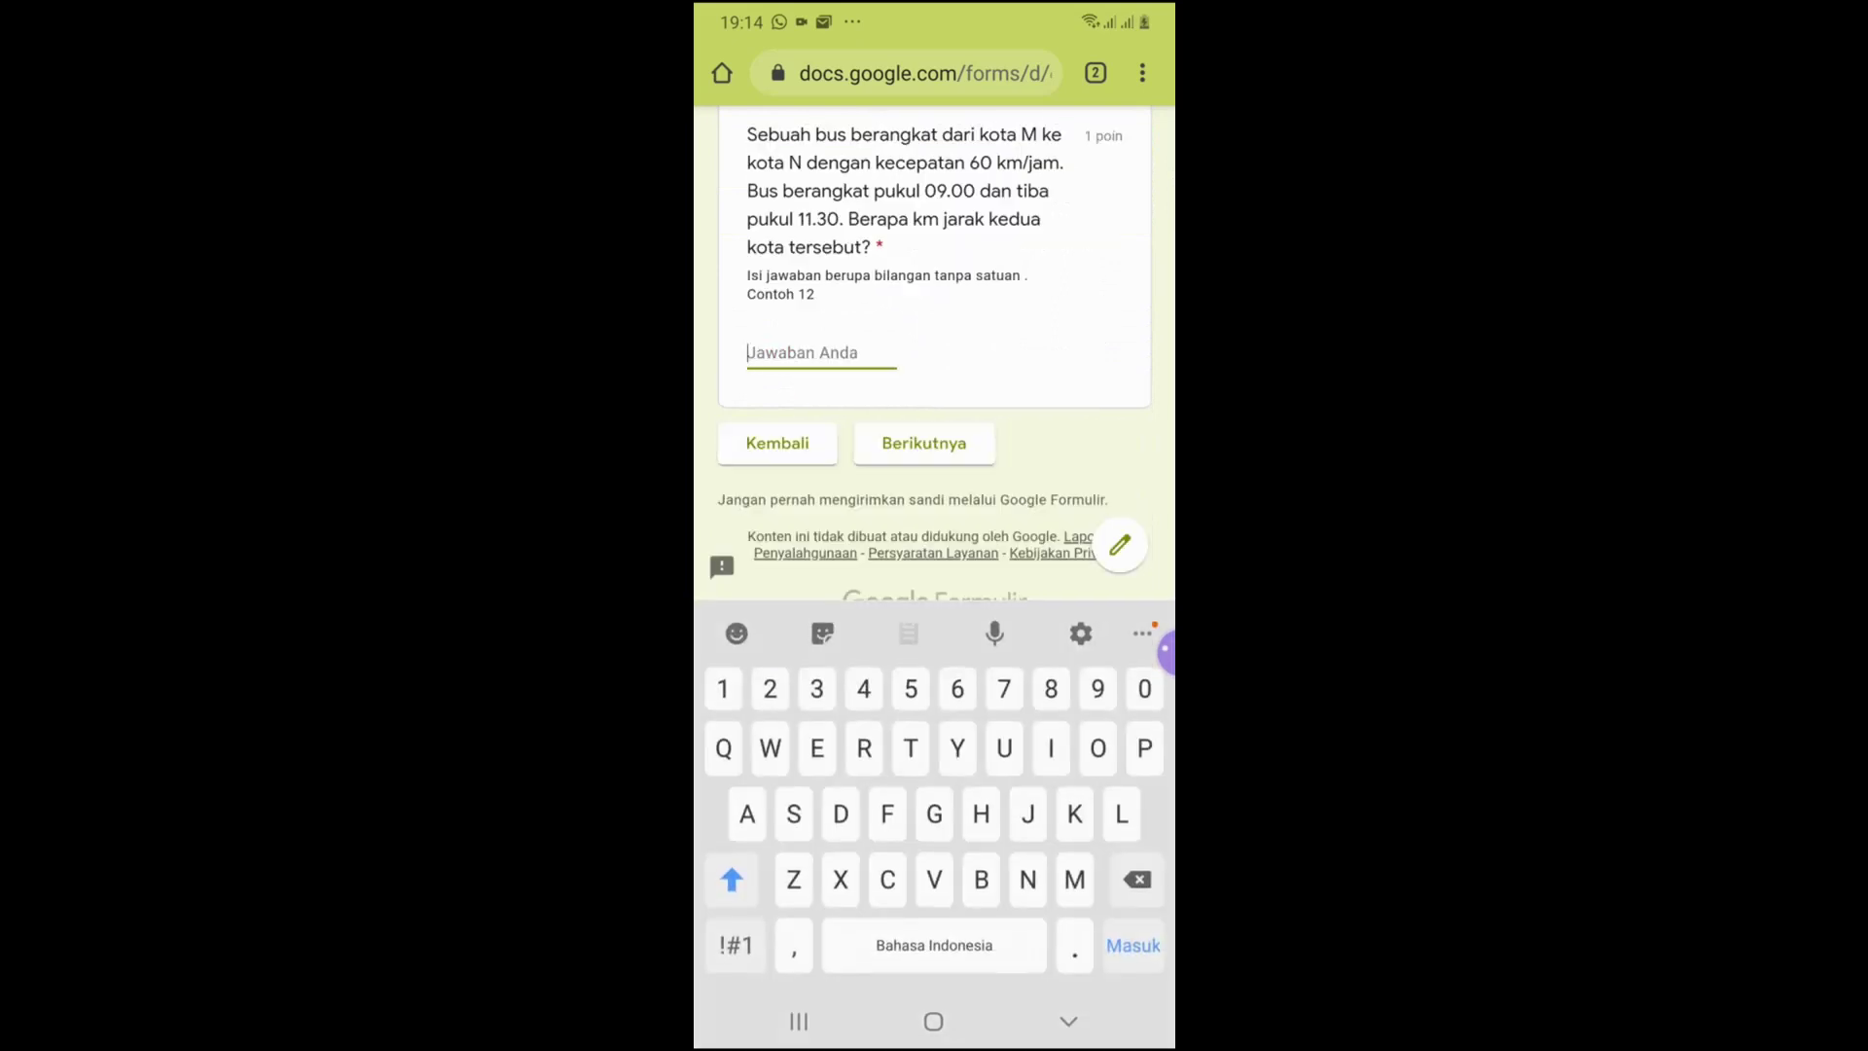
pyautogui.write('12')
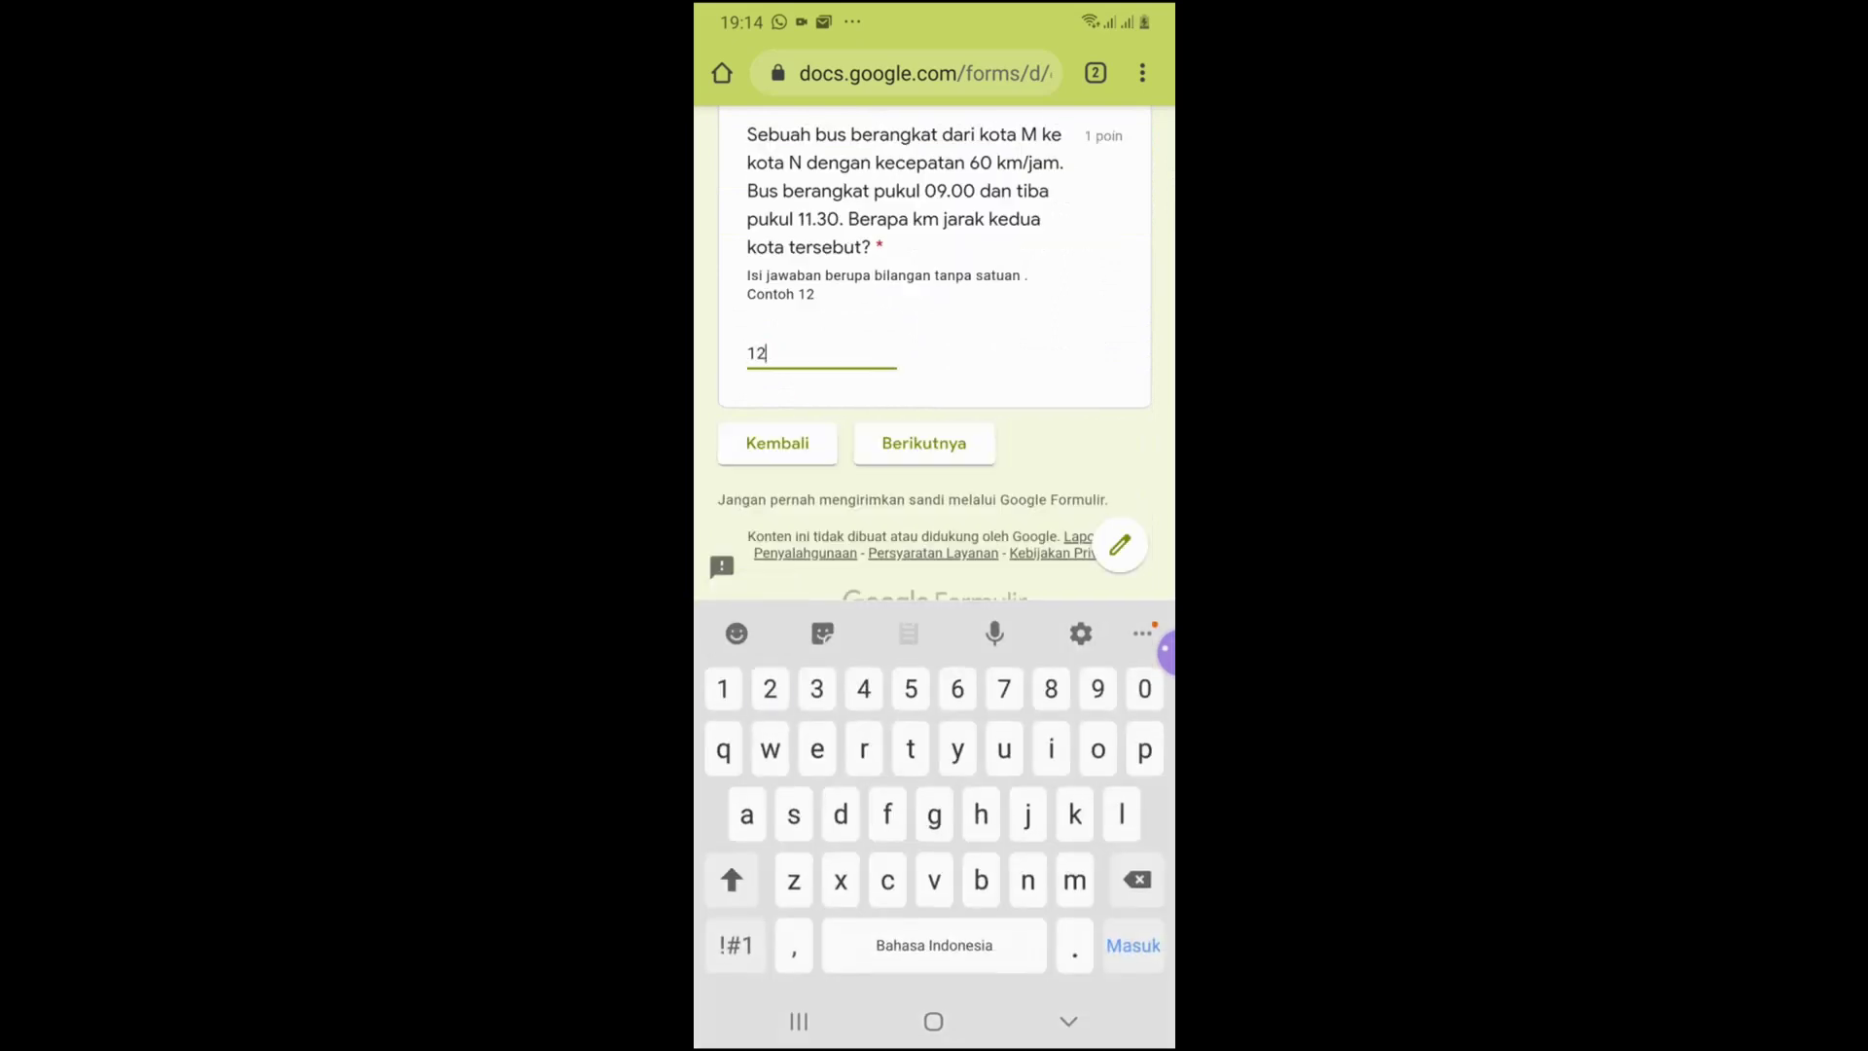
pyautogui.press('BackSpace')
pyautogui.press('BackSpace')
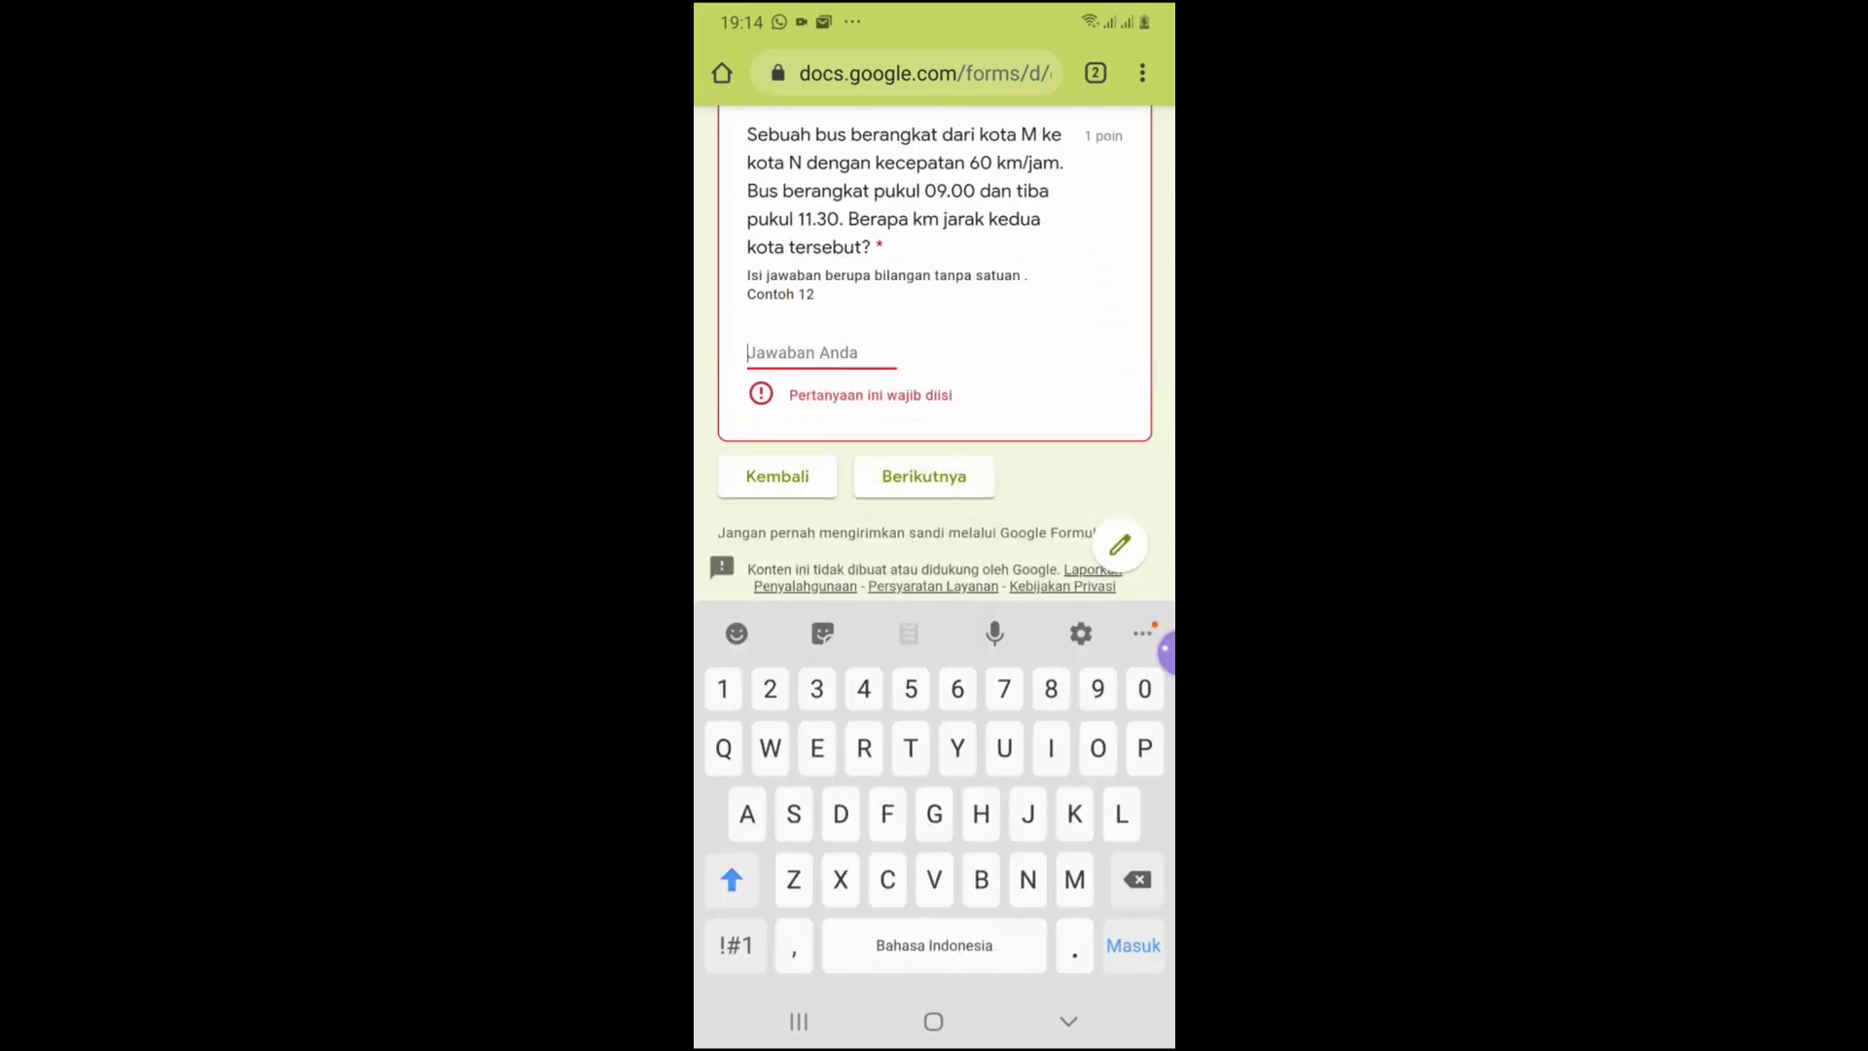
pyautogui.write('150')
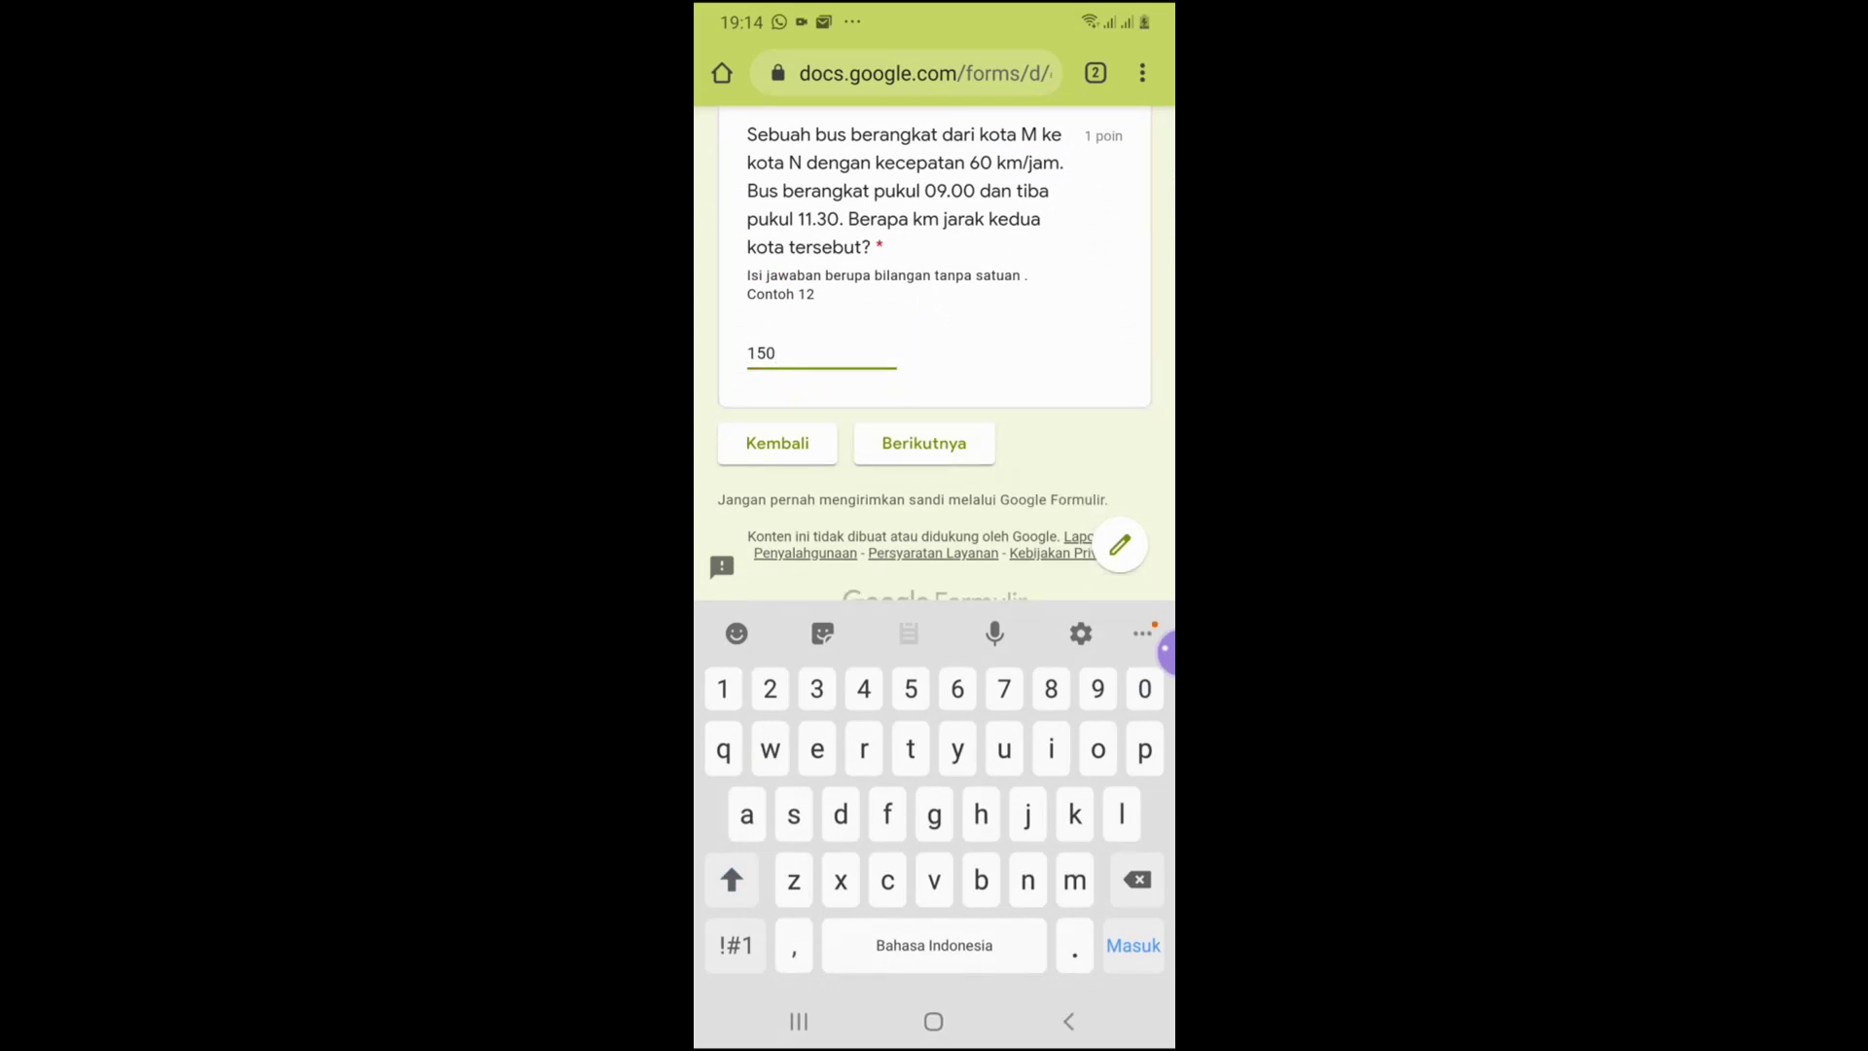
pyautogui.click(924, 443)
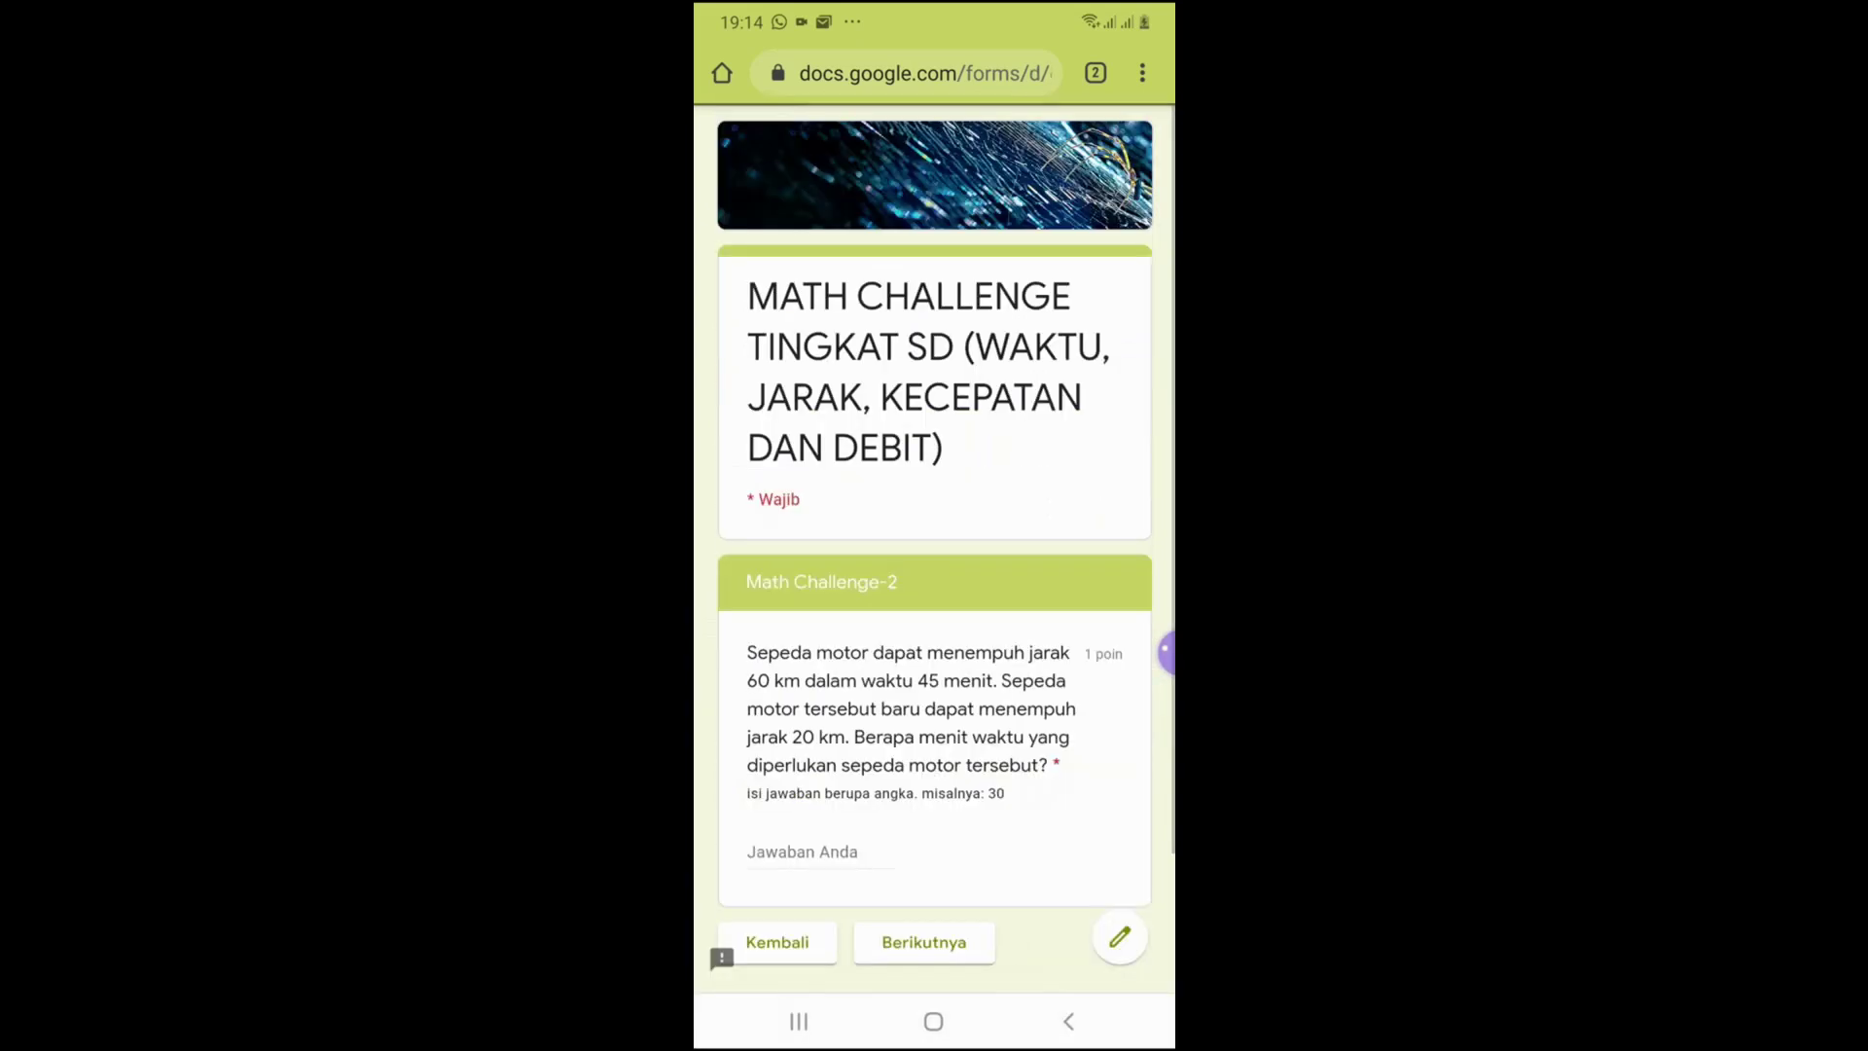
# Answer Math Challenge-2 with 15 and Math Challenge-3 with 14:40
pyautogui.scroll(-2, 934, 584)
pyautogui.click(821, 692)
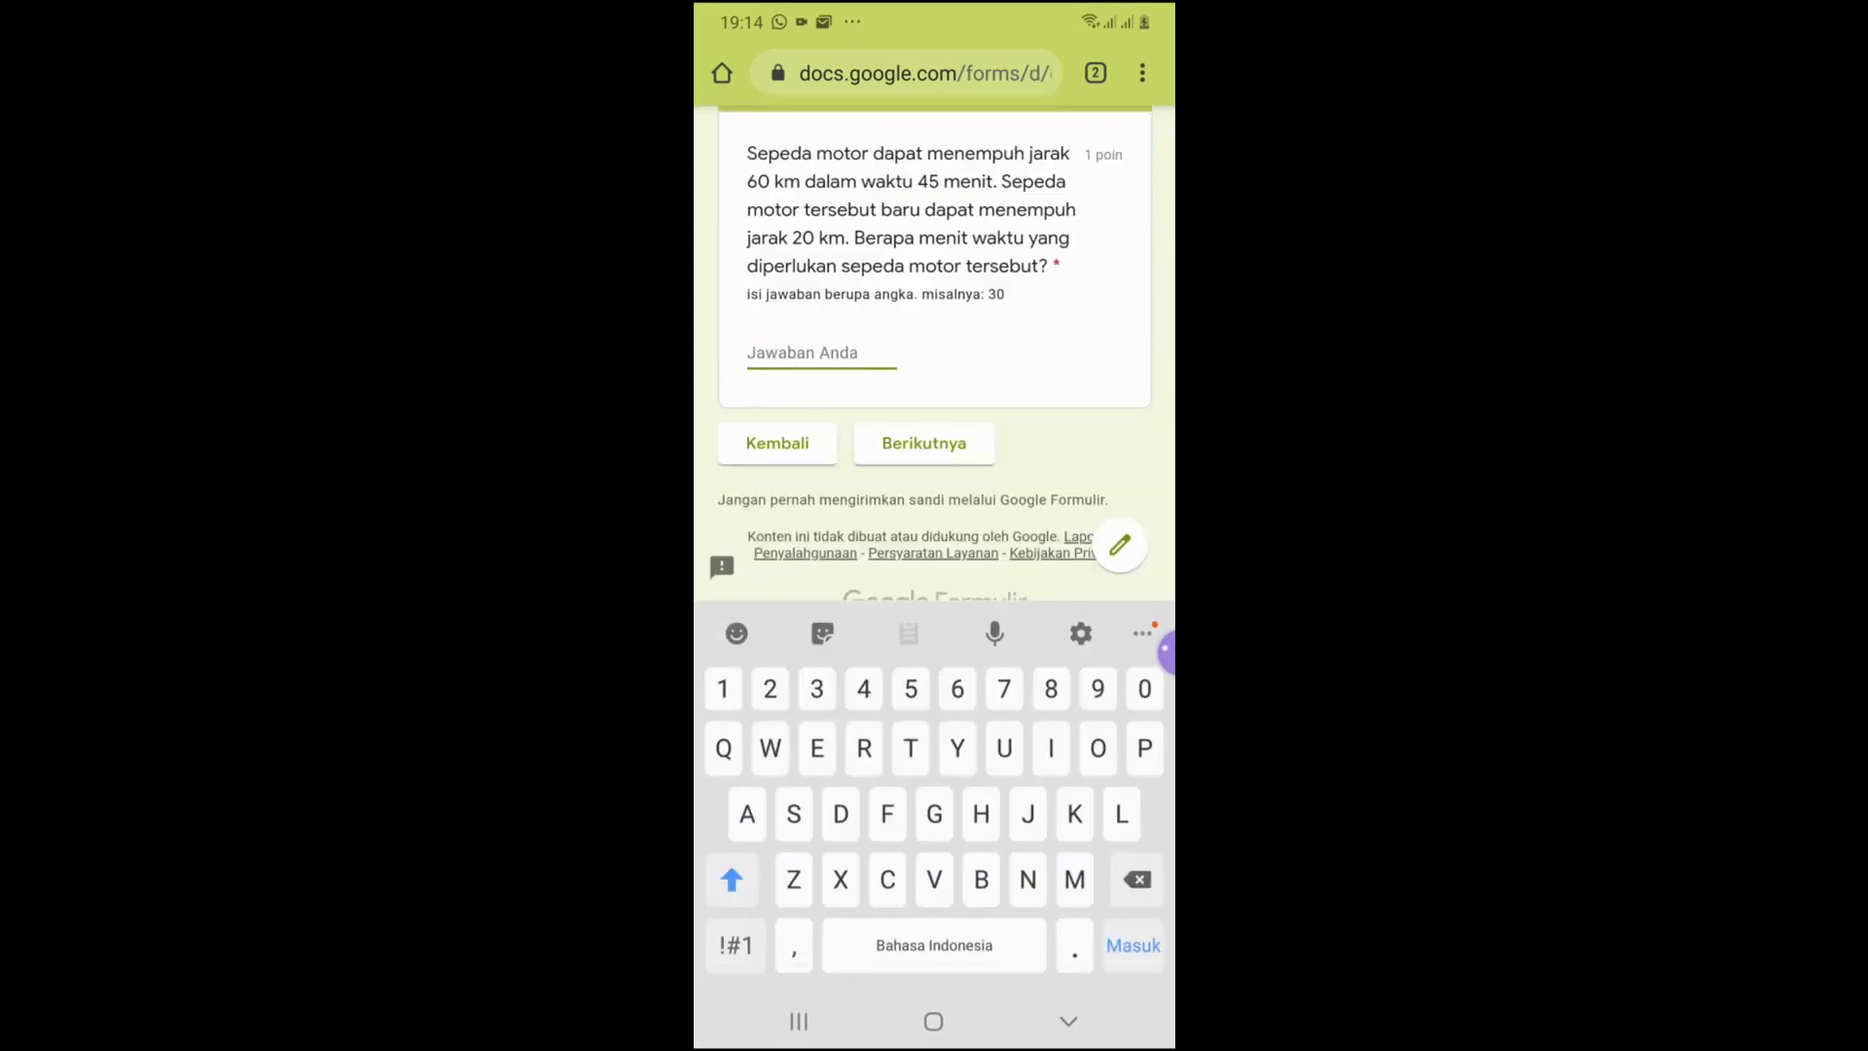
pyautogui.write('15')
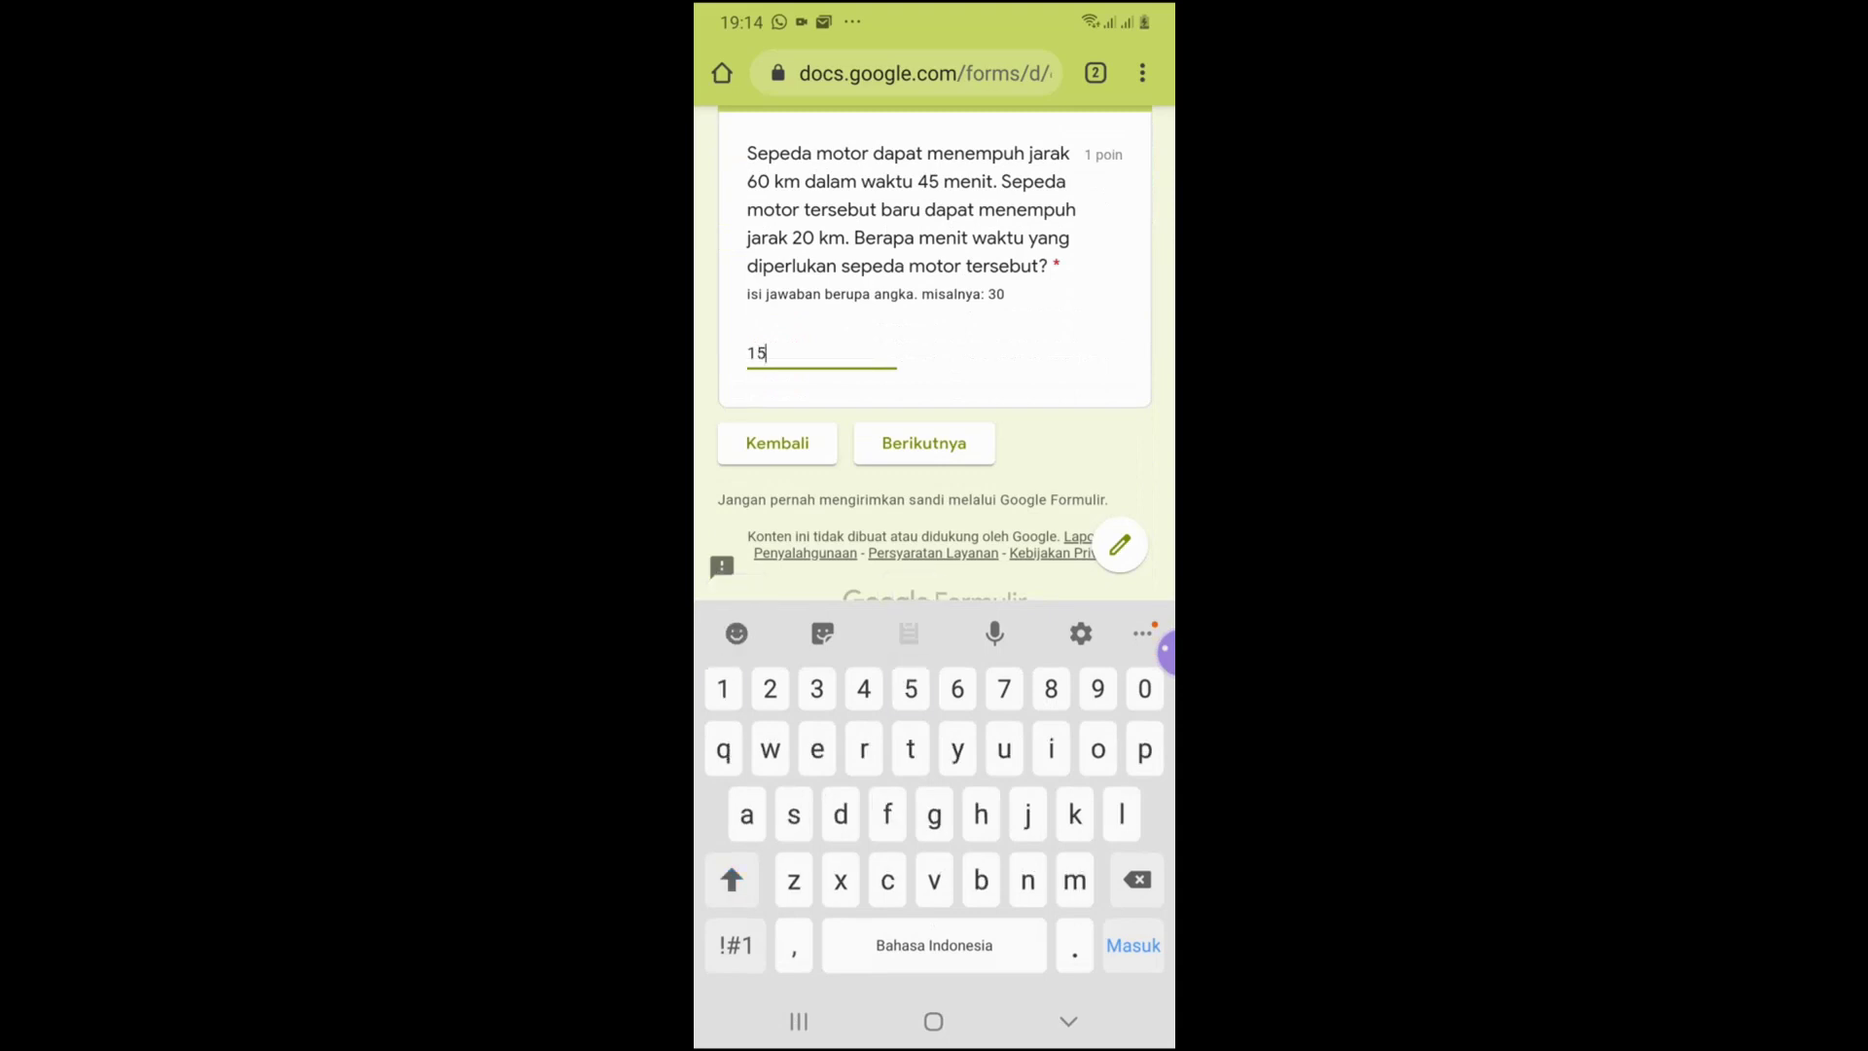
pyautogui.click(924, 442)
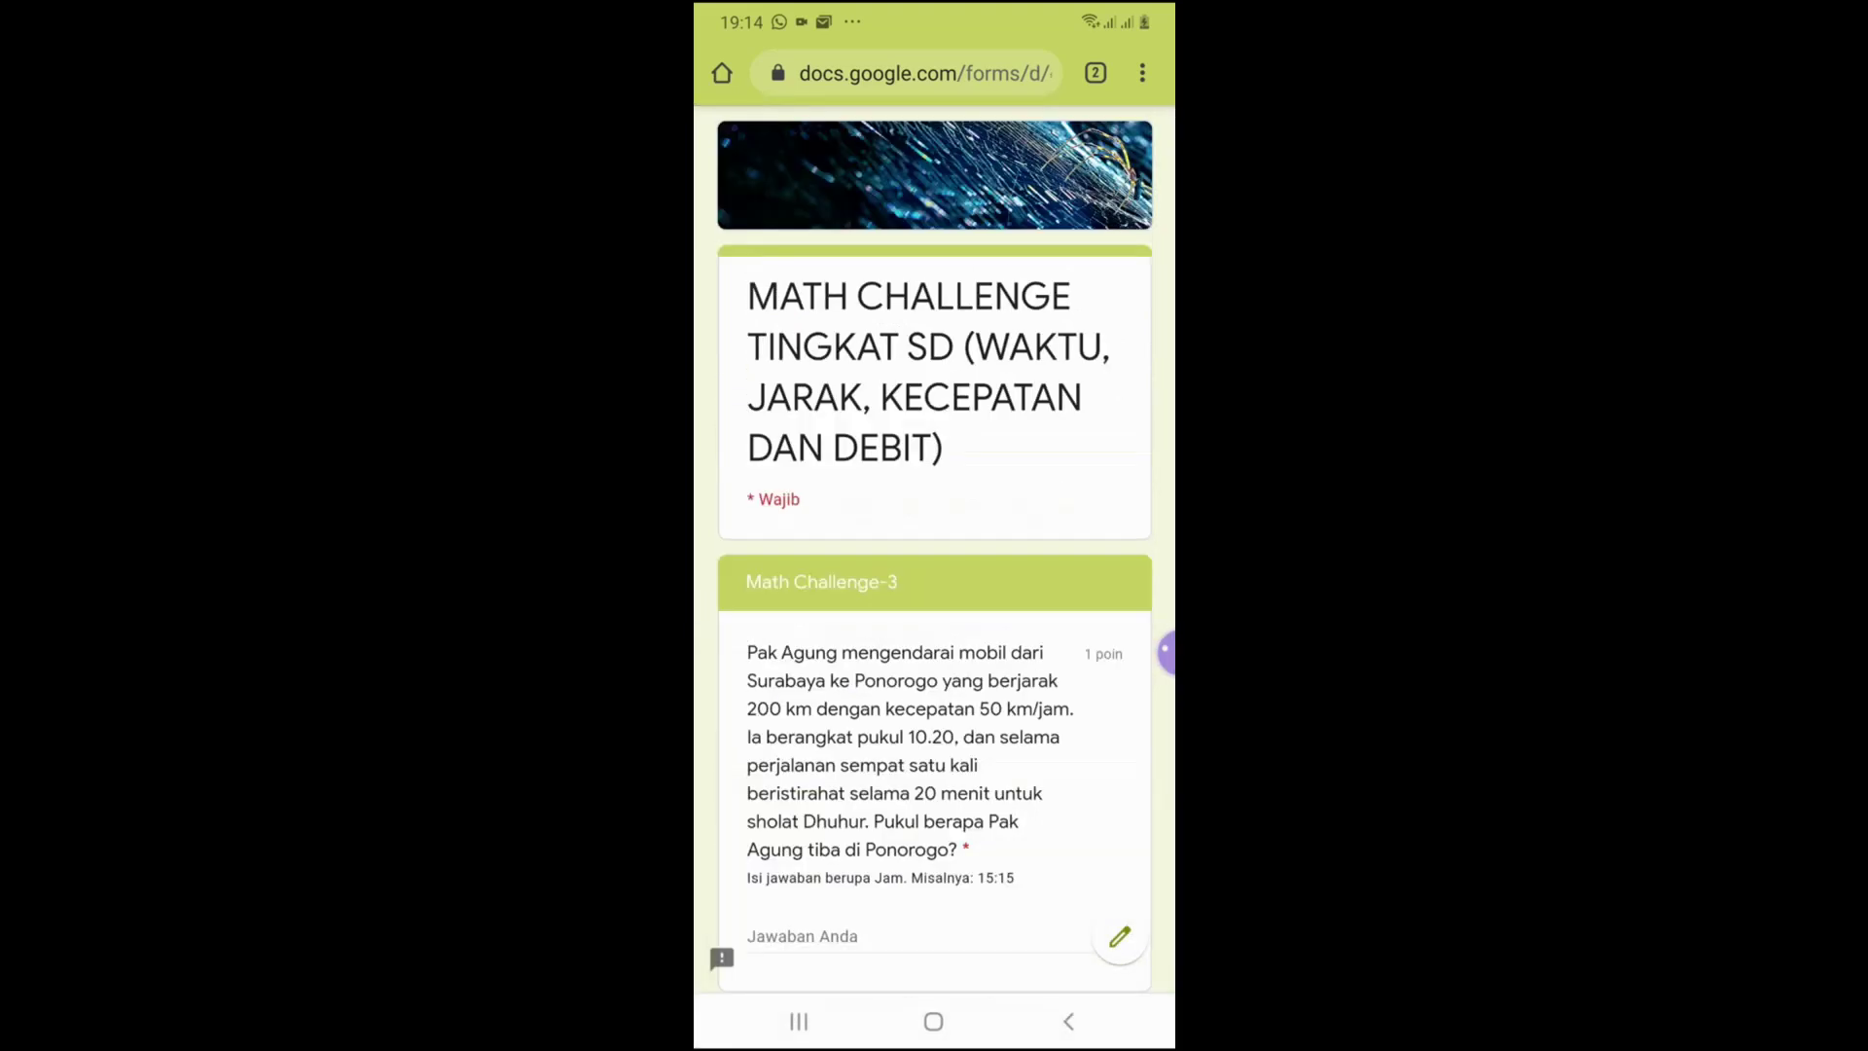
pyautogui.scroll(-2, 933, 584)
pyautogui.click(875, 693)
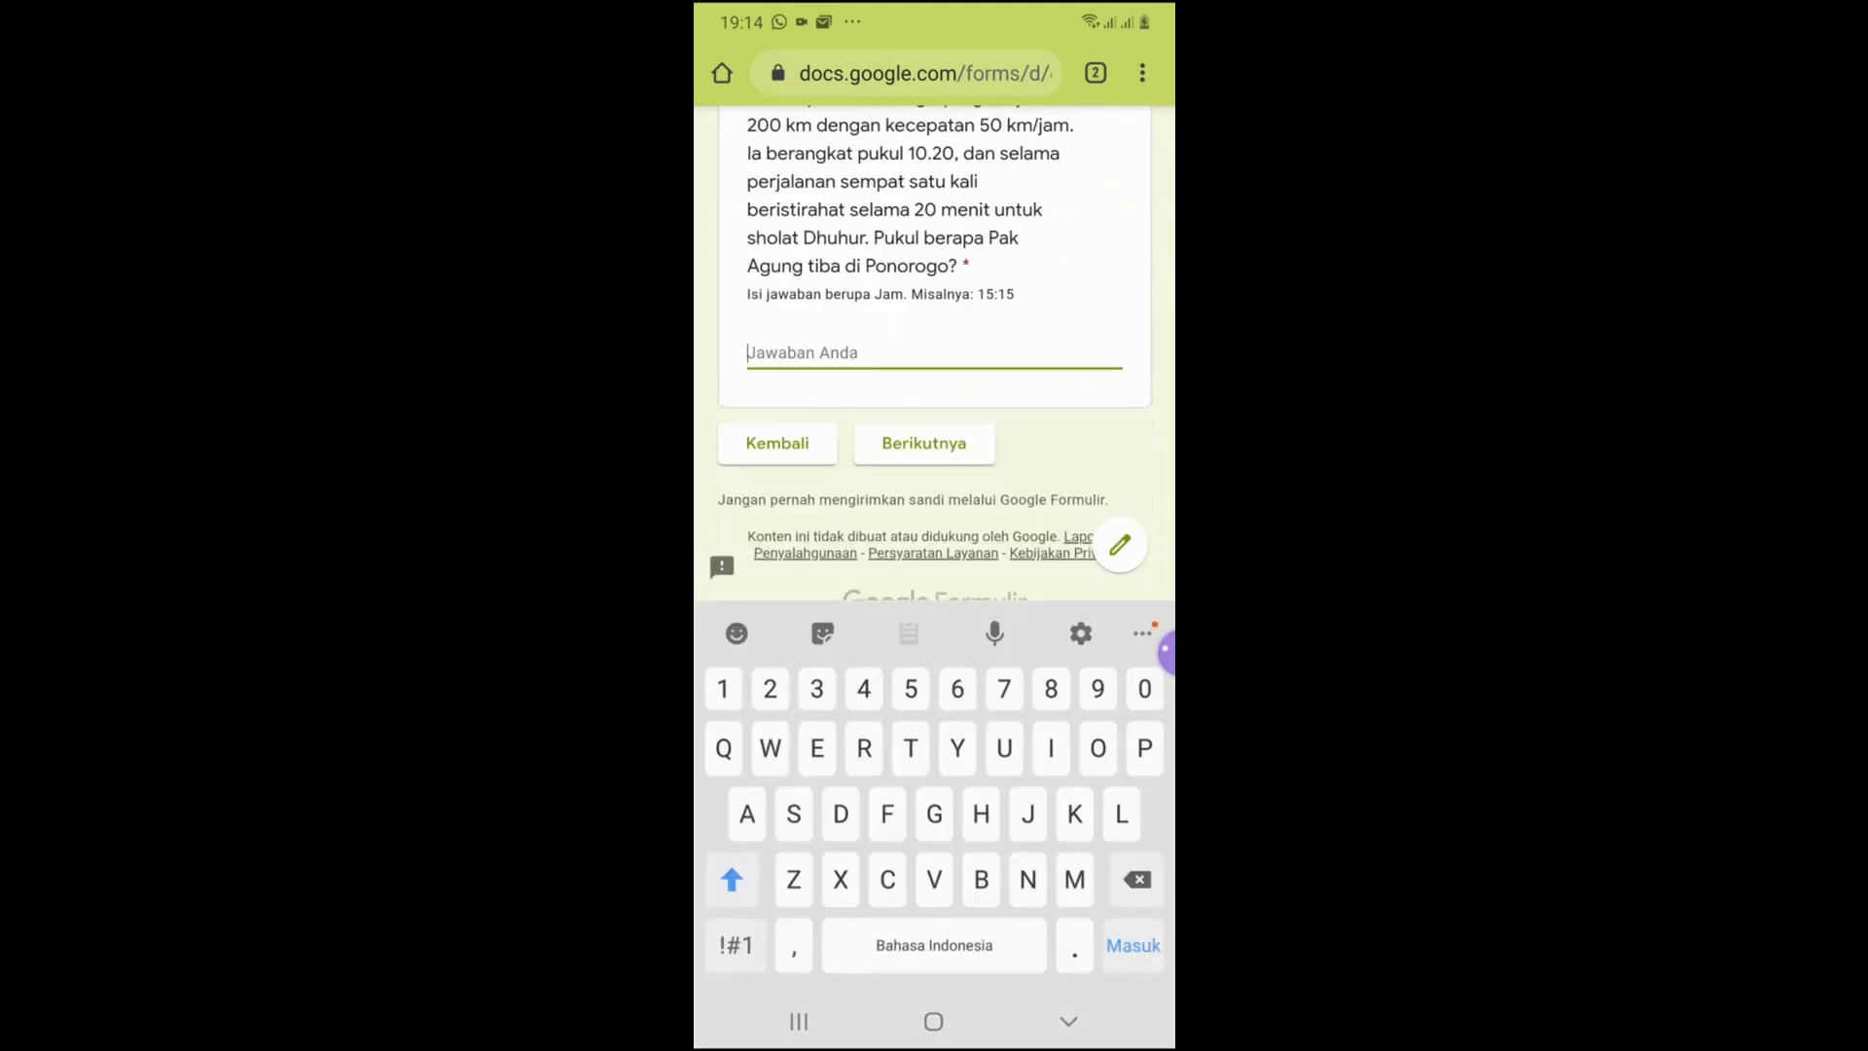
pyautogui.write('14')
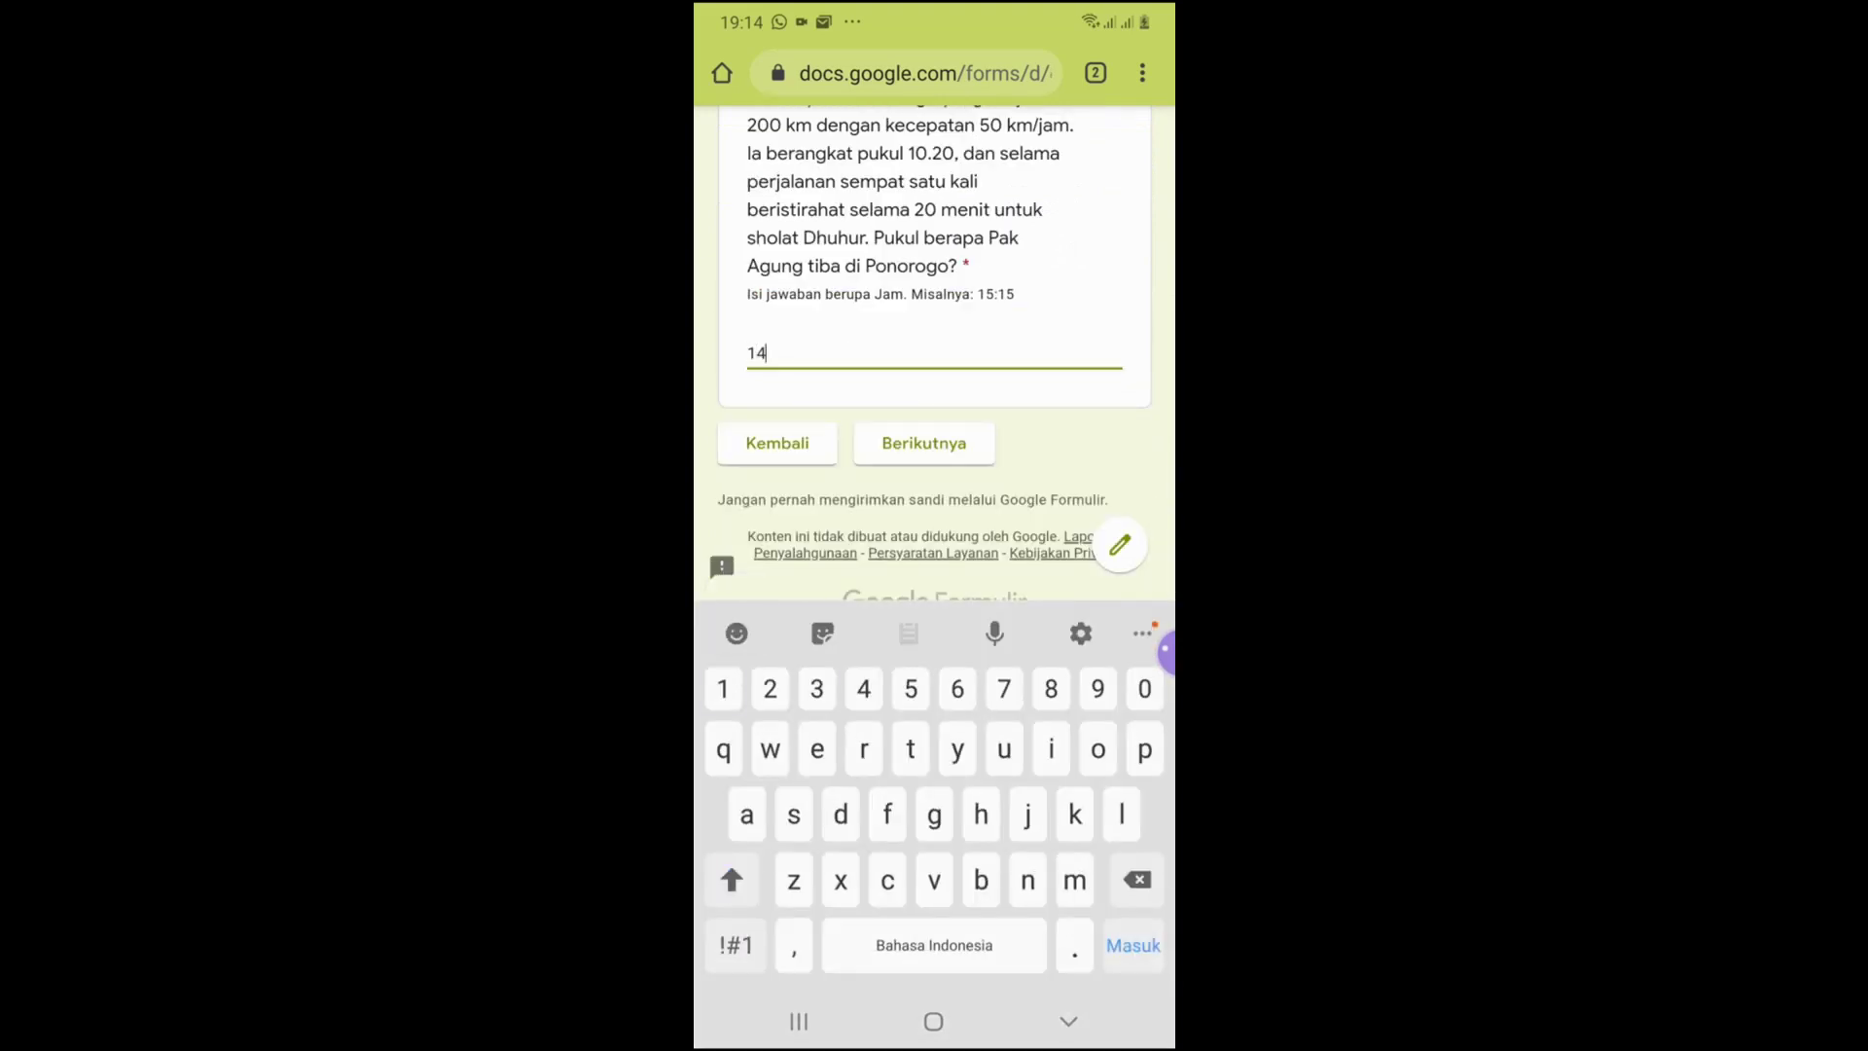
pyautogui.click(736, 945)
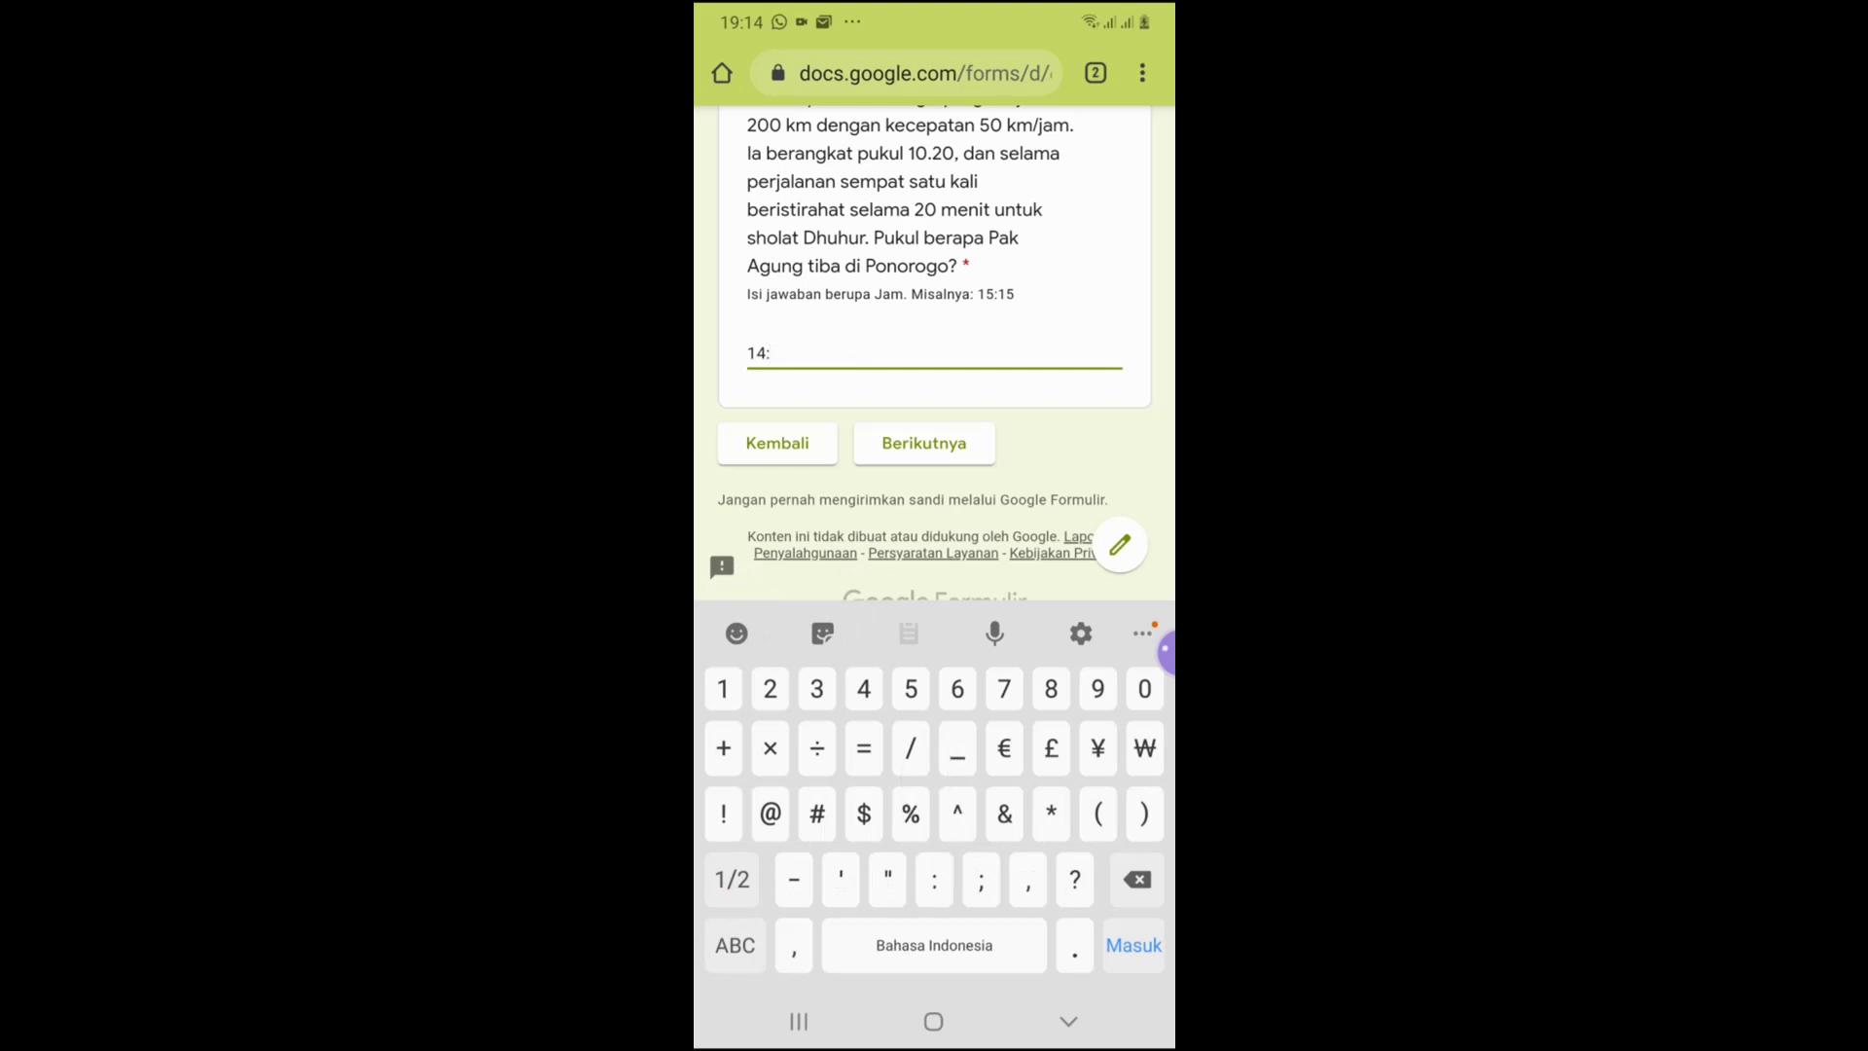
pyautogui.write(':40')
pyautogui.click(923, 444)
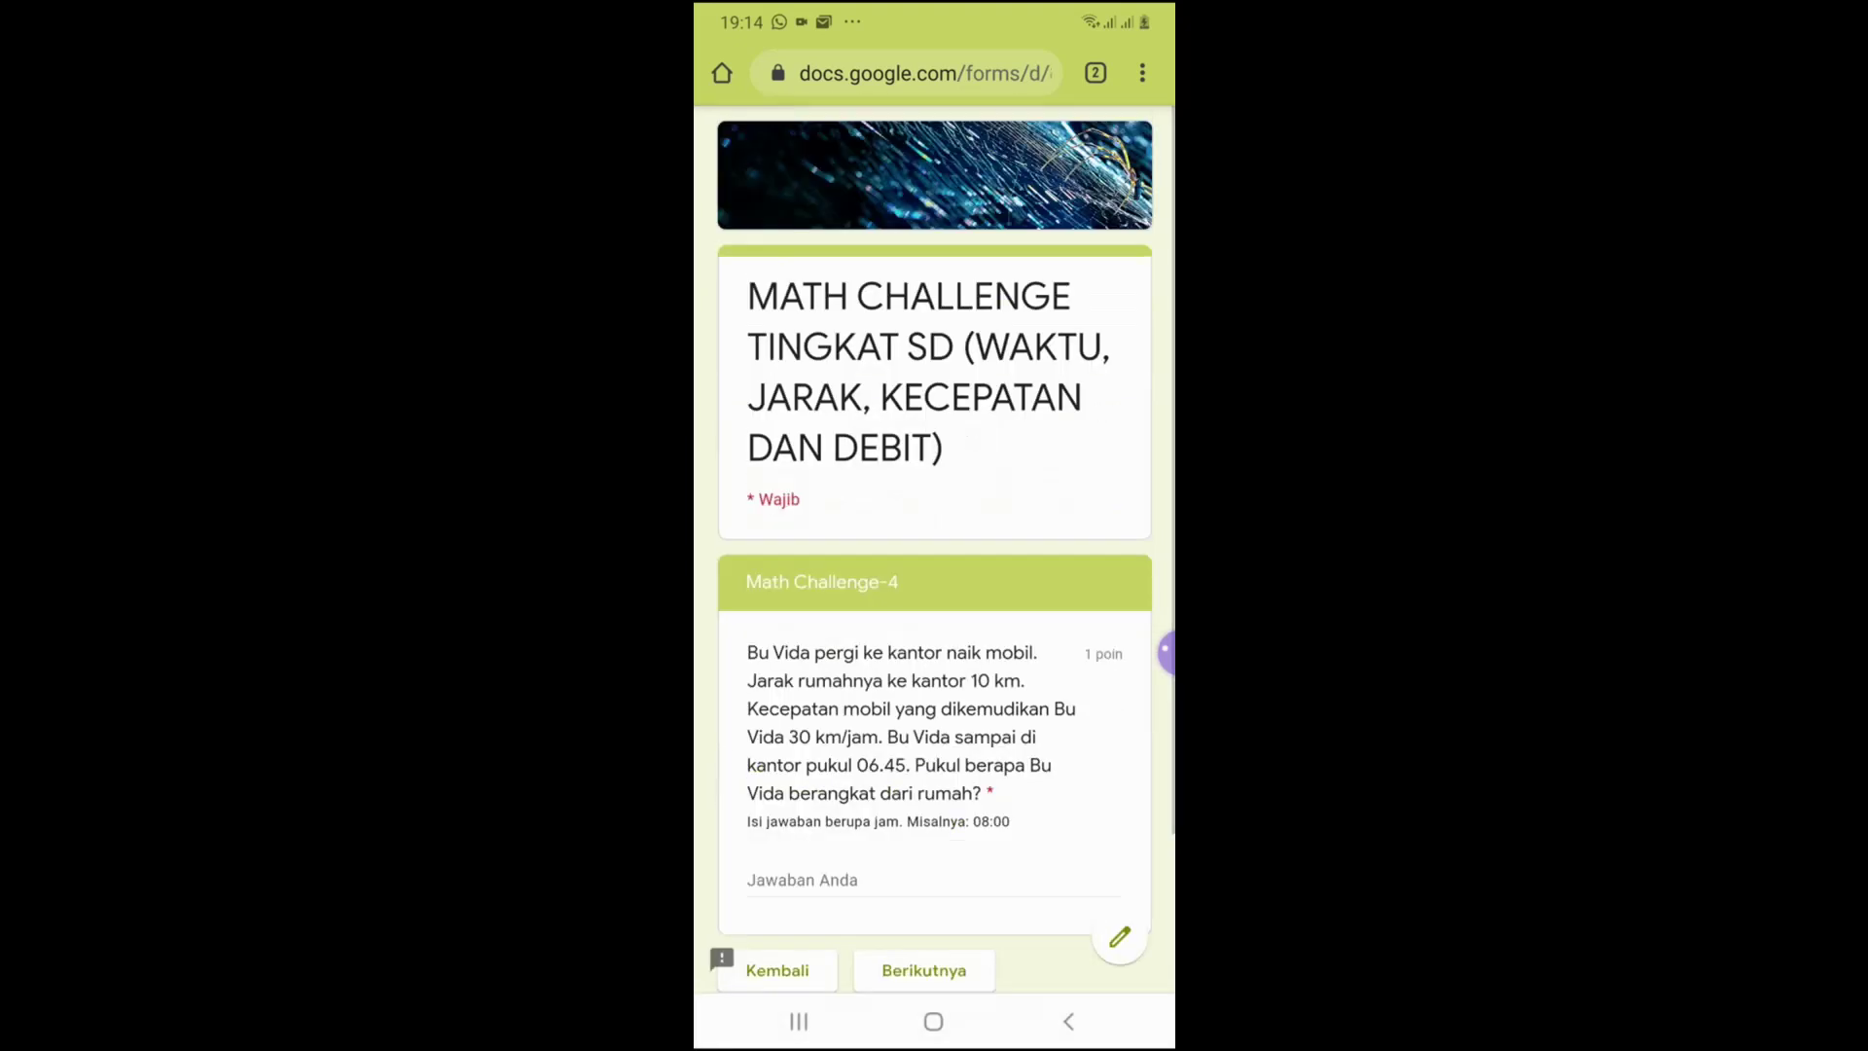
# Answer Math Challenge-4 with 06:25, replacing the rejected answer 08:00
pyautogui.scroll(-2, 934, 583)
pyautogui.click(934, 693)
pyautogui.write('0')
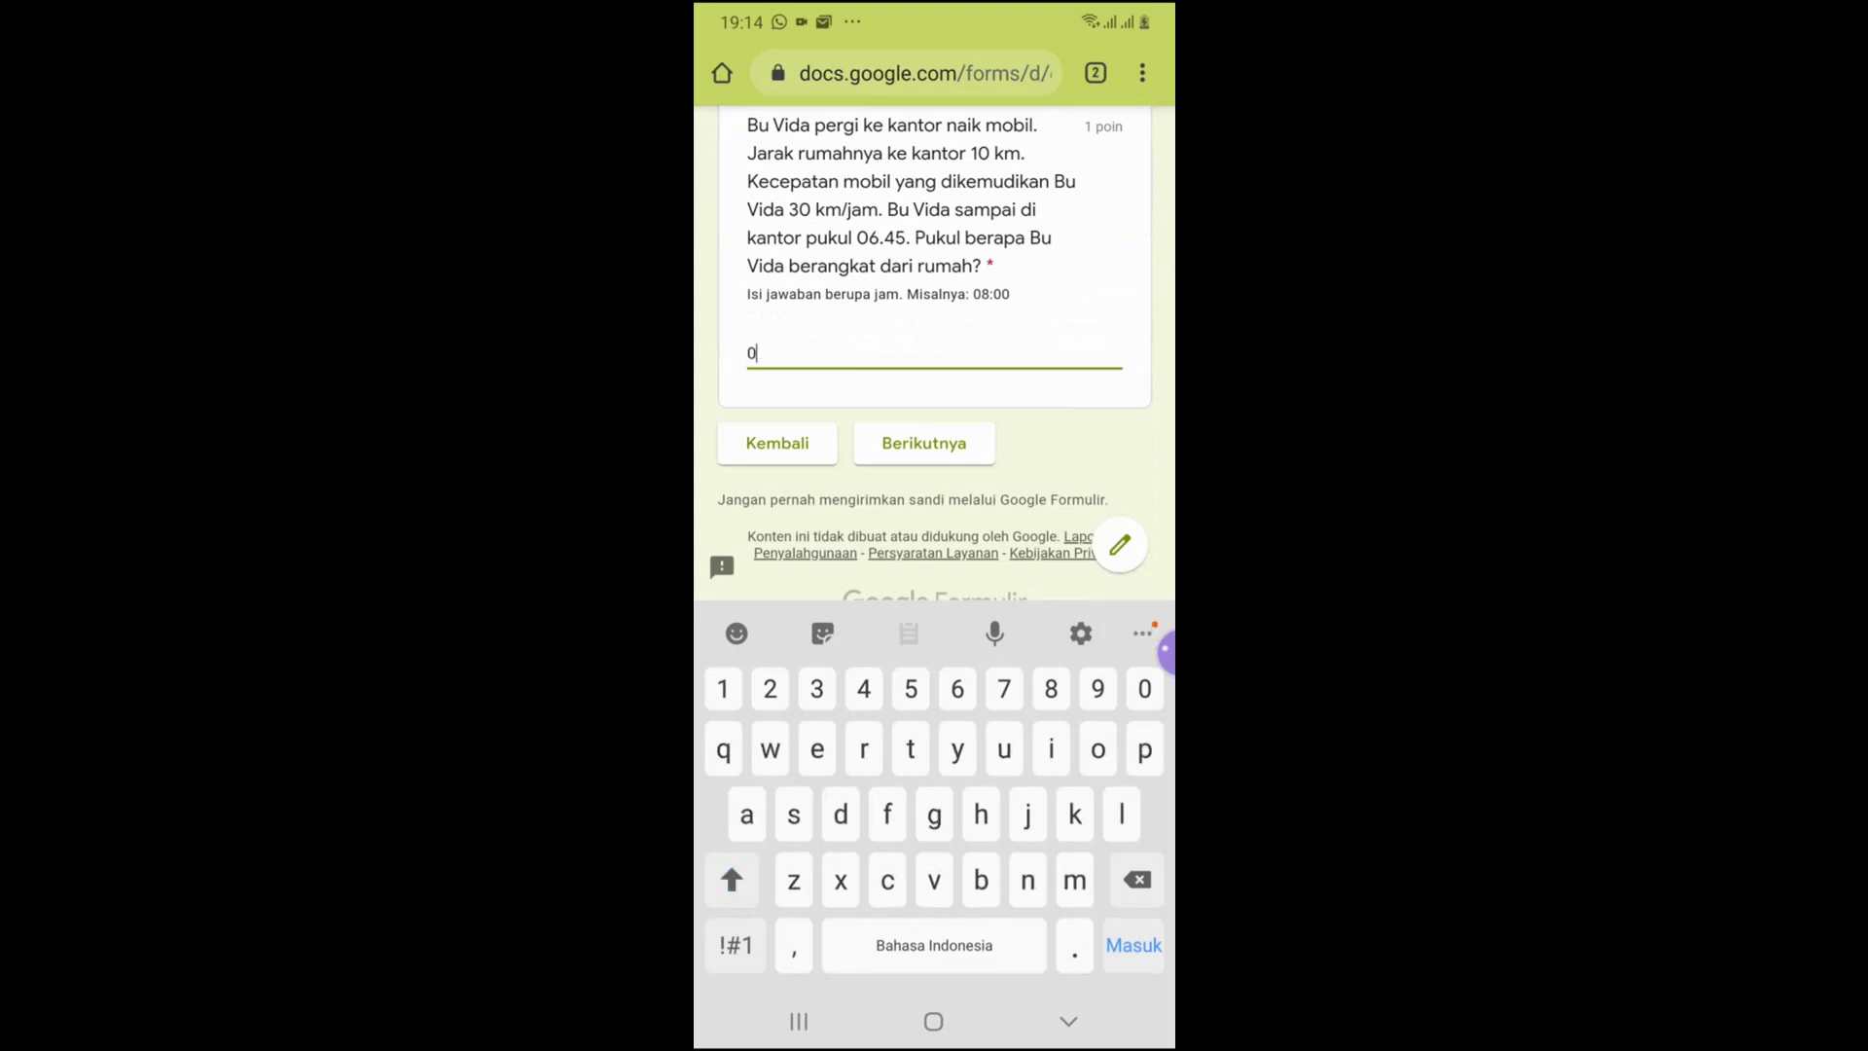
pyautogui.write('8')
pyautogui.click(735, 944)
pyautogui.write(':00')
pyautogui.click(924, 443)
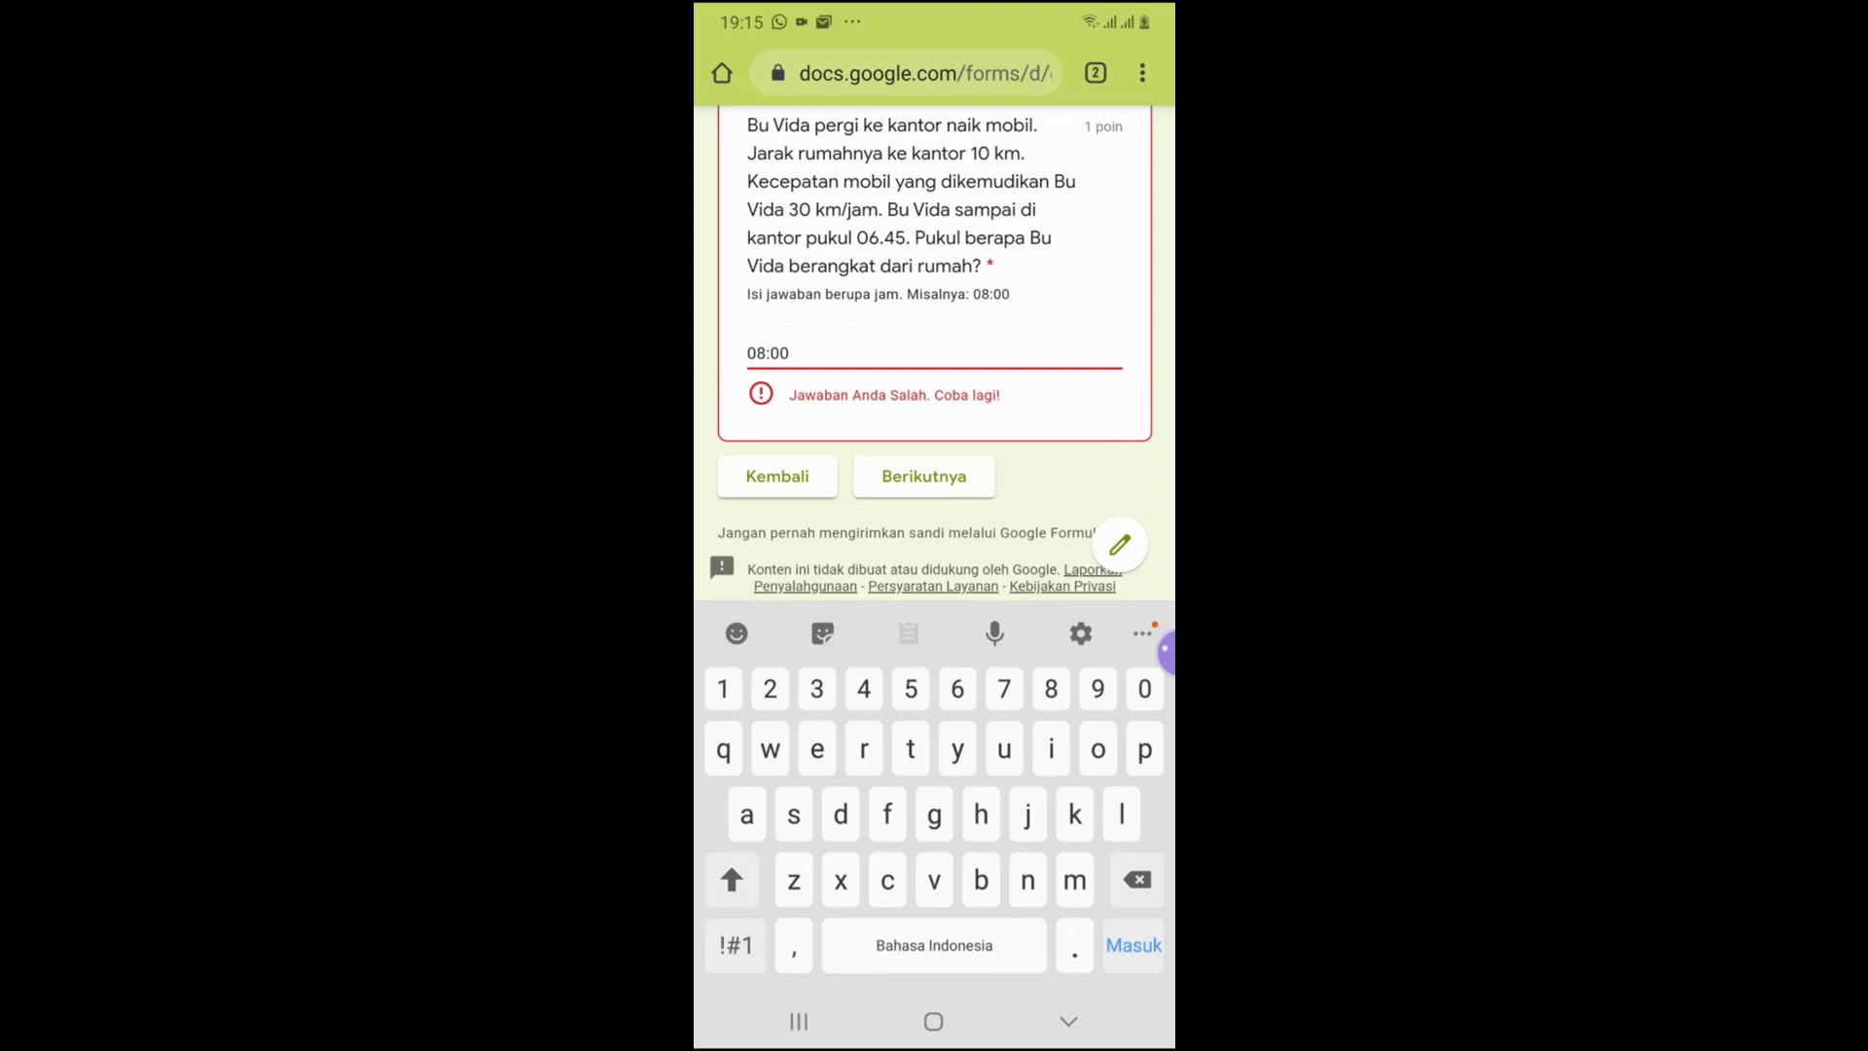
pyautogui.click(789, 354)
pyautogui.press('BackSpace')
pyautogui.press('BackSpace')
pyautogui.press('BackSpace')
pyautogui.press('BackSpace')
pyautogui.write('6')
pyautogui.click(736, 944)
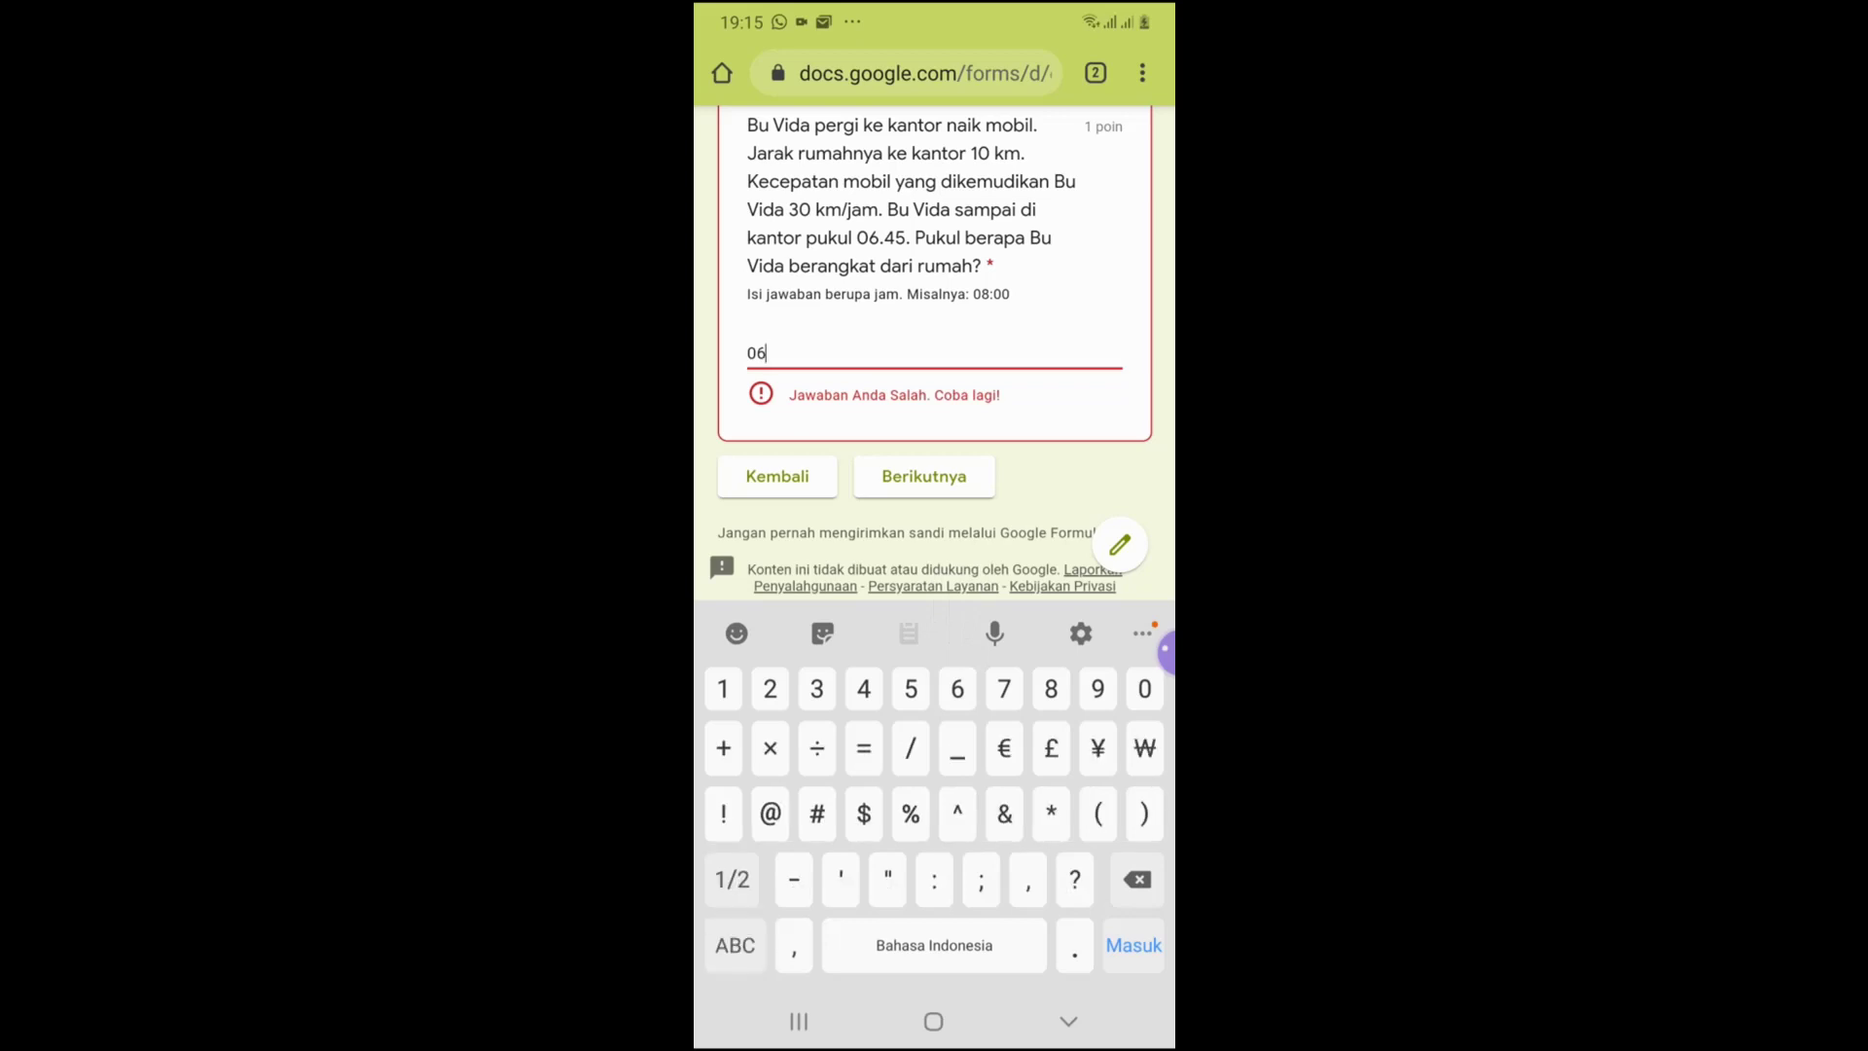
pyautogui.write(':25')
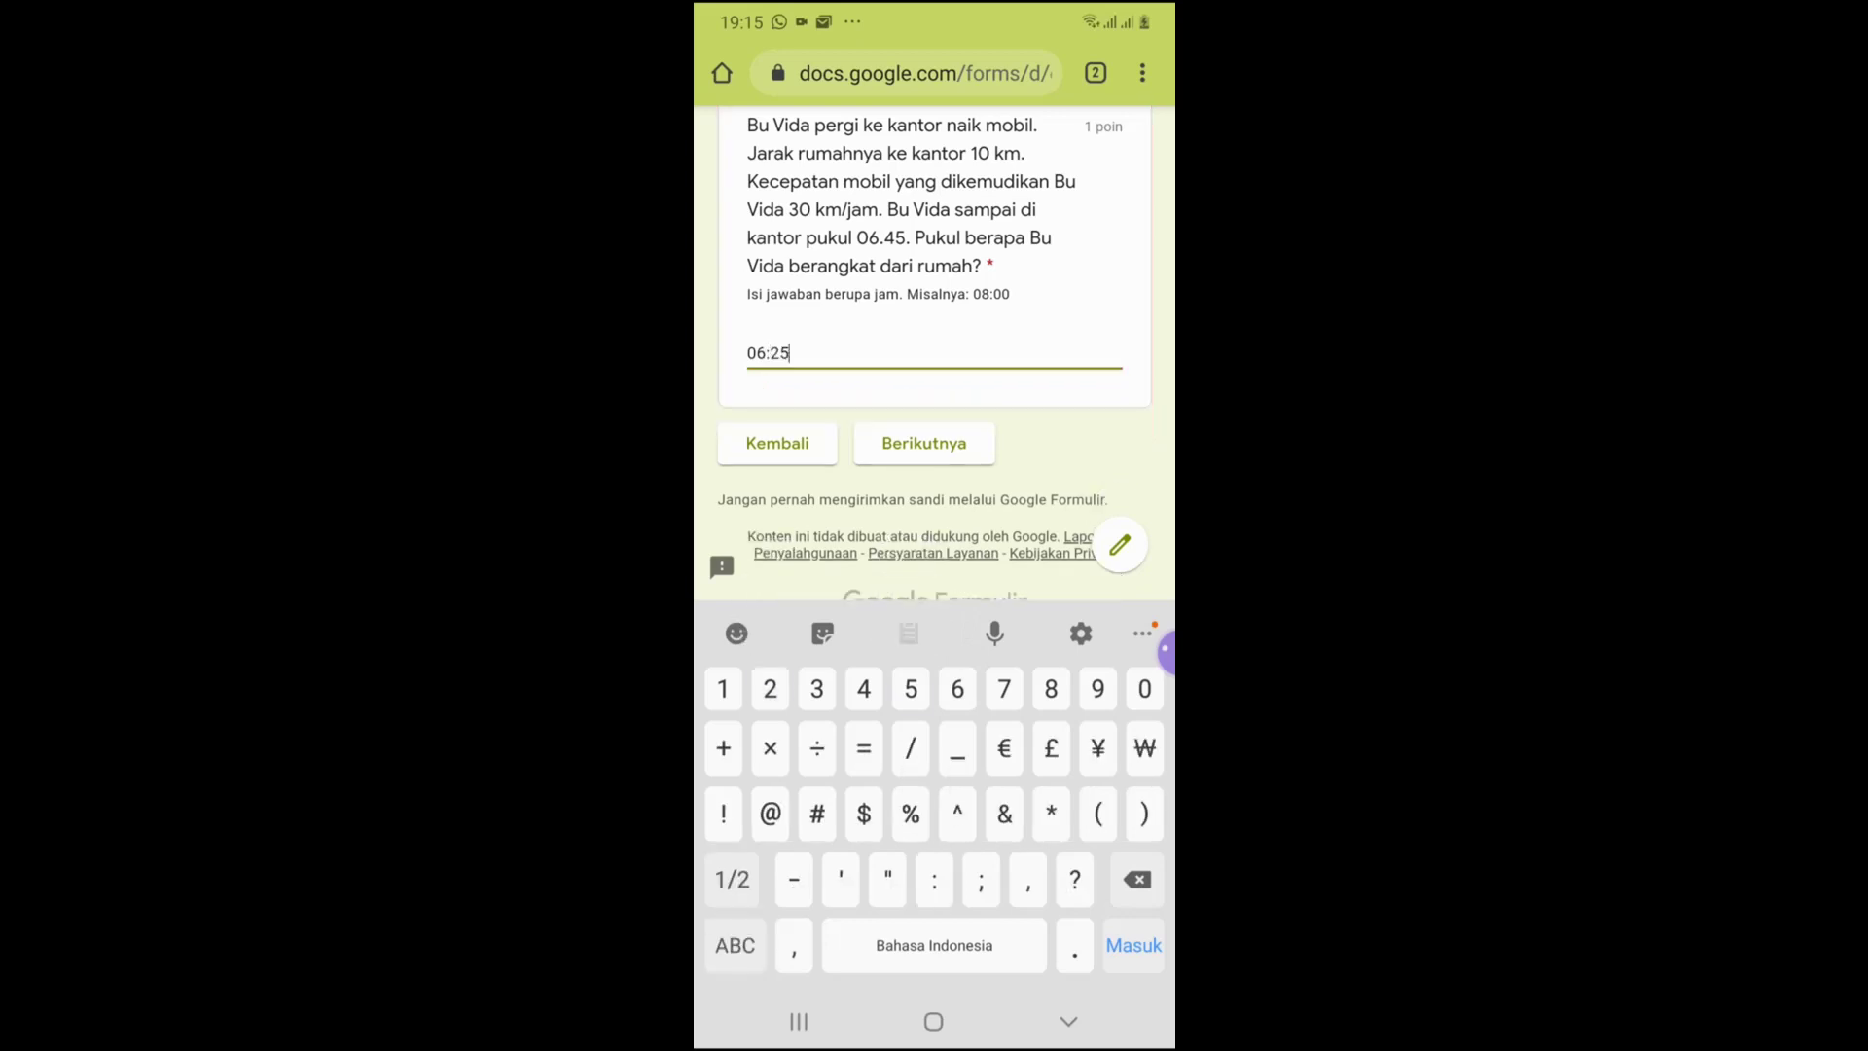
pyautogui.click(1068, 1020)
pyautogui.click(924, 781)
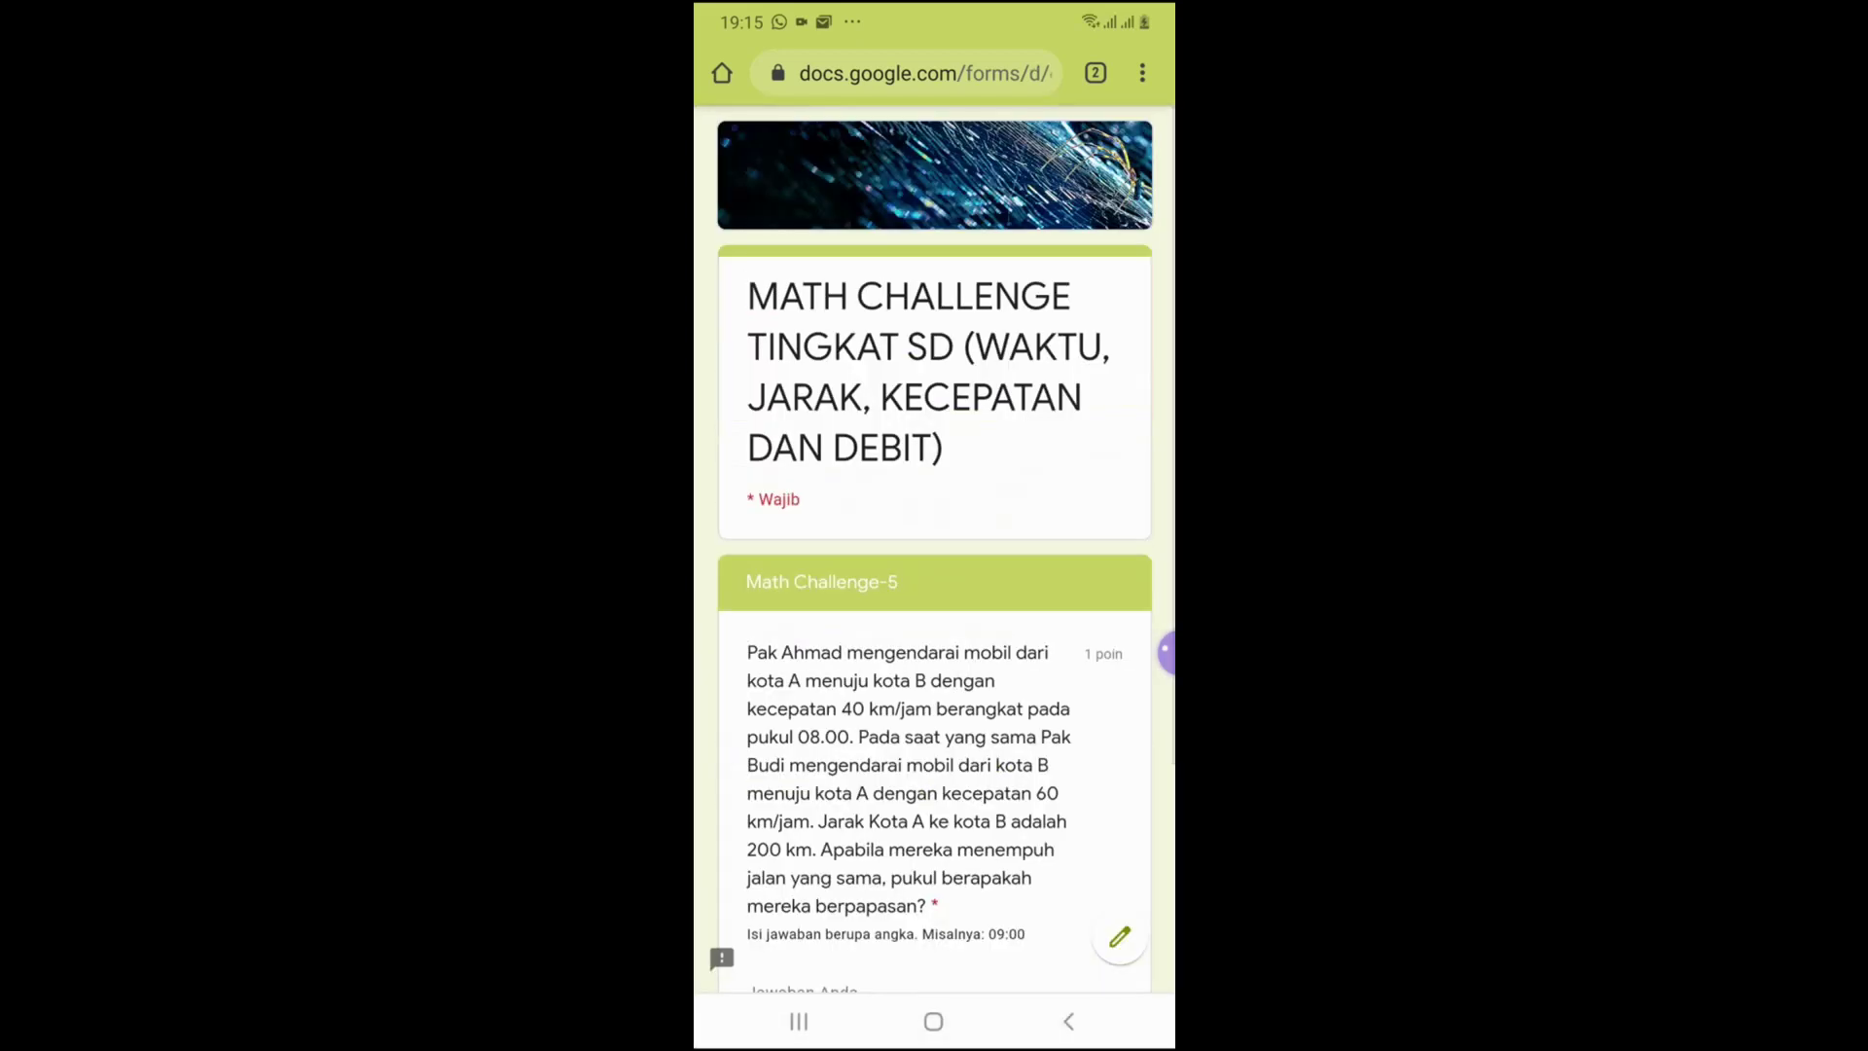
# Answer Math Challenge-5 with 10:00 and Math Challenge-6 with 80
pyautogui.scroll(-3, 934, 584)
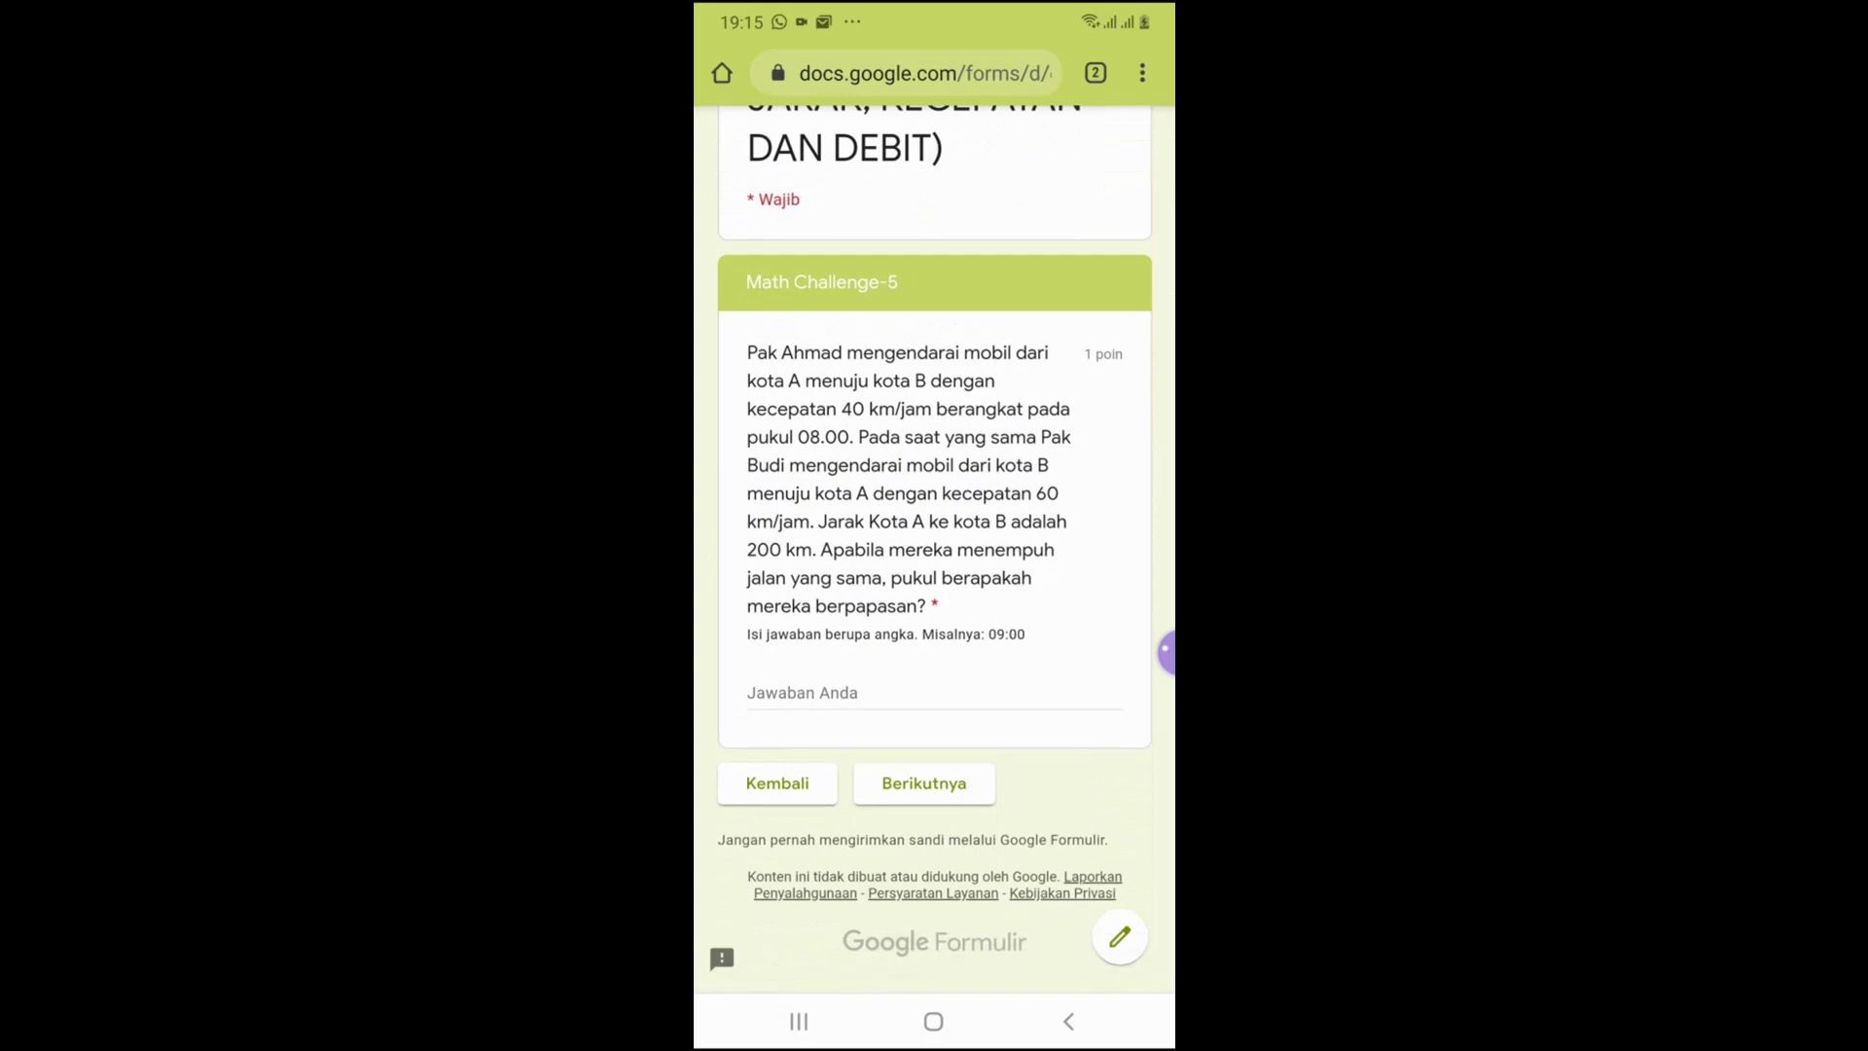
pyautogui.click(801, 691)
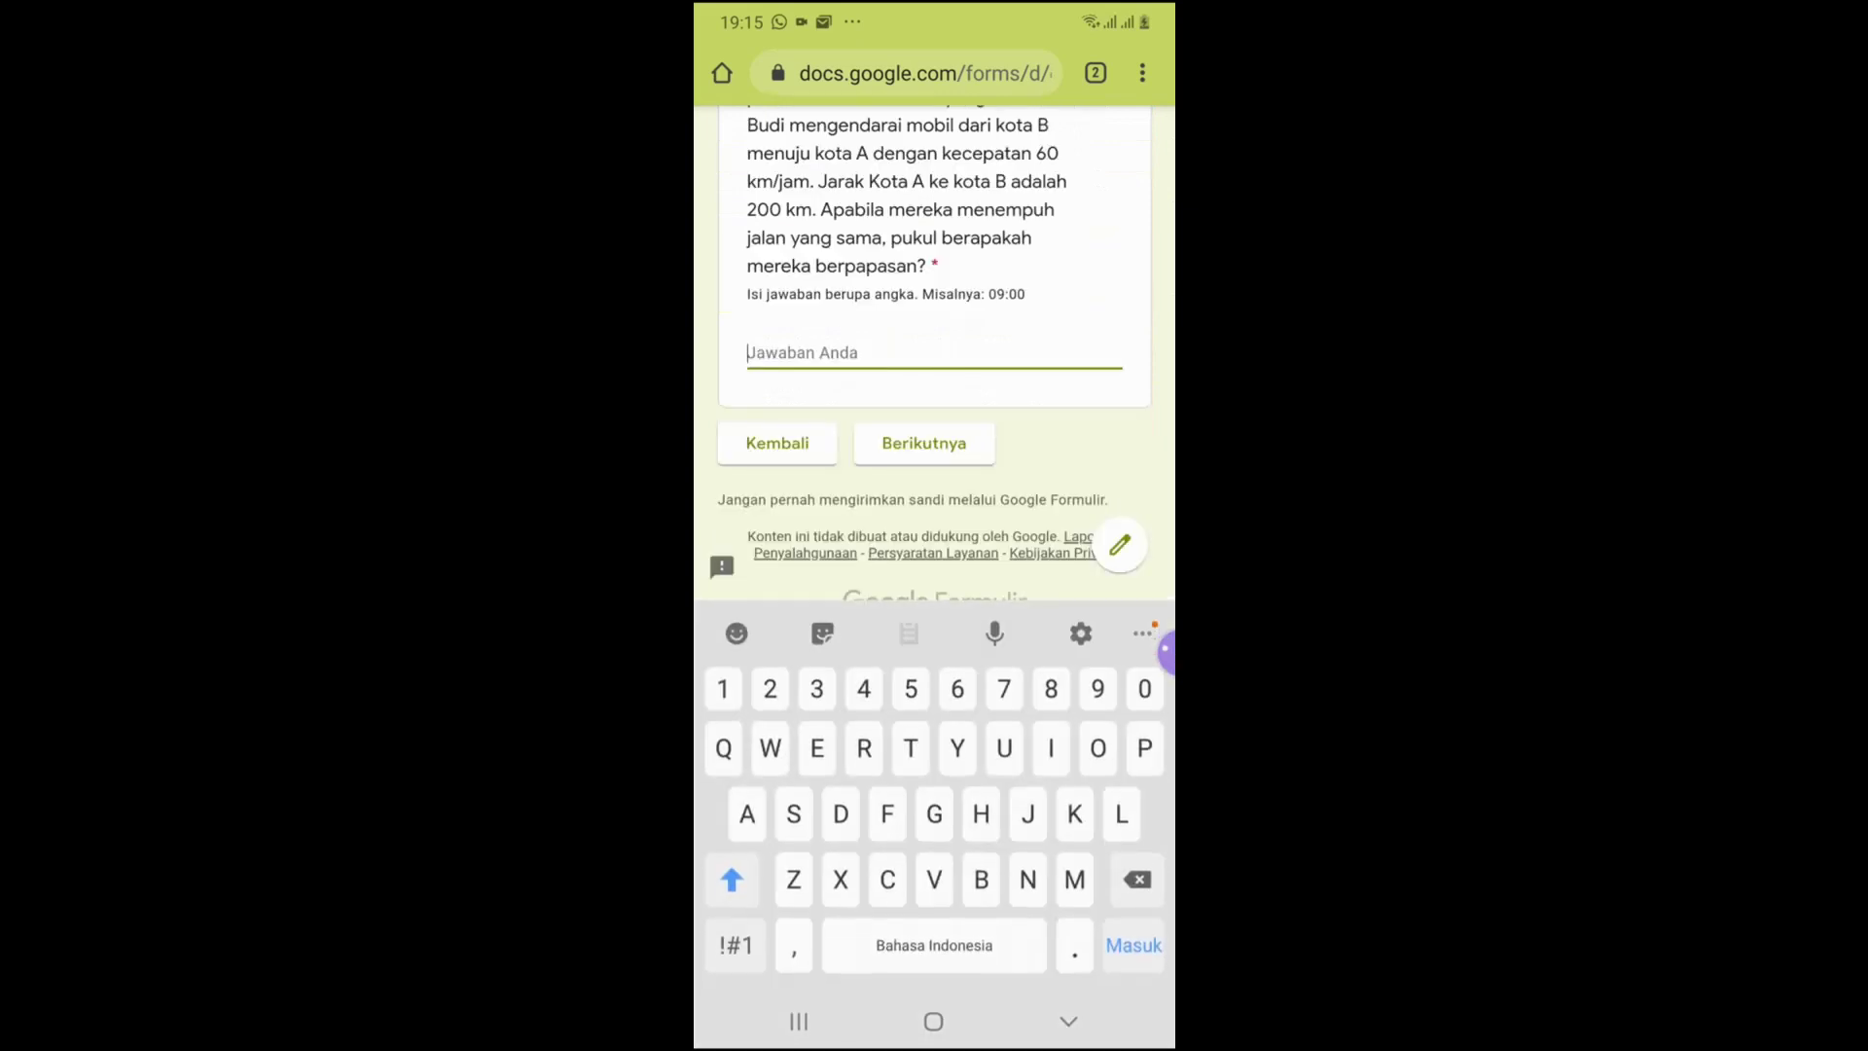
pyautogui.write('0:')
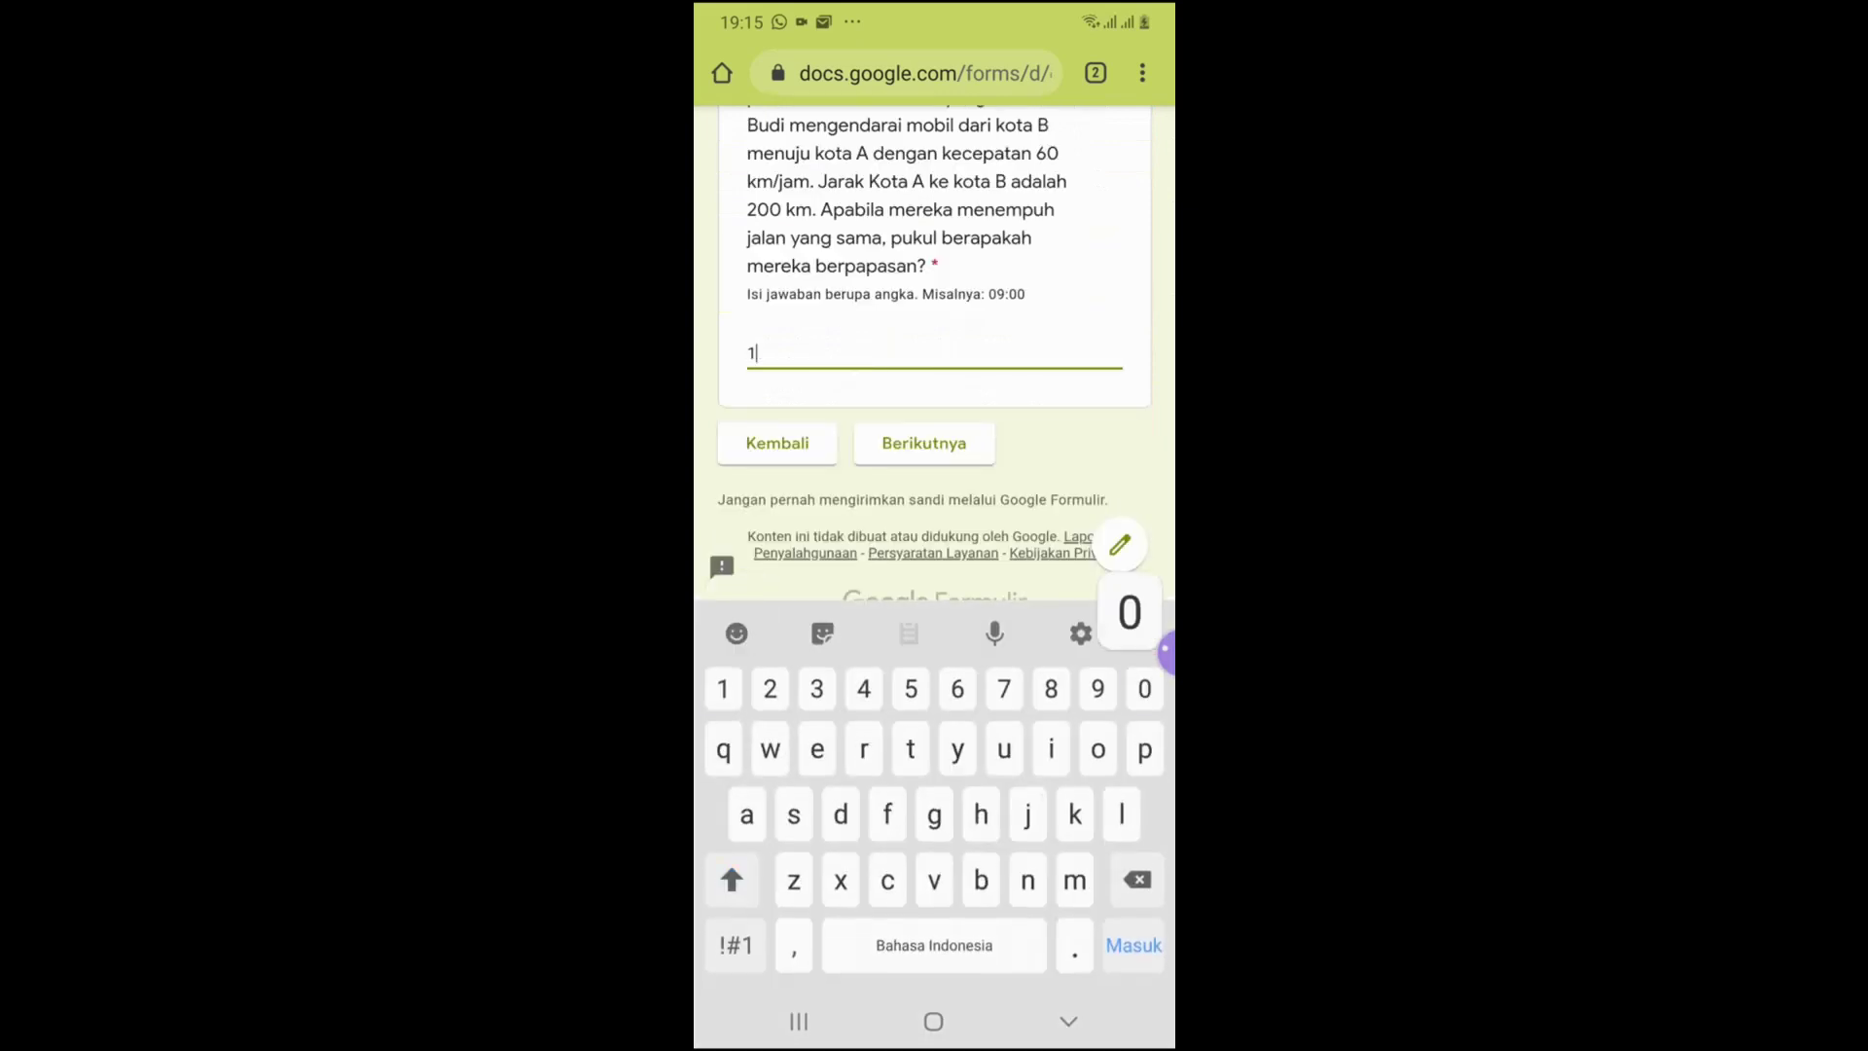
pyautogui.write('00')
pyautogui.click(1068, 1021)
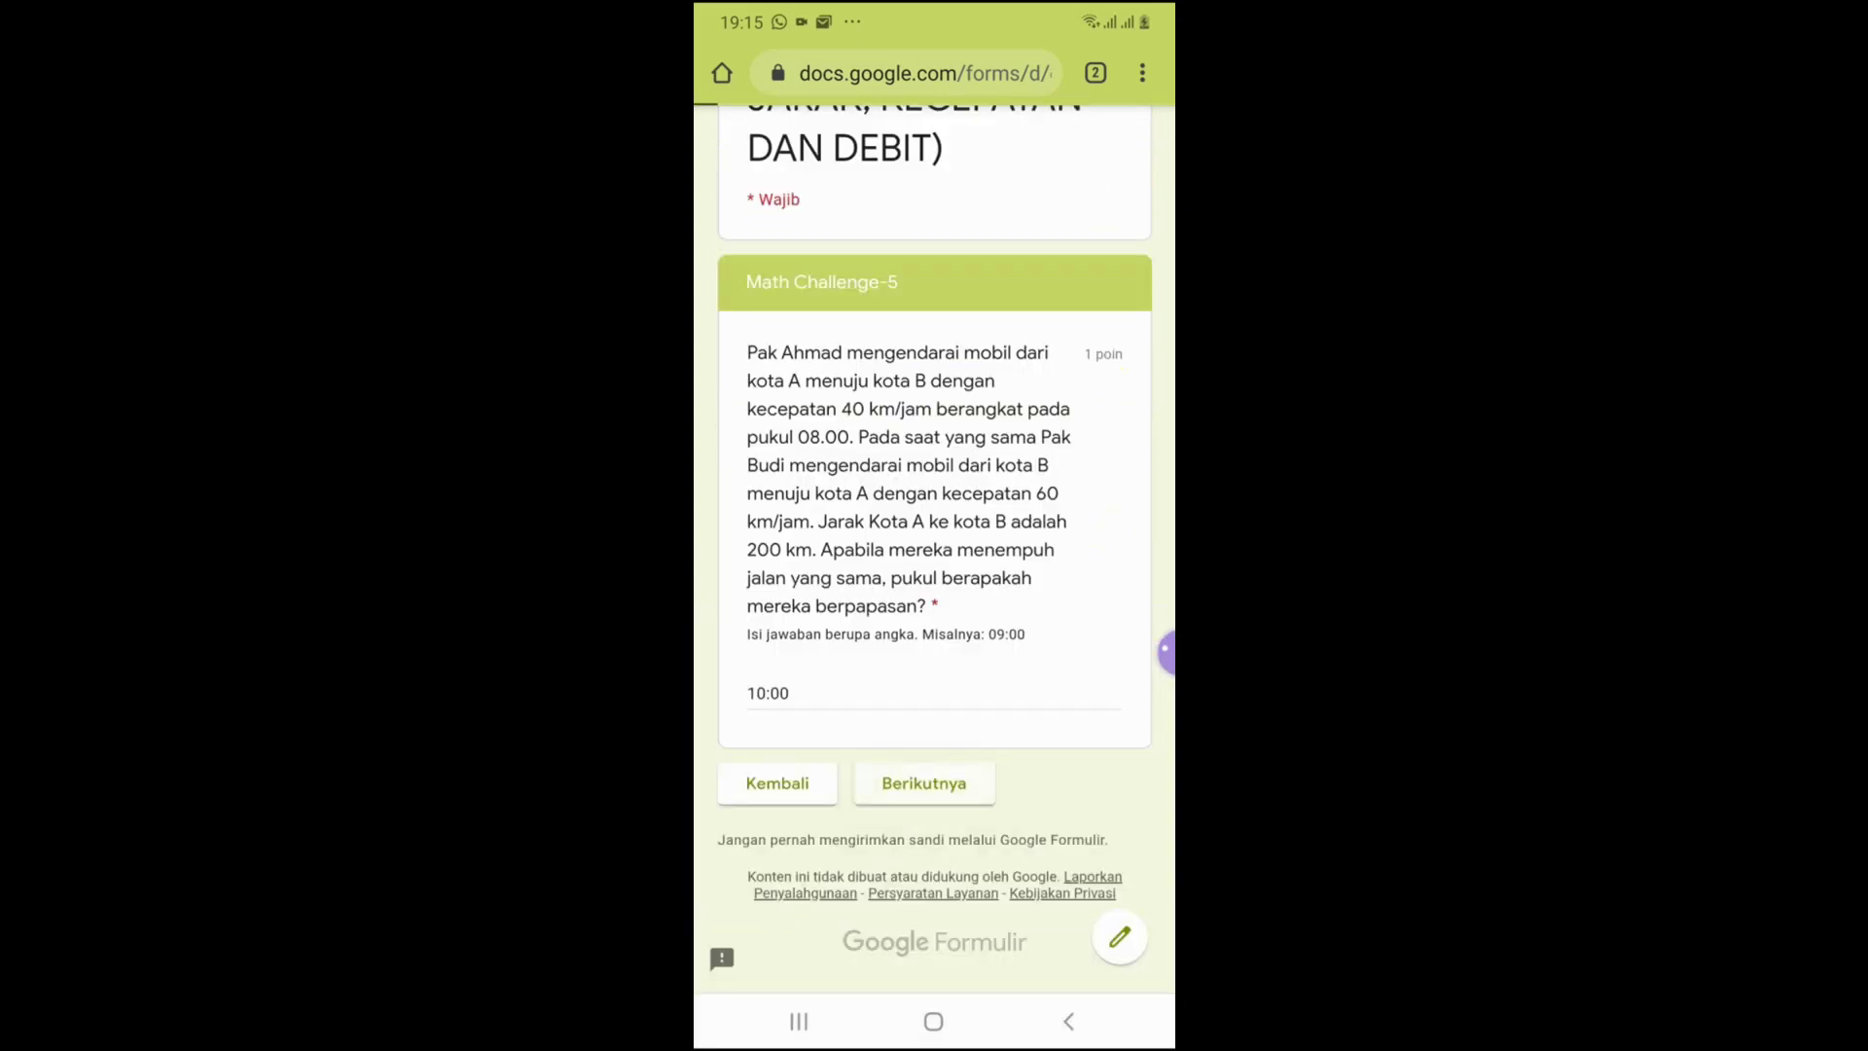
pyautogui.click(923, 775)
pyautogui.scroll(-2, 933, 545)
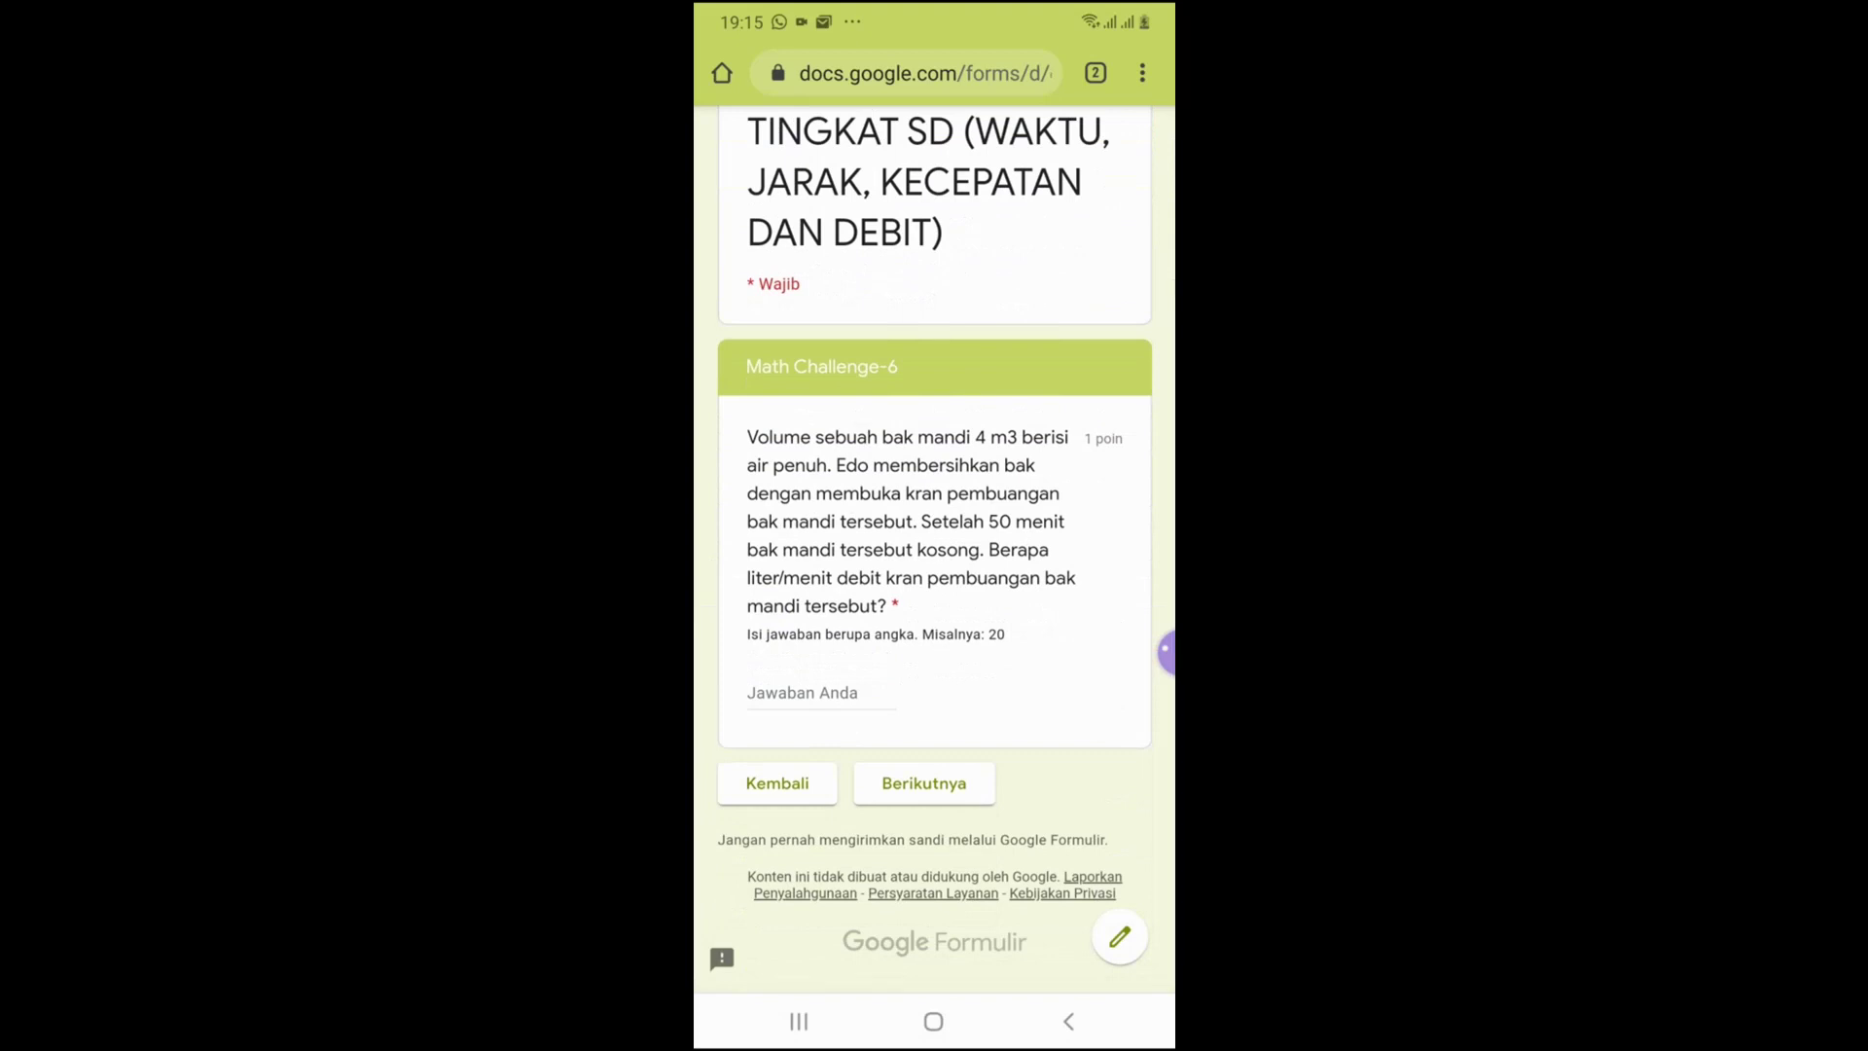
pyautogui.click(821, 693)
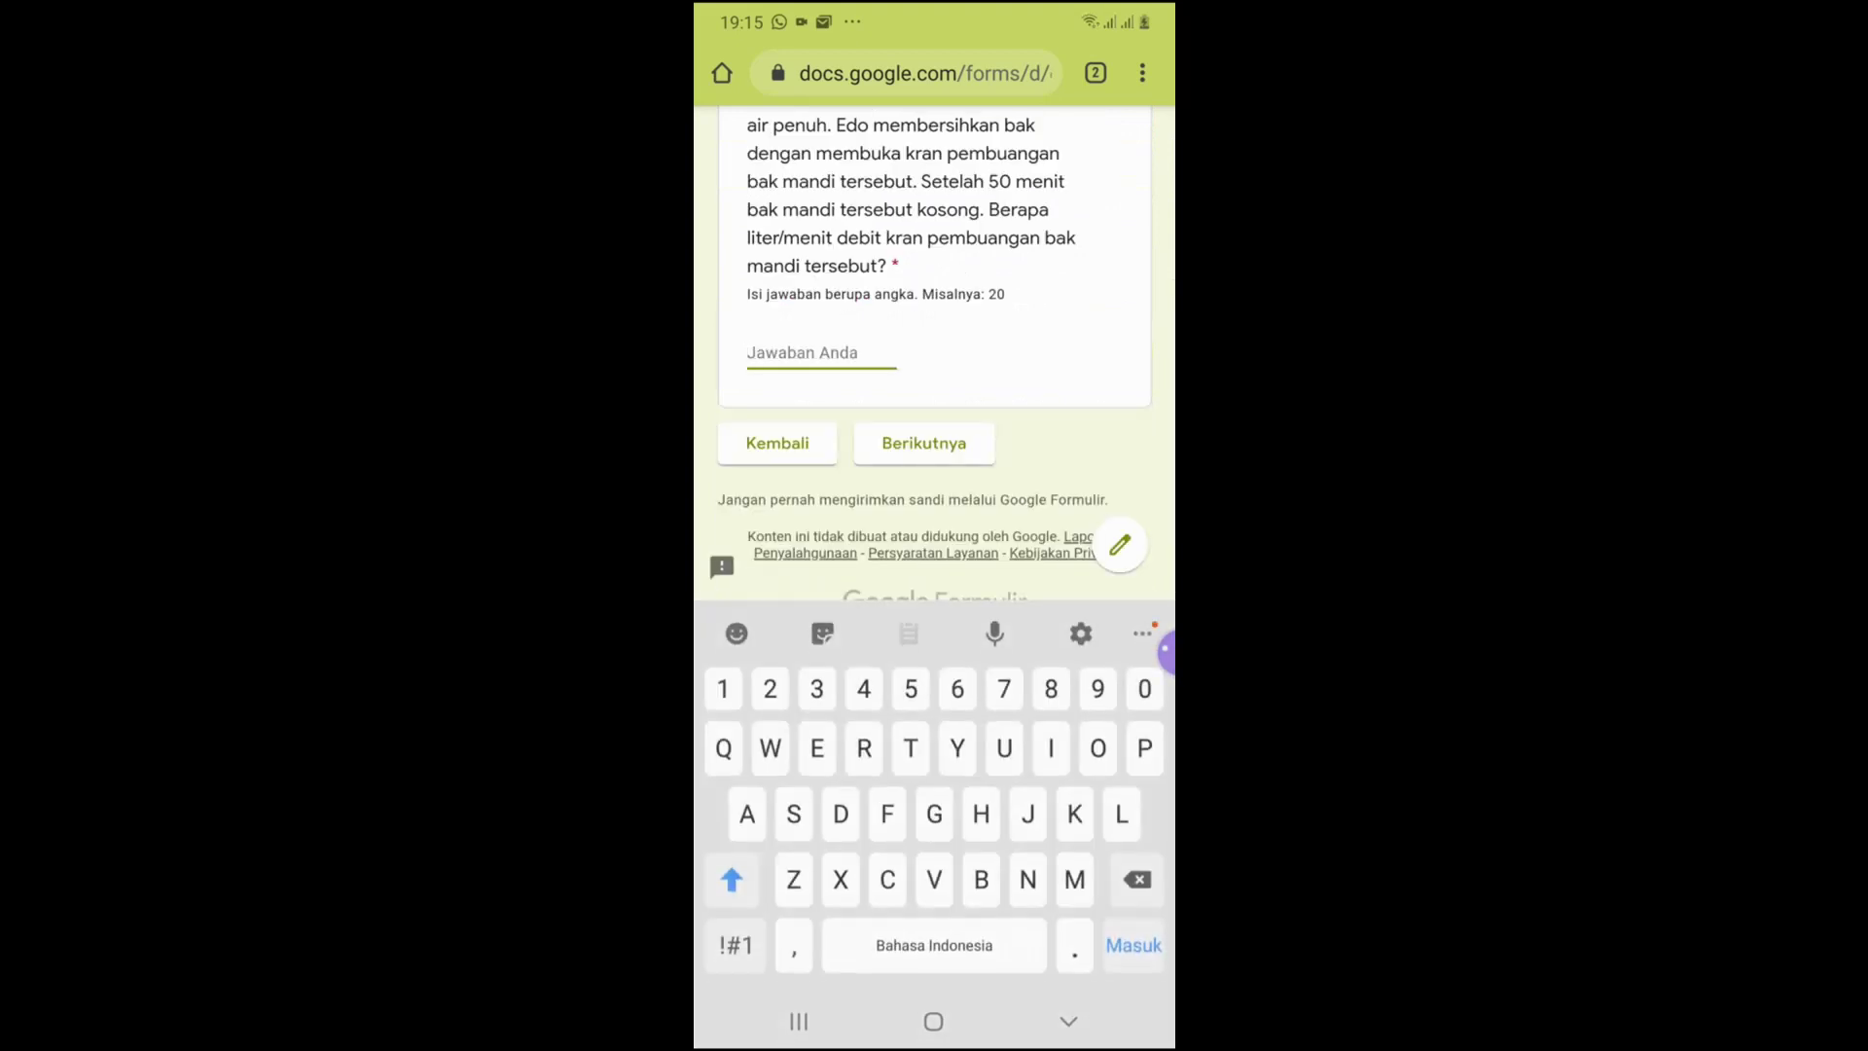
pyautogui.write('80')
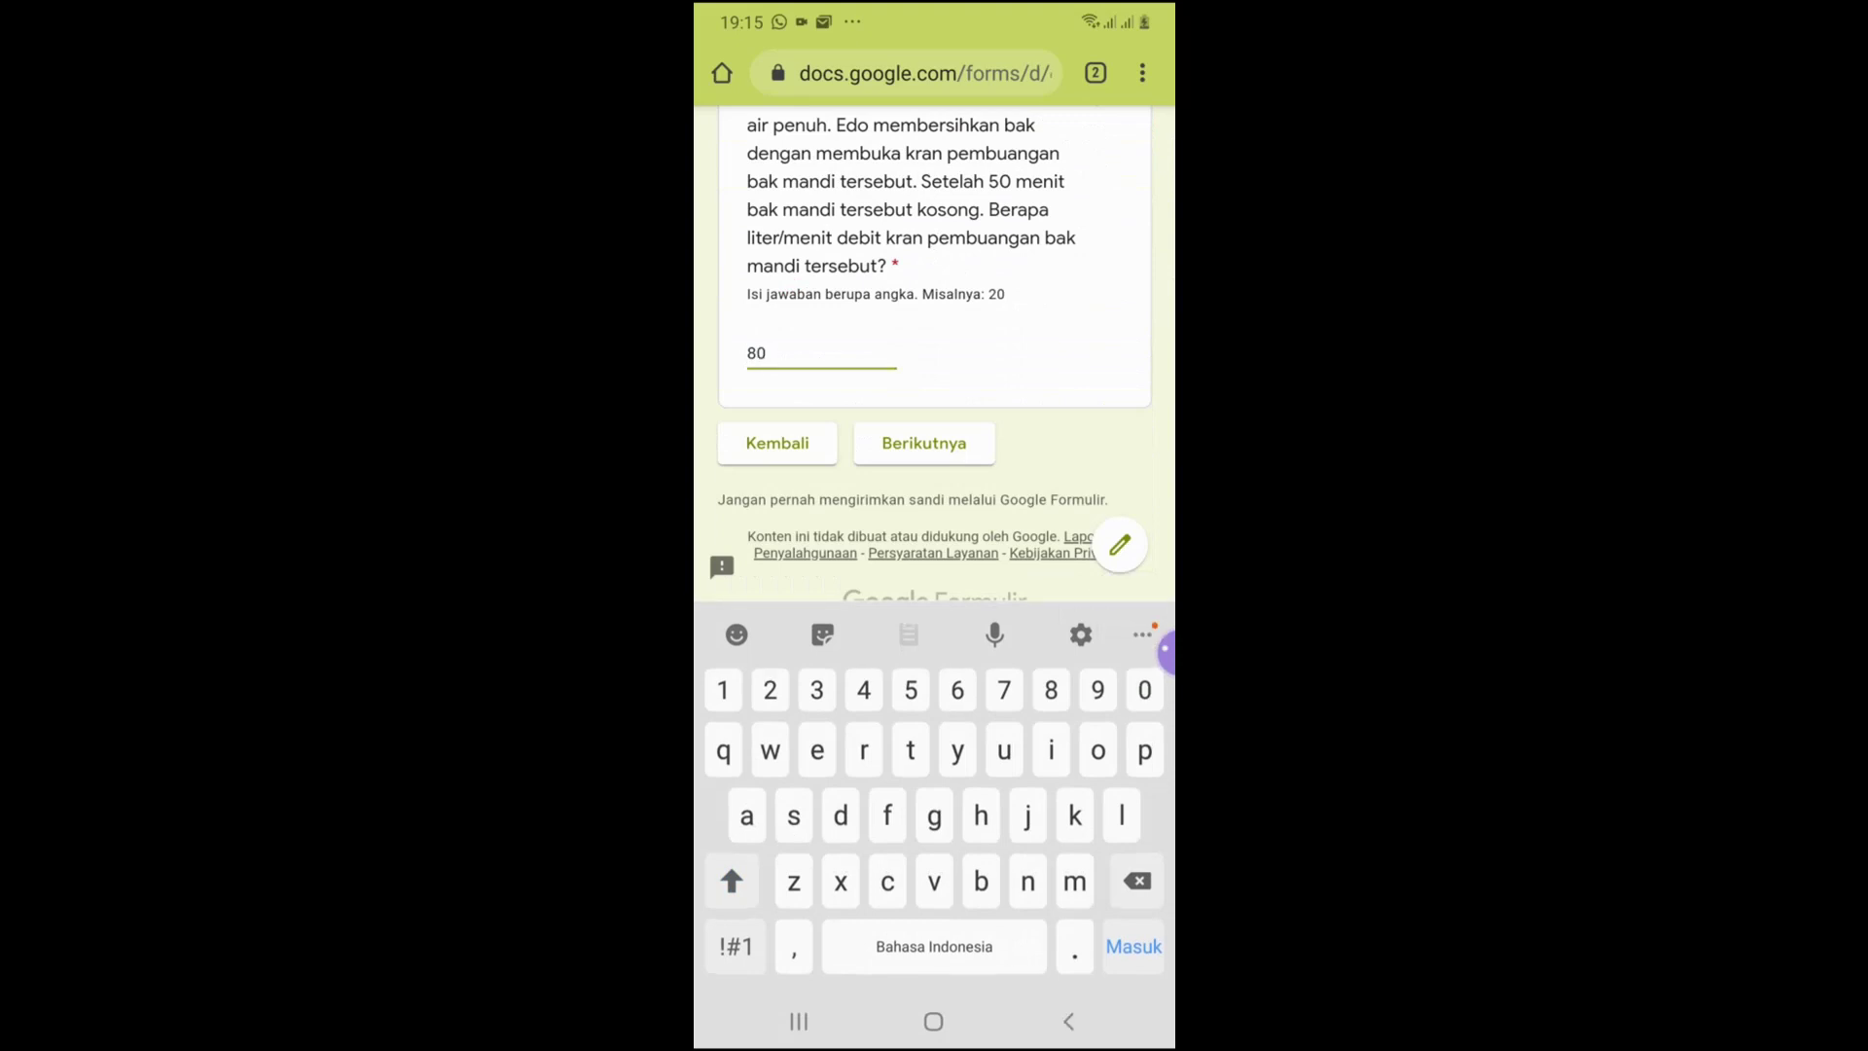
pyautogui.click(1068, 1020)
pyautogui.click(923, 783)
# Answer Math Challenge-7 with 12 and Math Challenge-8 with 8
pyautogui.scroll(-2, 934, 545)
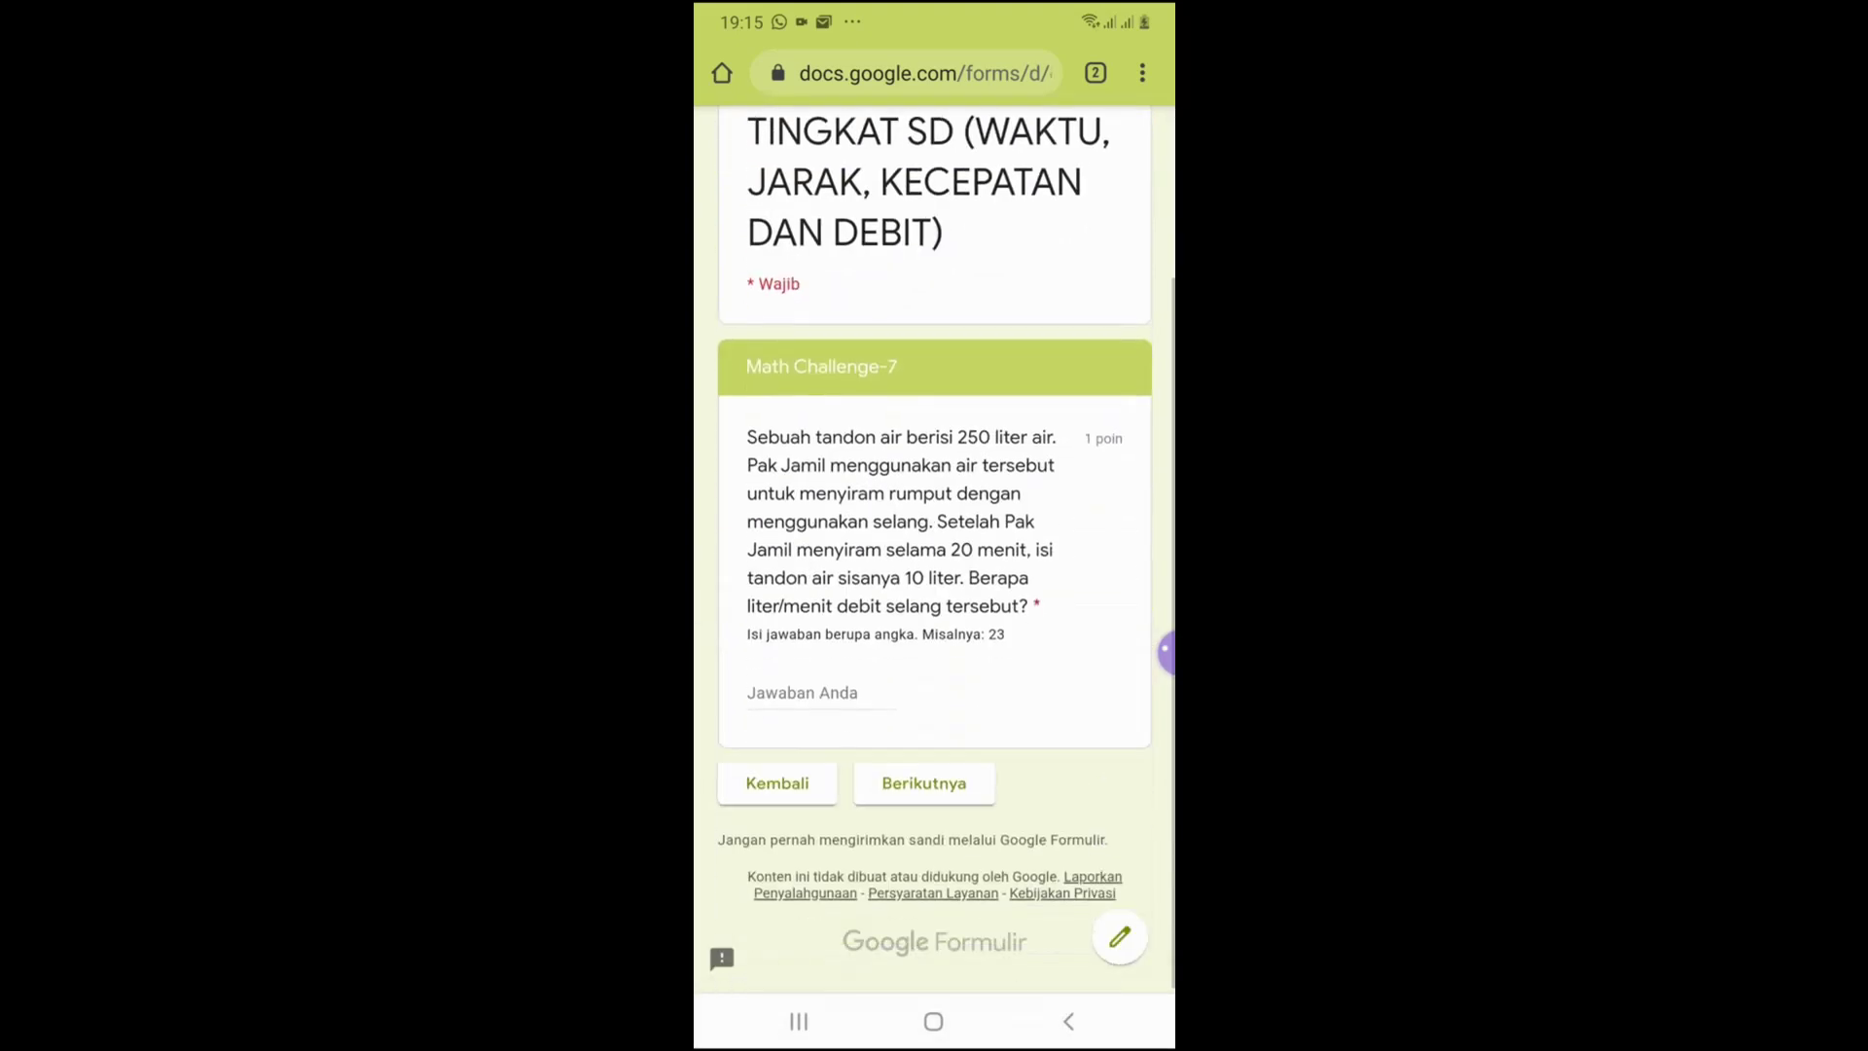
pyautogui.click(821, 692)
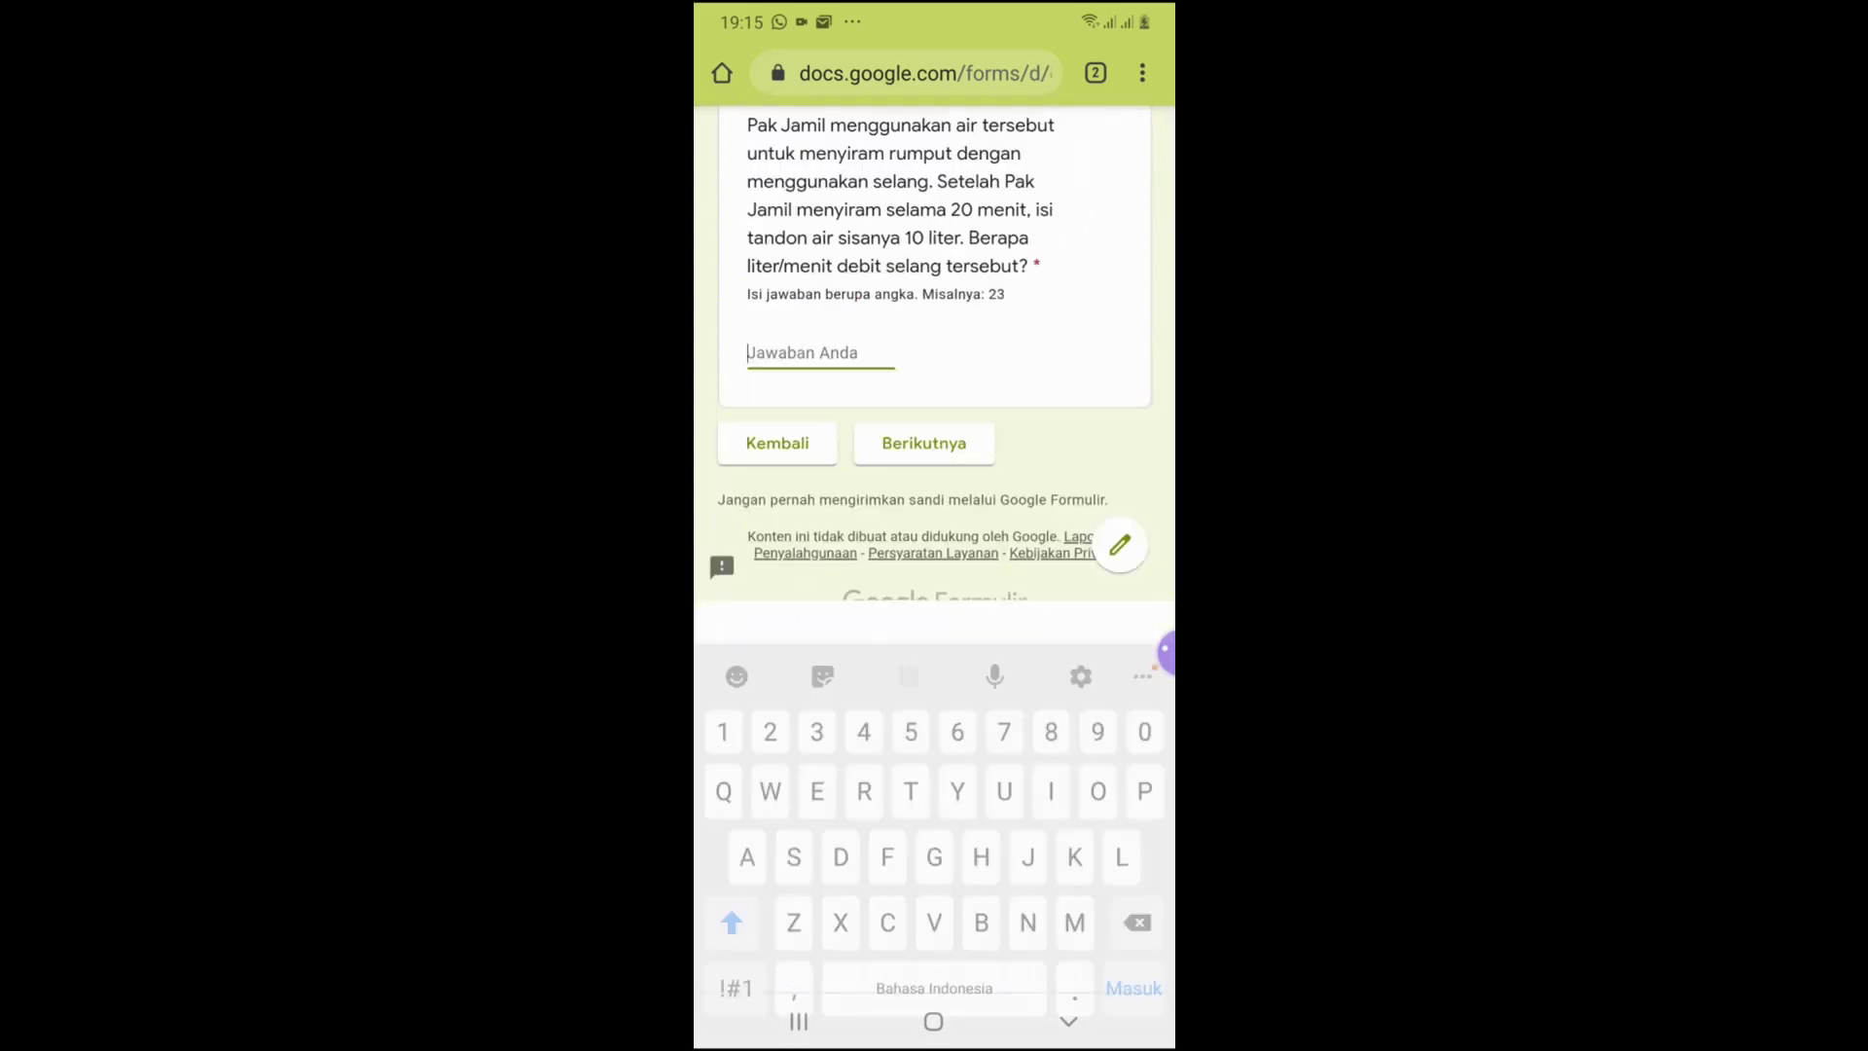
pyautogui.write('12')
pyautogui.click(923, 443)
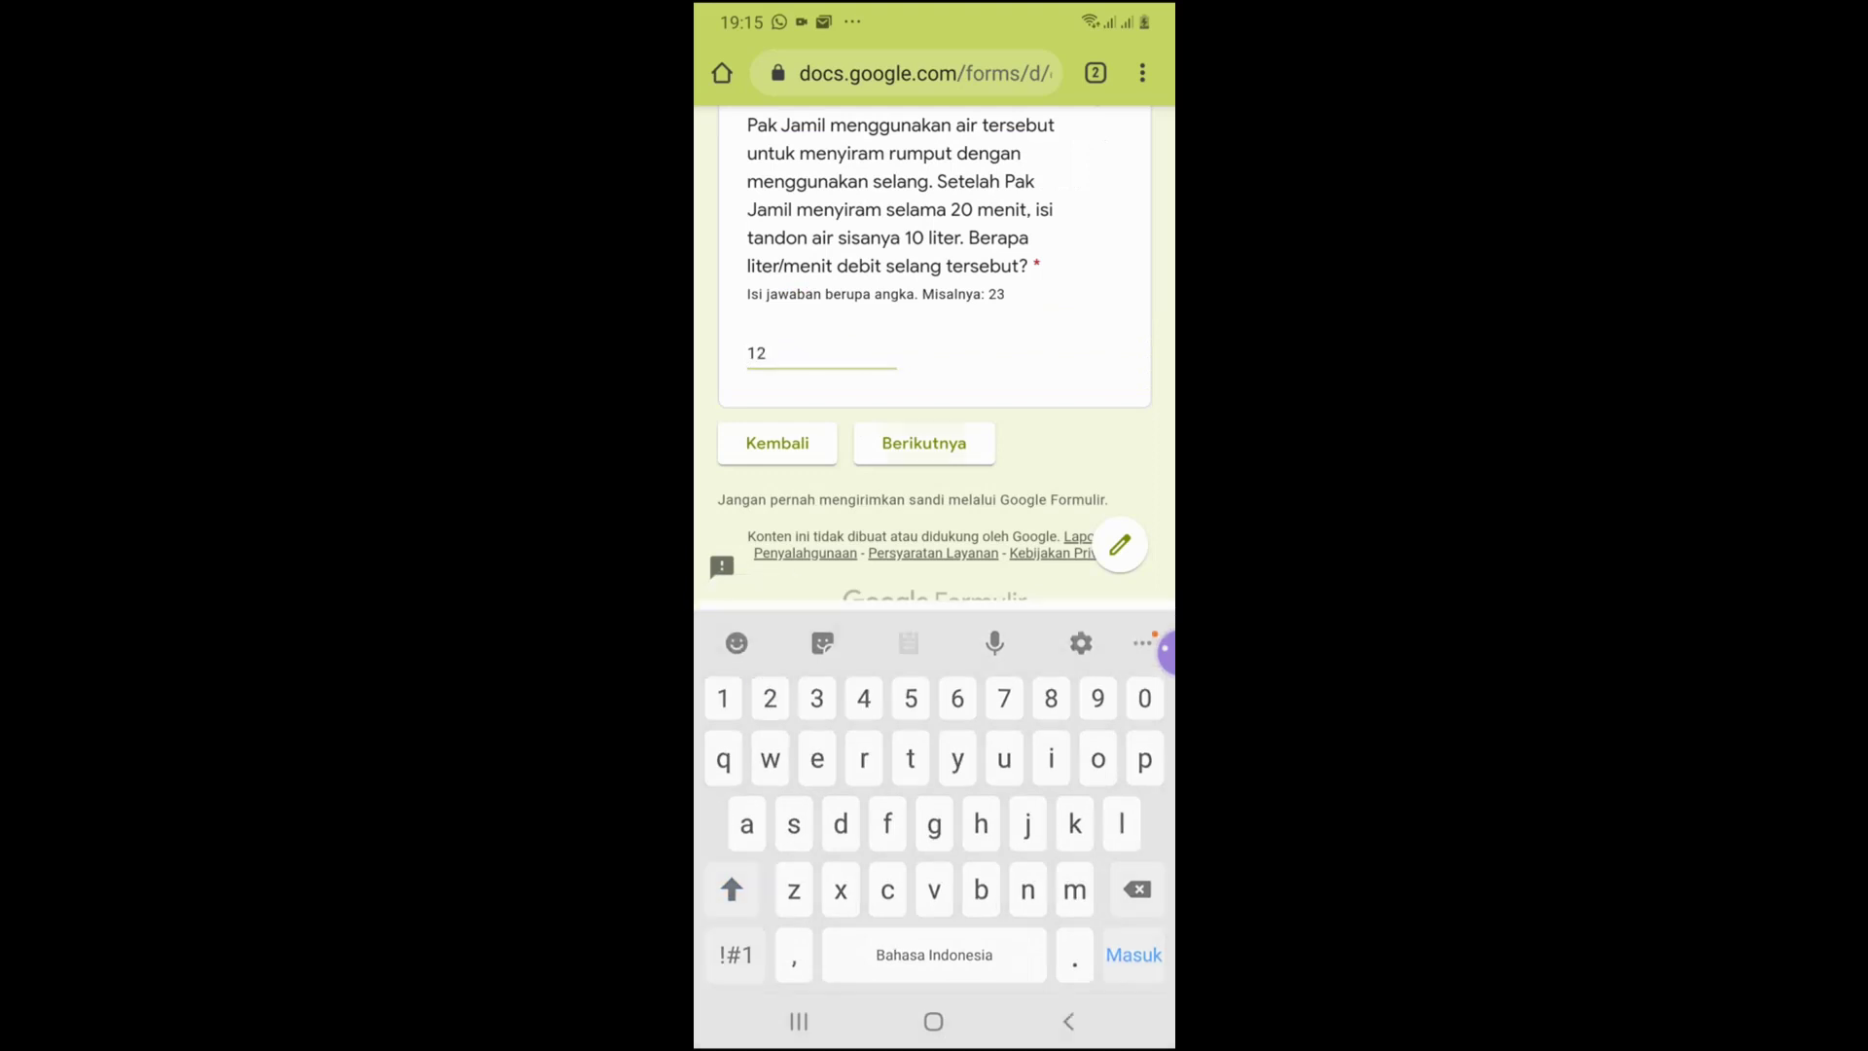
pyautogui.scroll(-3, 934, 583)
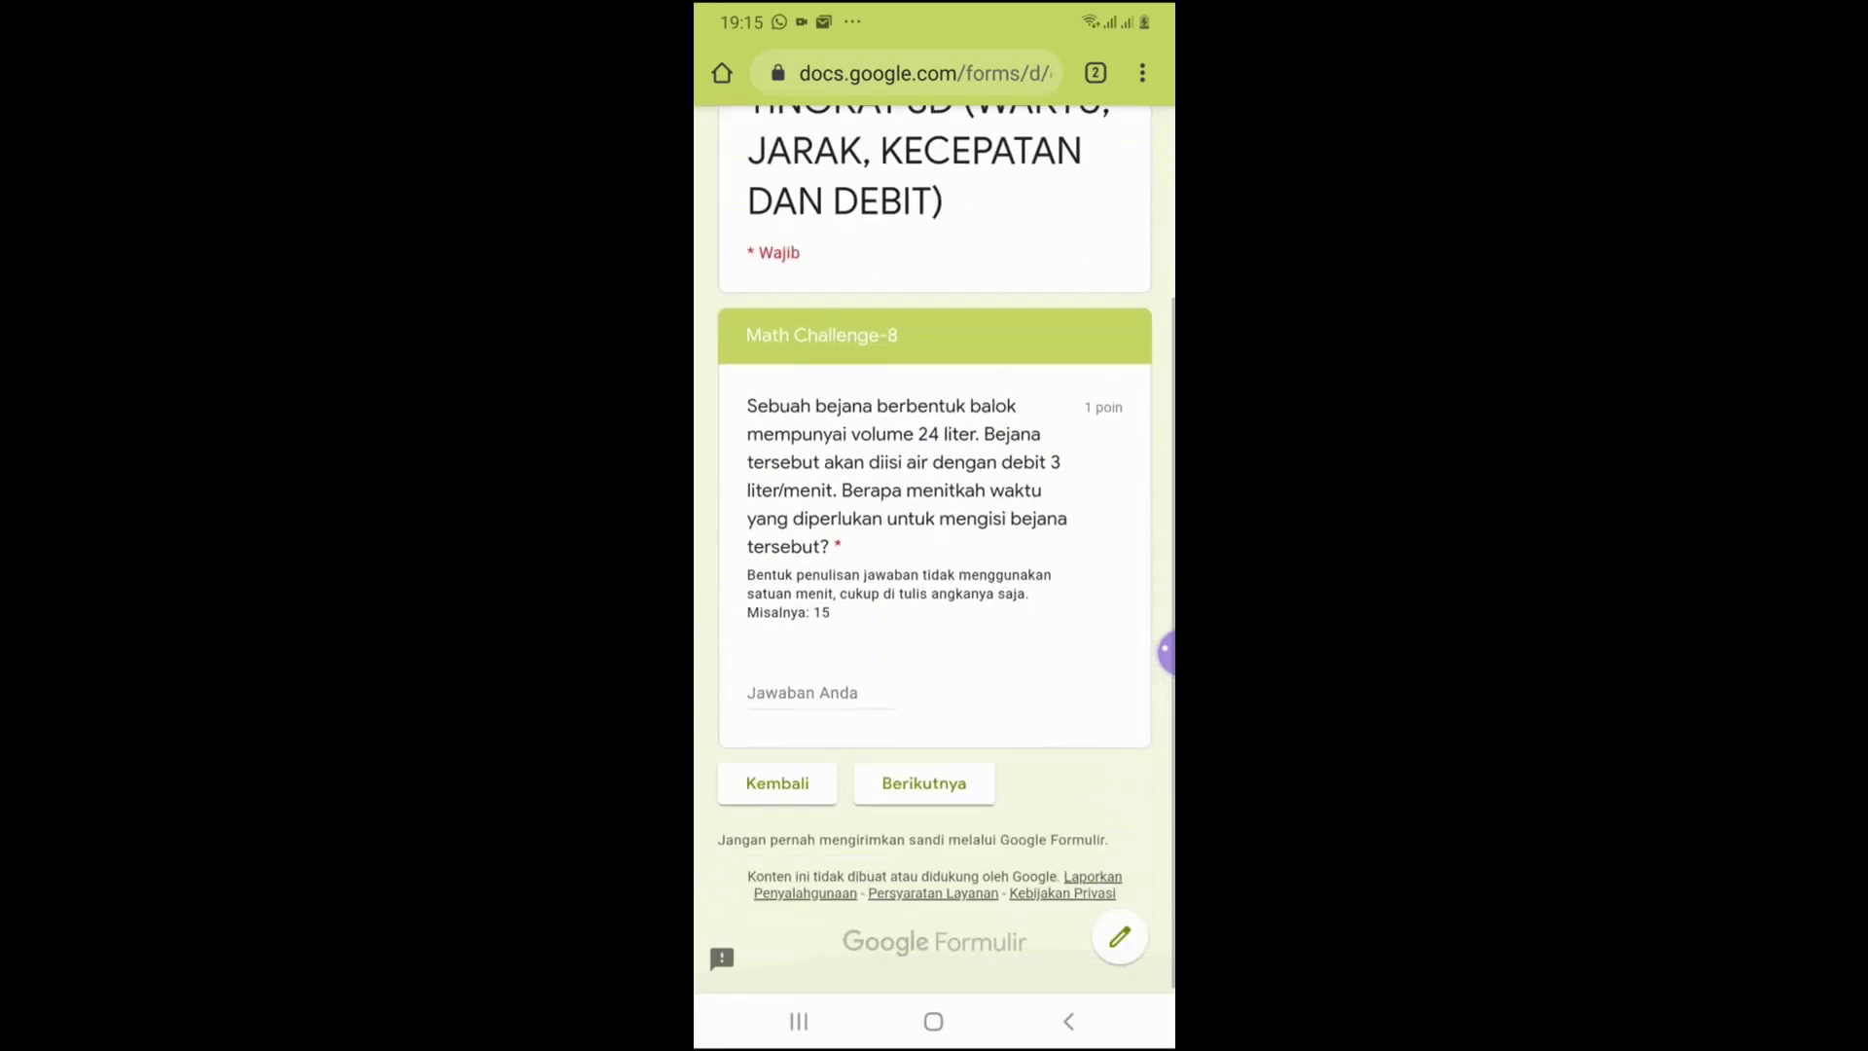
pyautogui.scroll(-3, 934, 584)
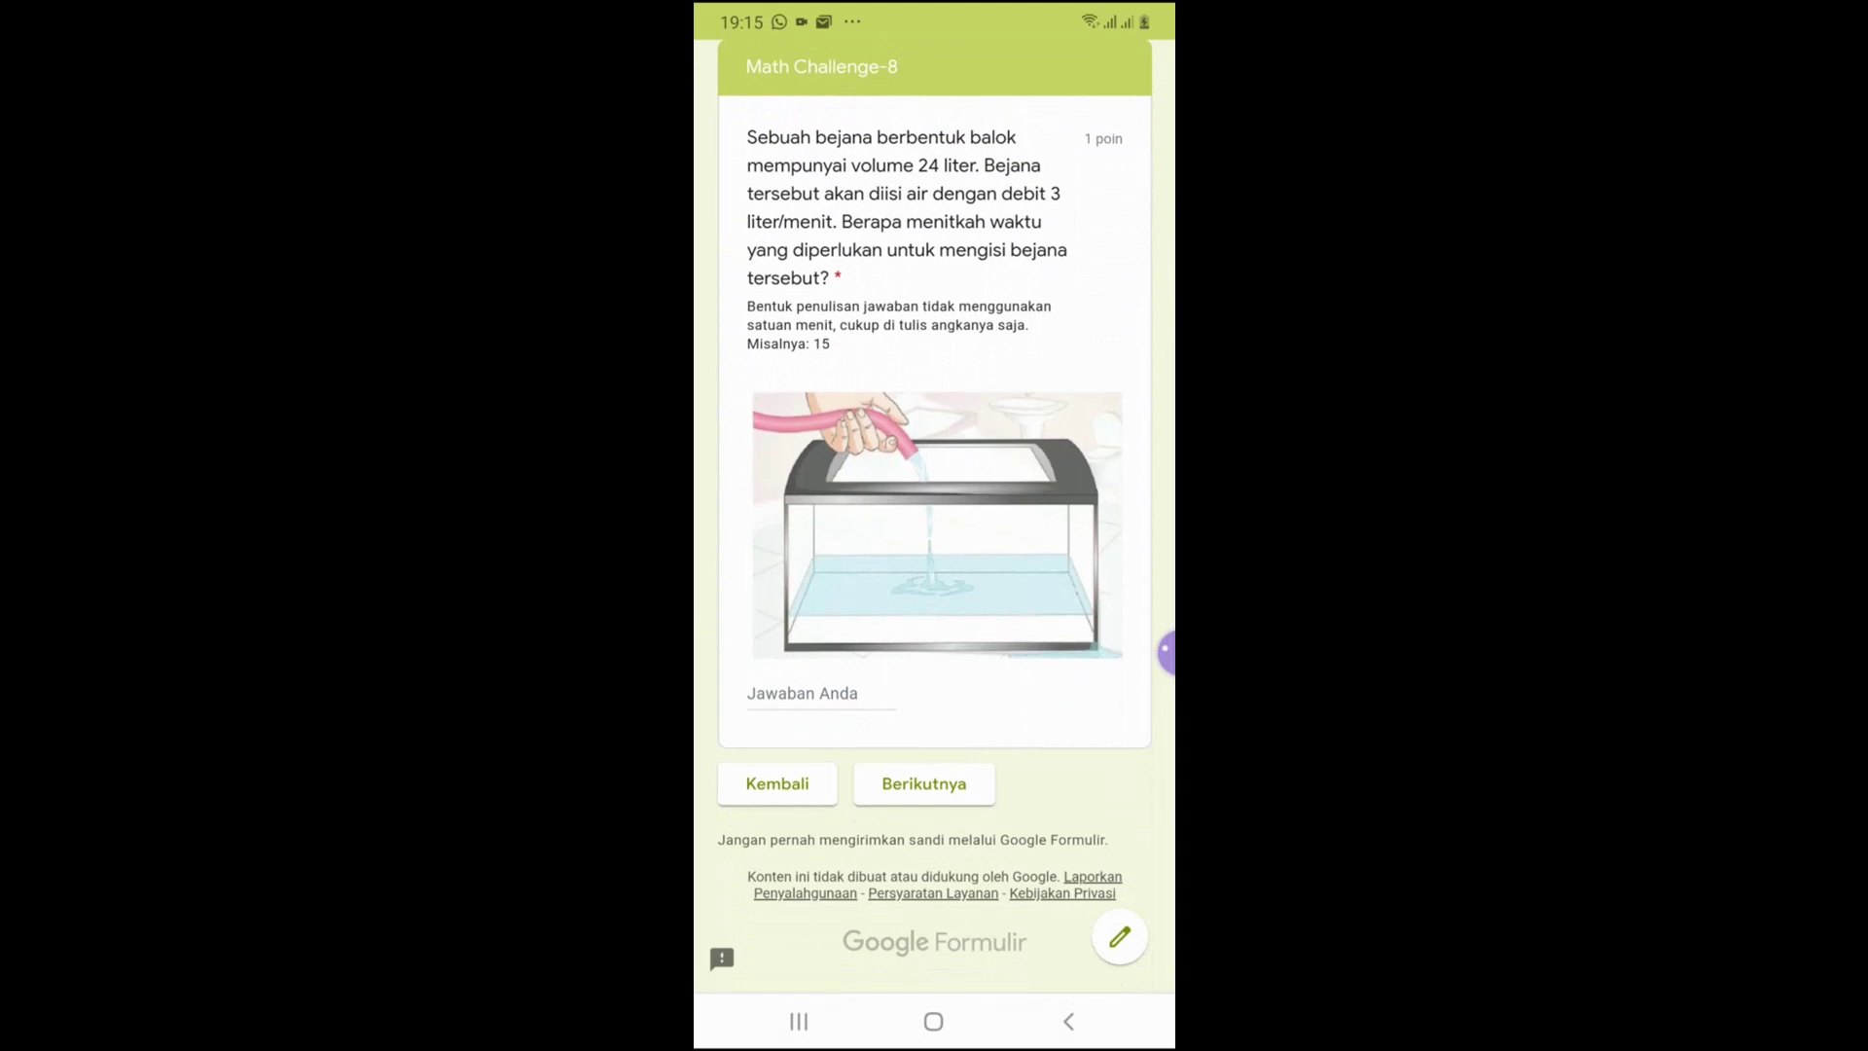
pyautogui.click(821, 694)
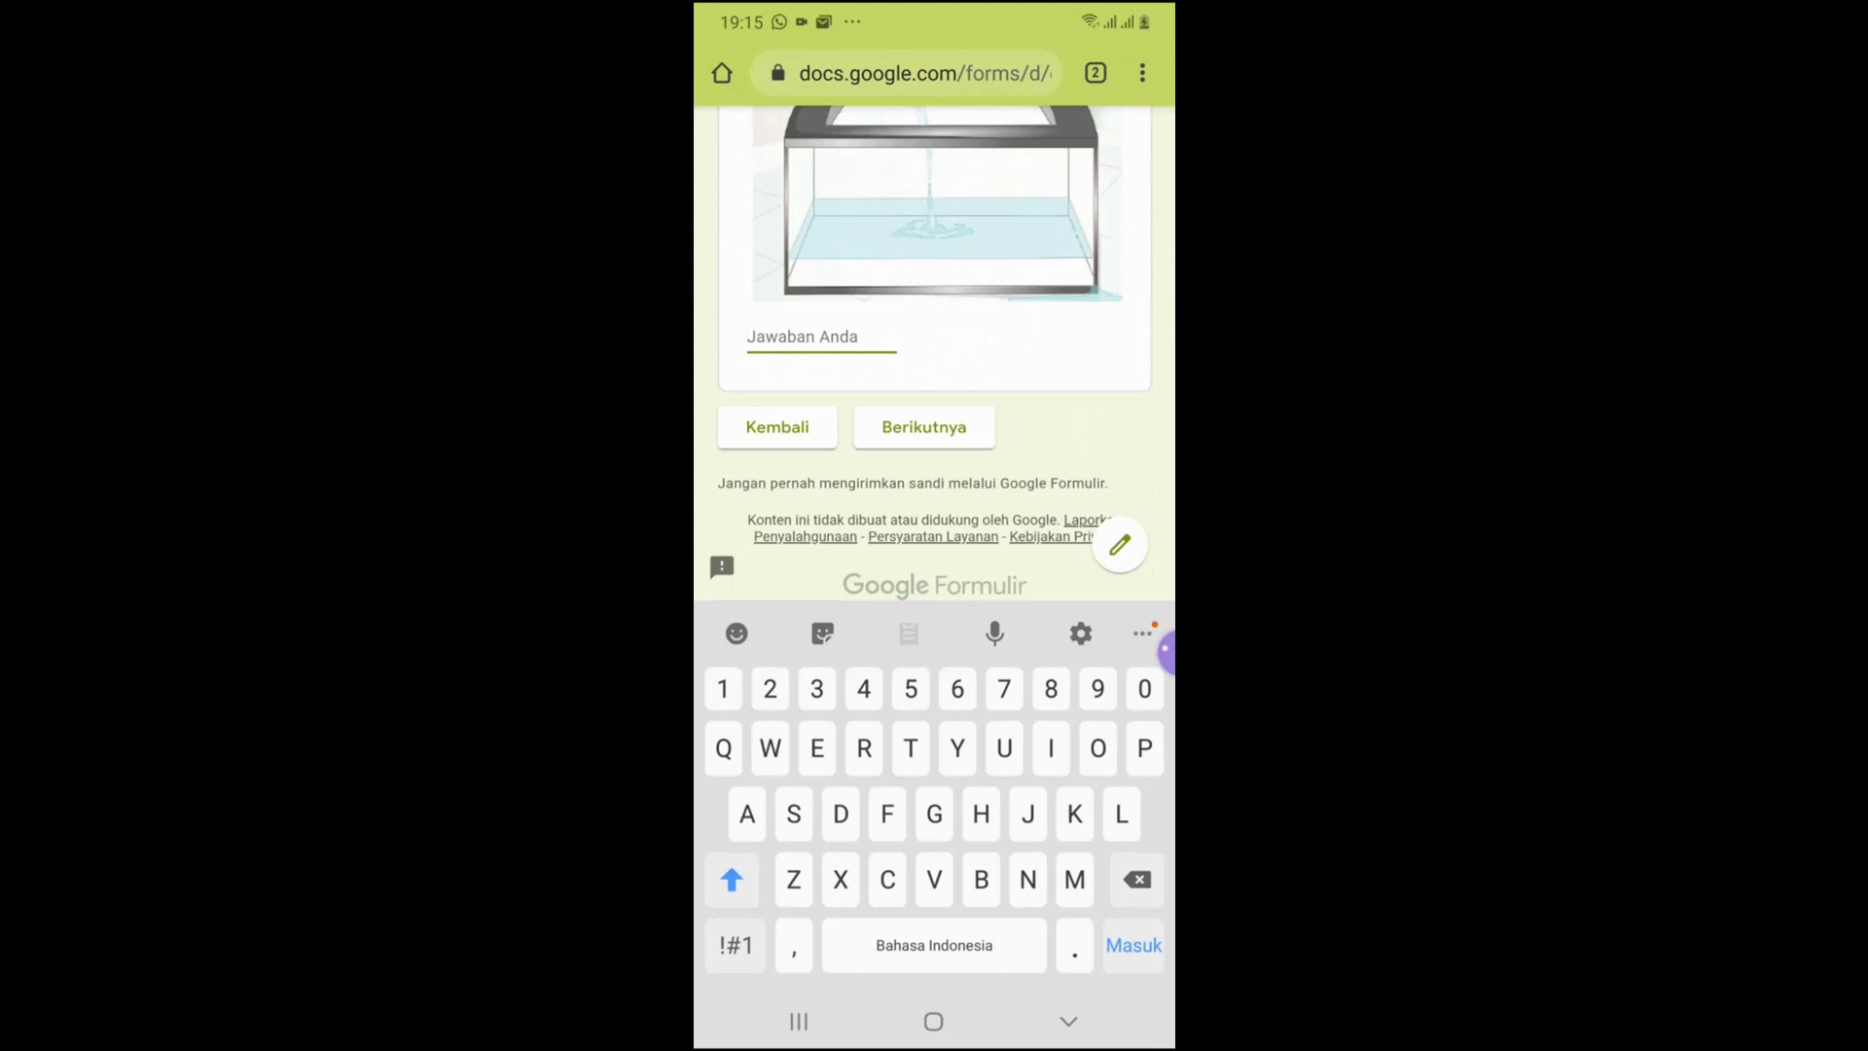
pyautogui.write('8')
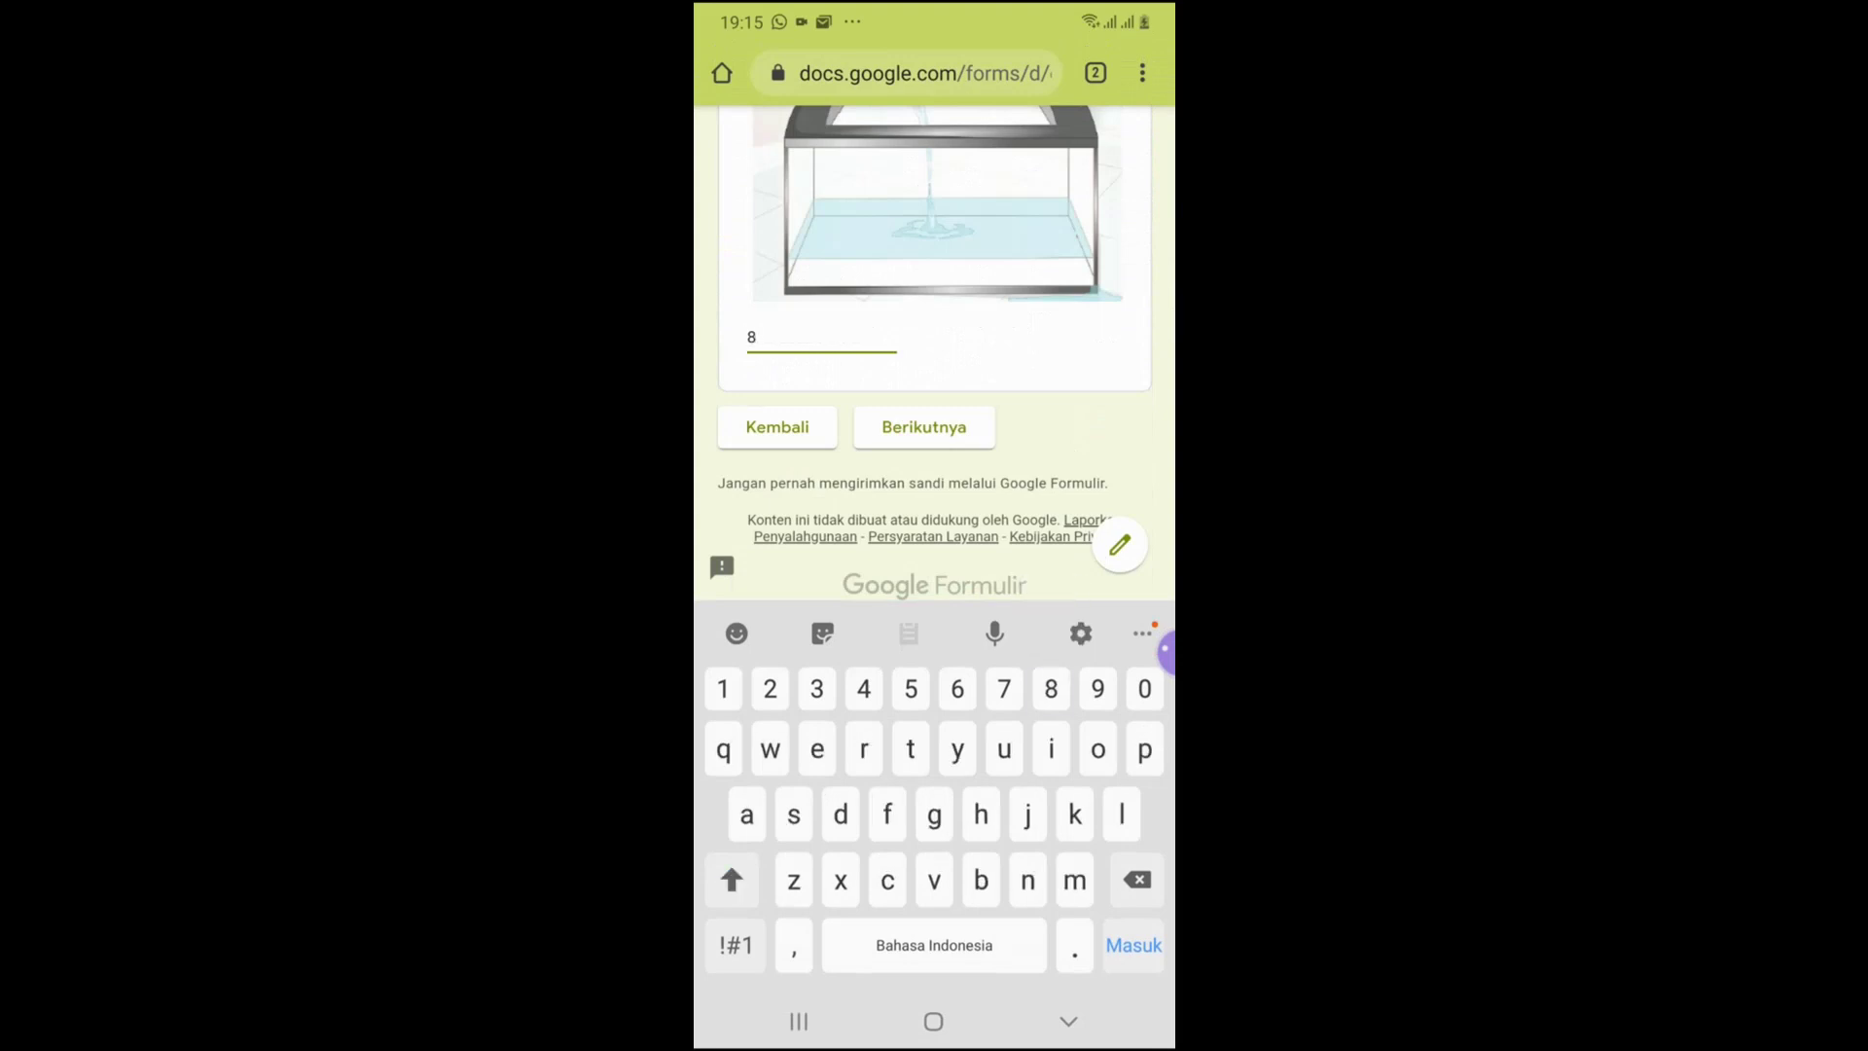
pyautogui.click(1068, 1021)
pyautogui.click(923, 779)
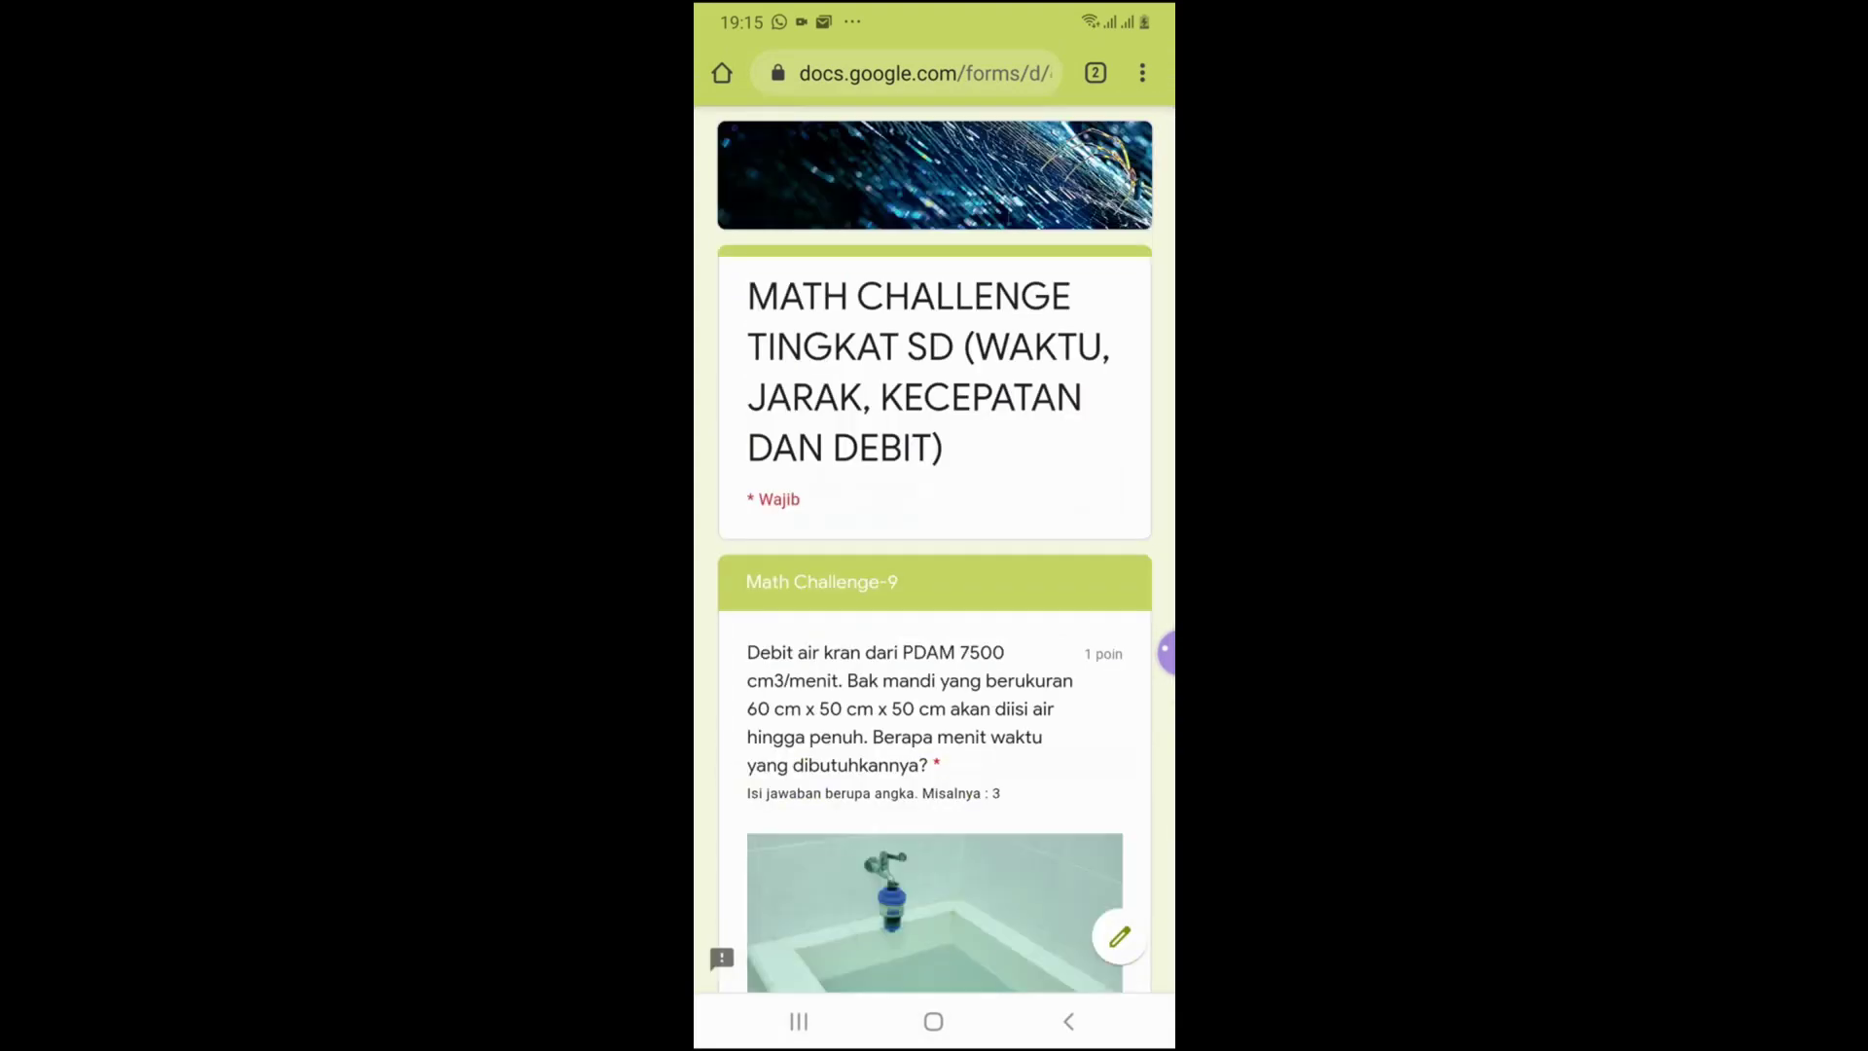
# Answer Math Challenge-9 with 20, correcting the mistyped 29
pyautogui.scroll(-5, 934, 545)
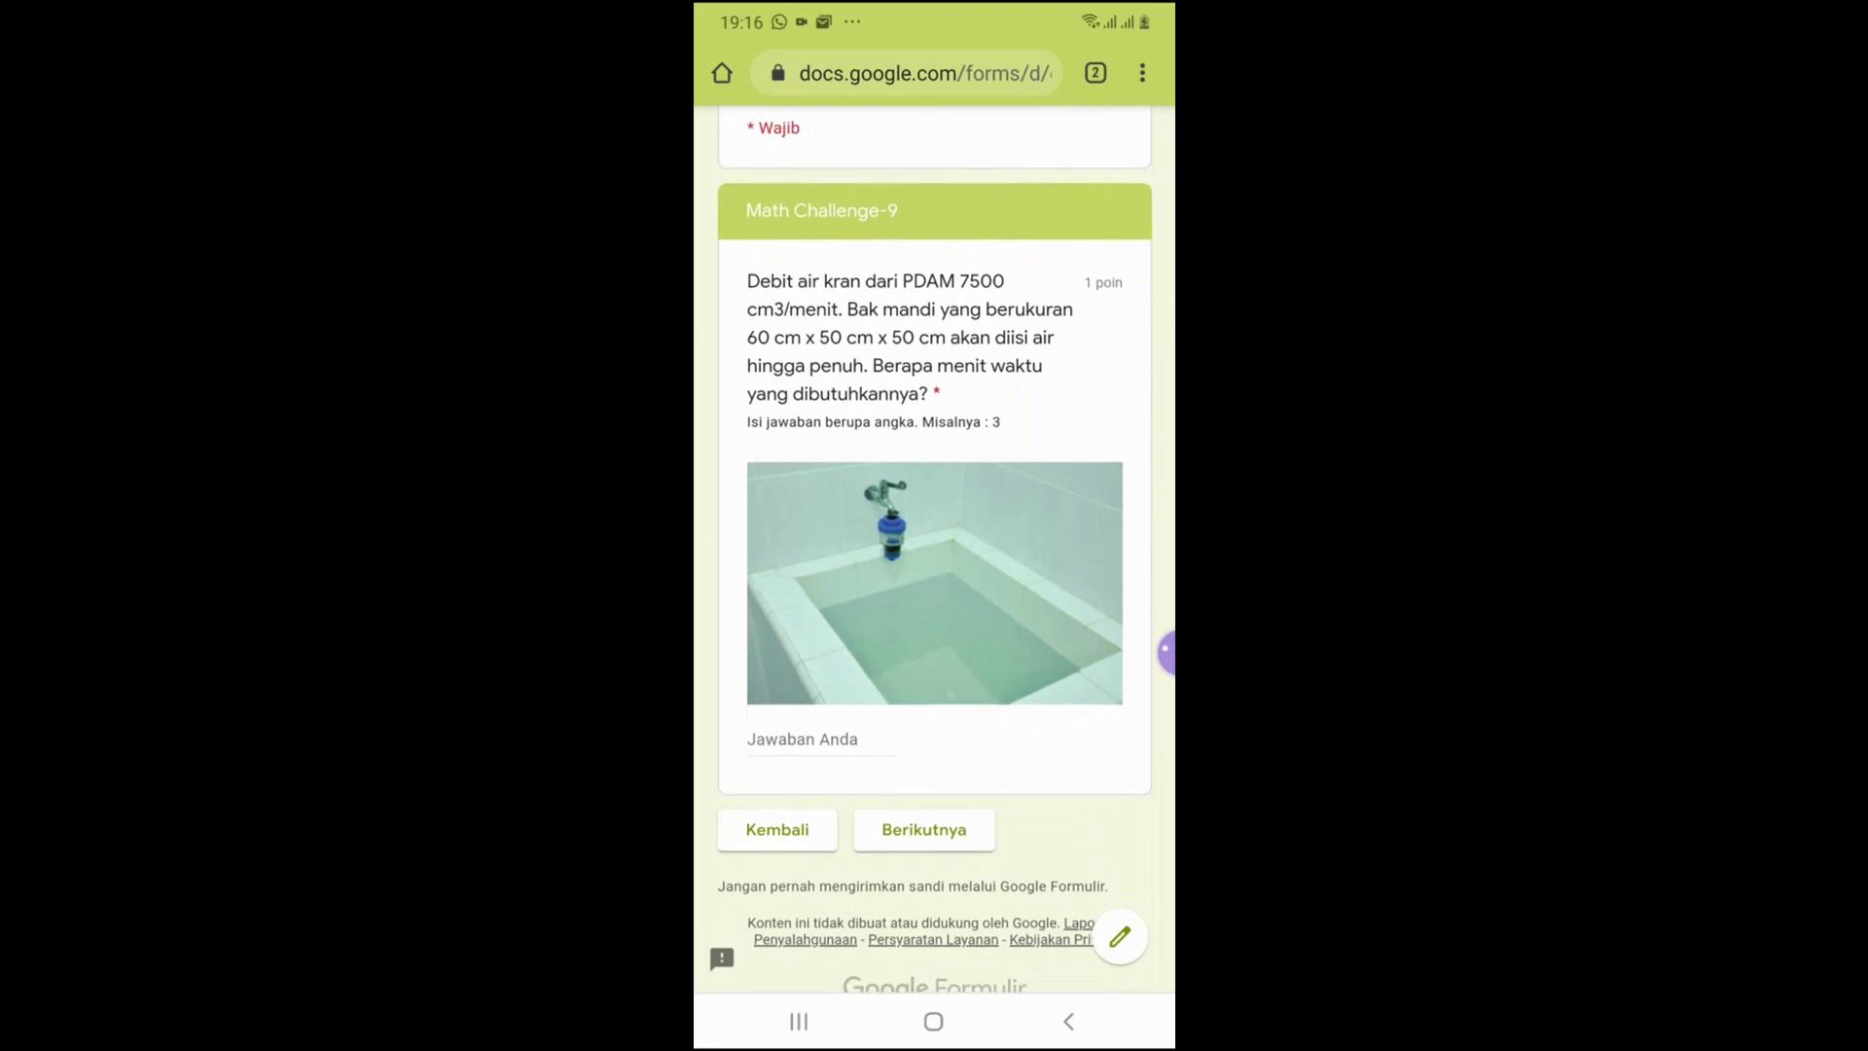
pyautogui.scroll(-1, 934, 545)
pyautogui.click(821, 692)
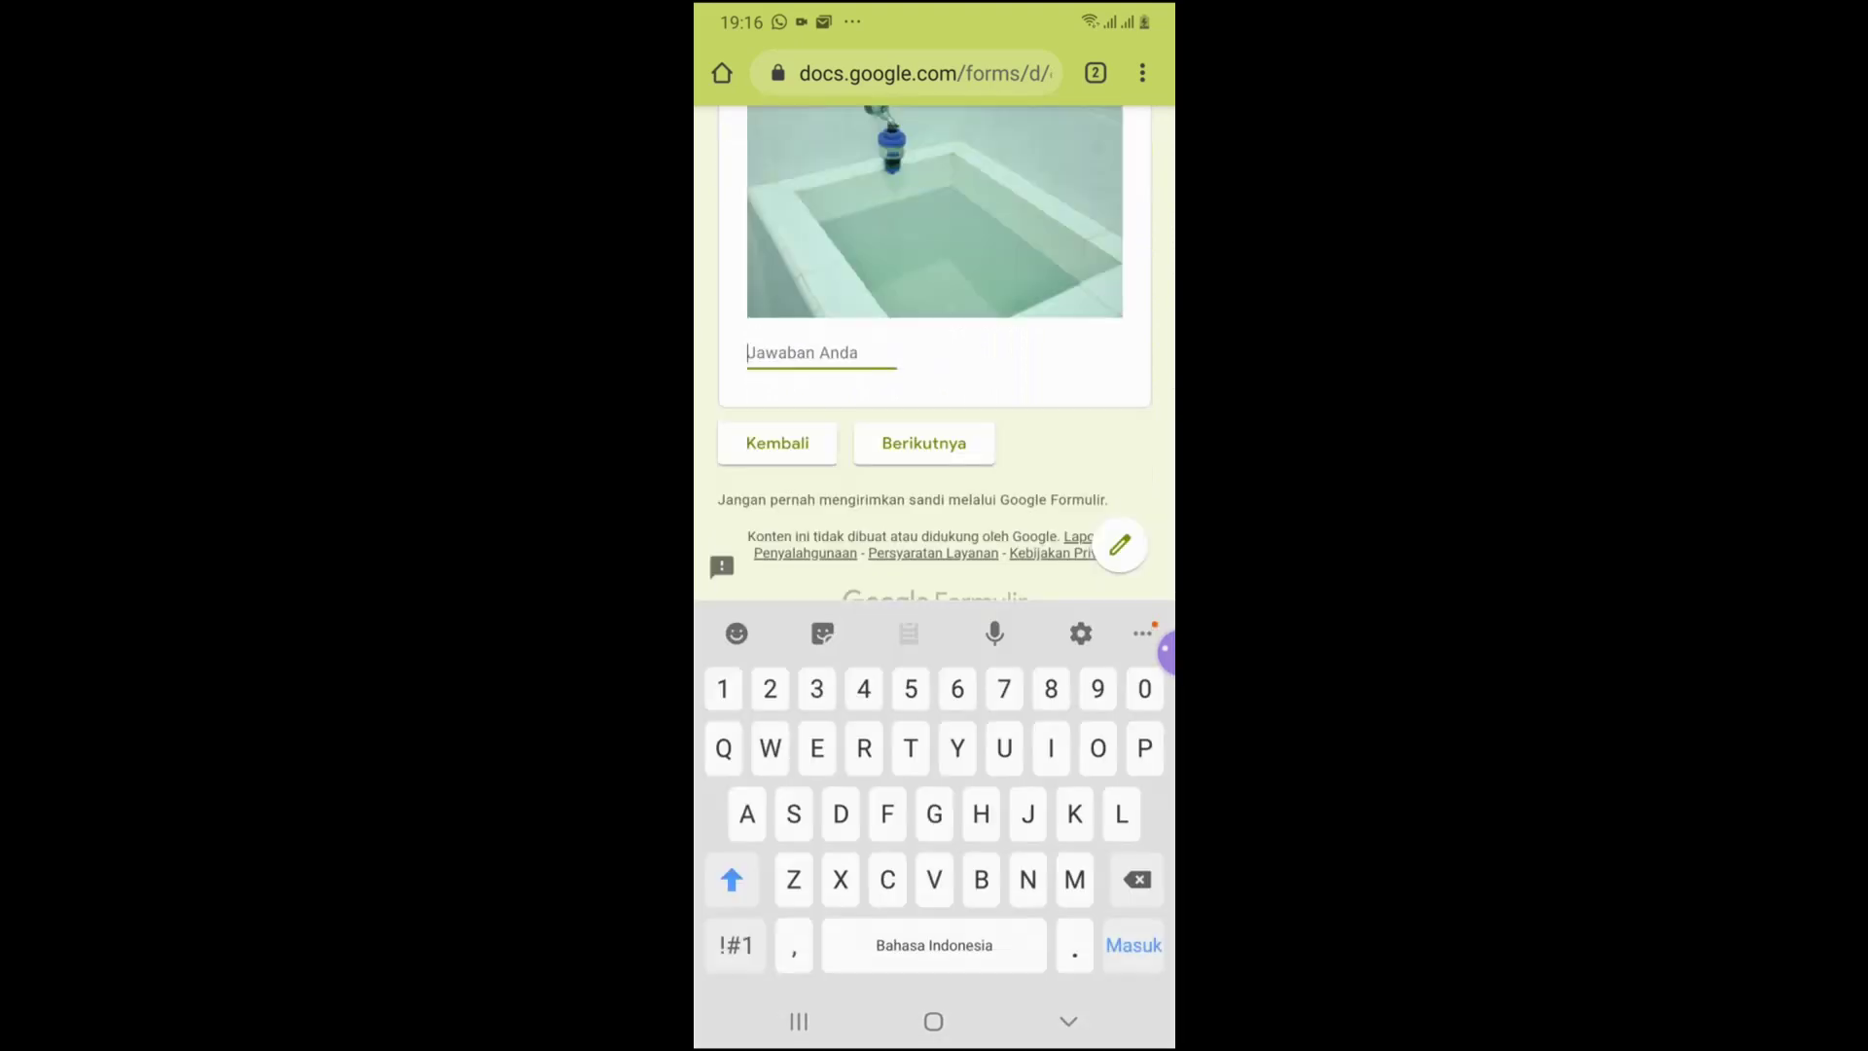
pyautogui.write('29')
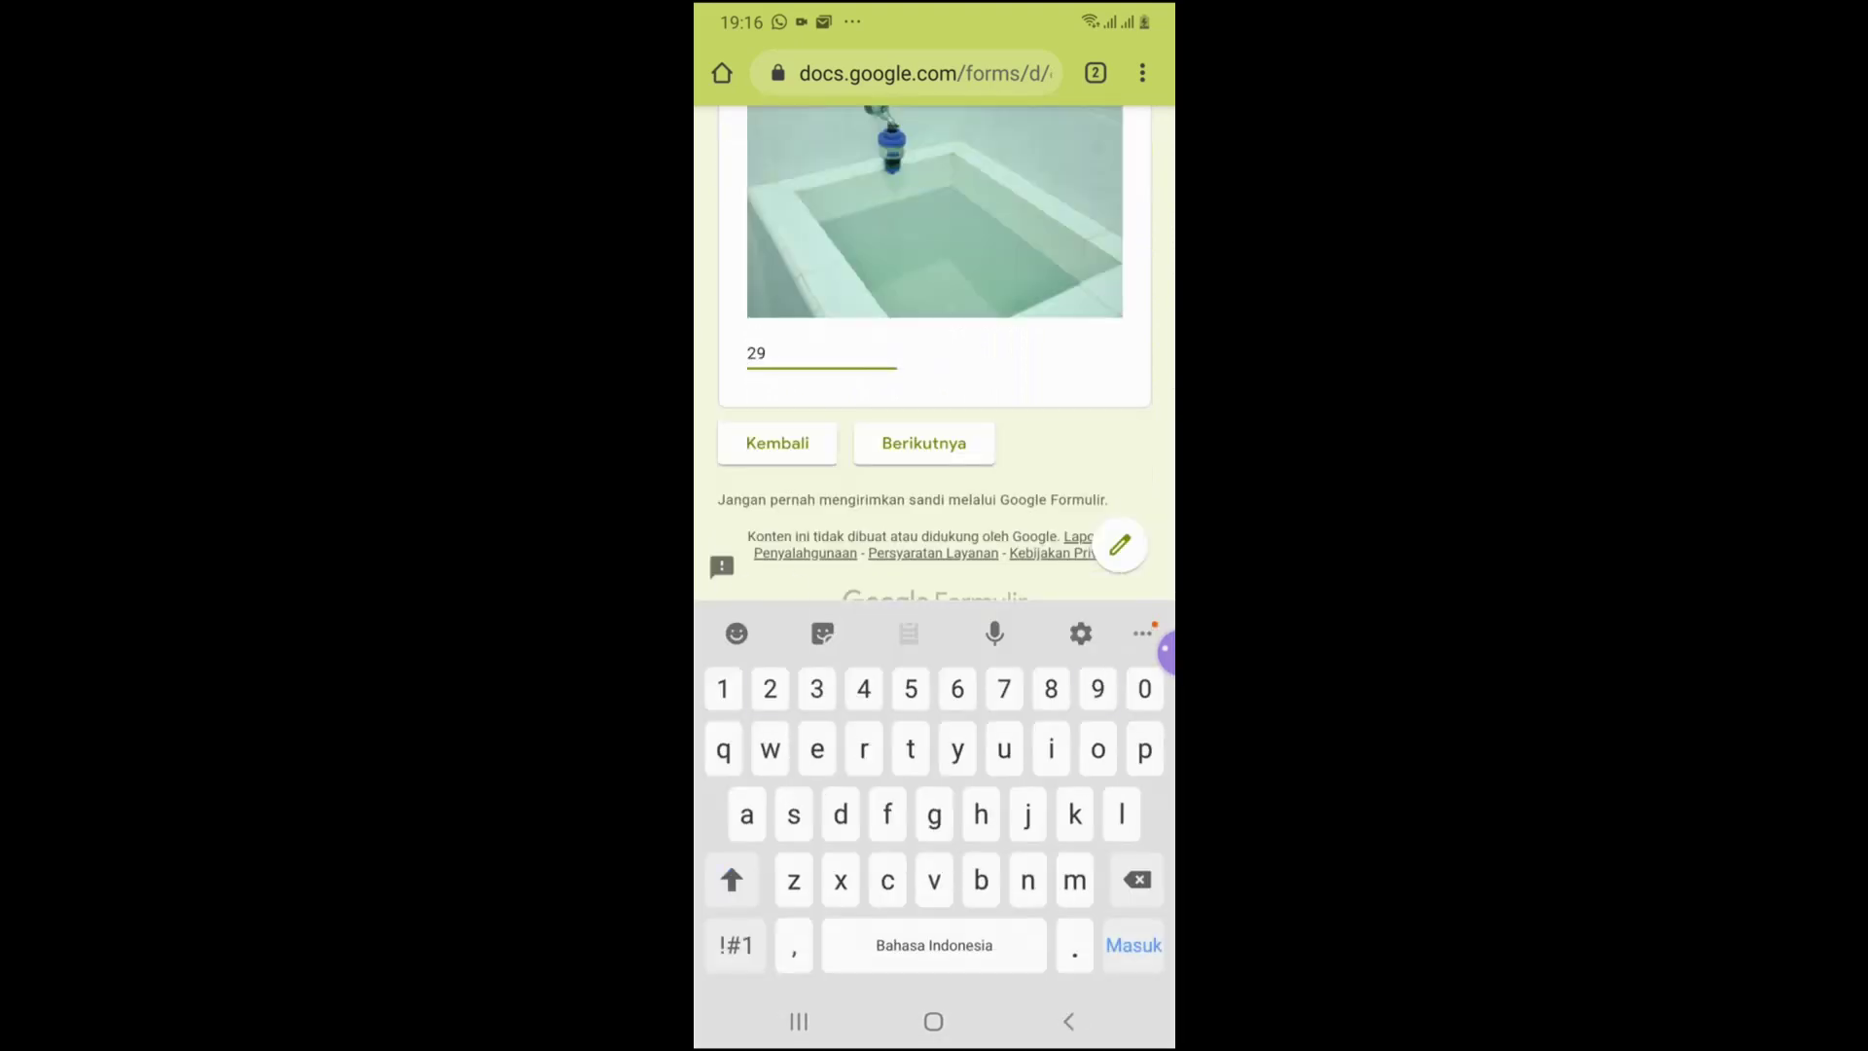
pyautogui.click(766, 355)
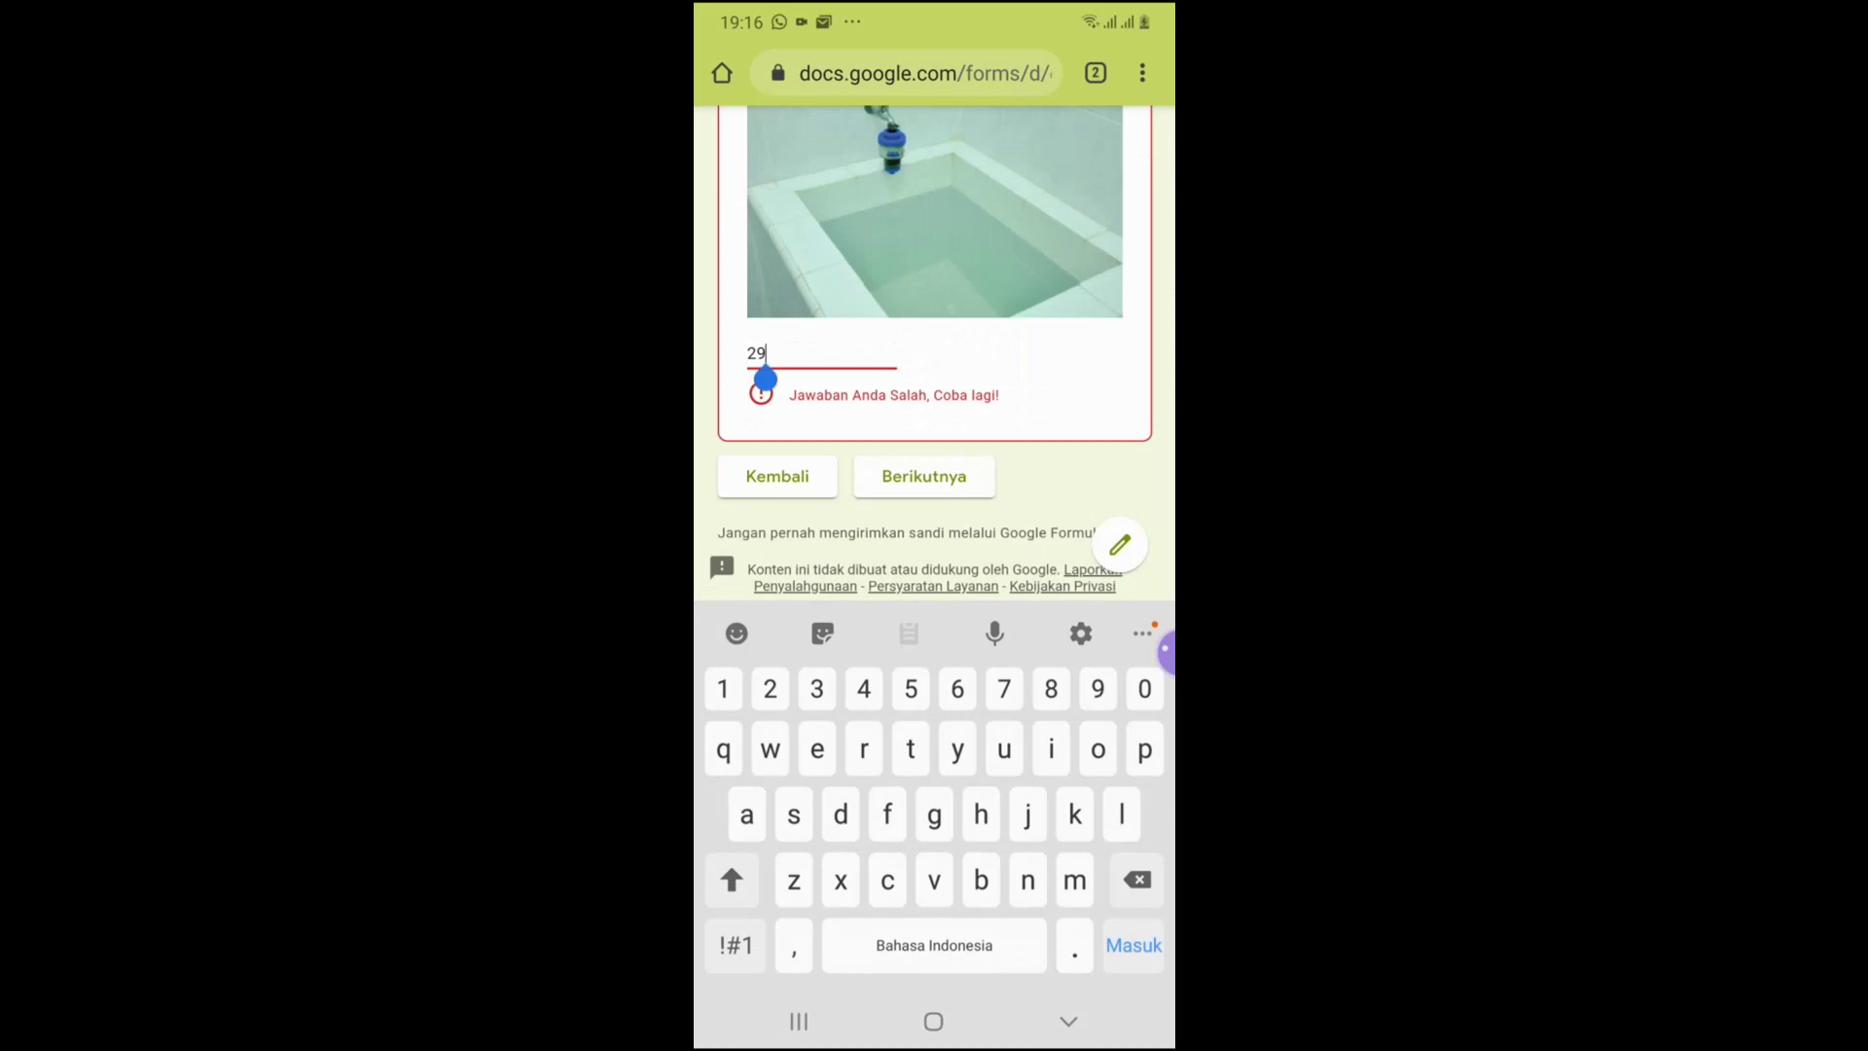
pyautogui.press('BackSpace')
pyautogui.write('0')
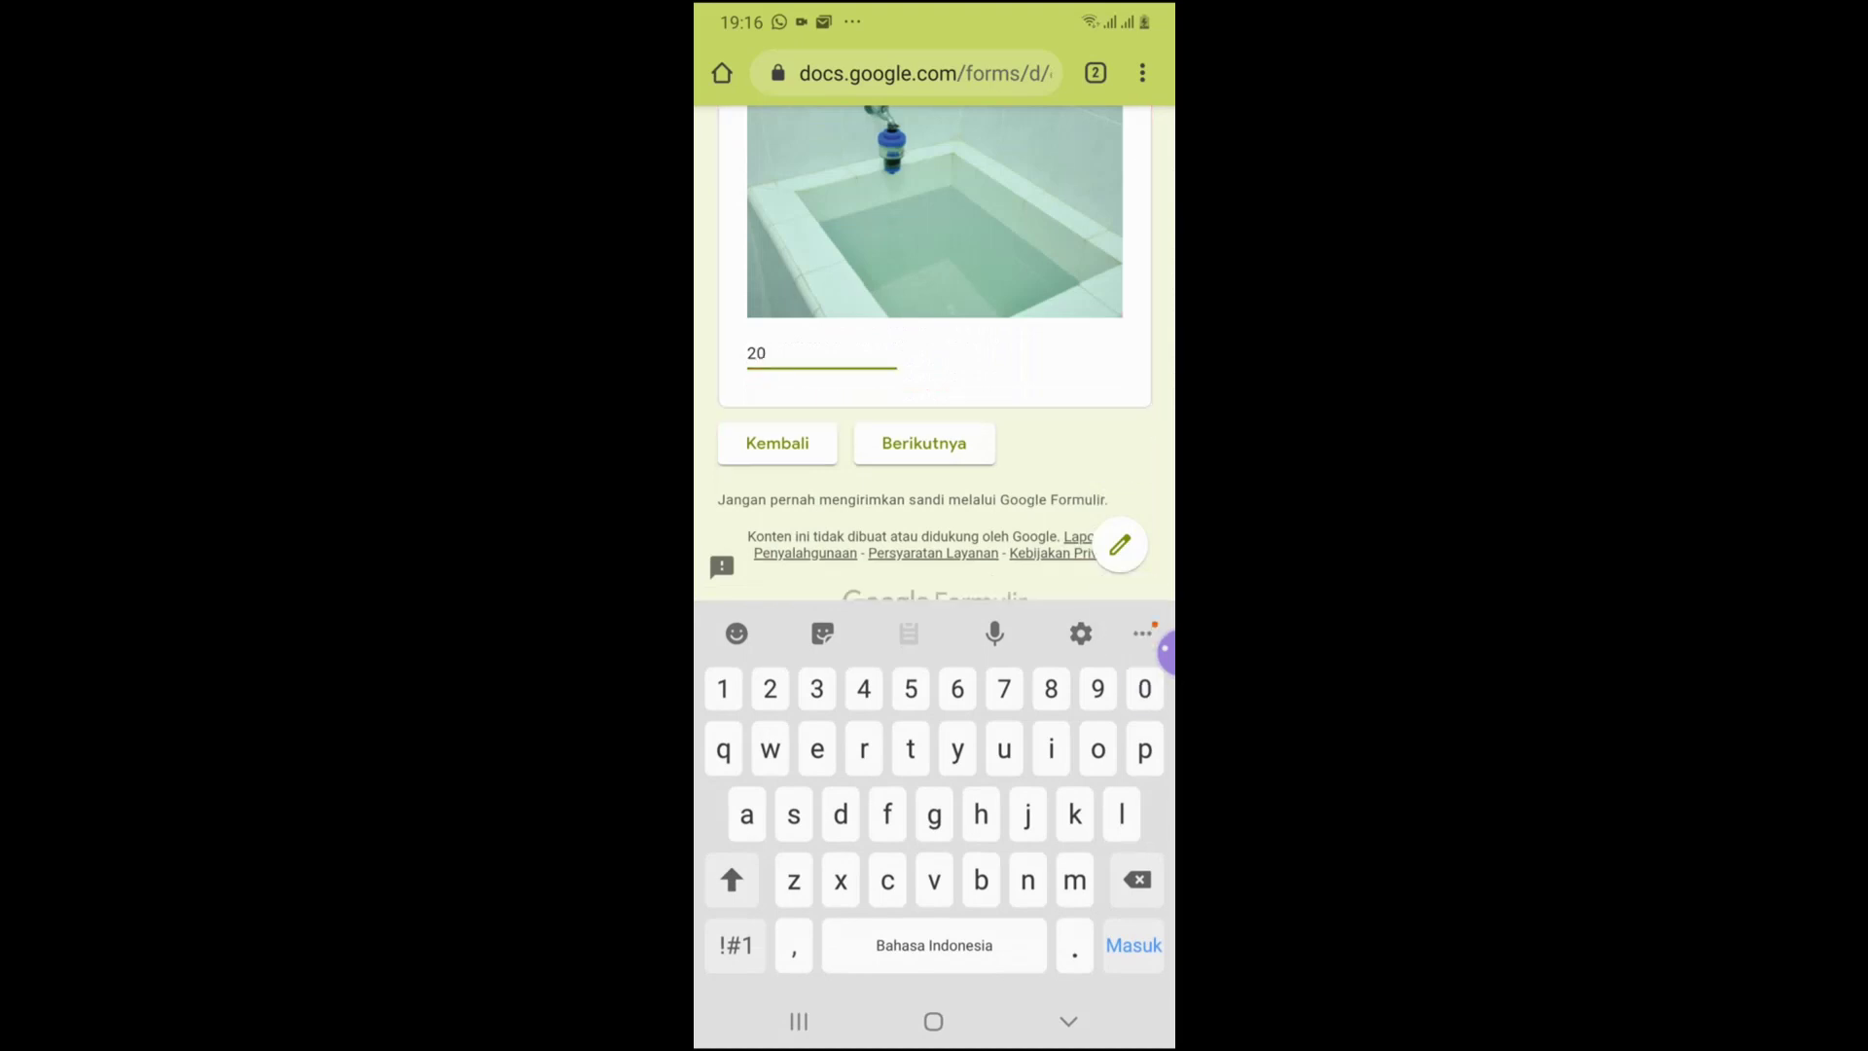
pyautogui.press('Escape')
pyautogui.click(923, 783)
# Answer Math Challenge-10 with 75 and submit the quiz
pyautogui.scroll(-5, 934, 584)
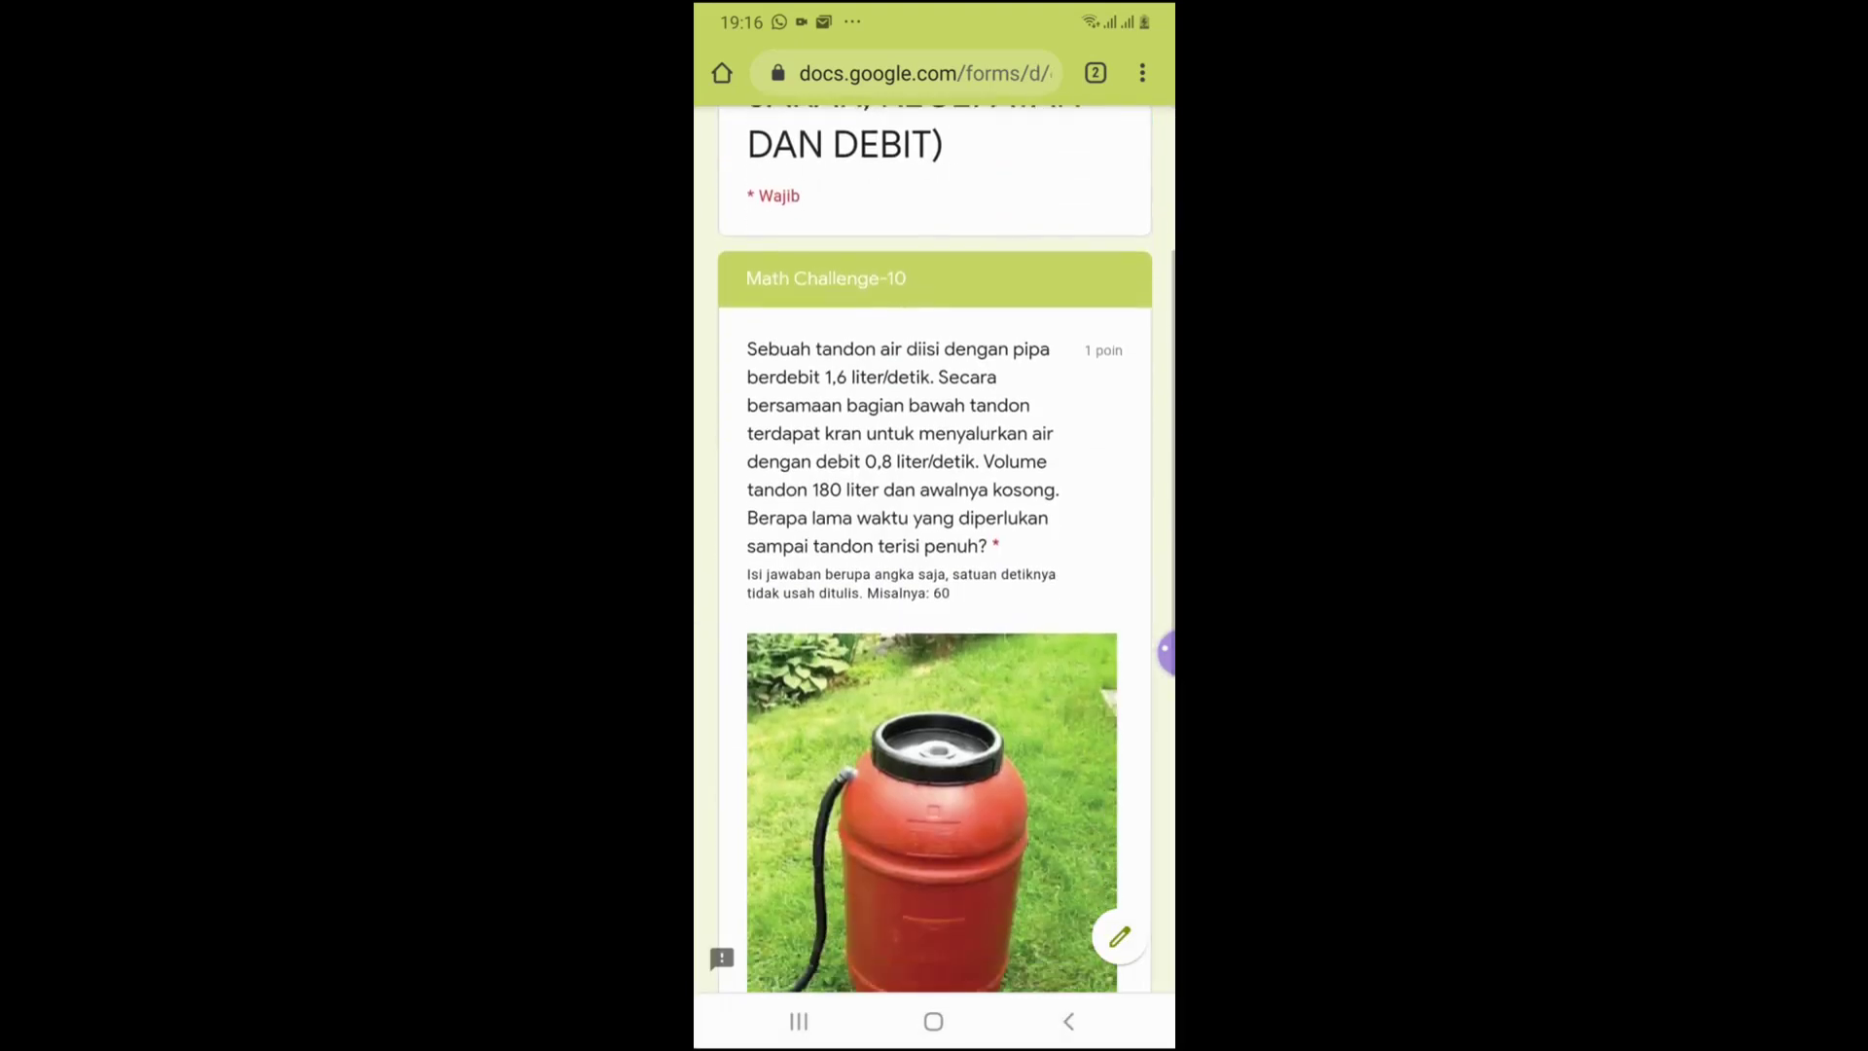
pyautogui.scroll(-5, 934, 584)
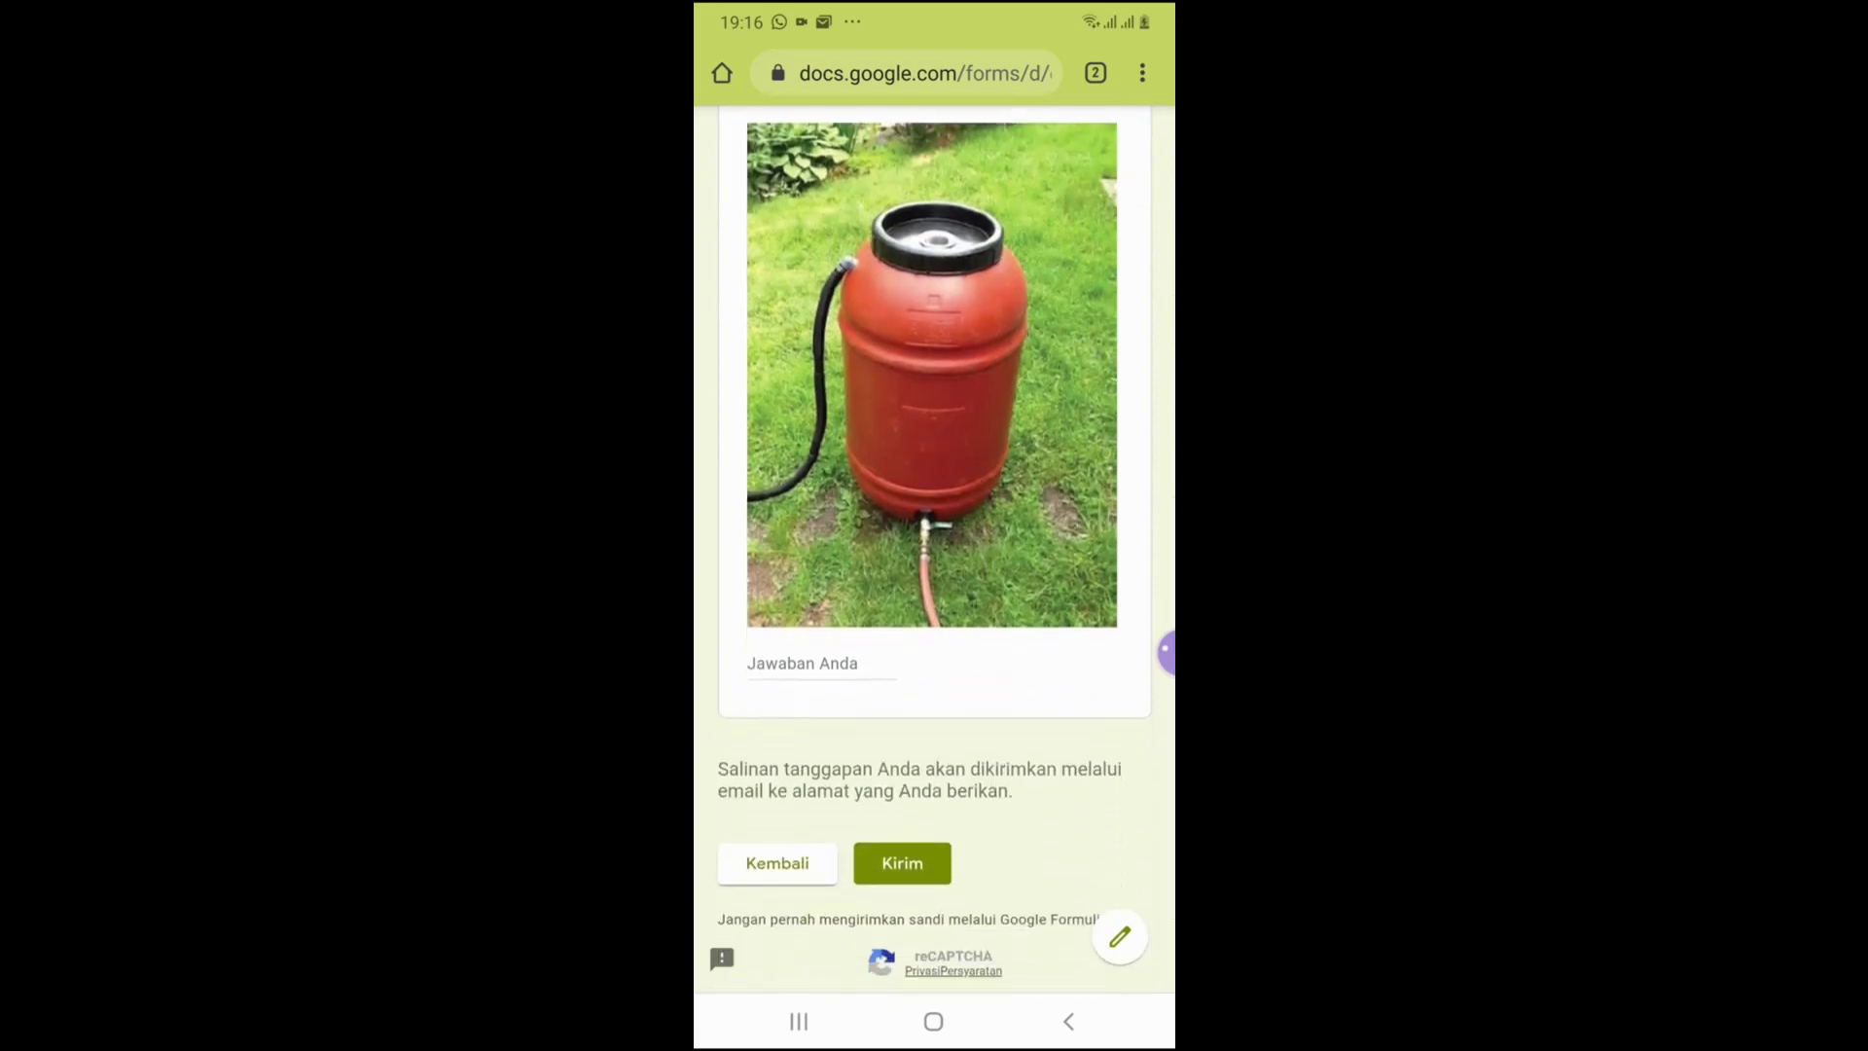
pyautogui.click(775, 662)
pyautogui.write('75')
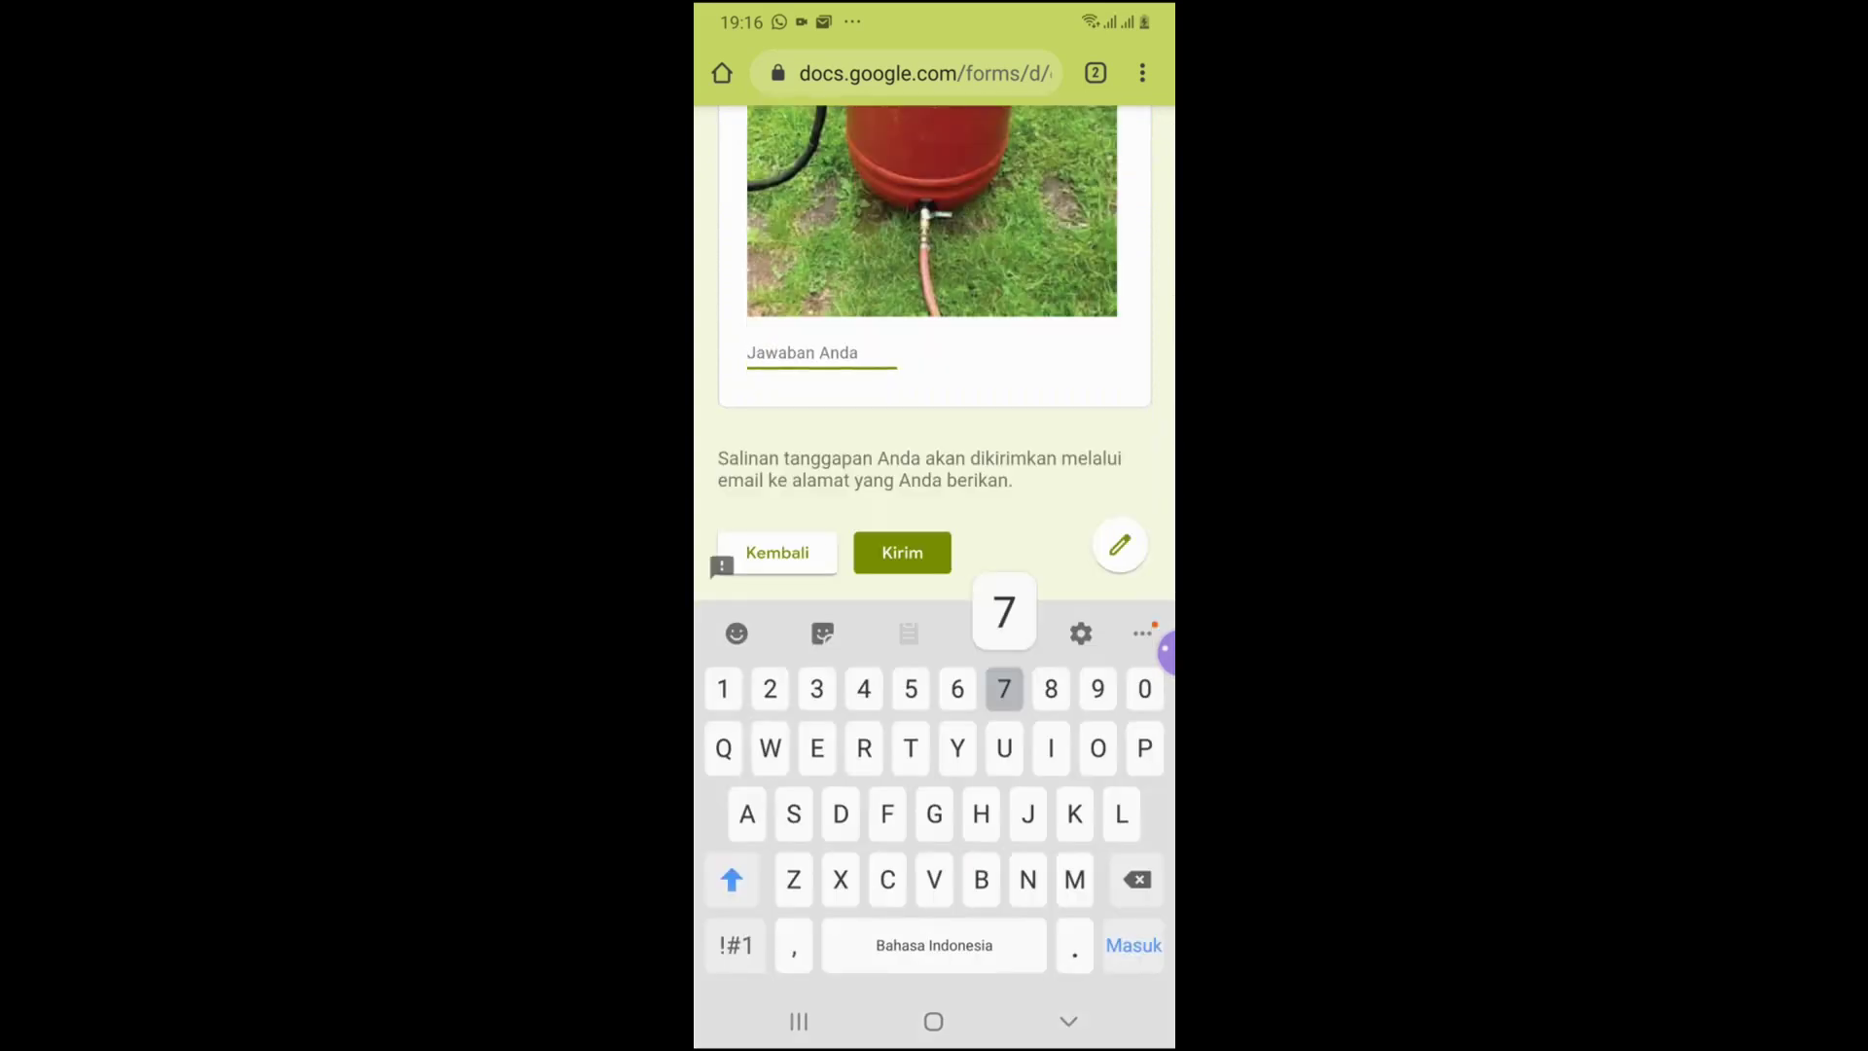
pyautogui.click(901, 552)
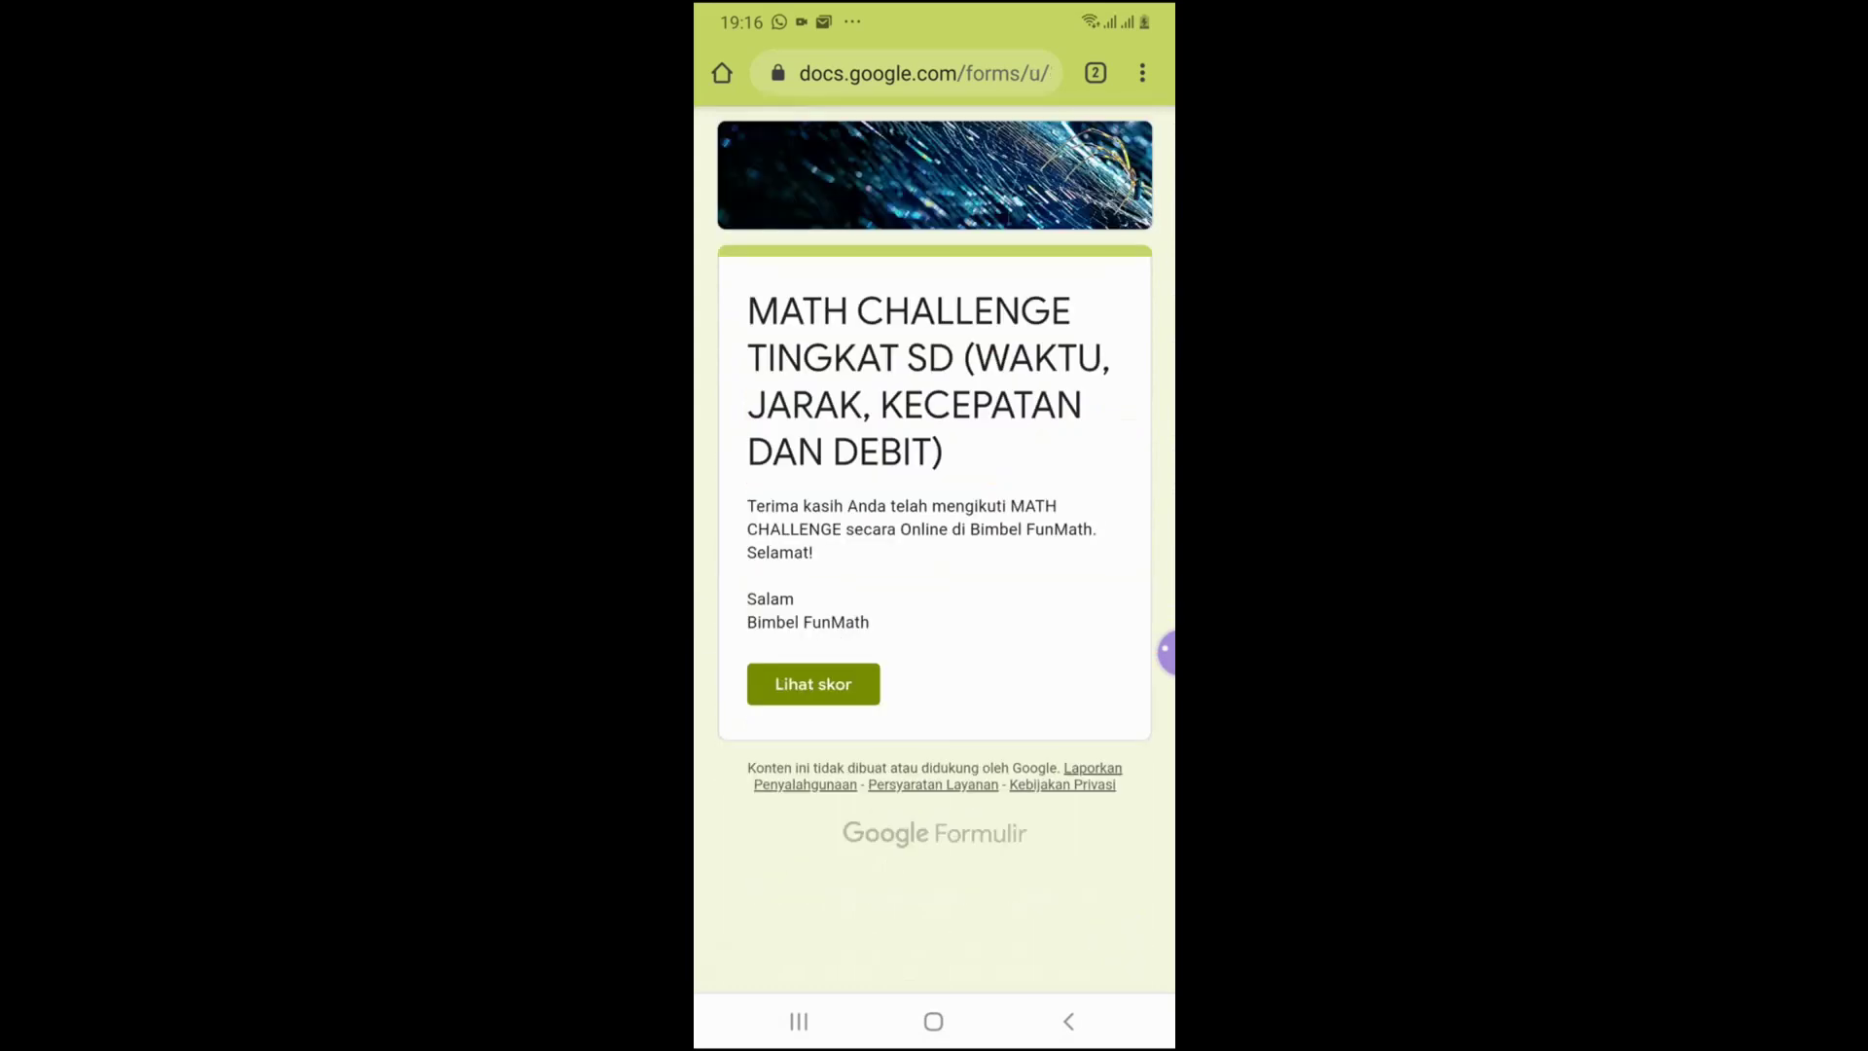
# Check the 10/10 score, return to the confirmation page, and bring up recent apps
pyautogui.click(813, 683)
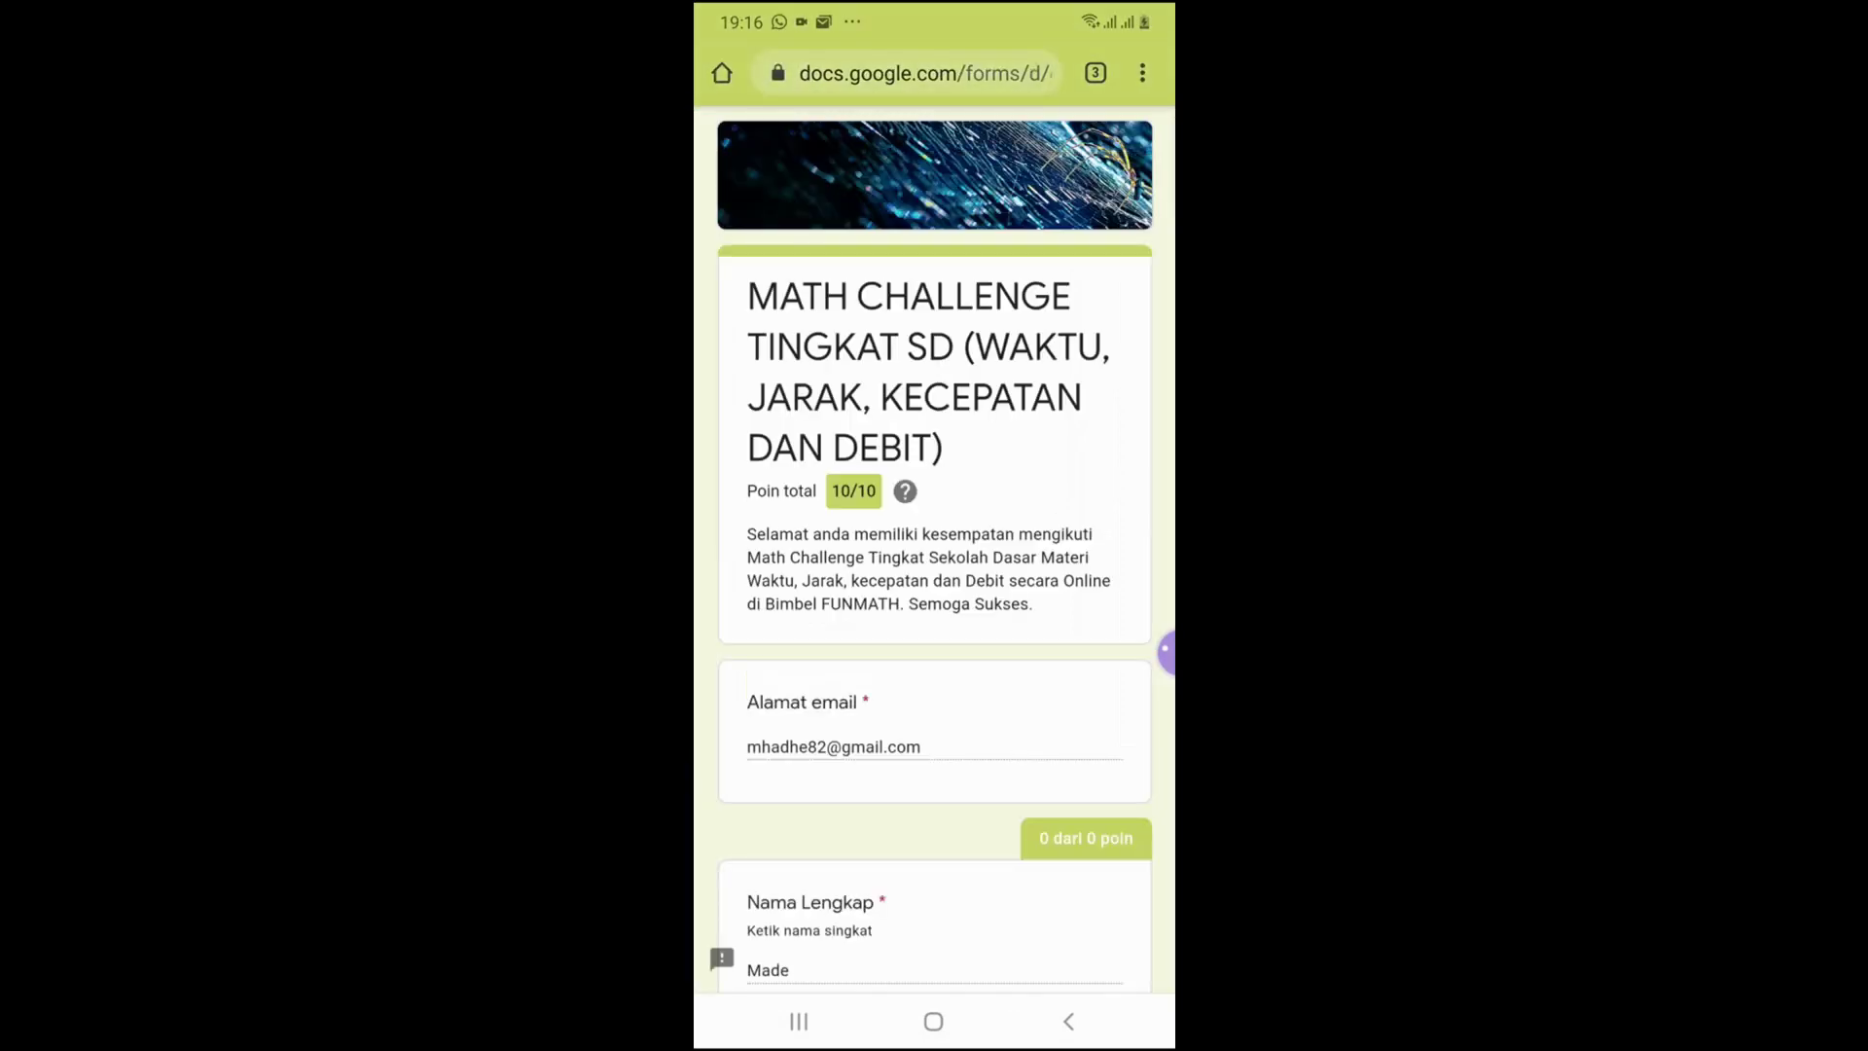
pyautogui.click(1068, 1021)
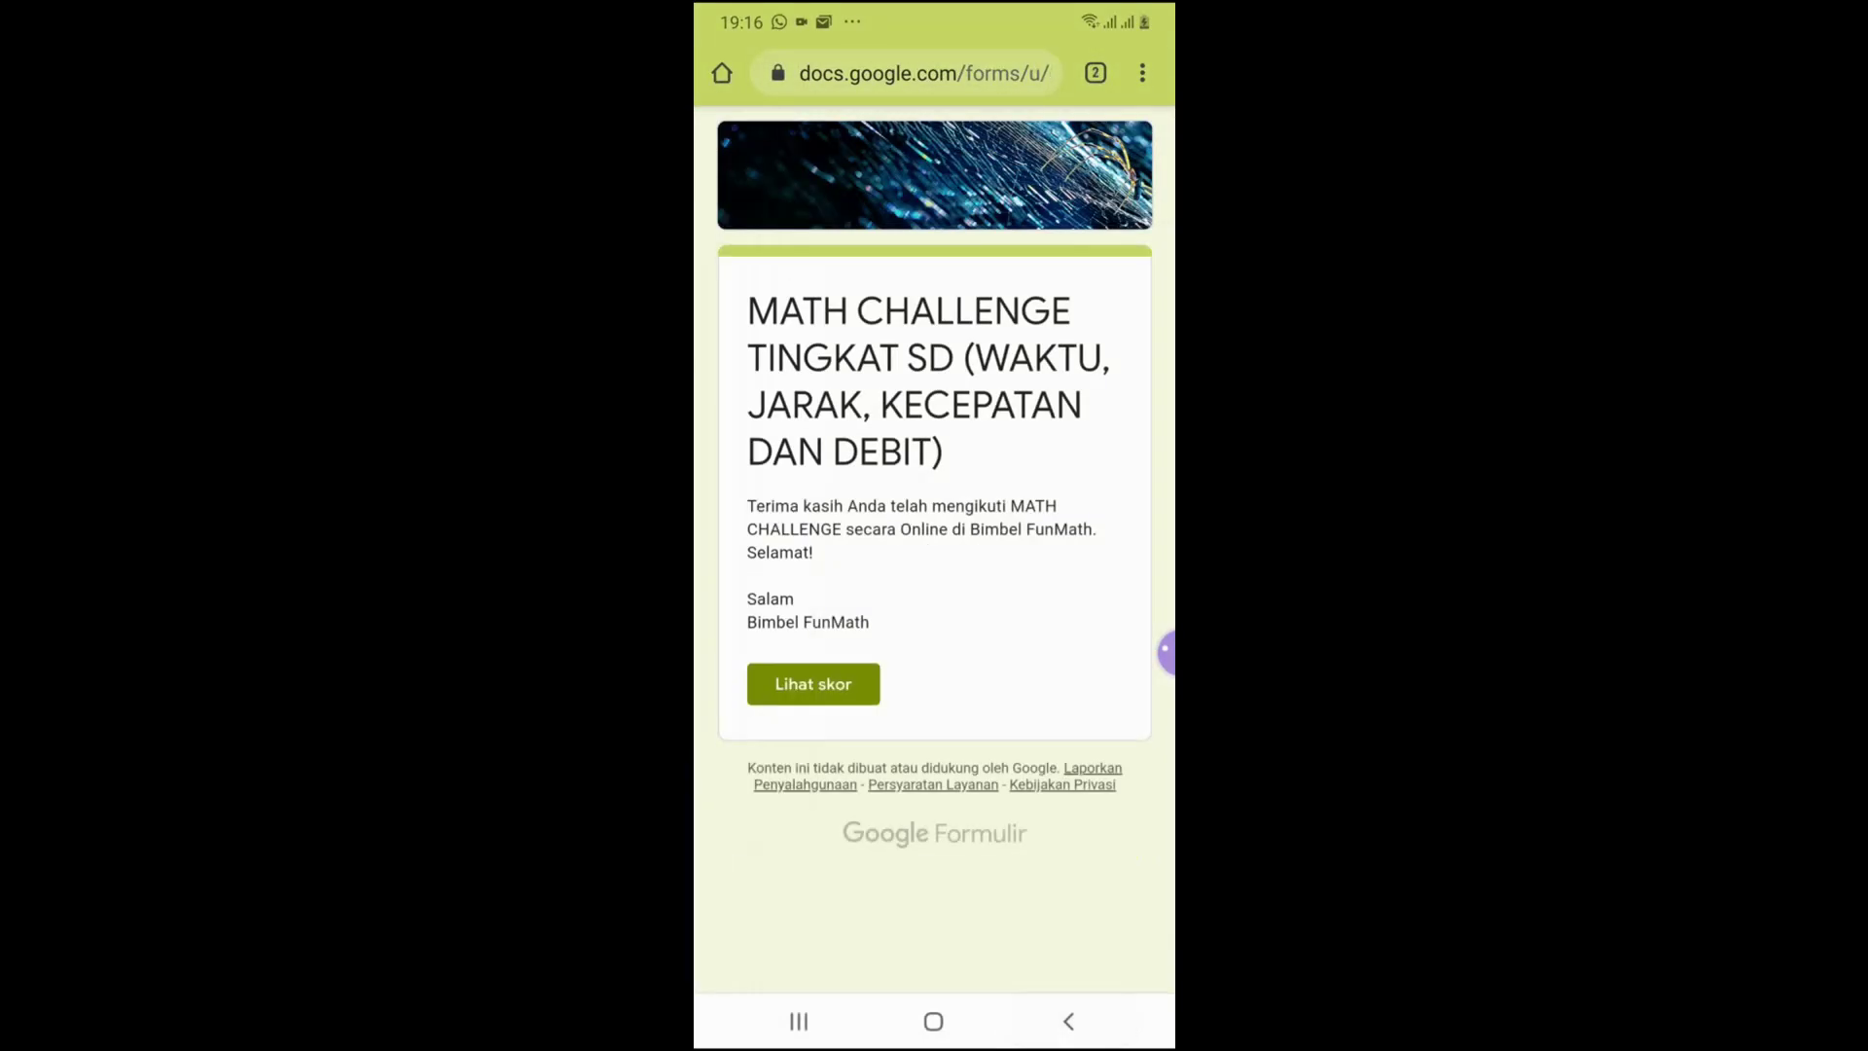
pyautogui.click(799, 1022)
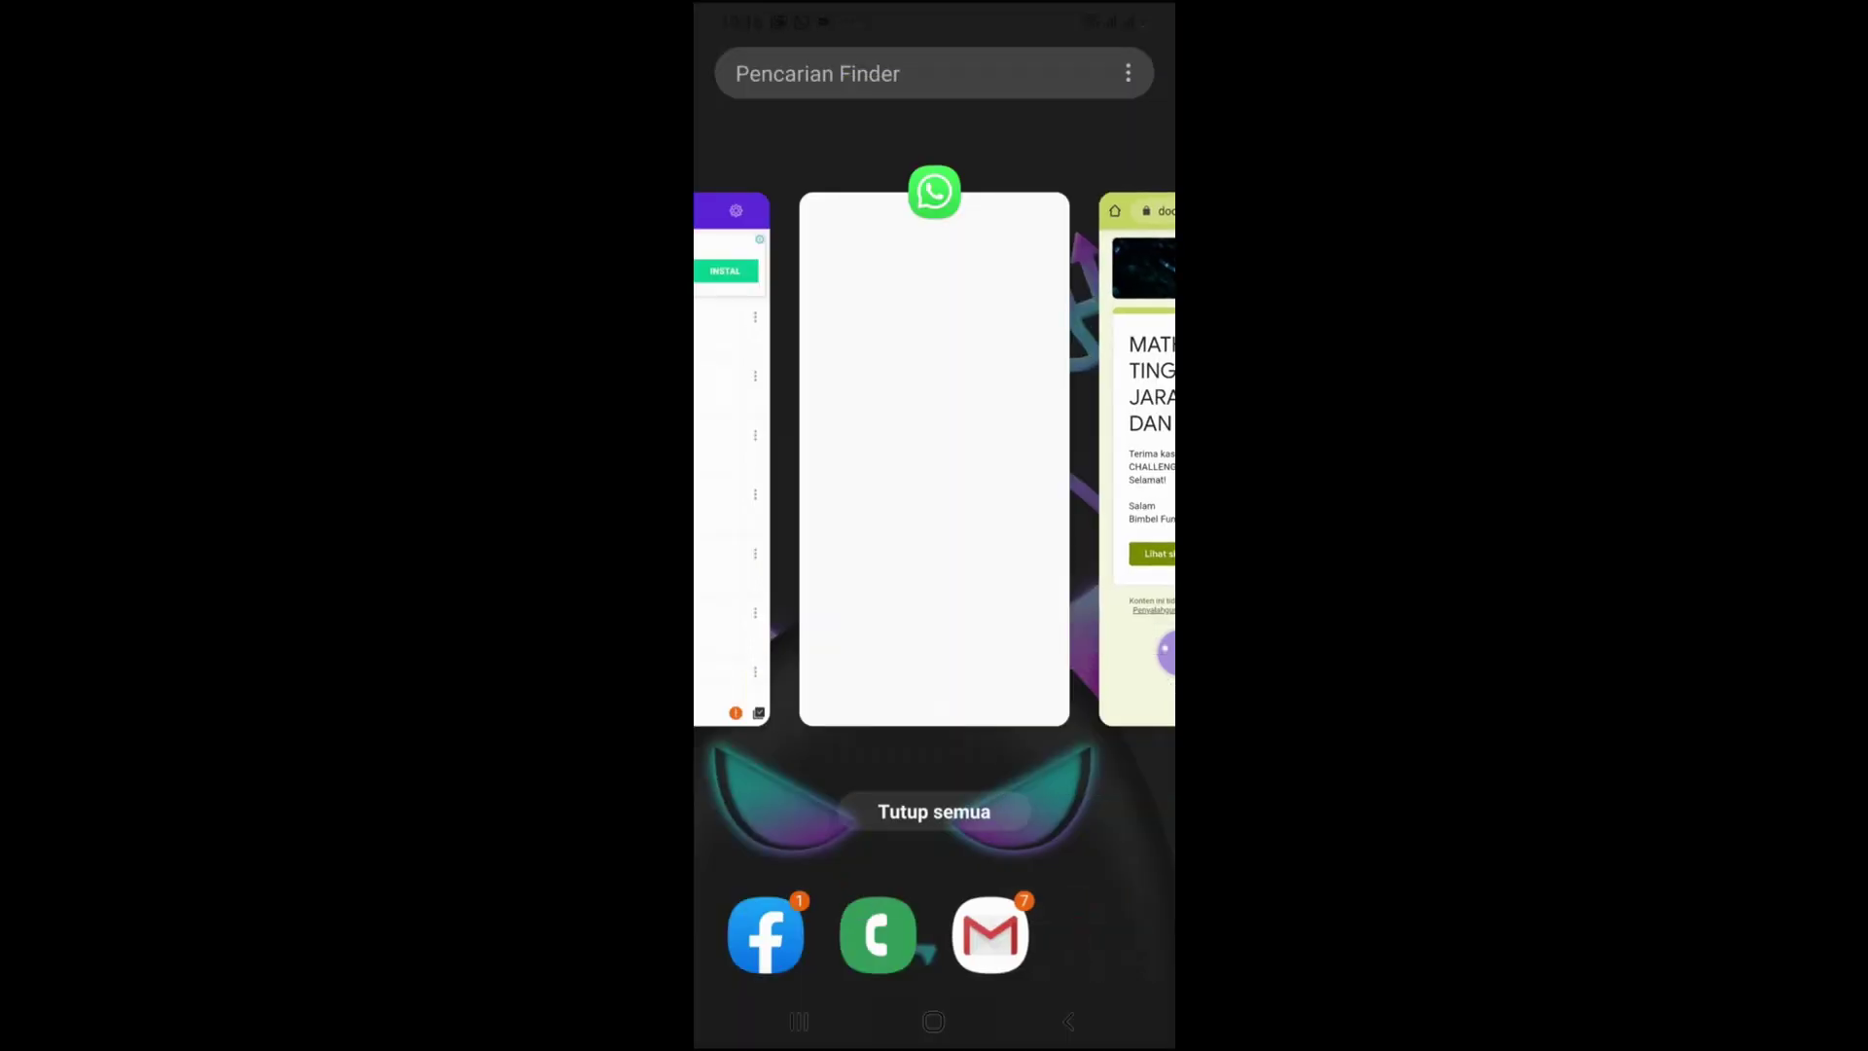
# Launch Gmail from the home screen and return to the inbox
pyautogui.click(933, 1021)
pyautogui.click(1045, 935)
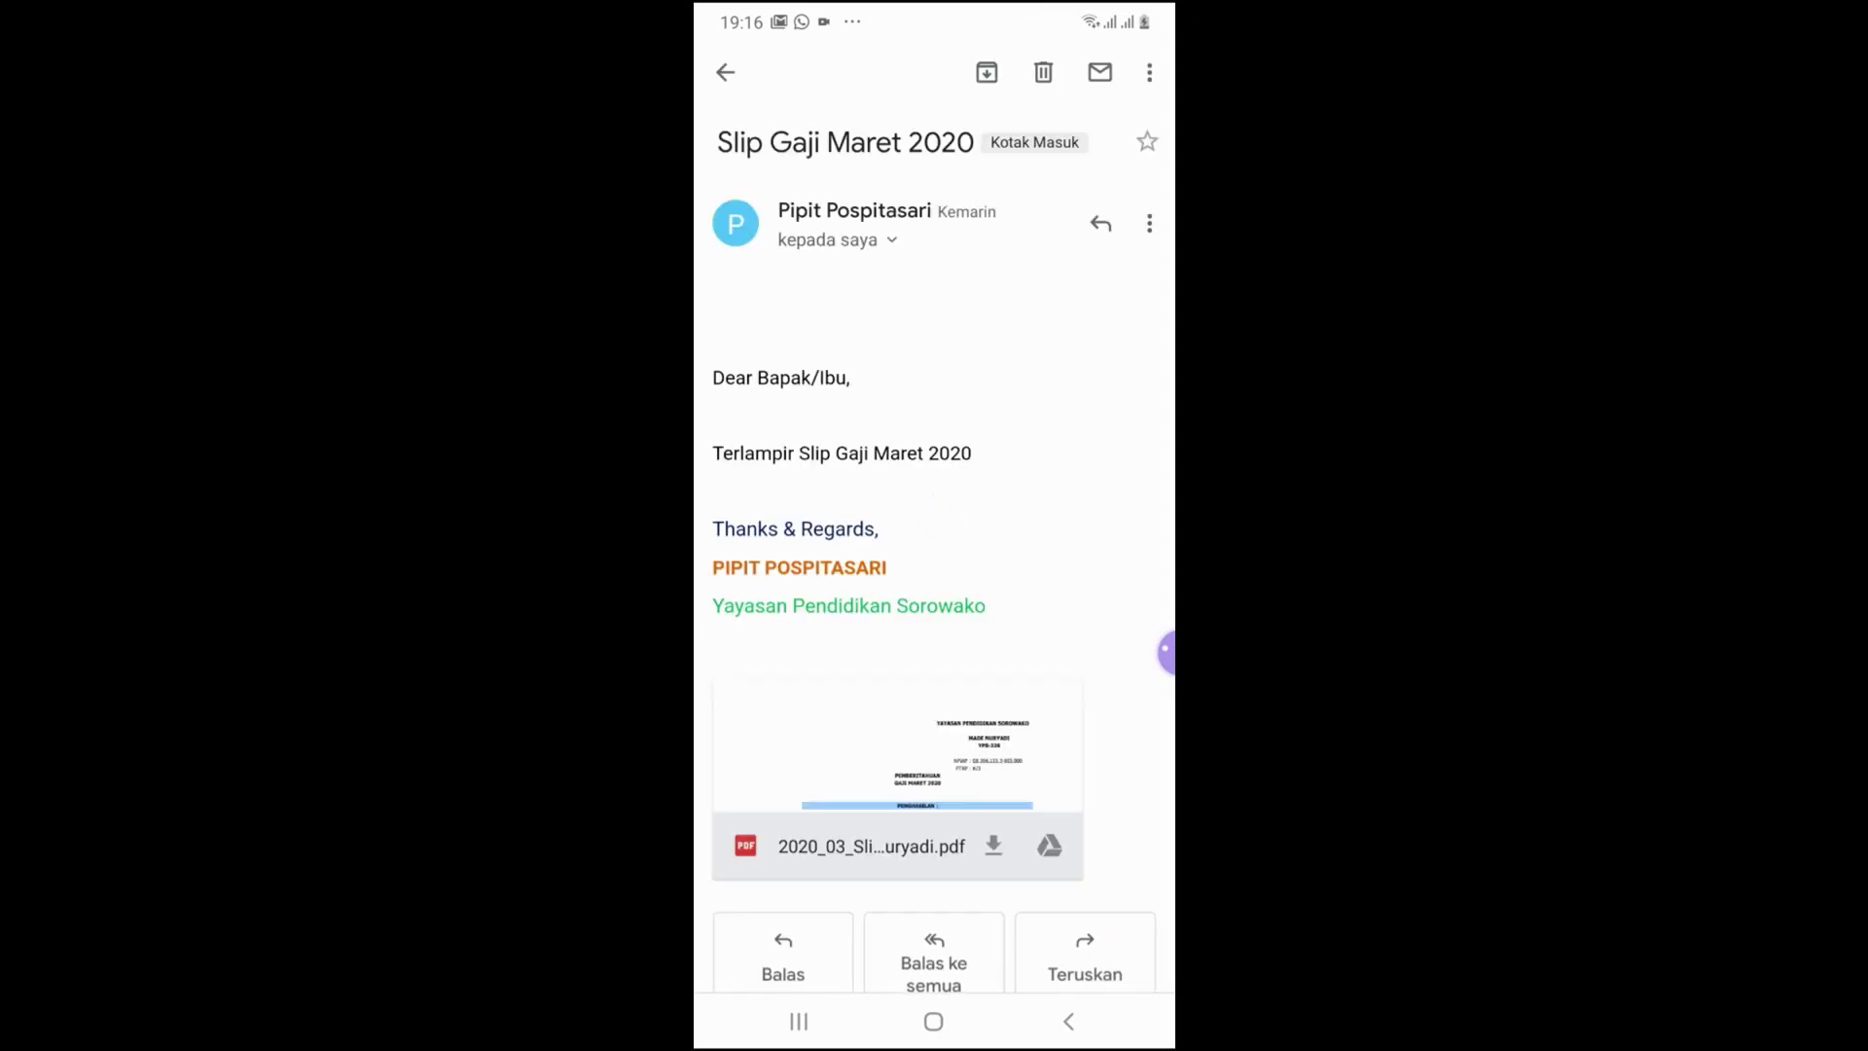
pyautogui.click(1068, 1021)
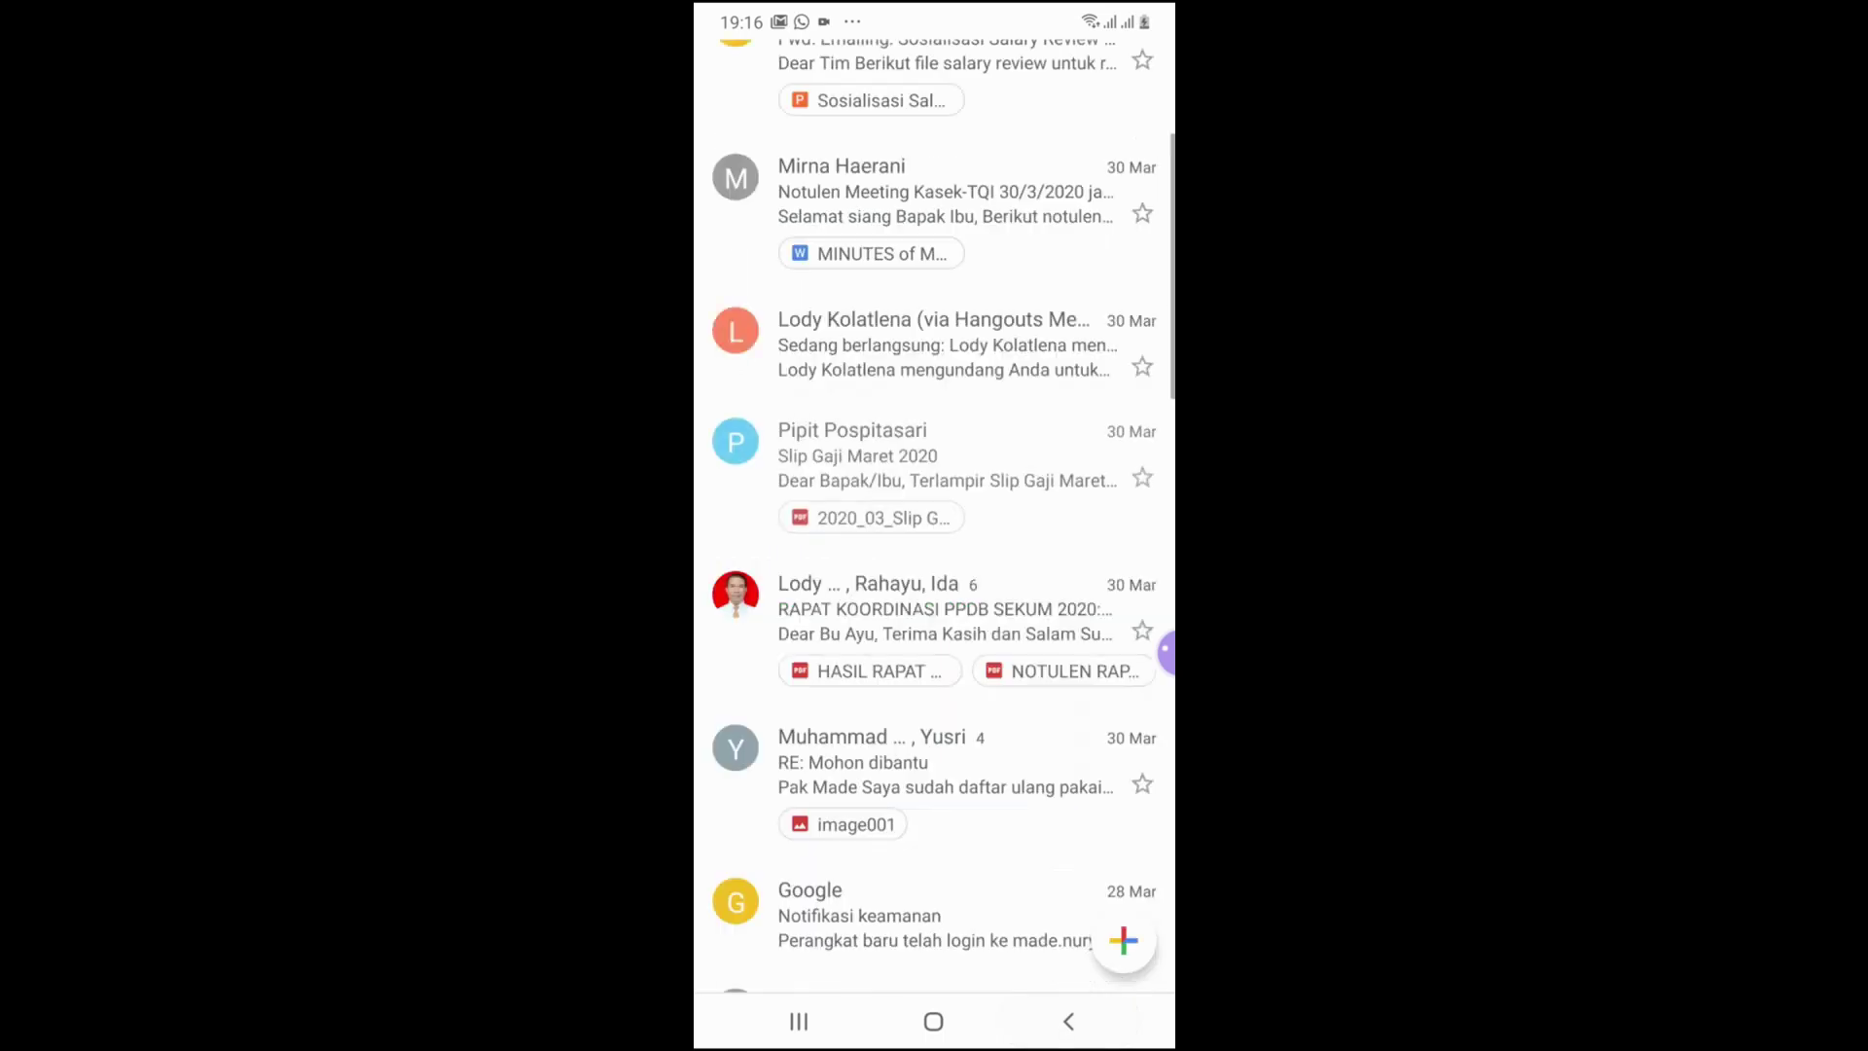
pyautogui.scroll(2, 934, 515)
pyautogui.scroll(5, 933, 516)
# Switch to the quiz-taking account and open its emailed Certificate PDF attachment
pyautogui.click(1124, 79)
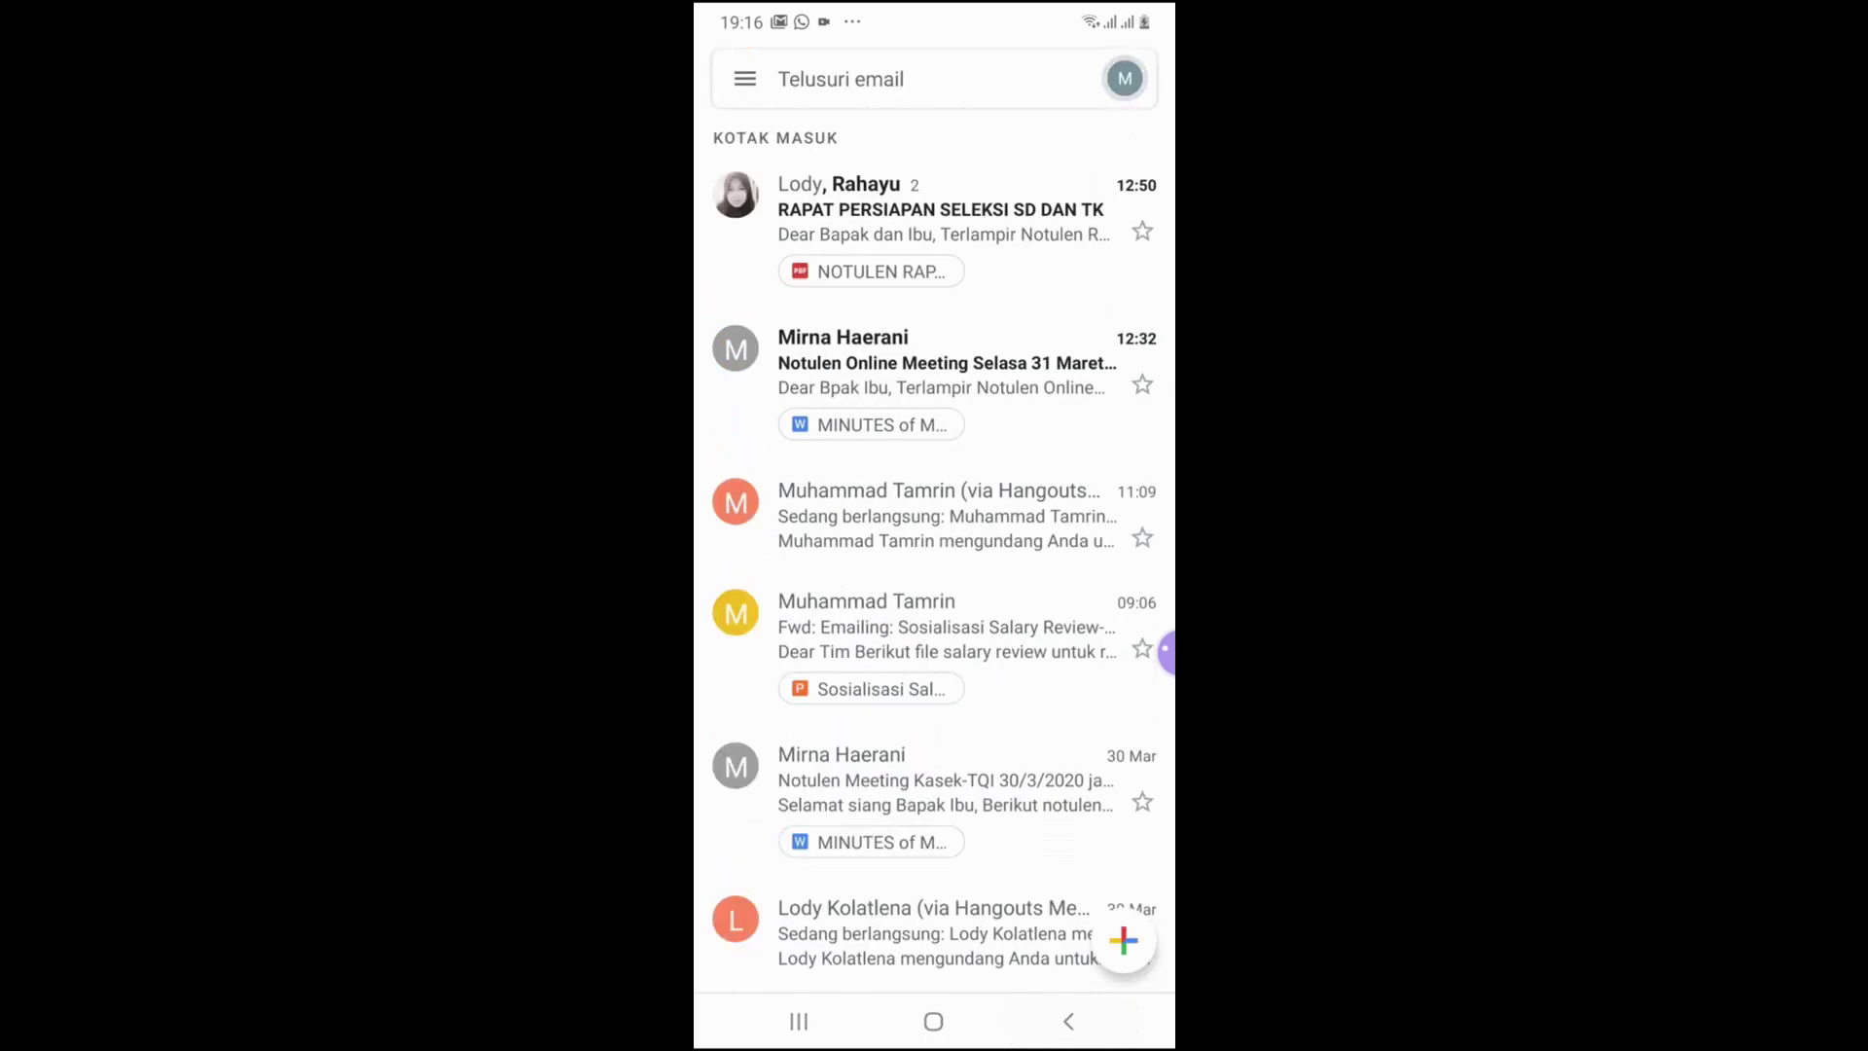
pyautogui.click(863, 383)
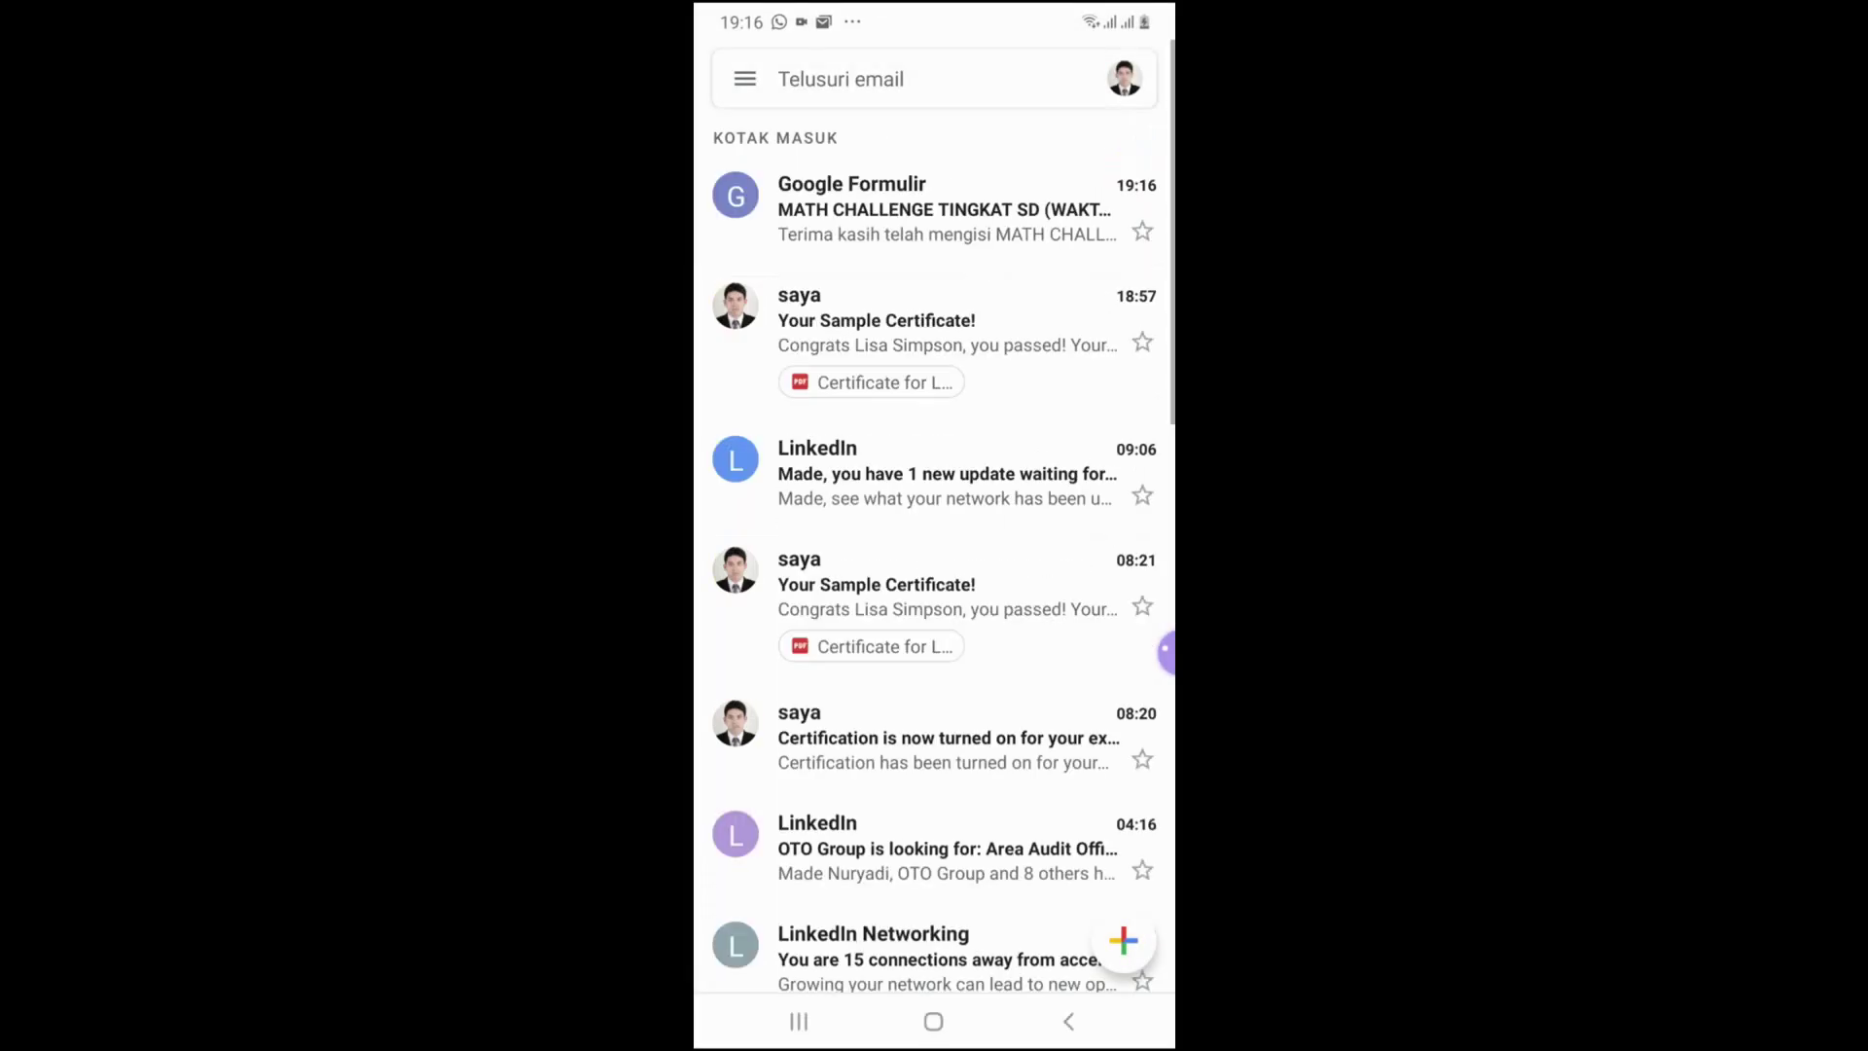
pyautogui.click(872, 270)
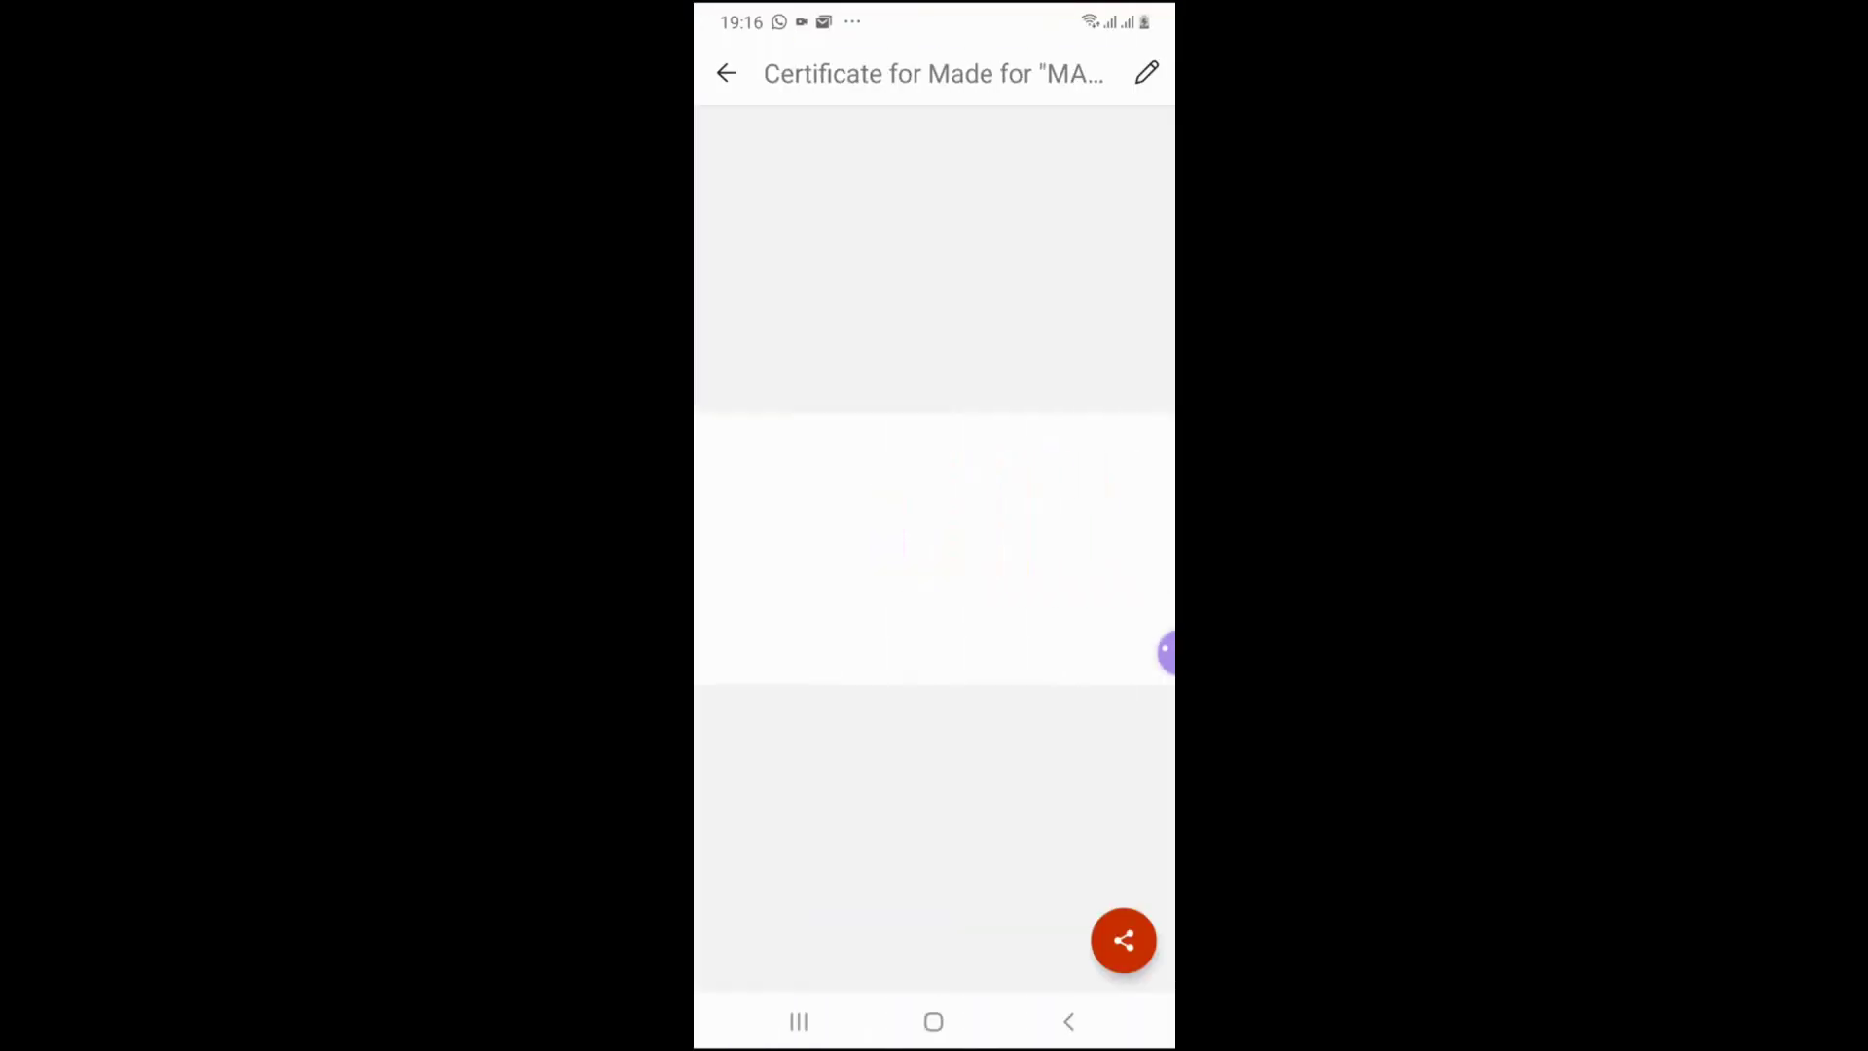
pyautogui.scroll(5, 1043, 549)
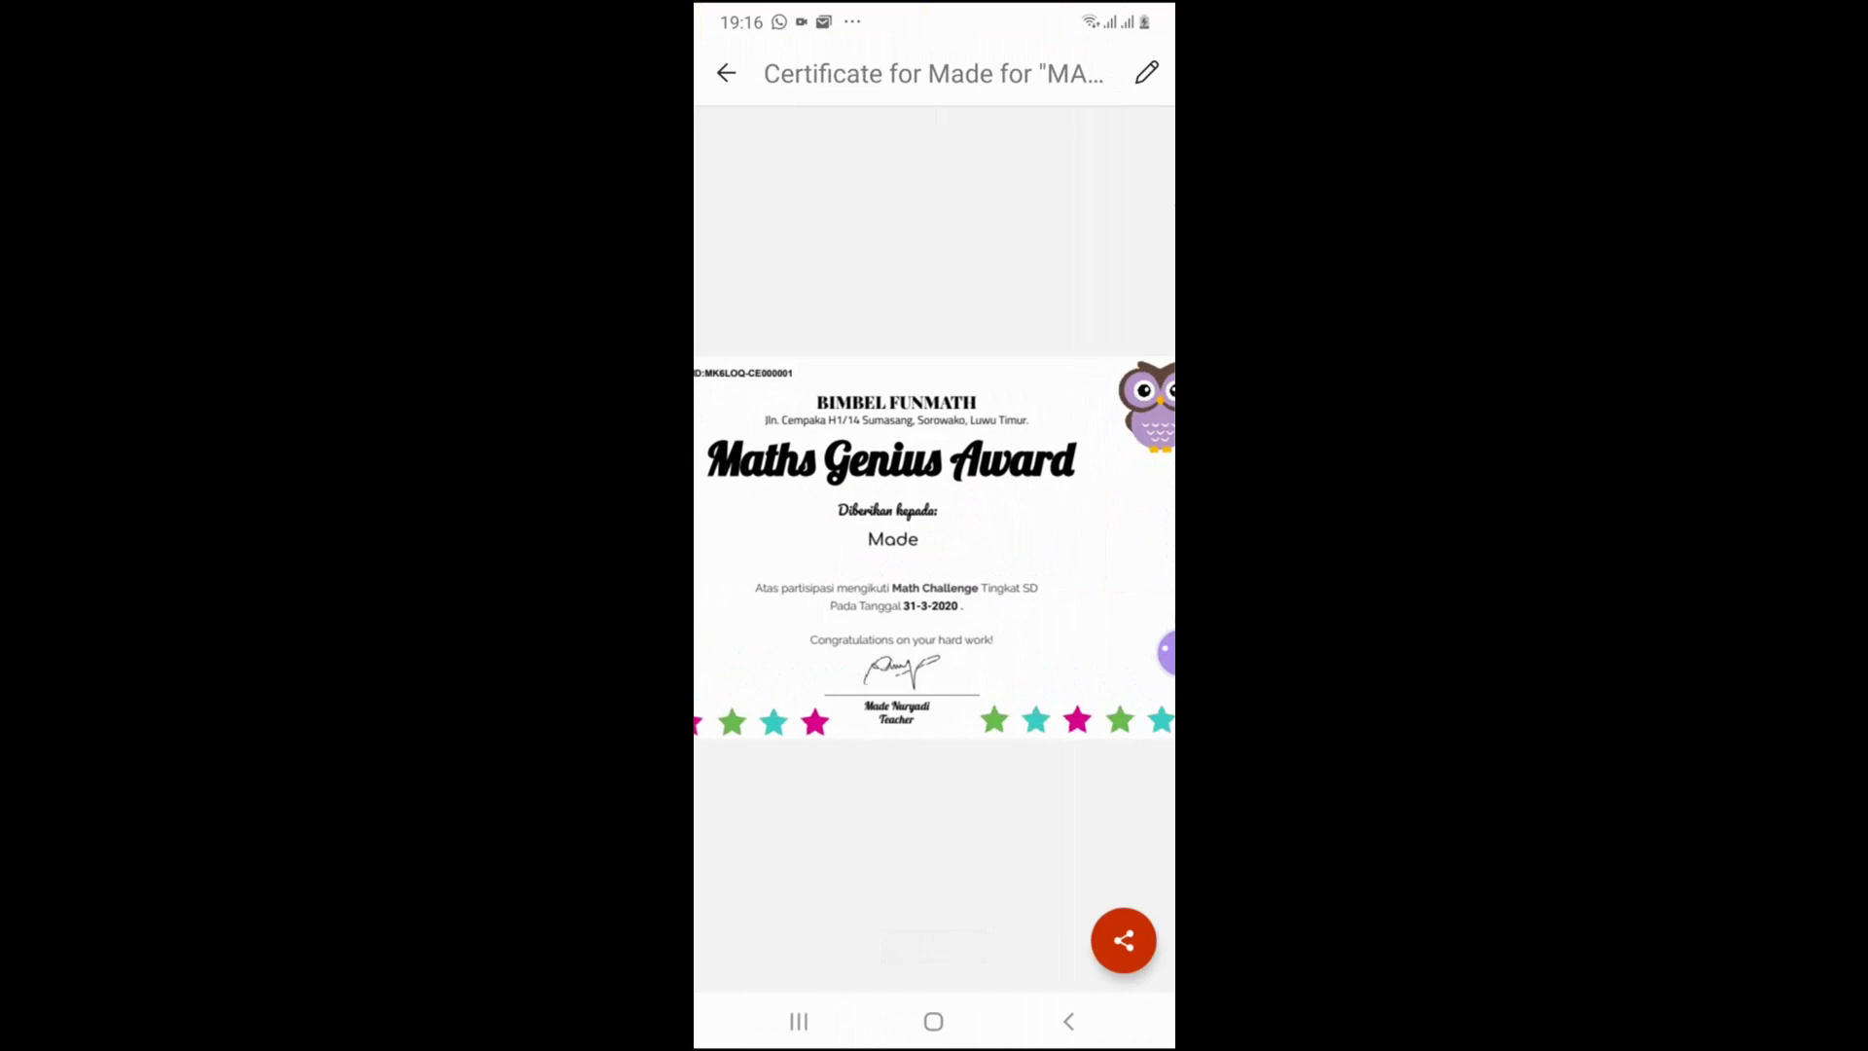
pyautogui.scroll(-2, 1064, 548)
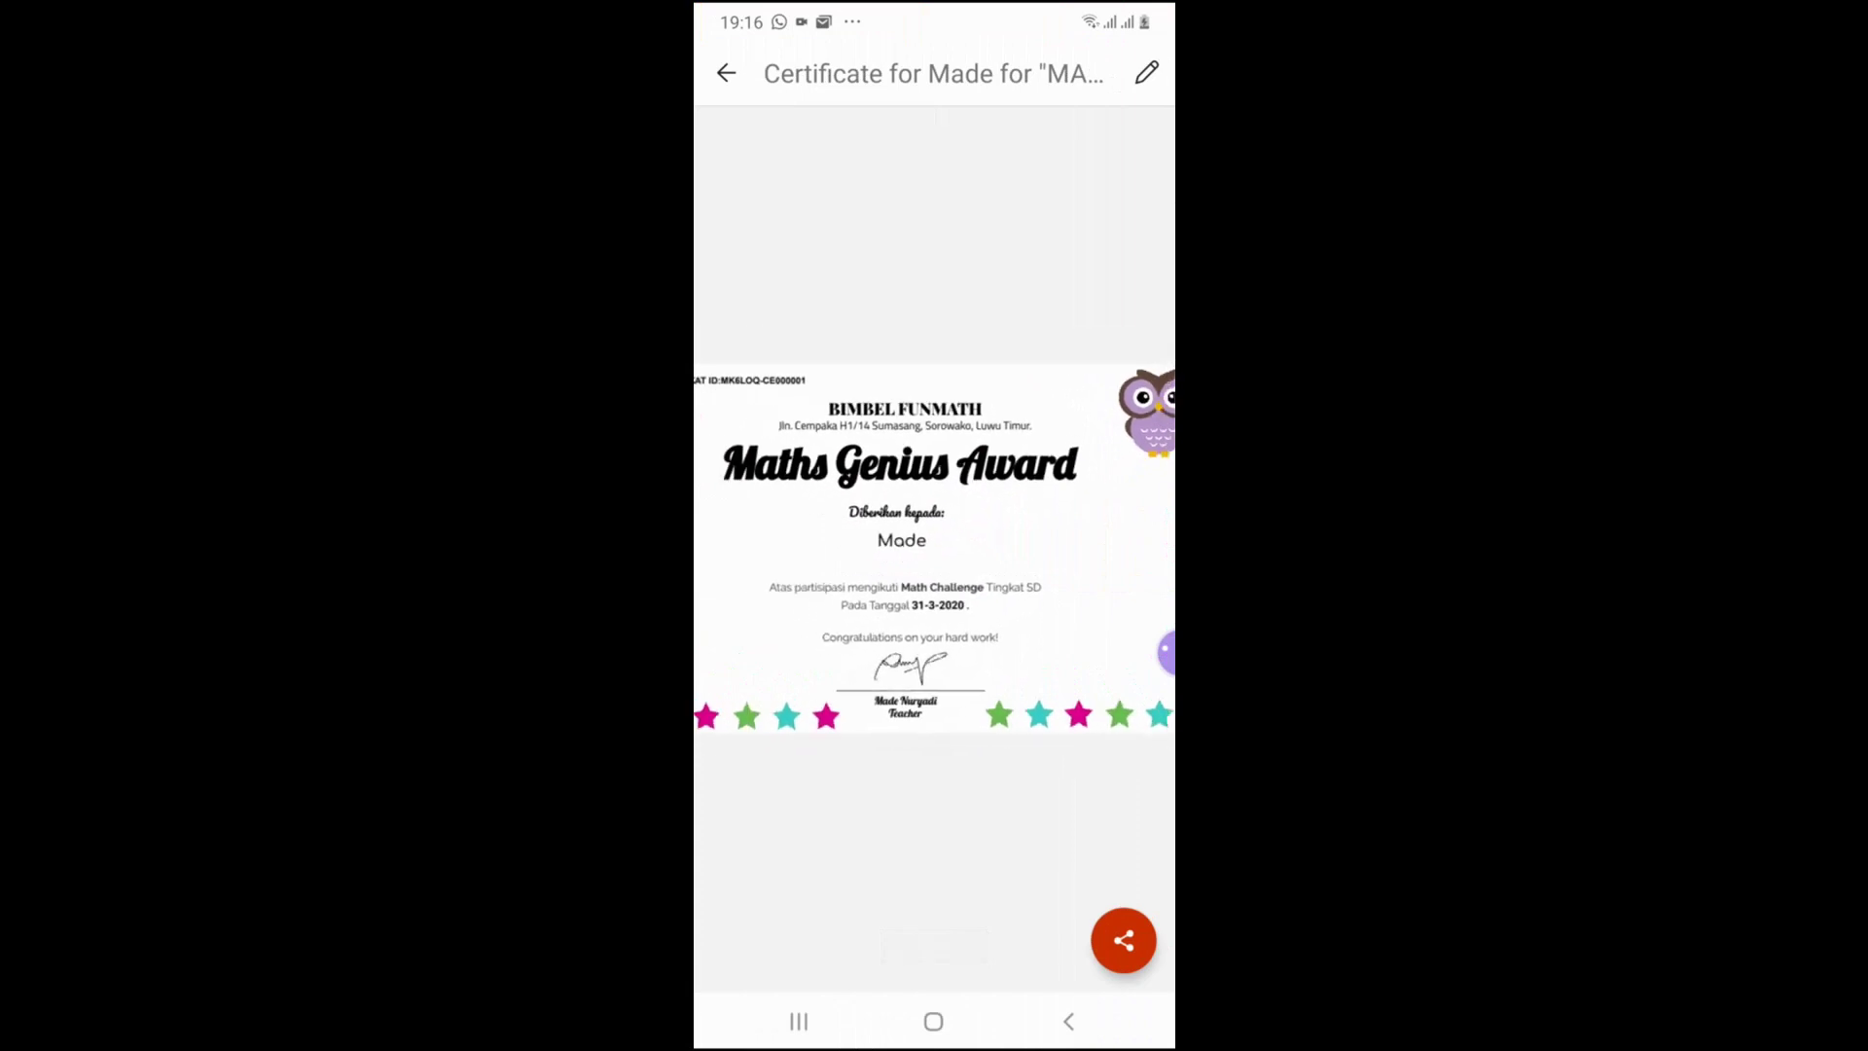
pyautogui.scroll(-4, 953, 549)
pyautogui.scroll(4, 953, 549)
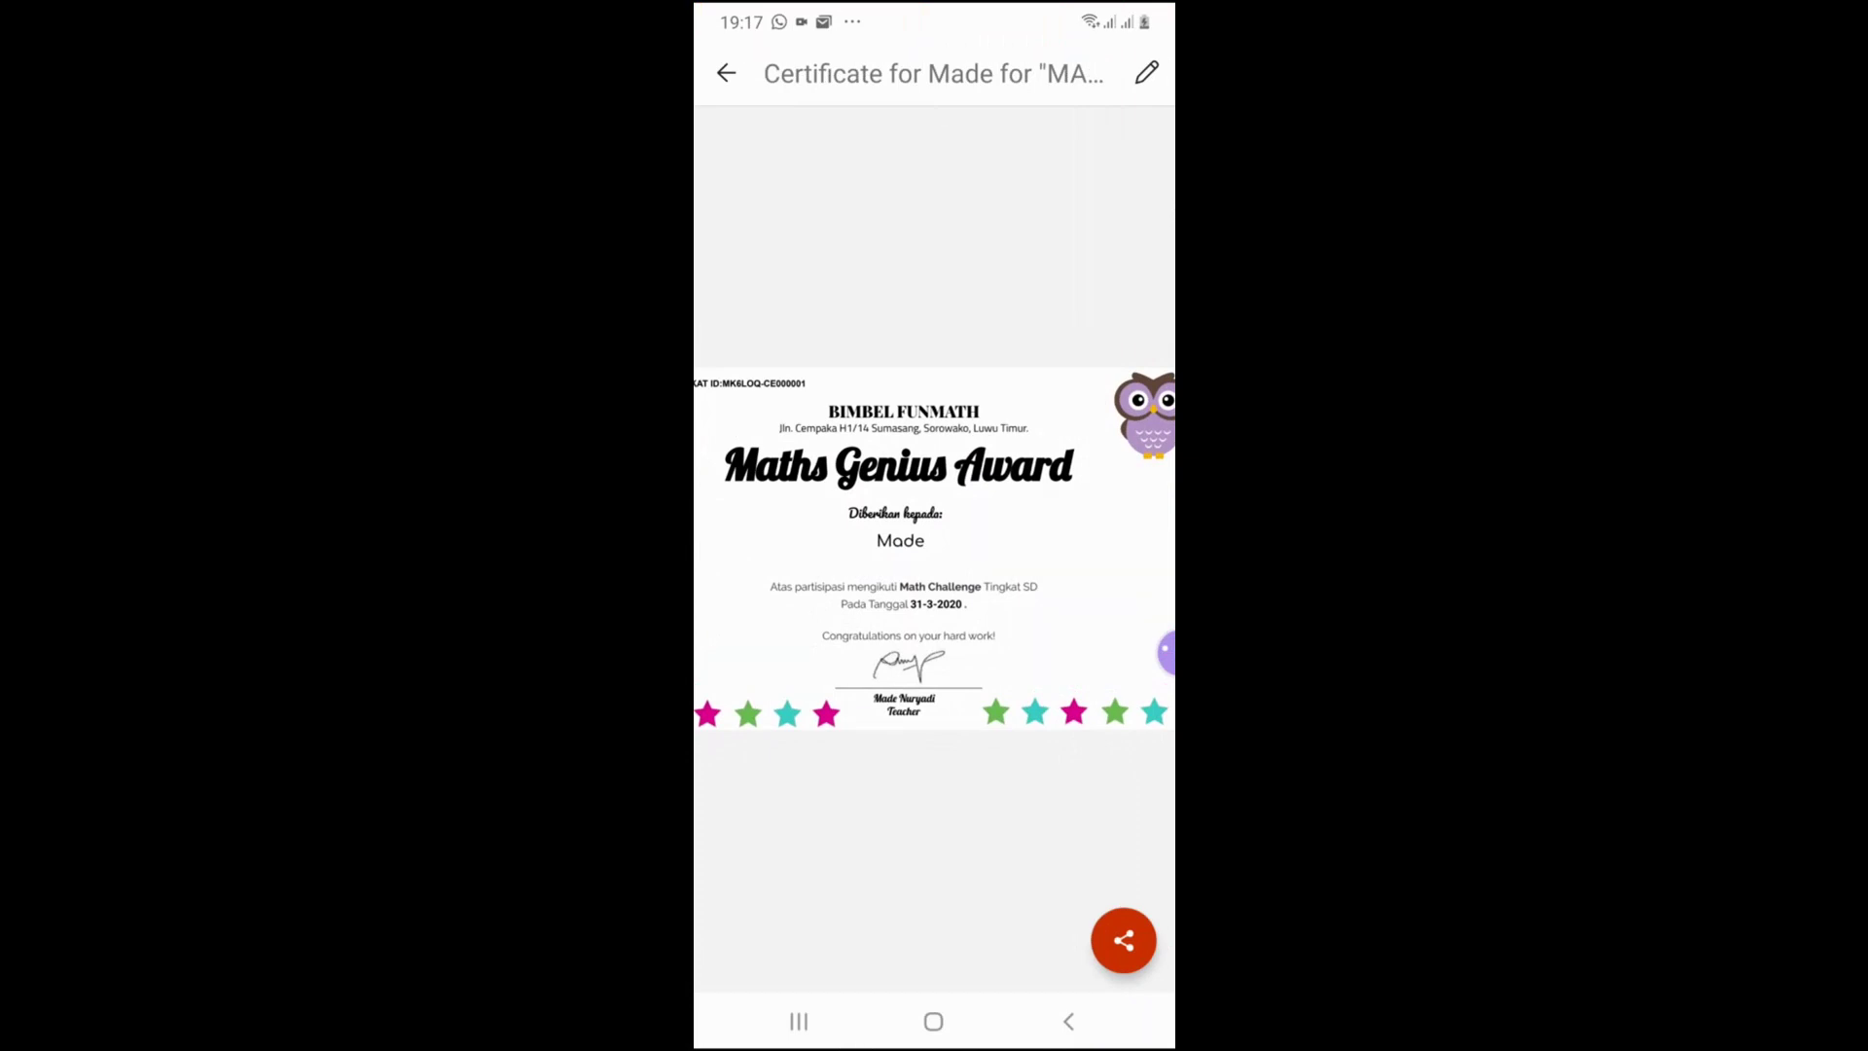
pyautogui.scroll(-2, 934, 548)
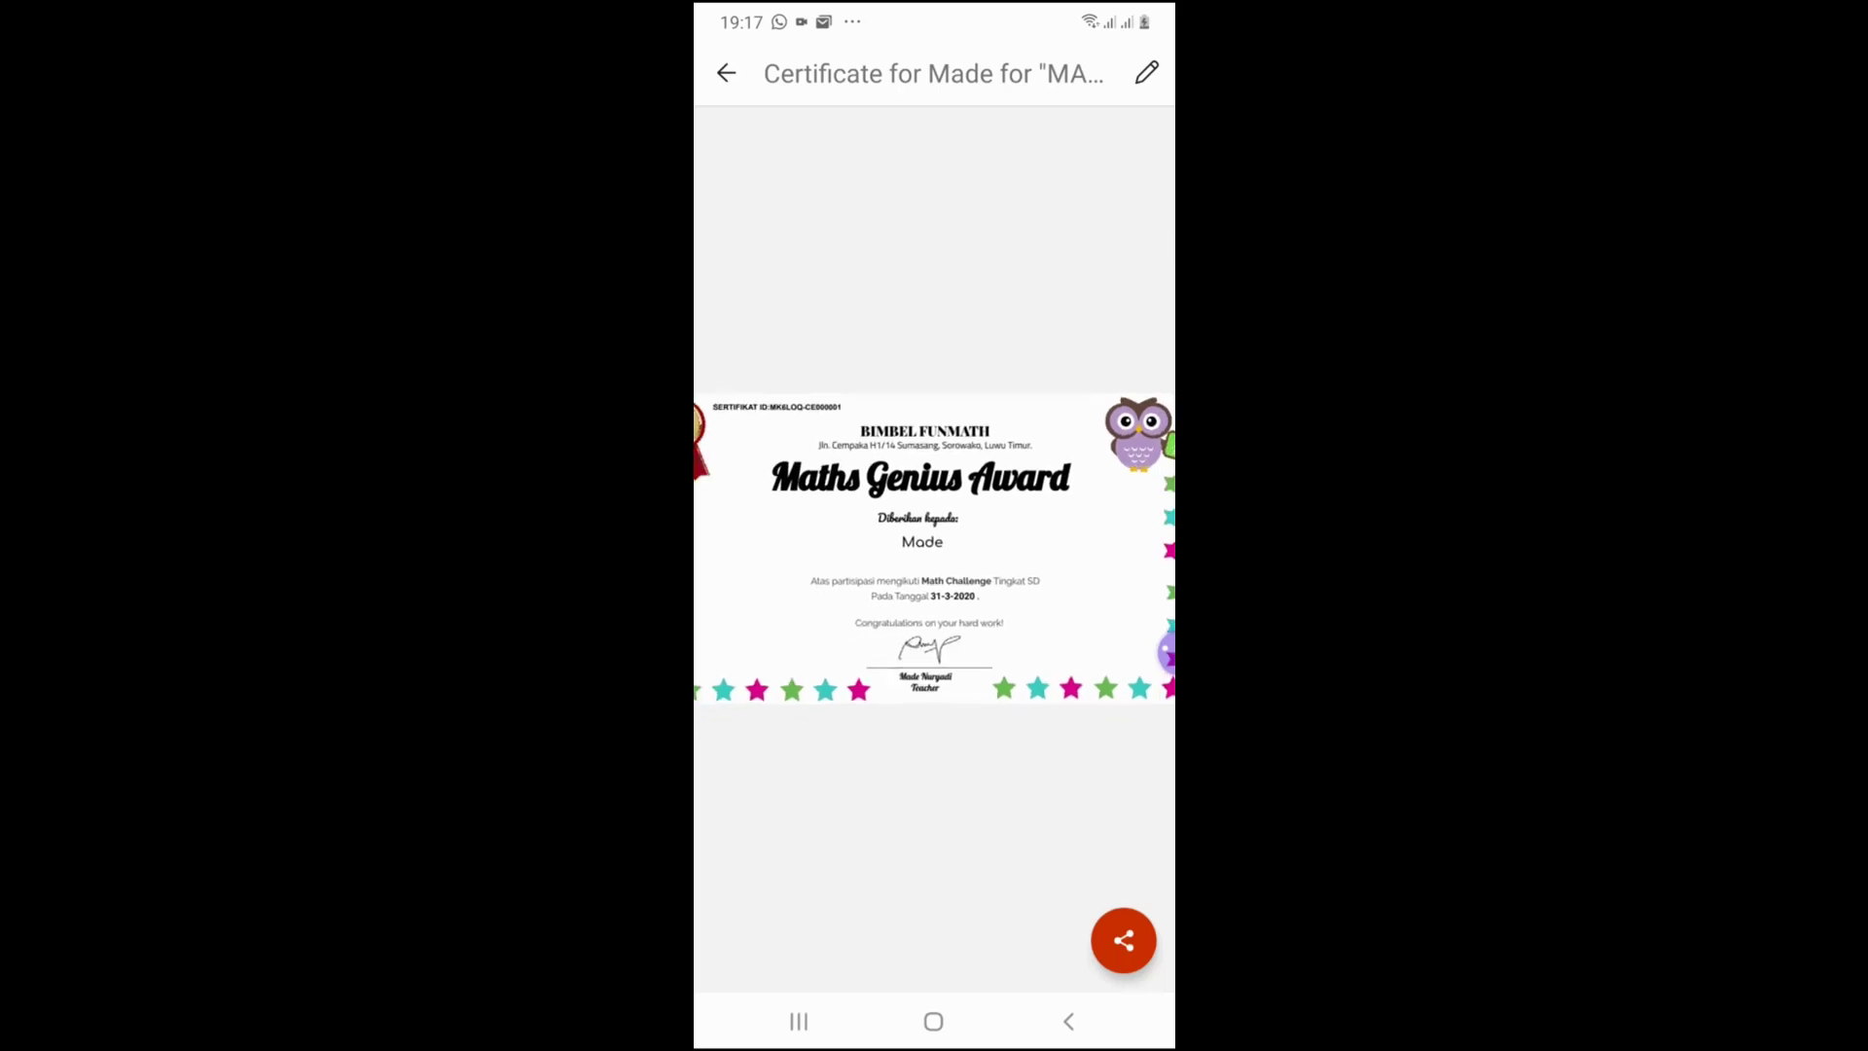